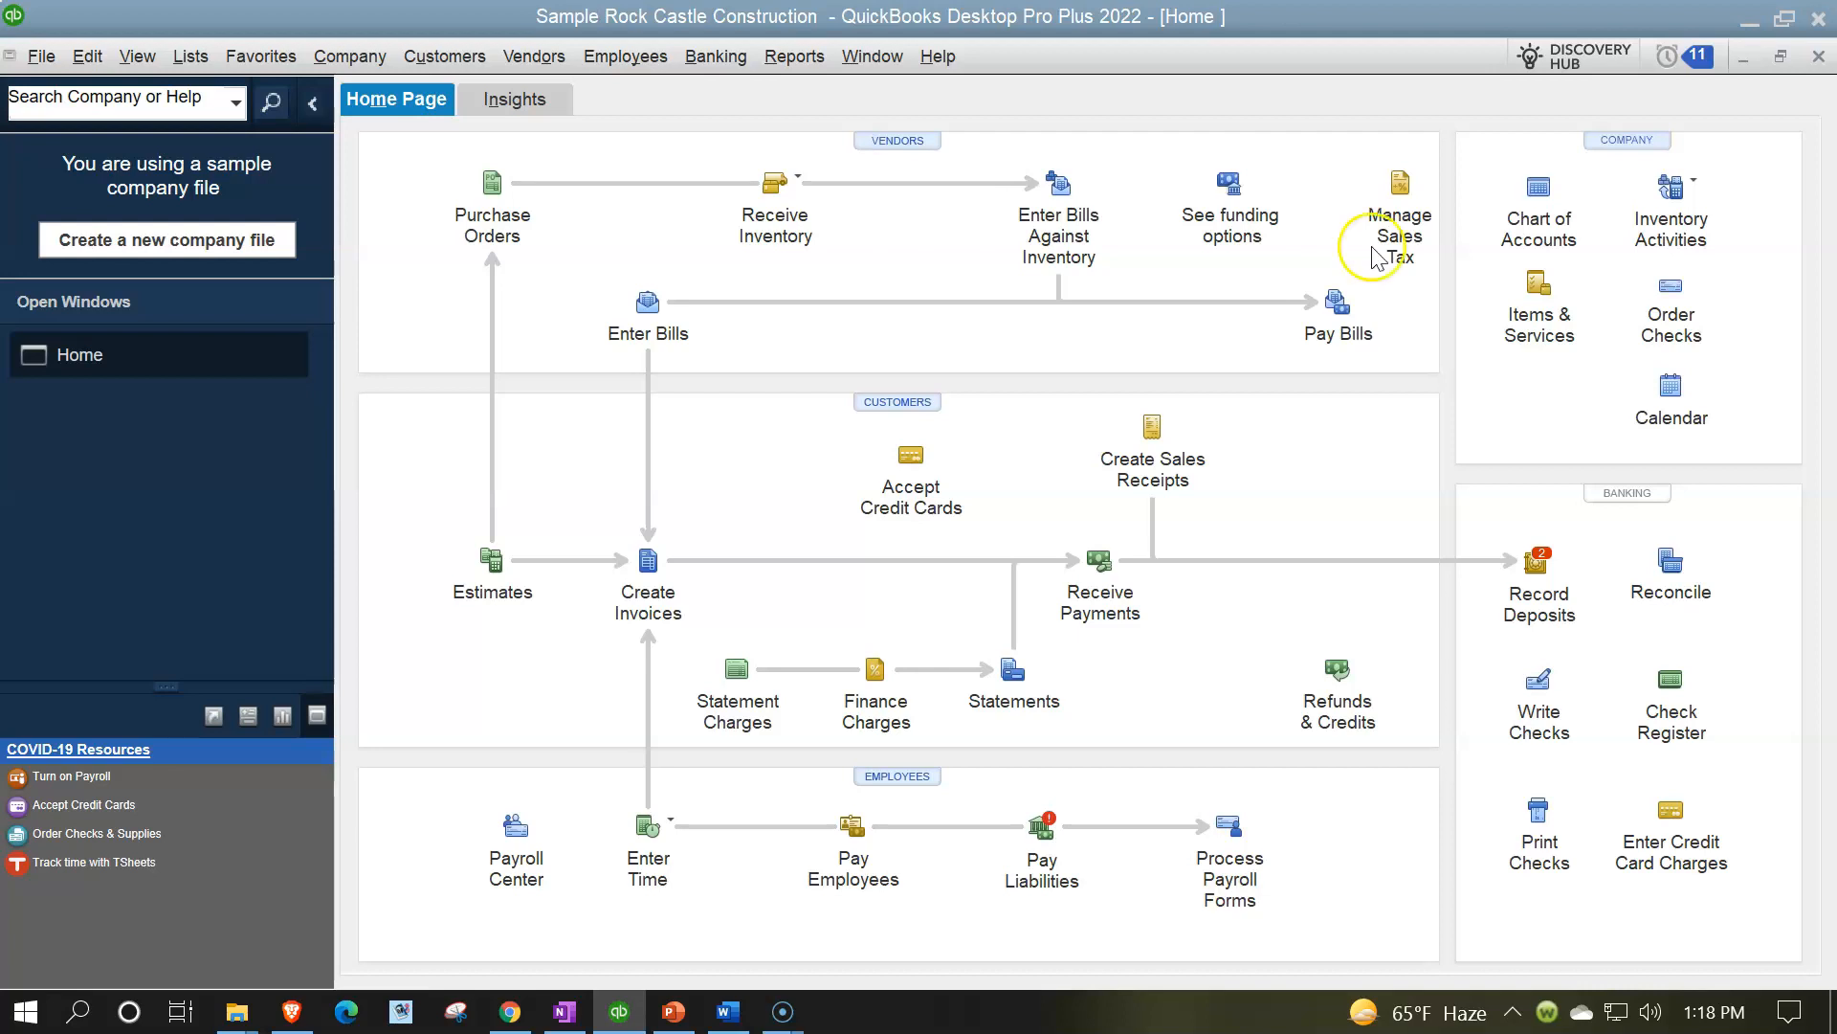
Look through the PDF reports in the Month End Reports 3.31.23 folder in File Explorer, and return to the parent folder
{"action": "mouse_move", "coordinate": [239, 1022]}
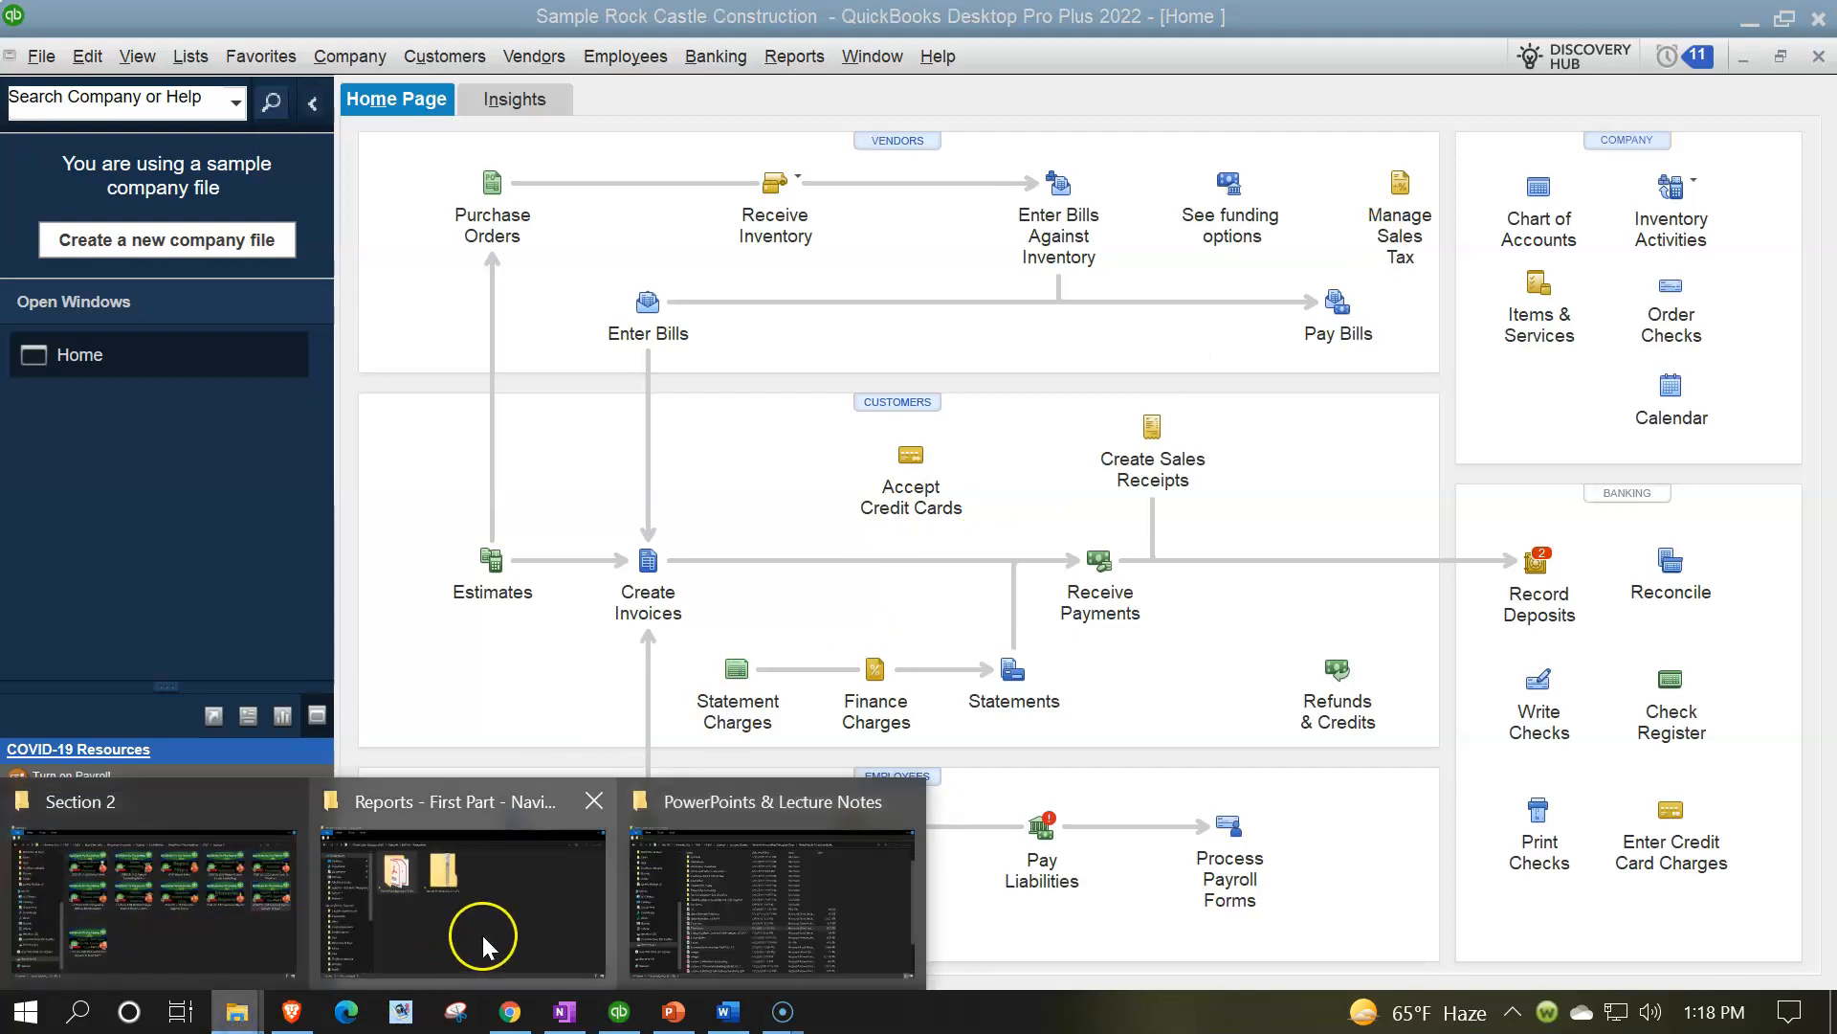
{"action": "left_click", "coordinate": [484, 935]}
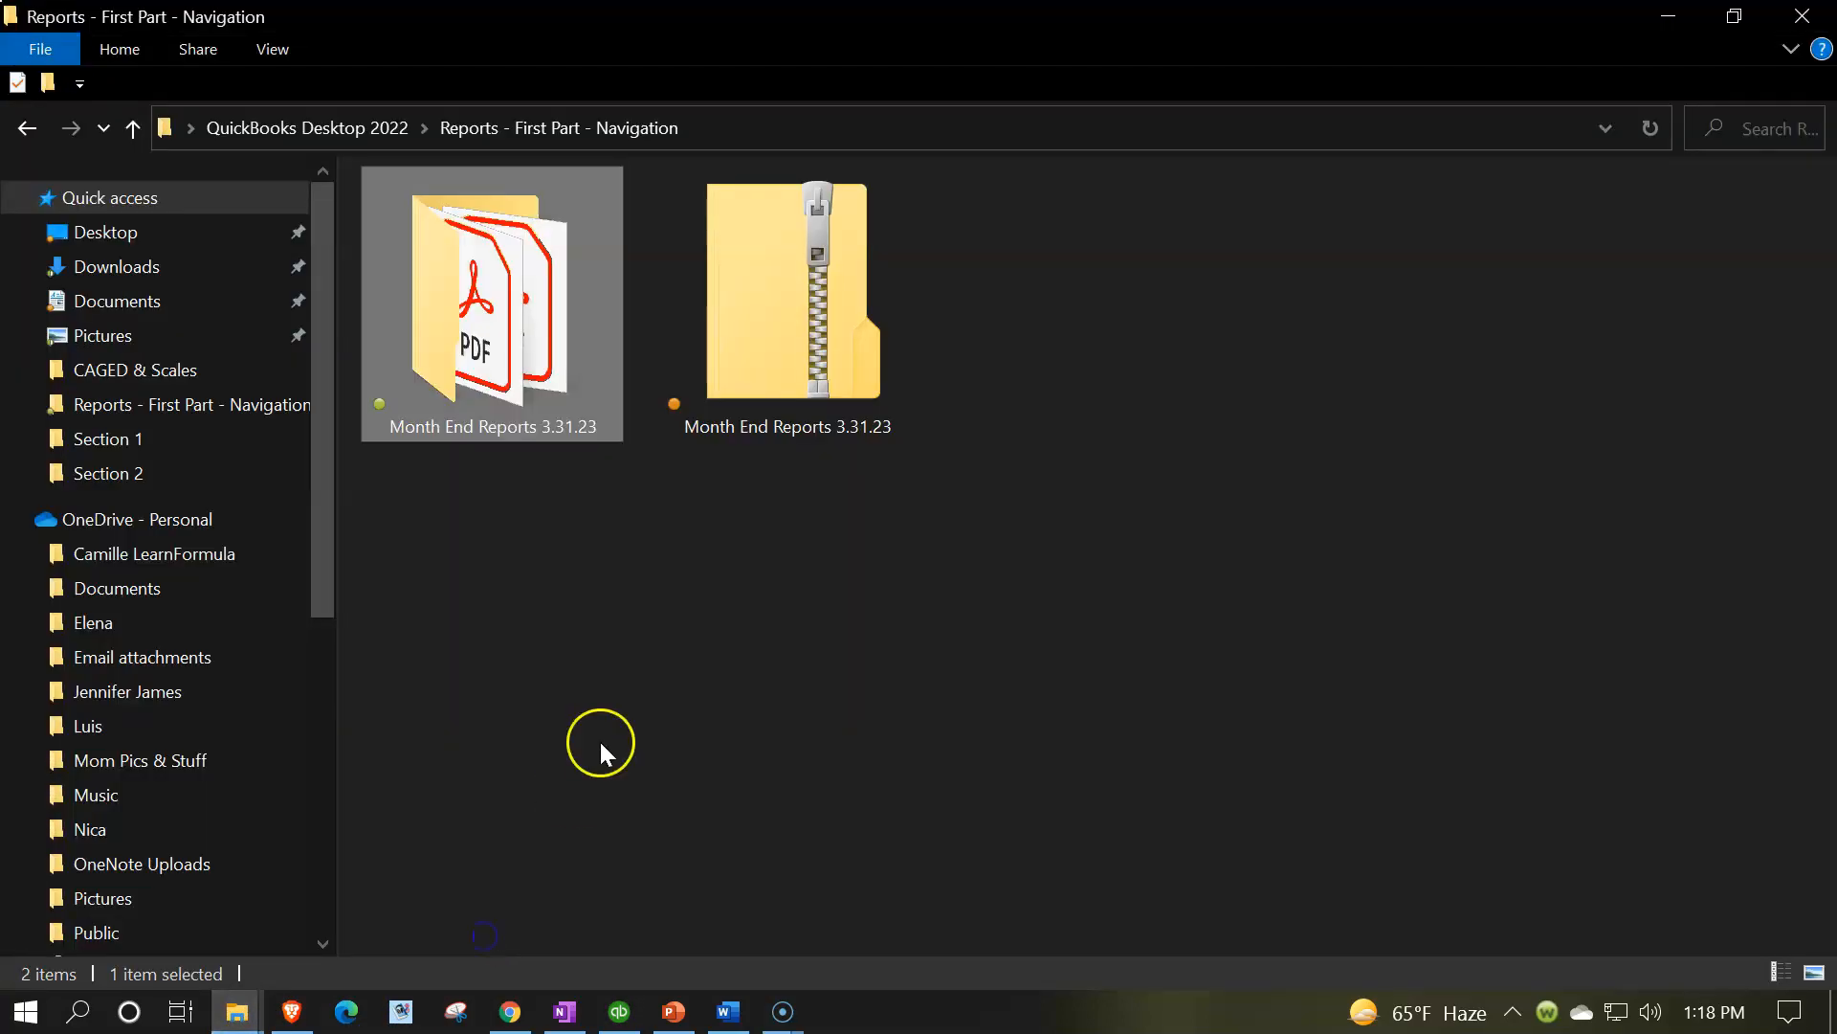
{"action": "double_click", "coordinate": [564, 333]}
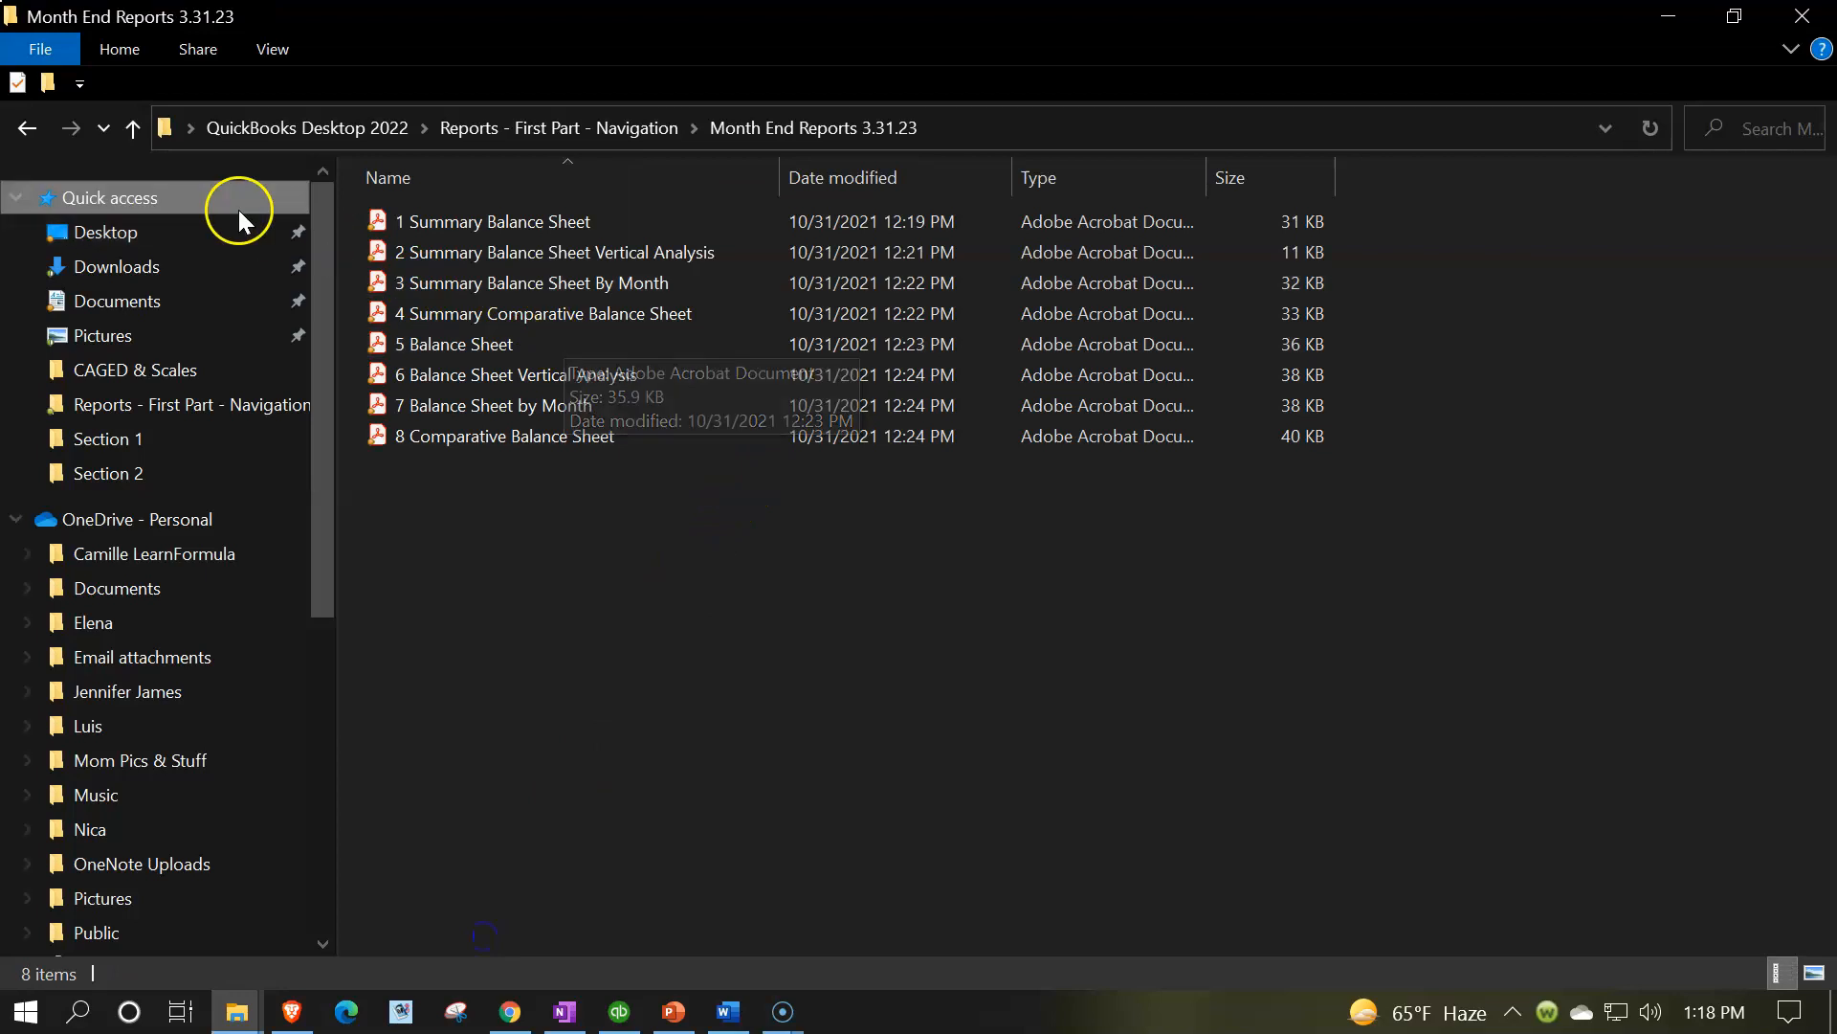
{"action": "left_click", "coordinate": [27, 130]}
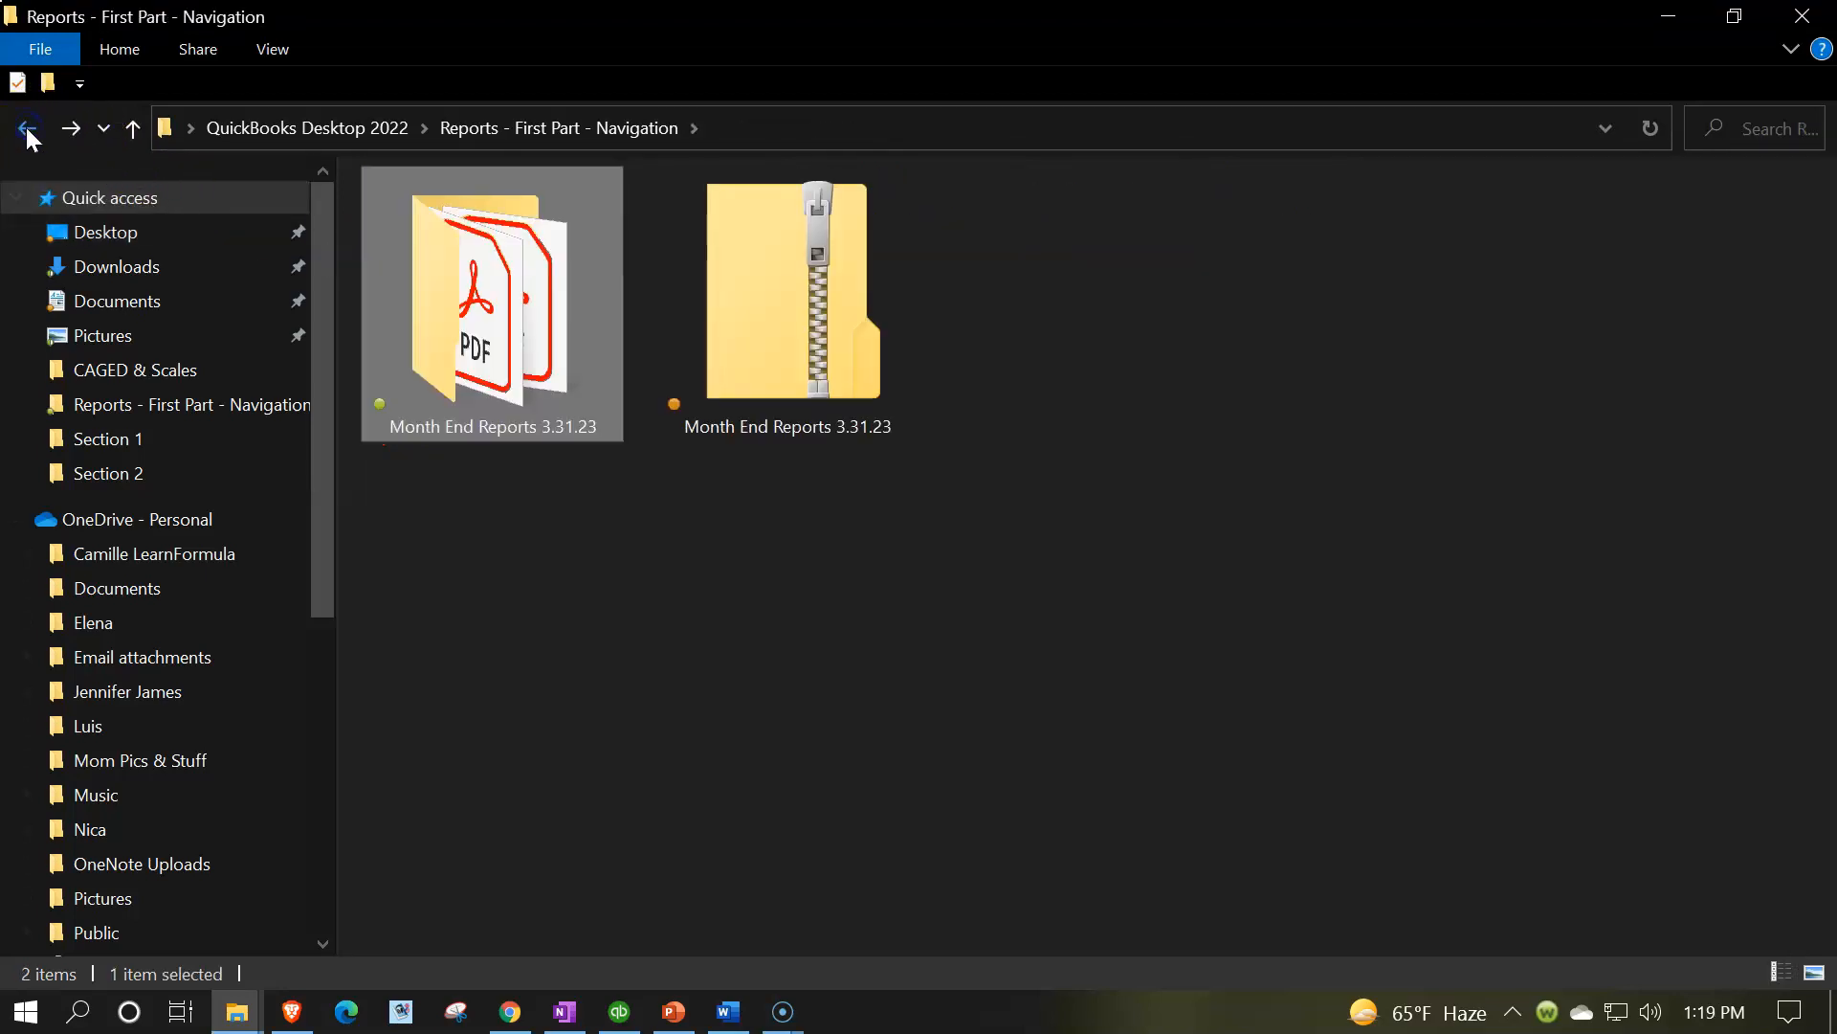
Switch to QuickBooks and show the memorized reports as a list in a maximized Report Center
{"action": "left_click", "coordinate": [620, 1012]}
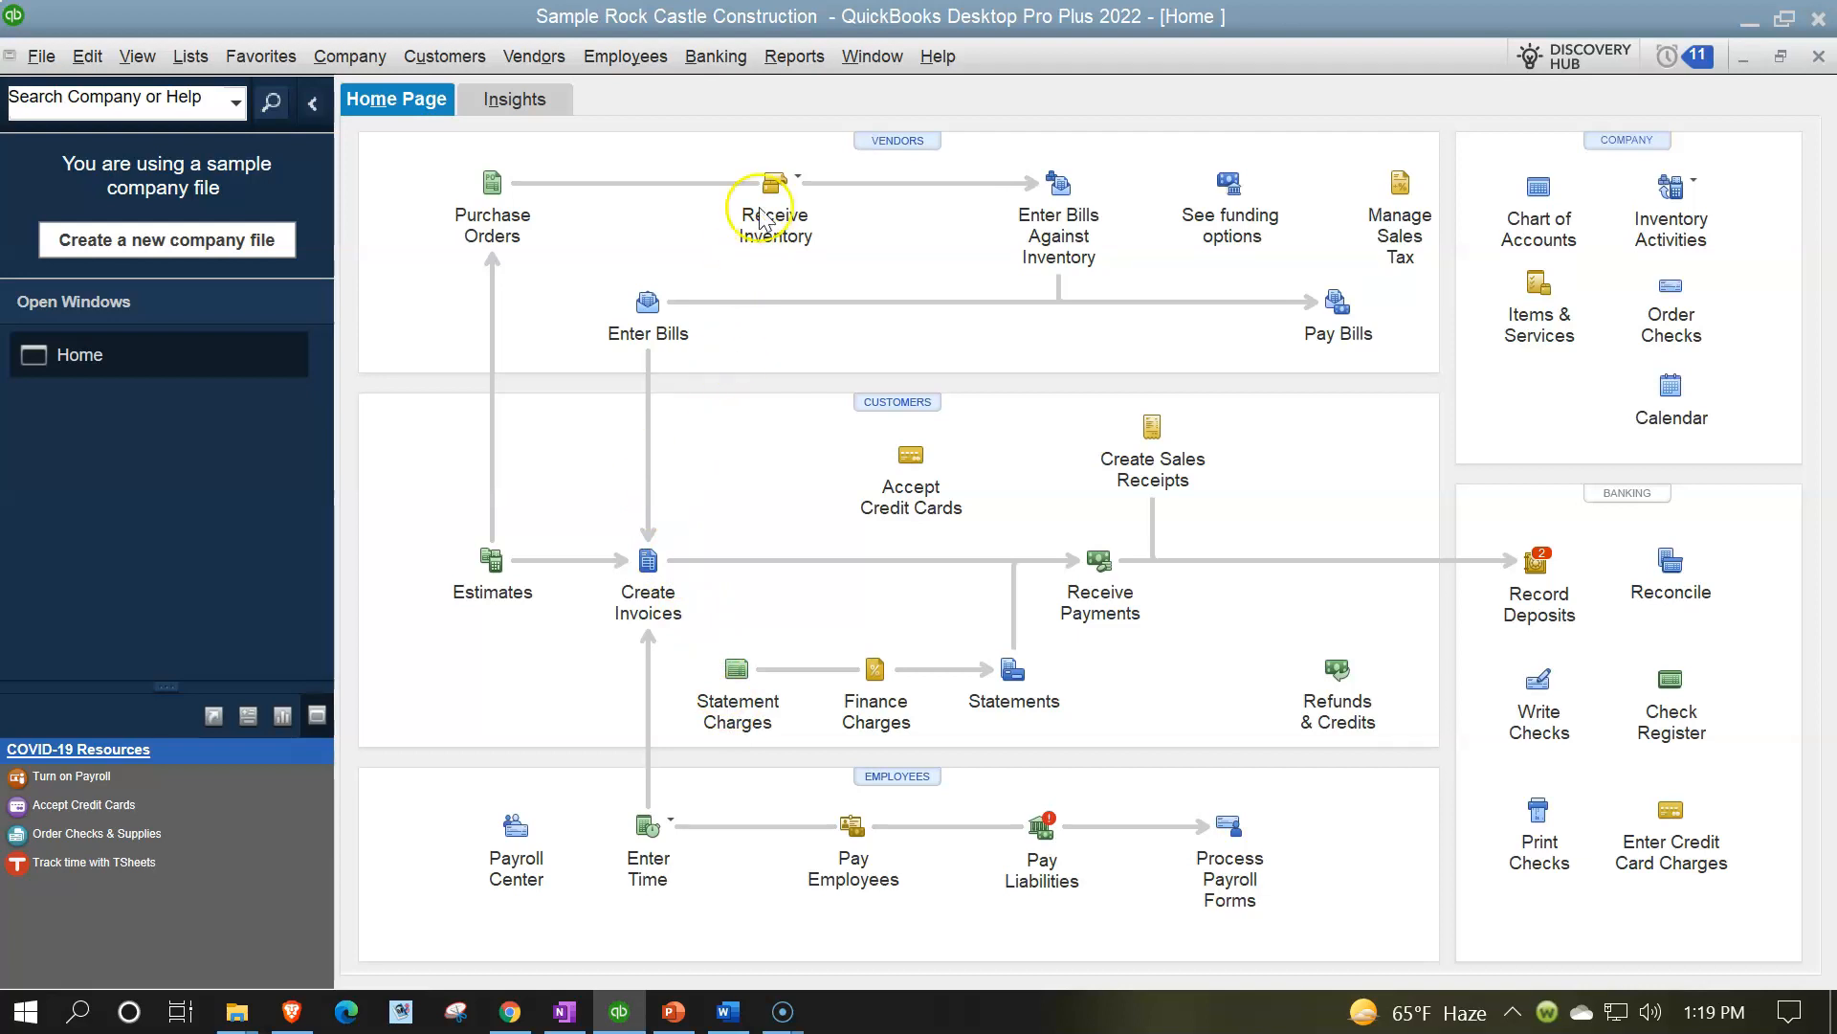
{"action": "left_click", "coordinate": [802, 61]}
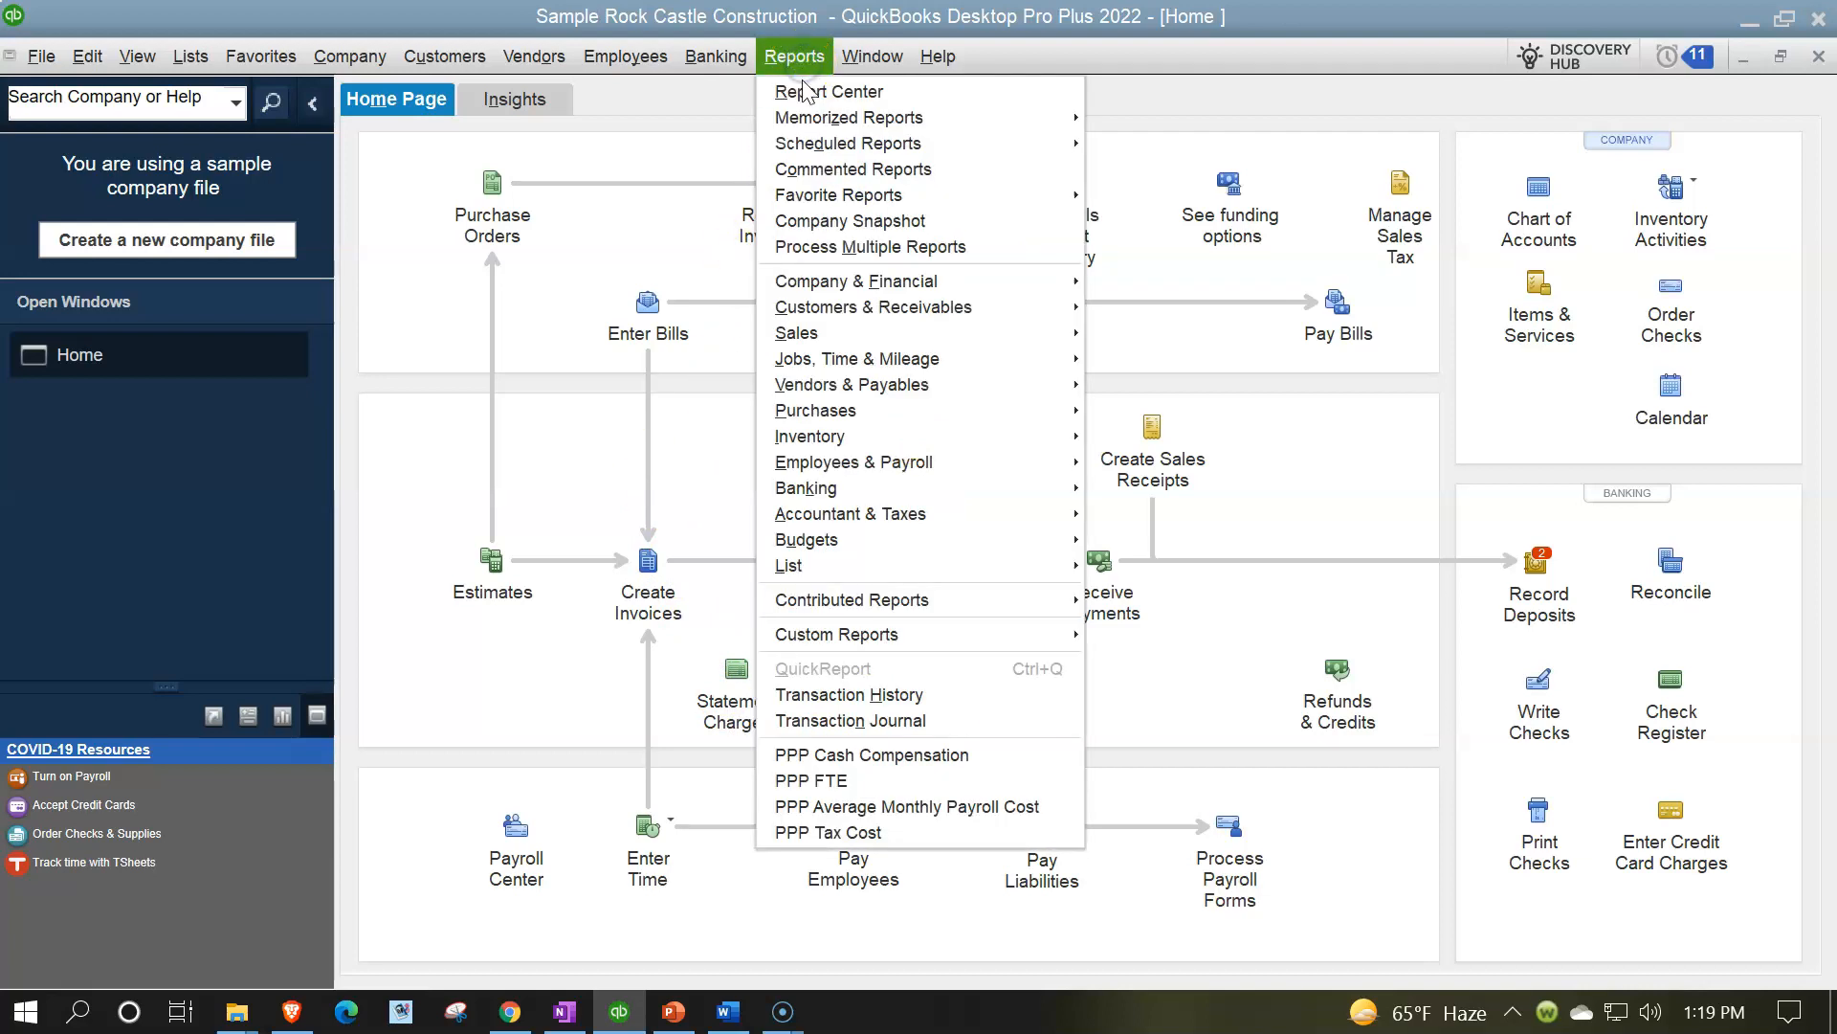
{"action": "left_click", "coordinate": [807, 91]}
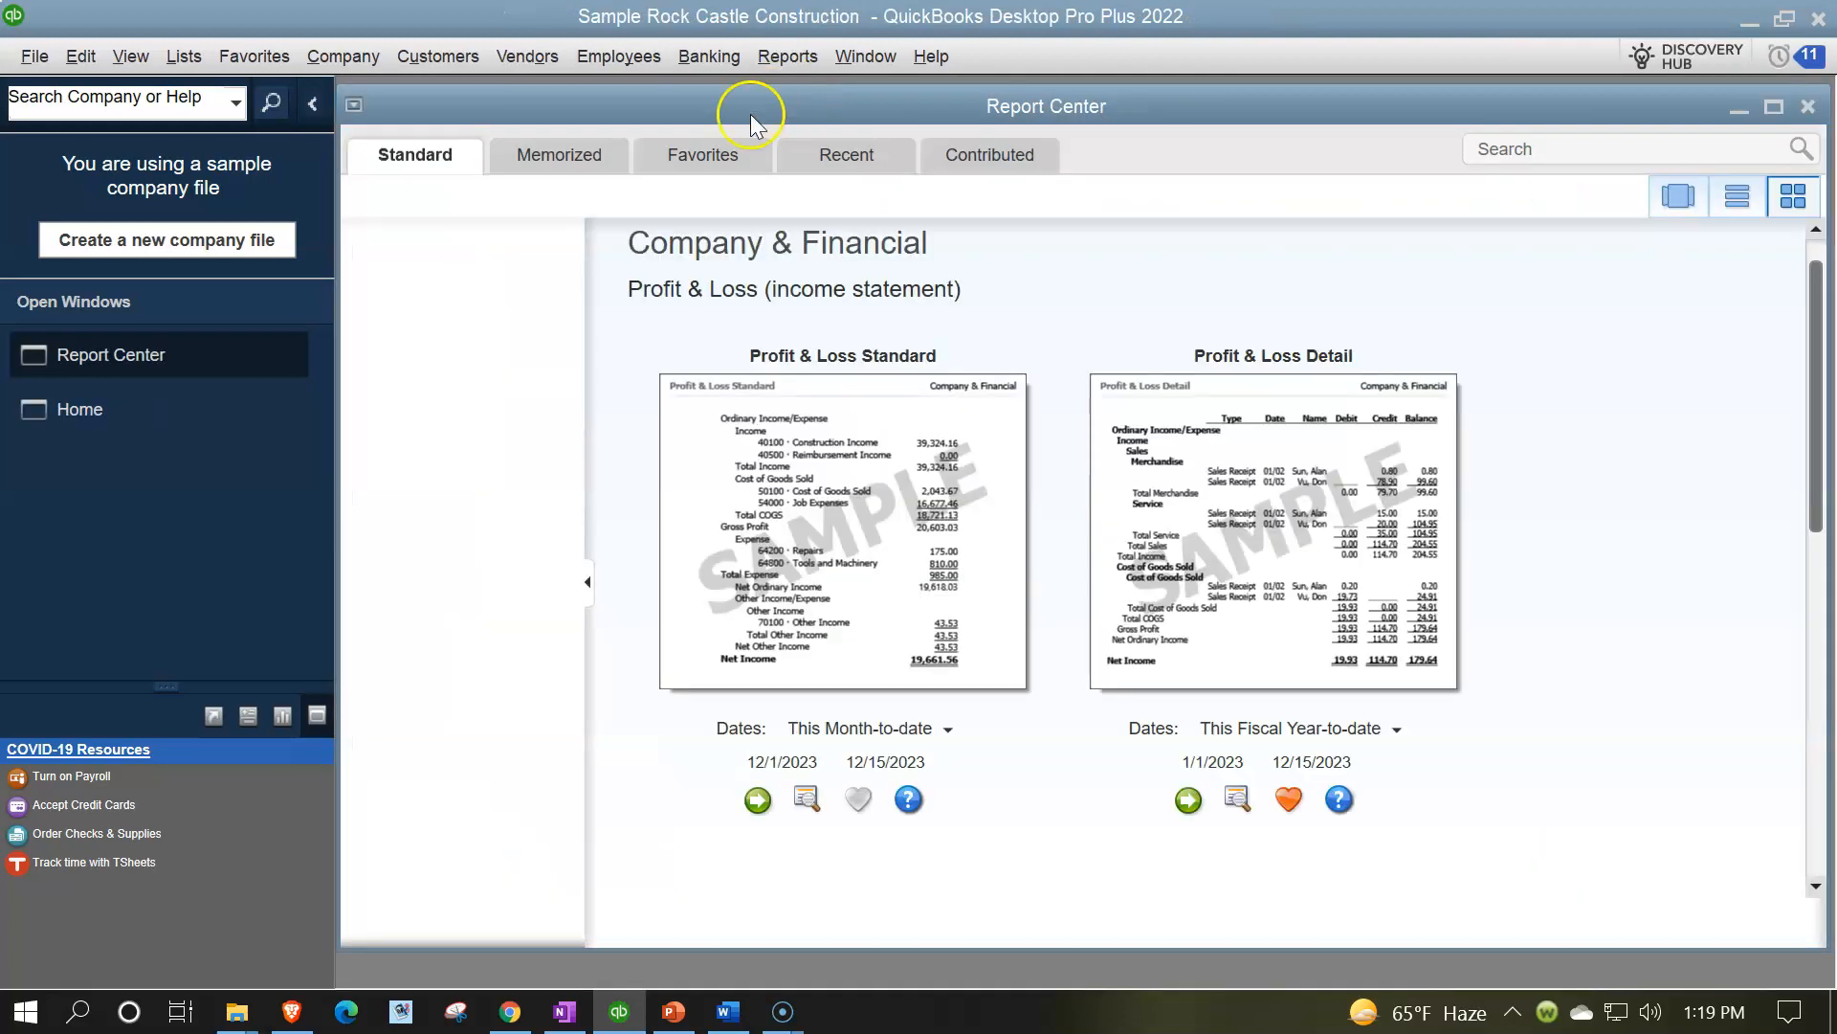
{"action": "left_click", "coordinate": [572, 155]}
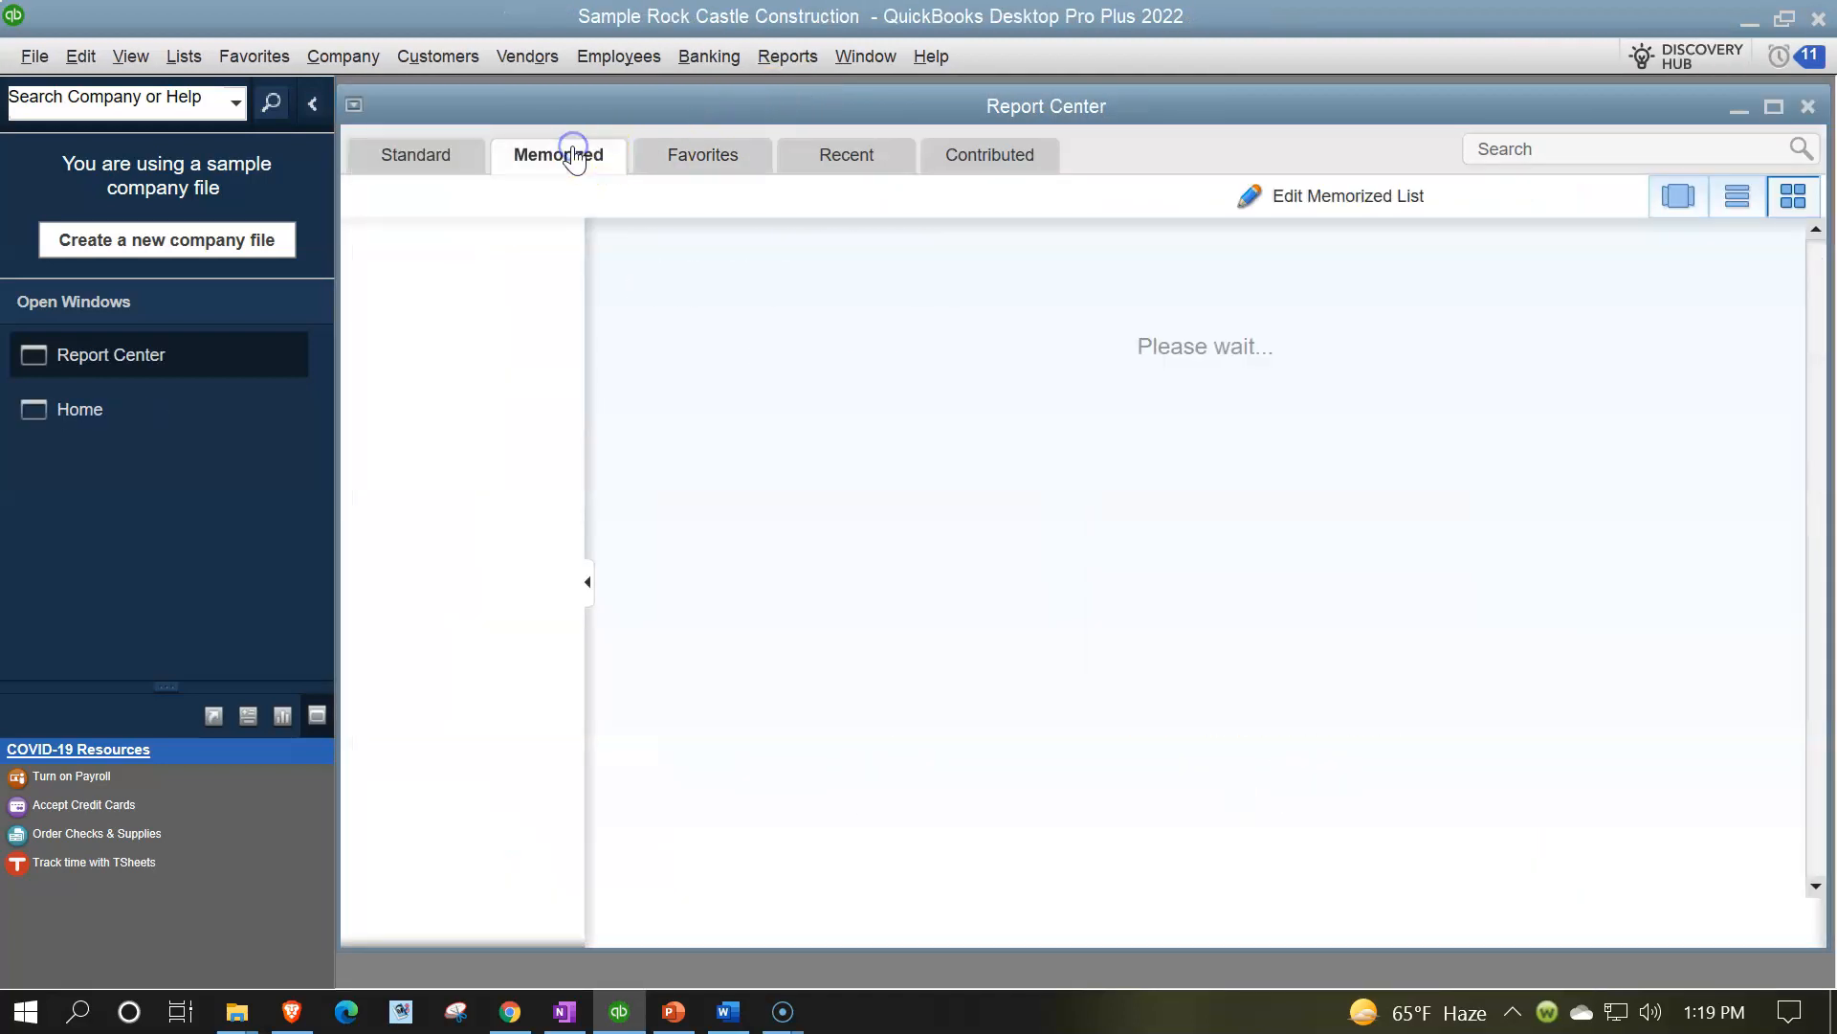
{"action": "left_click", "coordinate": [1775, 106]}
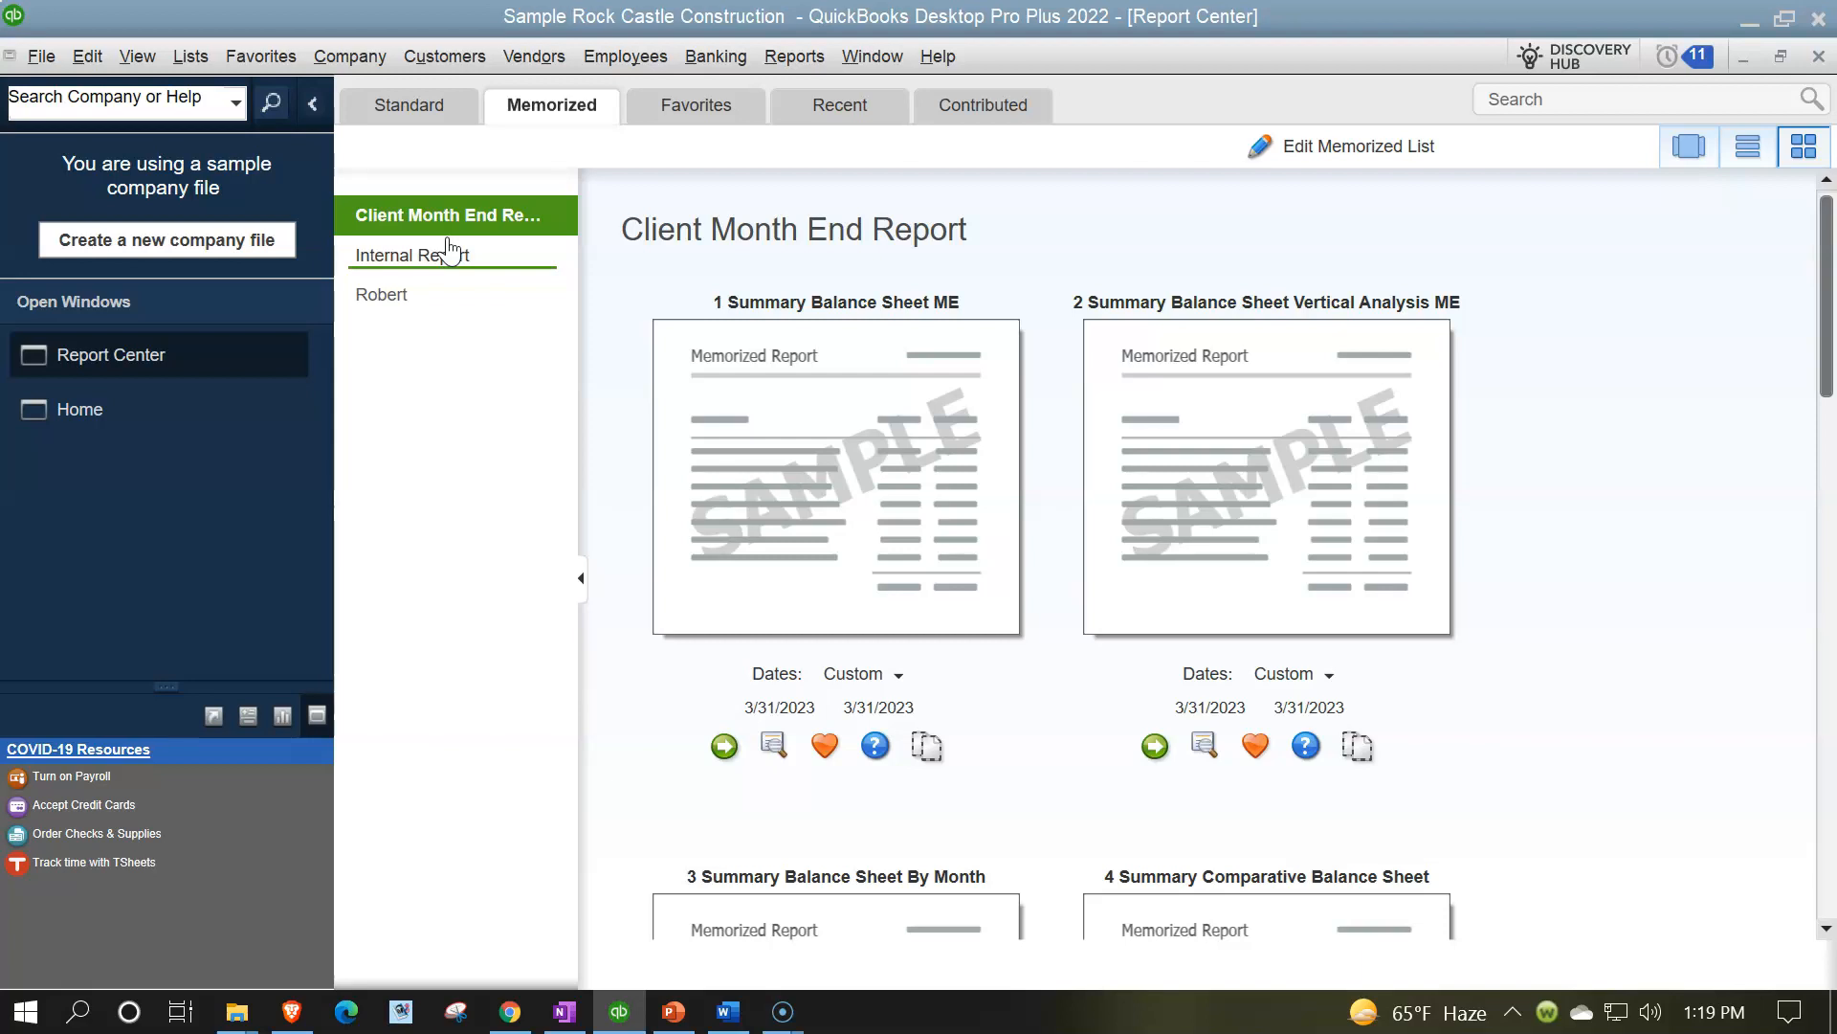
{"action": "left_click", "coordinate": [1744, 153]}
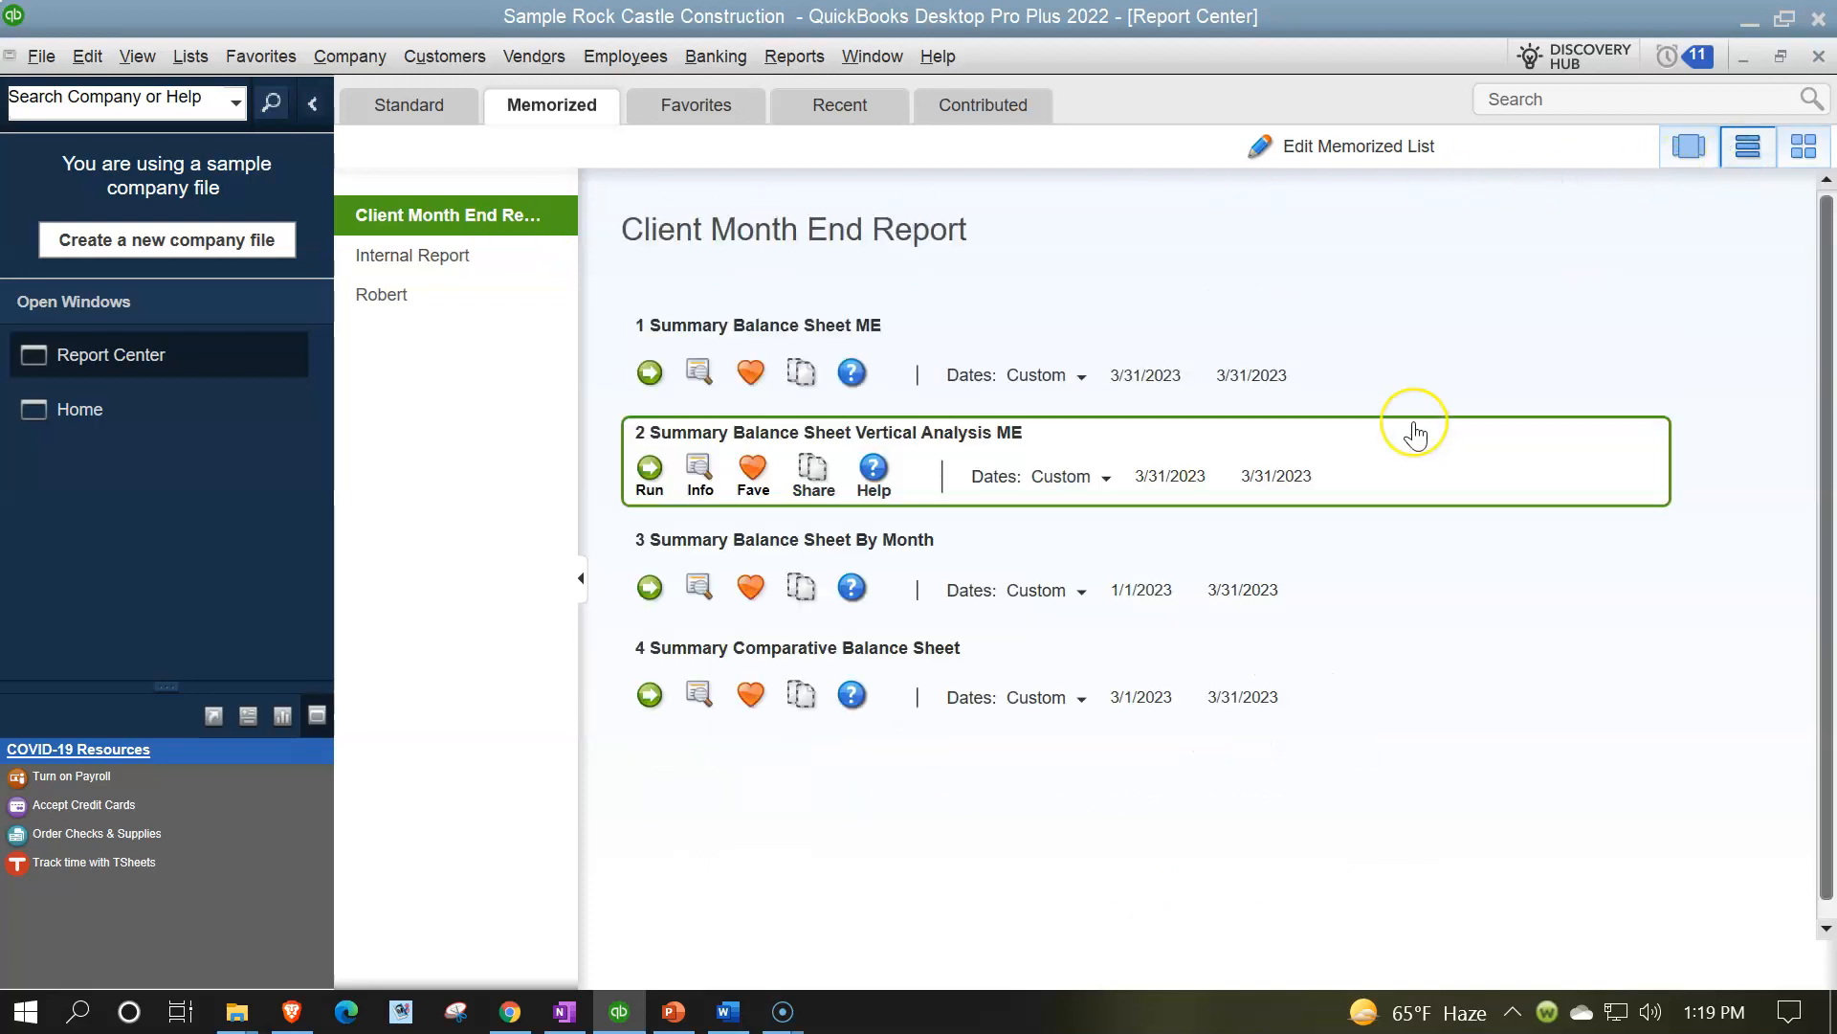
Run the 1 Summary Balance Sheet ME report from the Client Month End Report group
{"action": "scroll", "coordinate": [1414, 433], "scroll_direction": "down", "scroll_amount": 3}
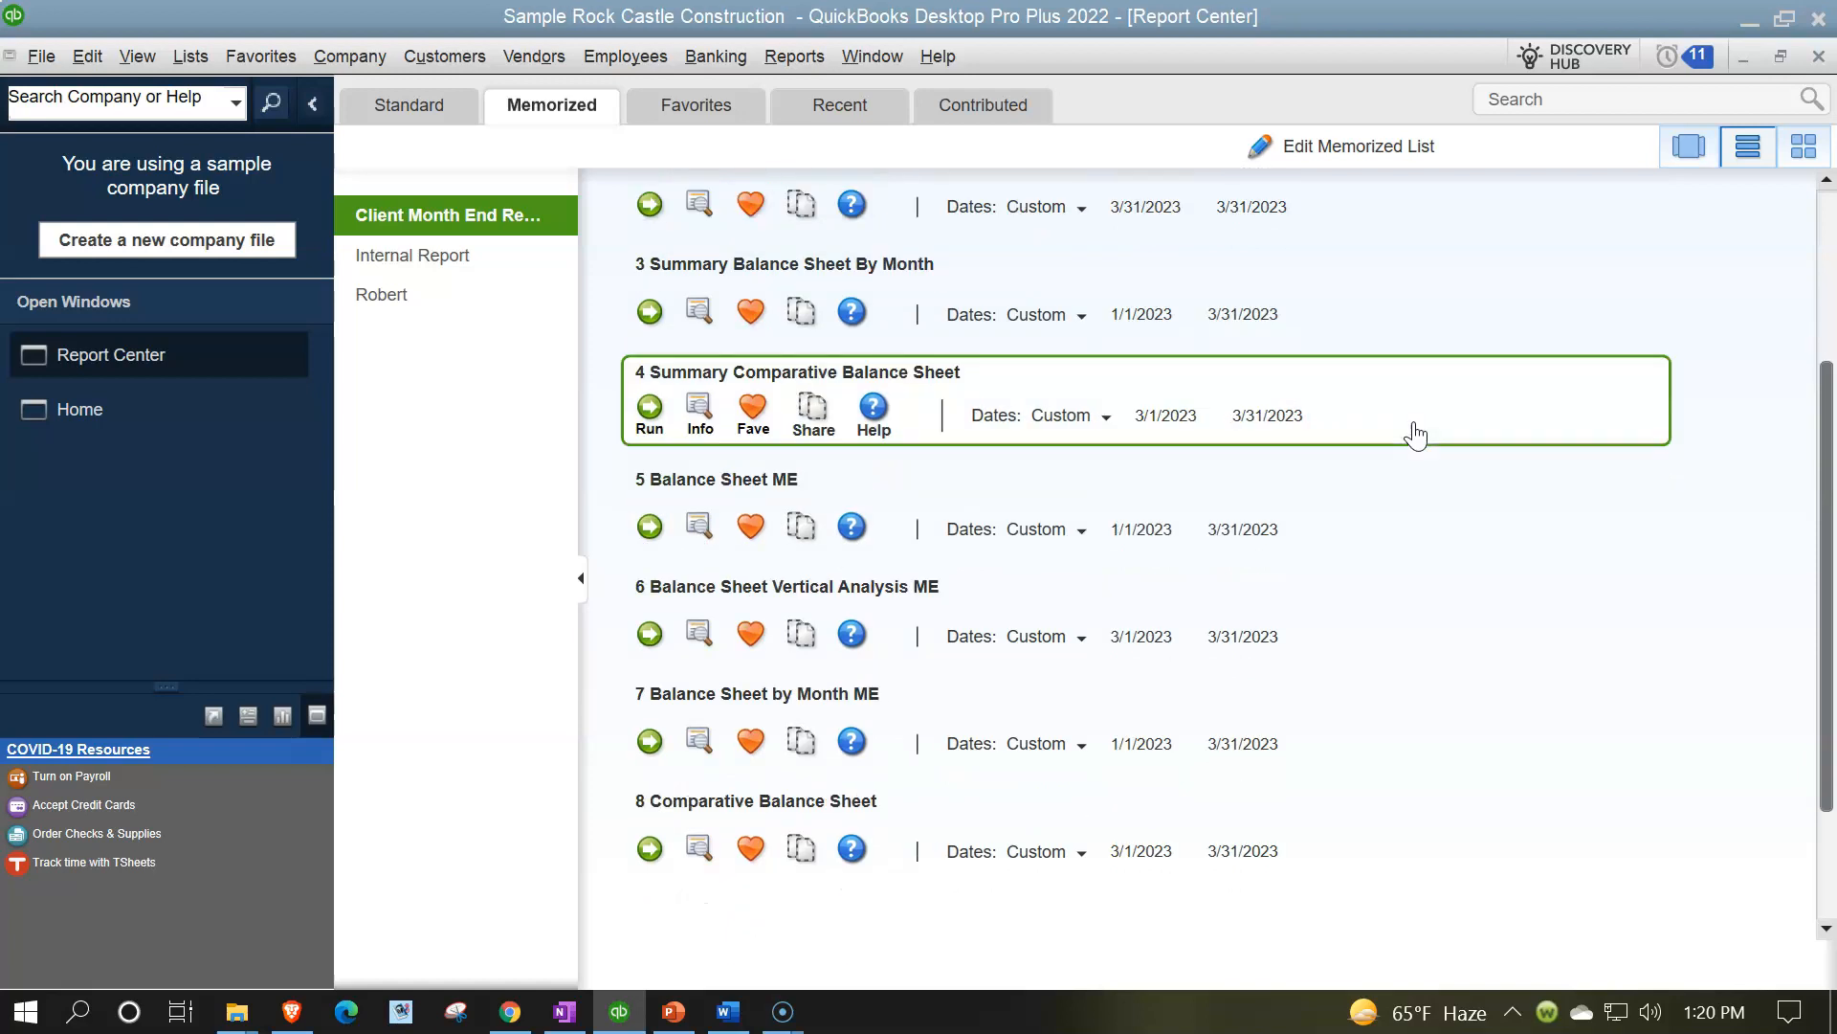
{"action": "scroll", "coordinate": [1415, 434], "scroll_direction": "up", "scroll_amount": 2}
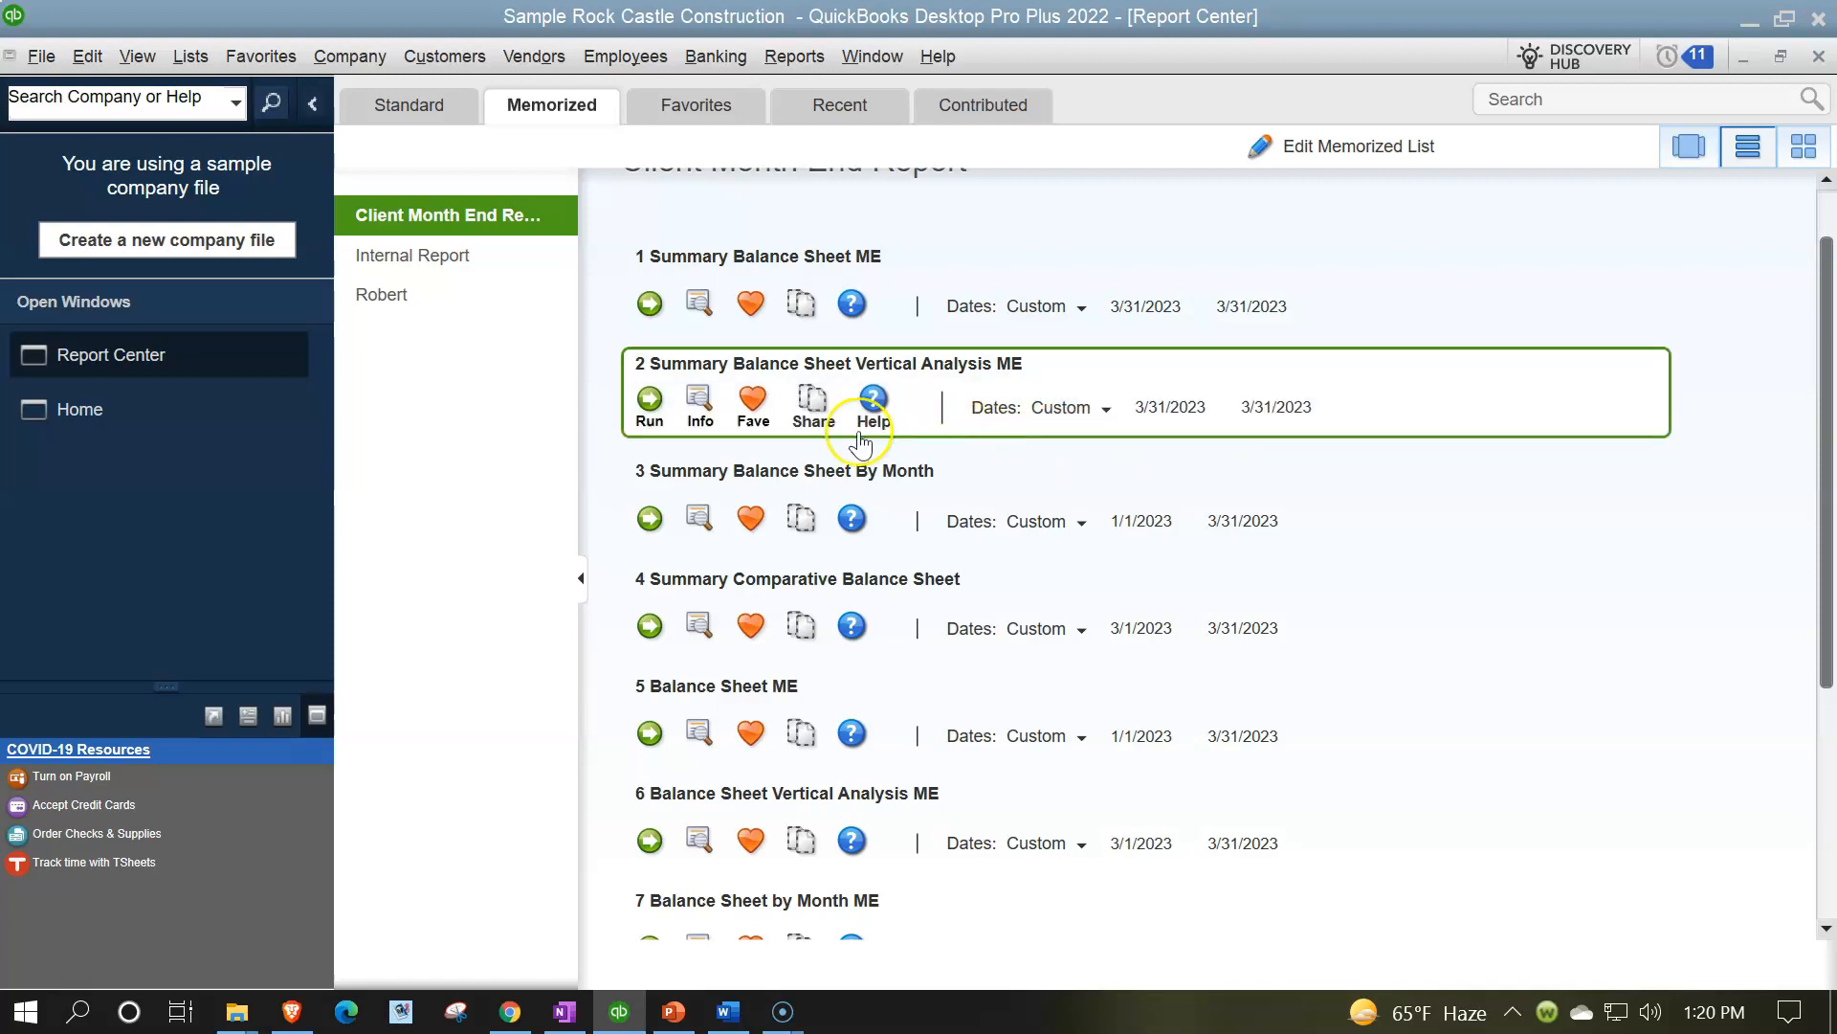
{"action": "left_click", "coordinate": [643, 299]}
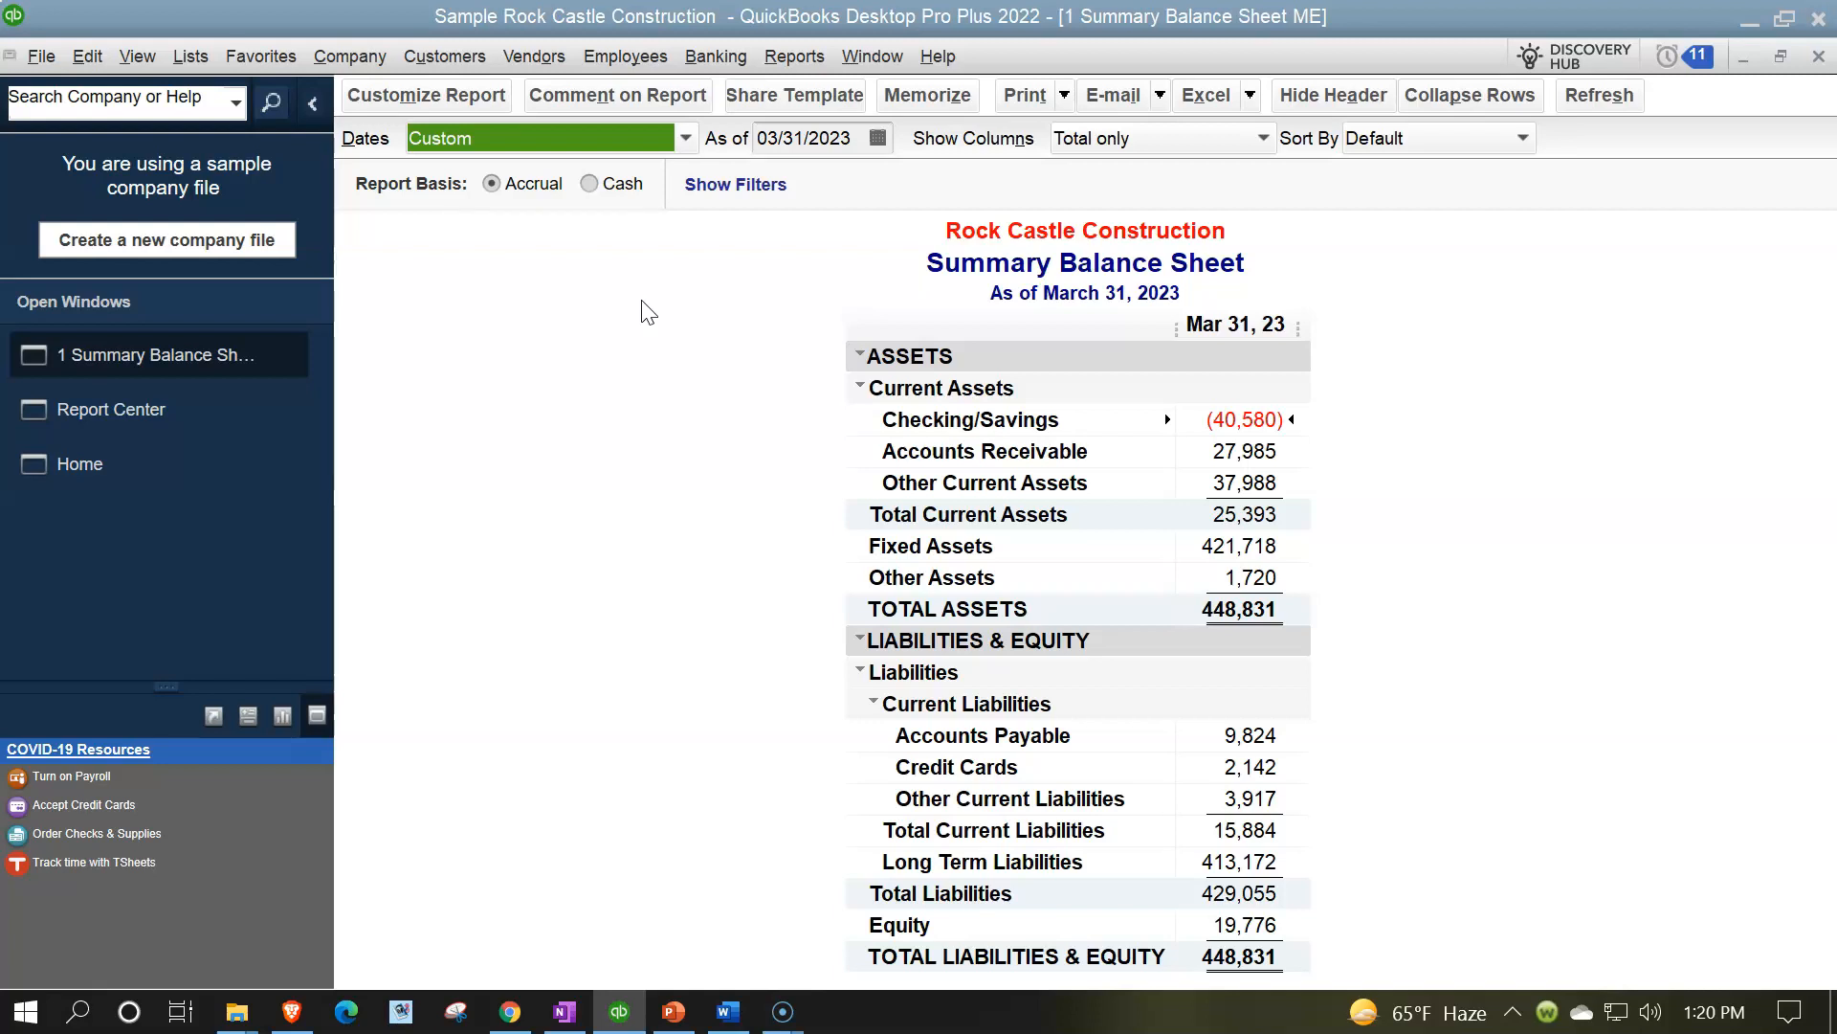
Review the report's print and e-mail options, and start an Excel export to a new worksheet
{"action": "left_click", "coordinate": [1045, 97]}
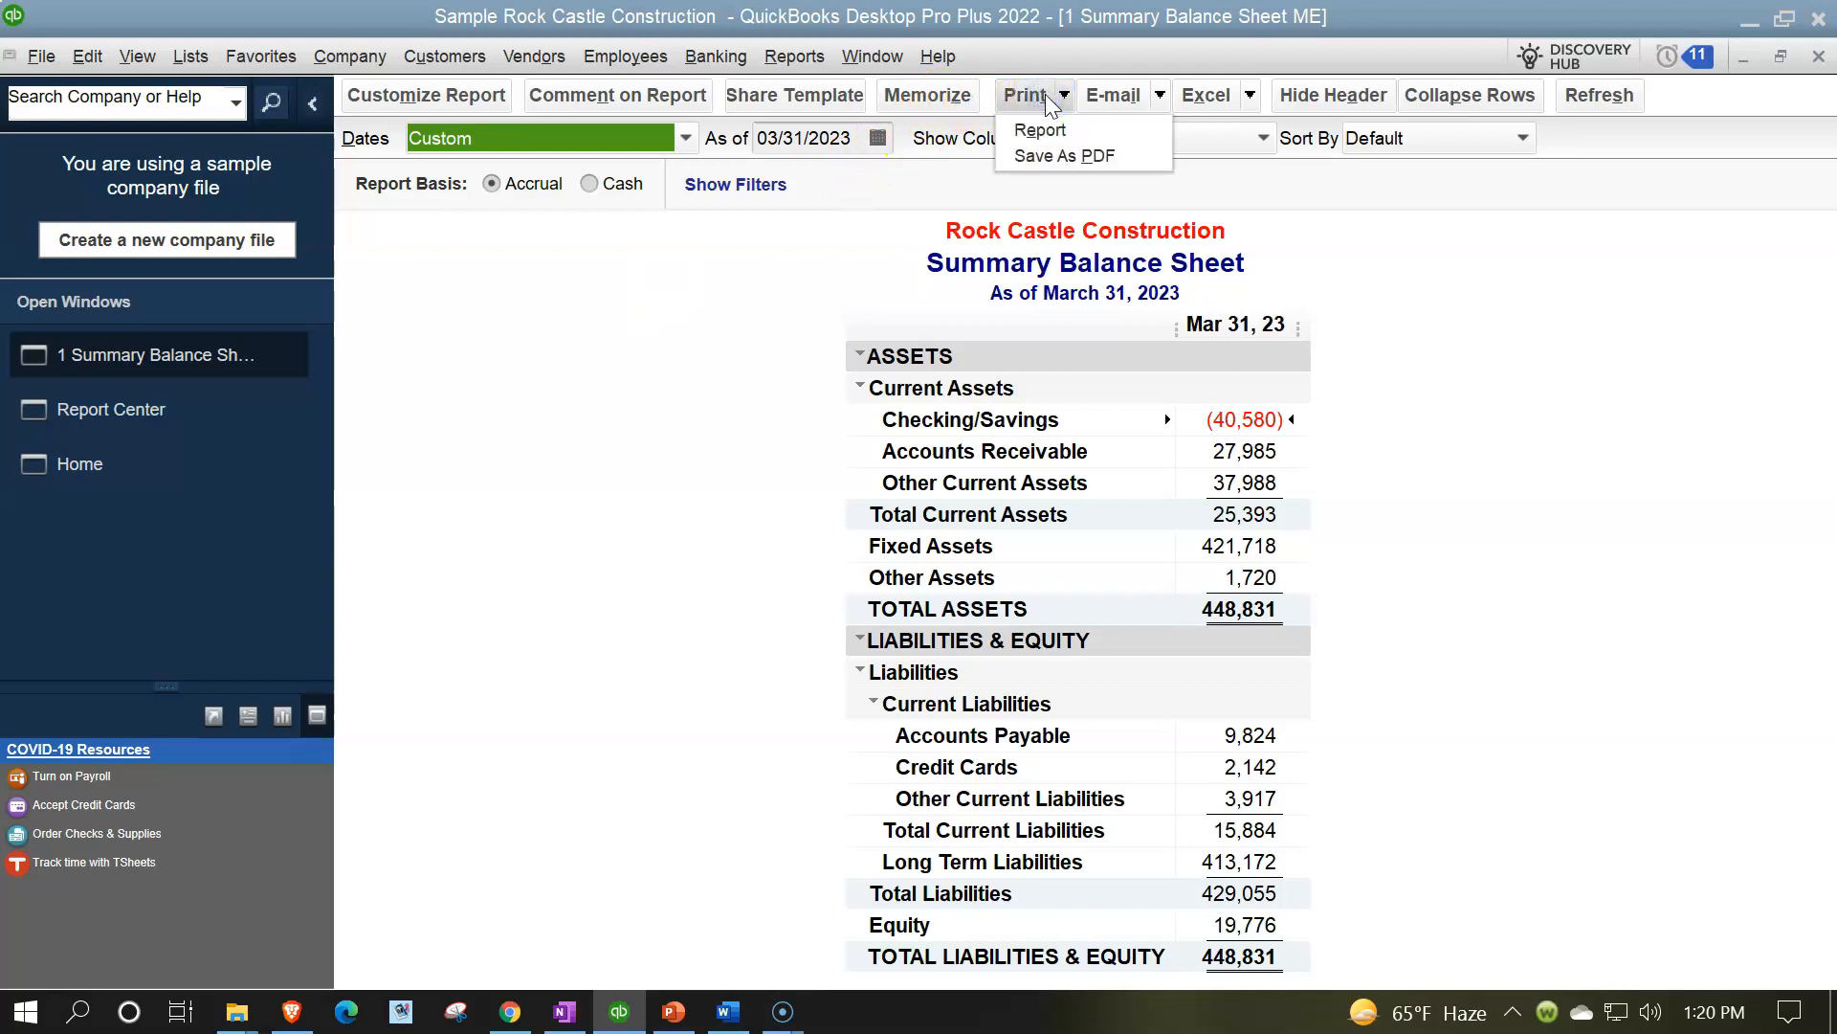
{"action": "left_click", "coordinate": [1114, 96]}
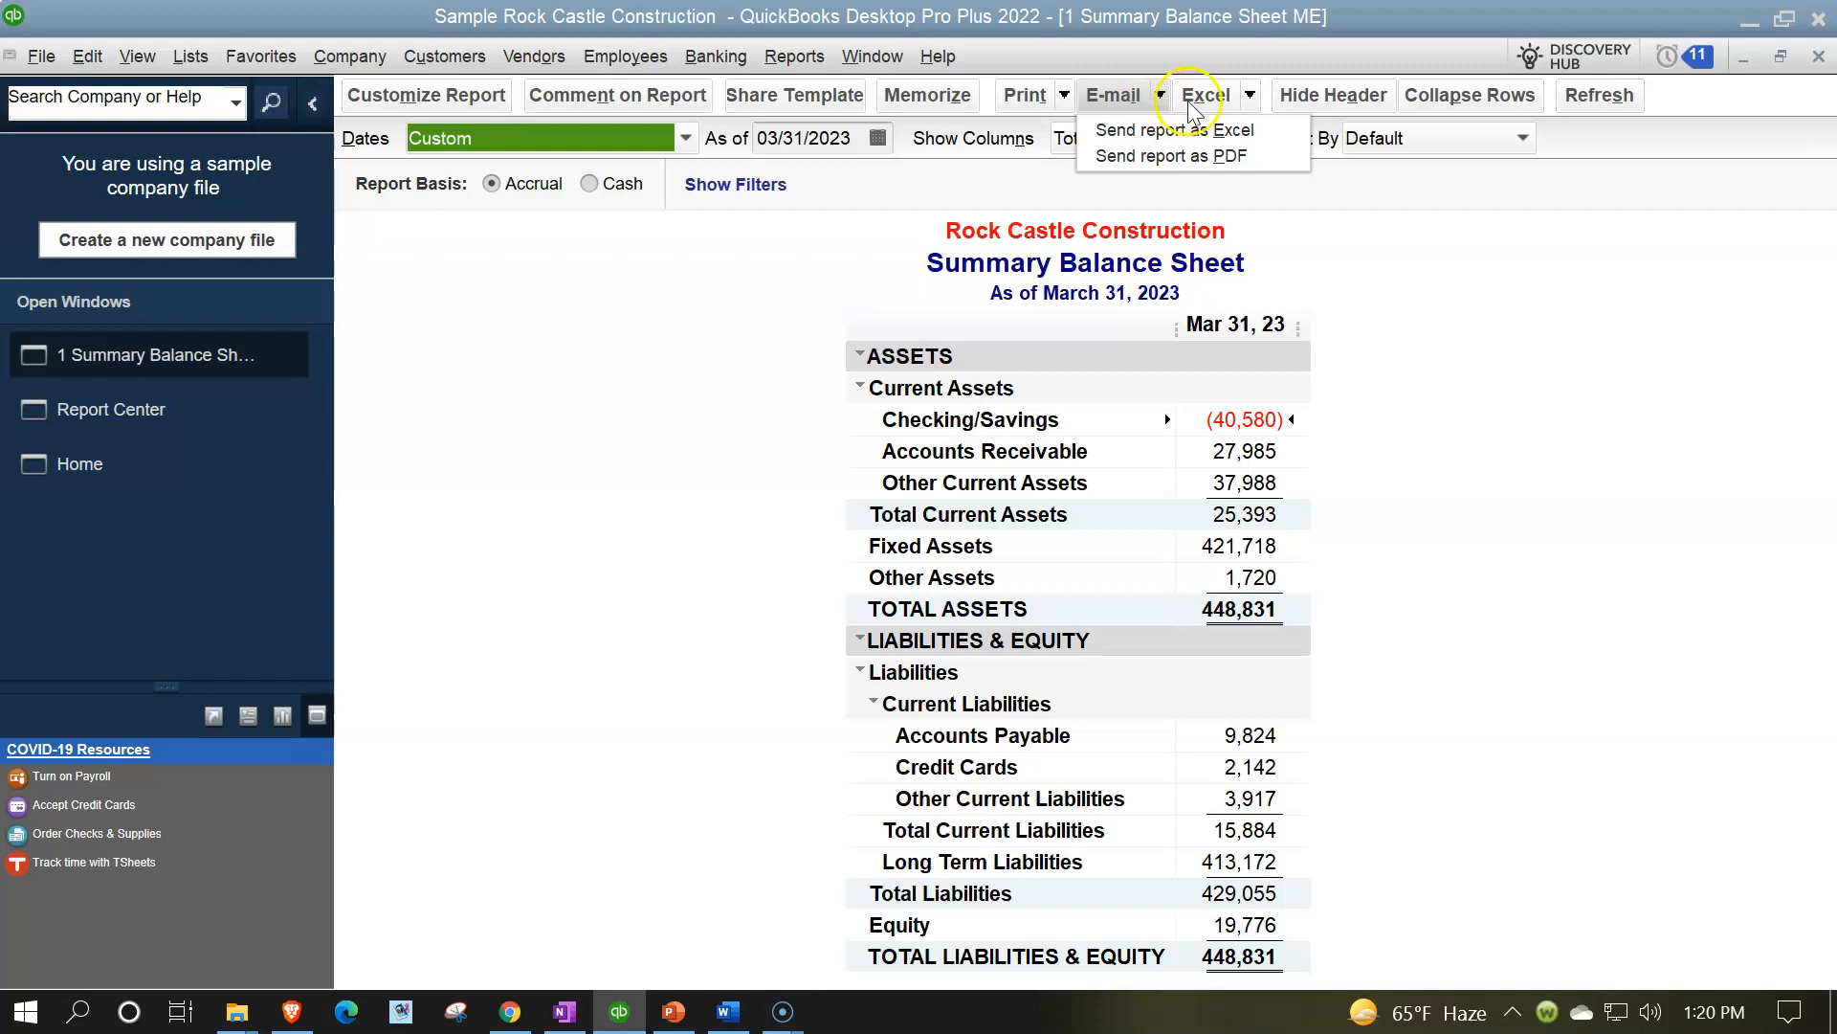
{"action": "left_click", "coordinate": [1246, 97]}
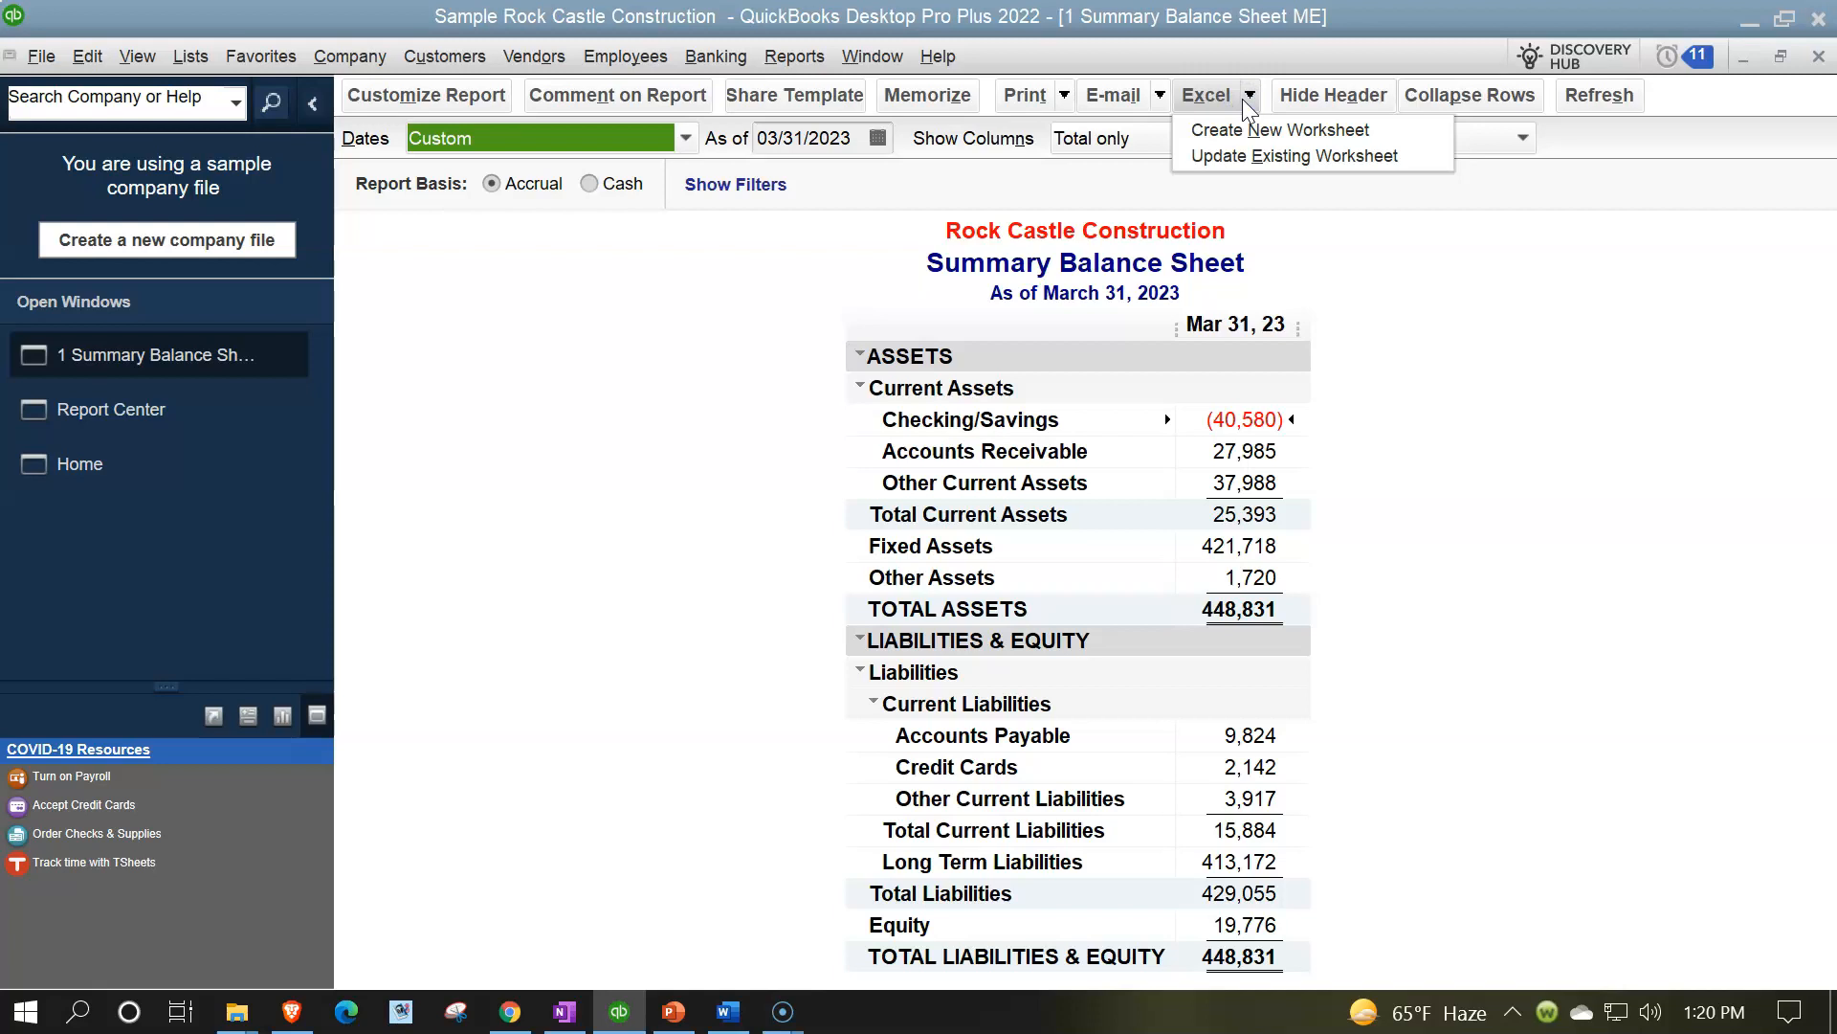
{"action": "left_click", "coordinate": [1249, 127]}
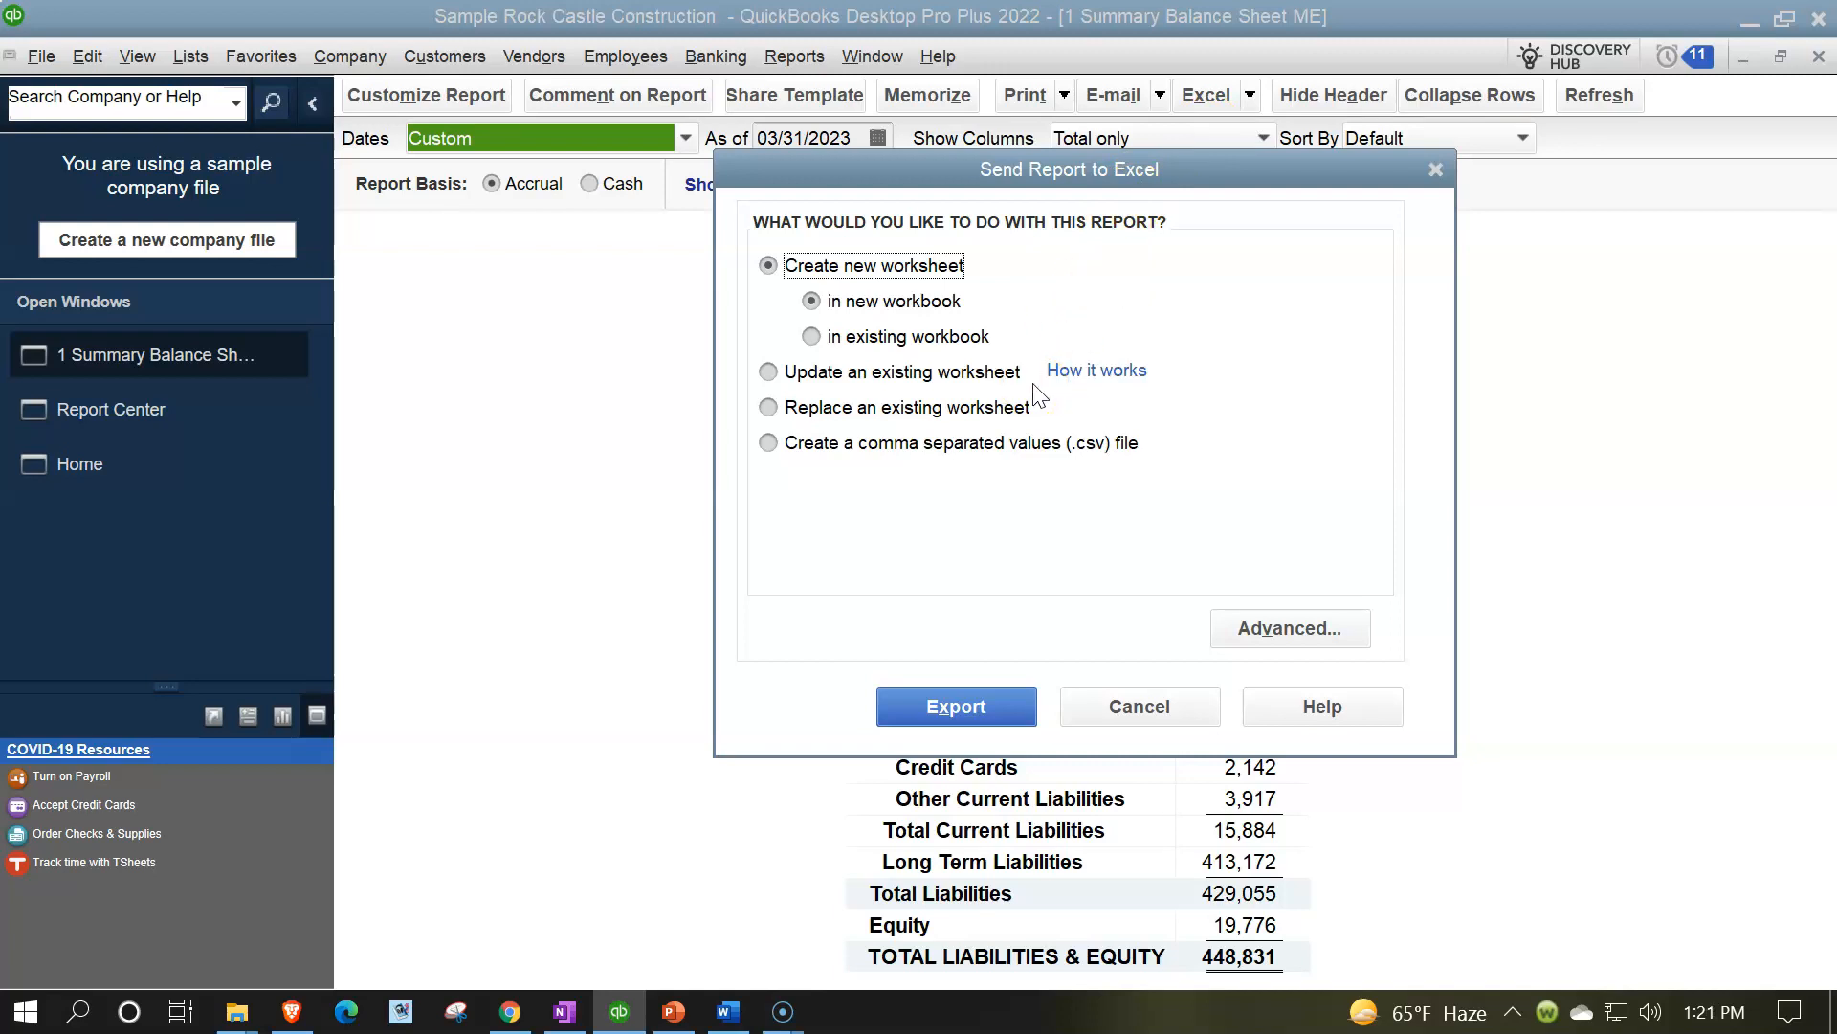
In the advanced Excel options, turn off space between columns, freeze panes and the QuickBooks Export Guide worksheet
{"action": "left_click", "coordinate": [1266, 629]}
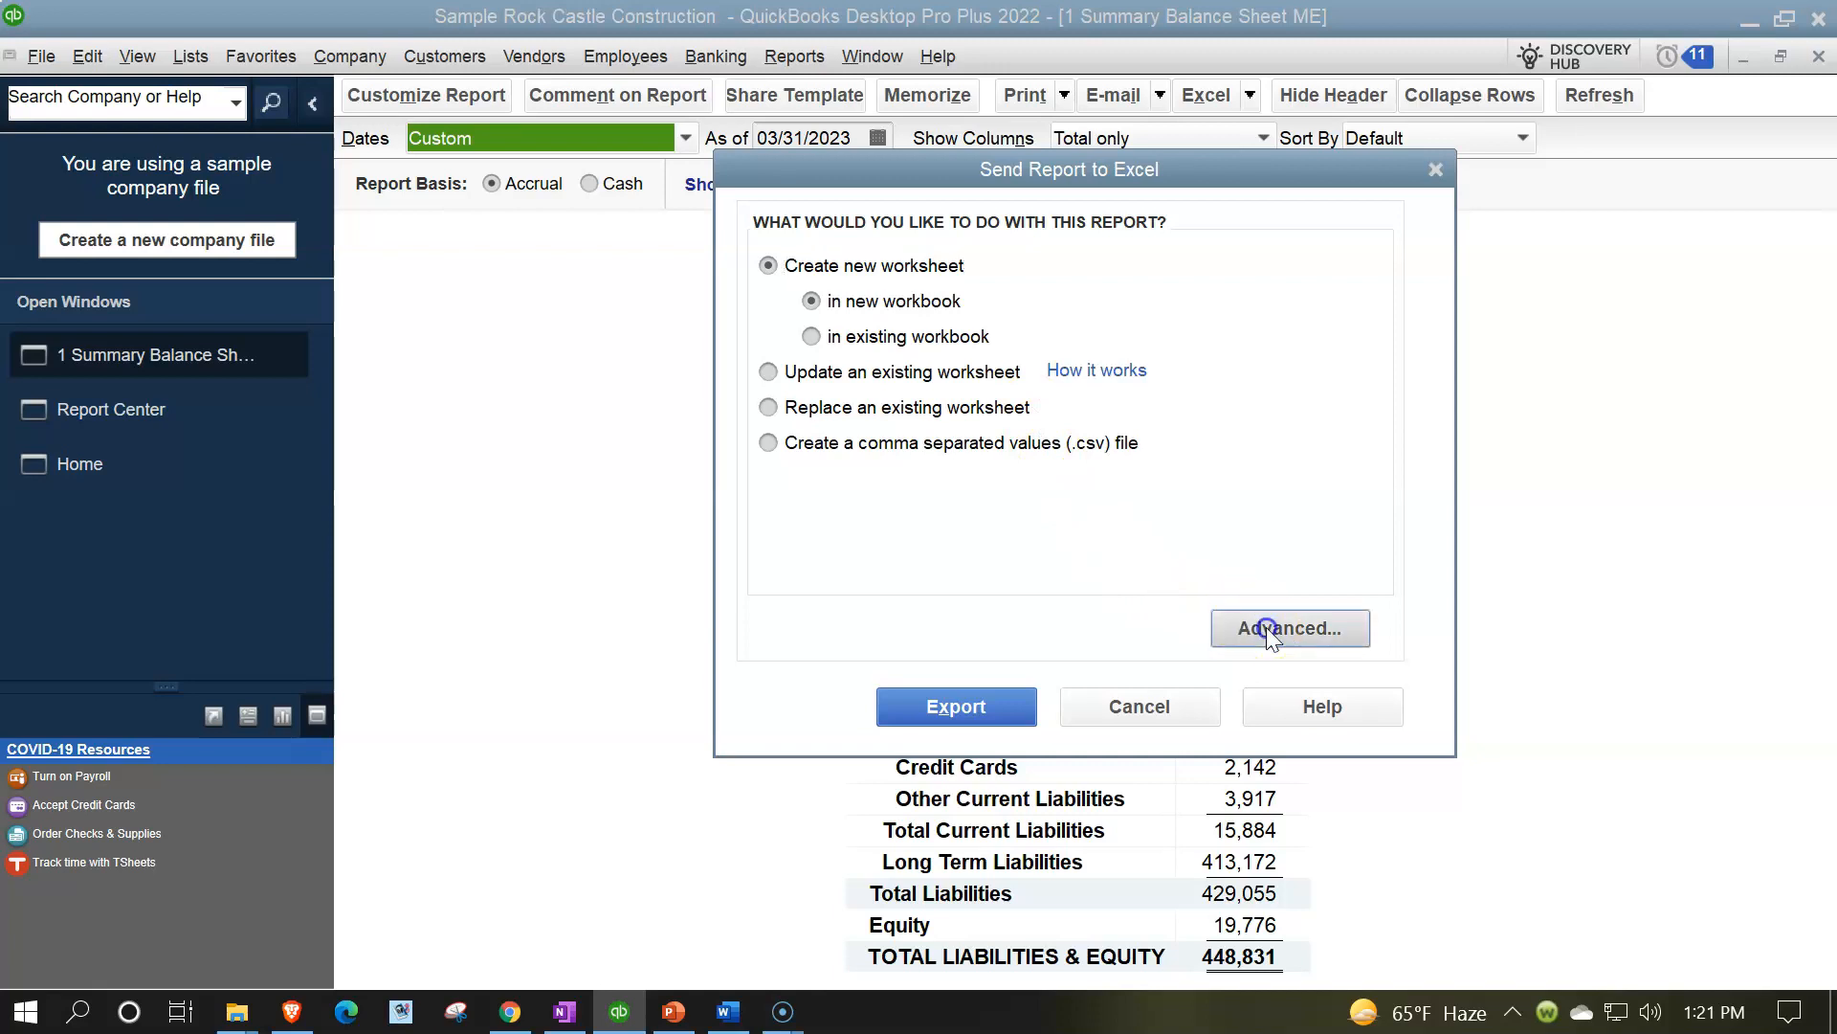
{"action": "left_click", "coordinate": [916, 233]}
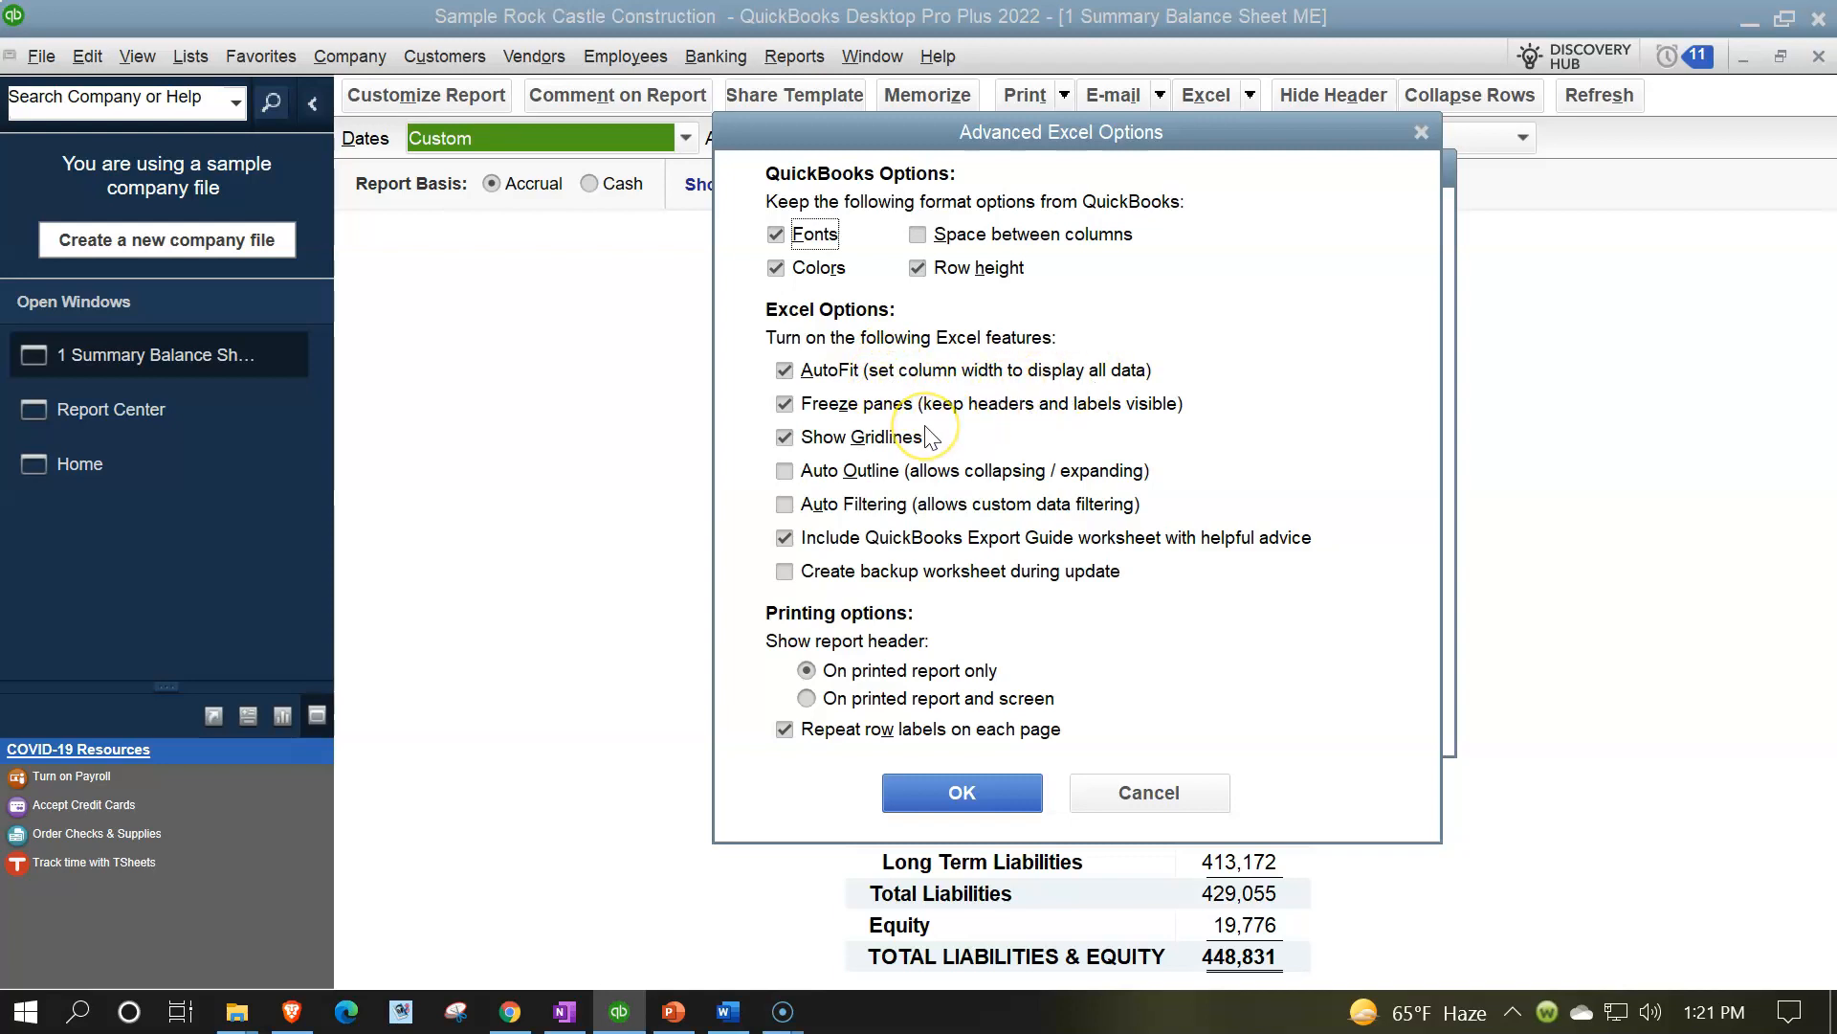
{"action": "left_click", "coordinate": [786, 403]}
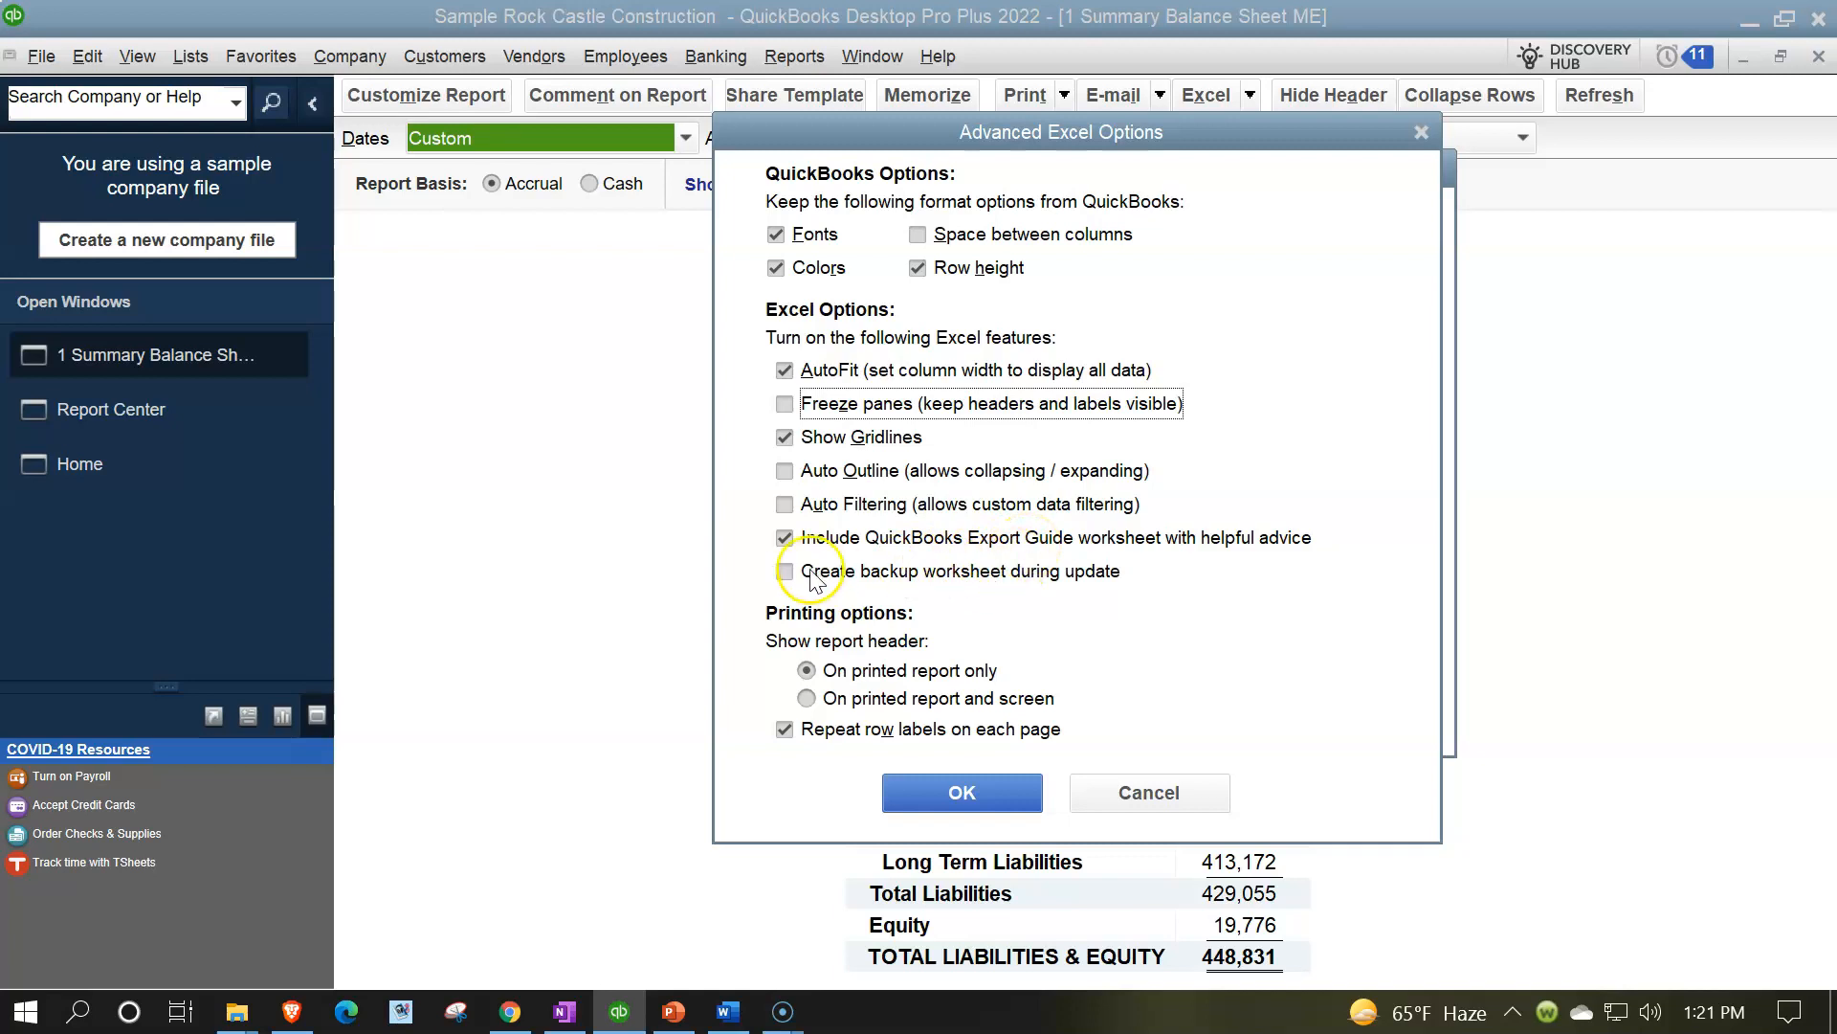
{"action": "left_click", "coordinate": [785, 538]}
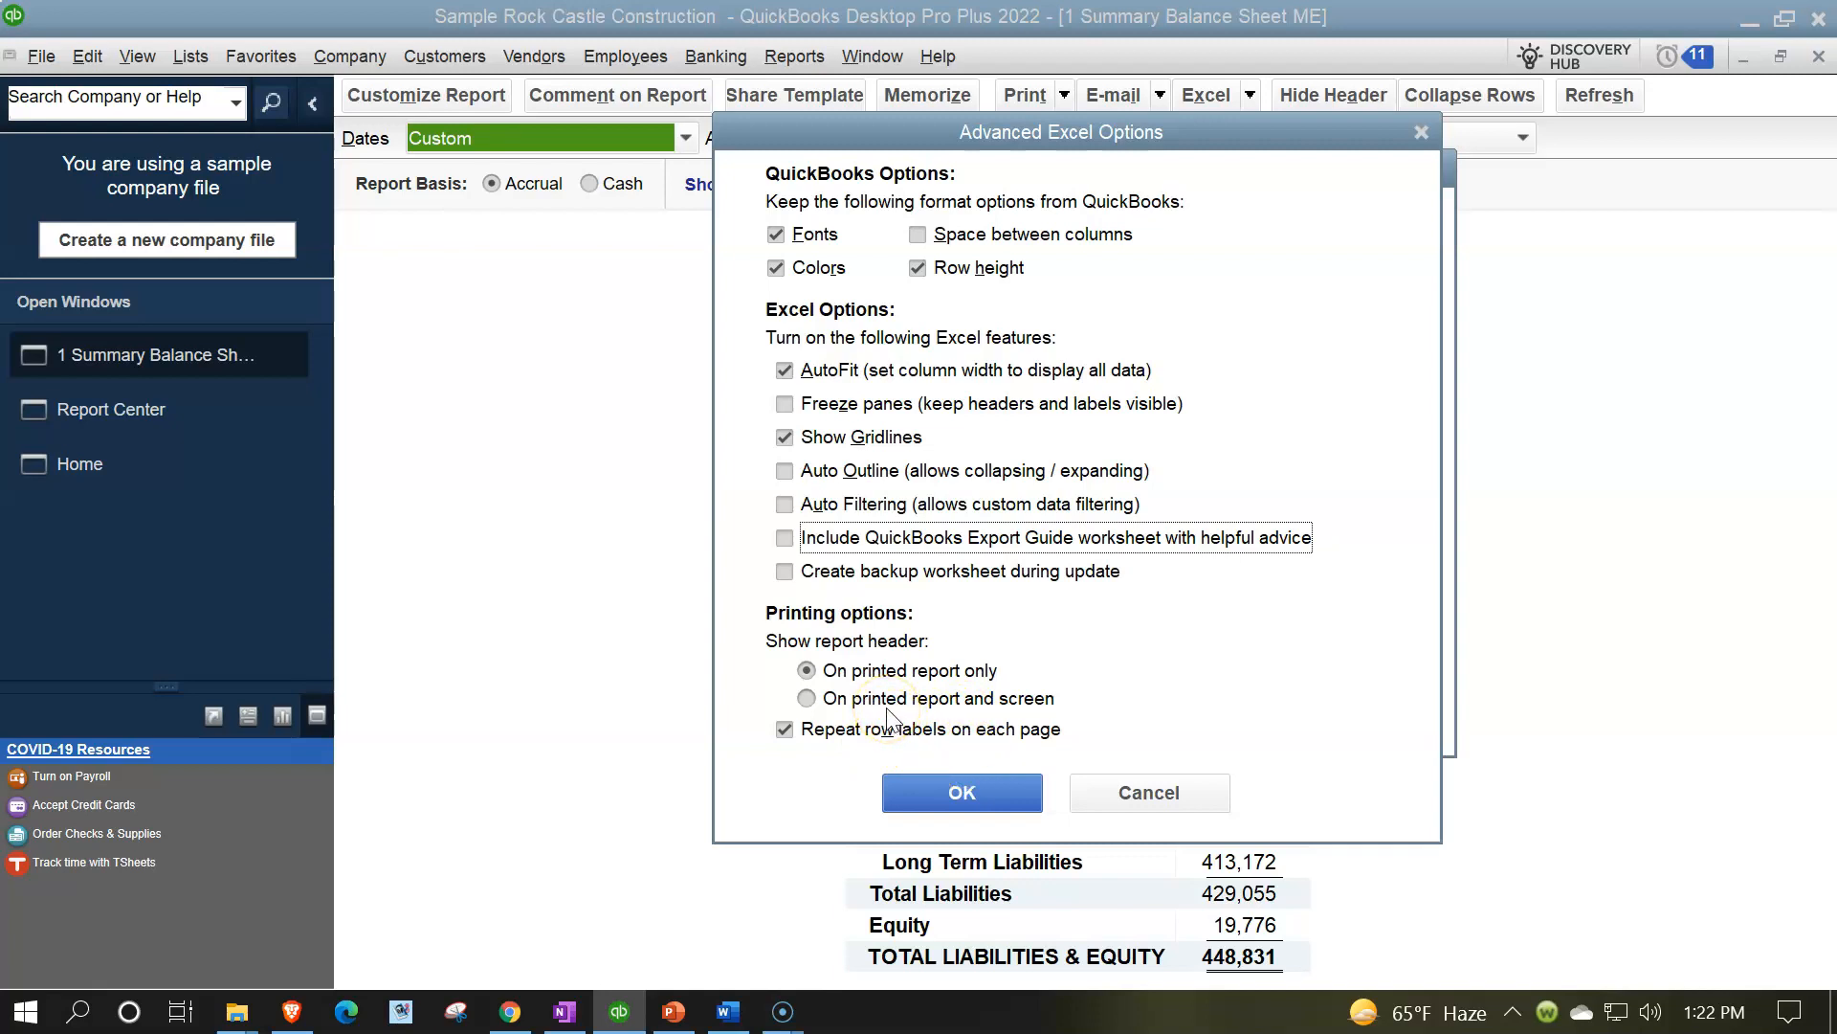
{"action": "left_click", "coordinate": [908, 802]}
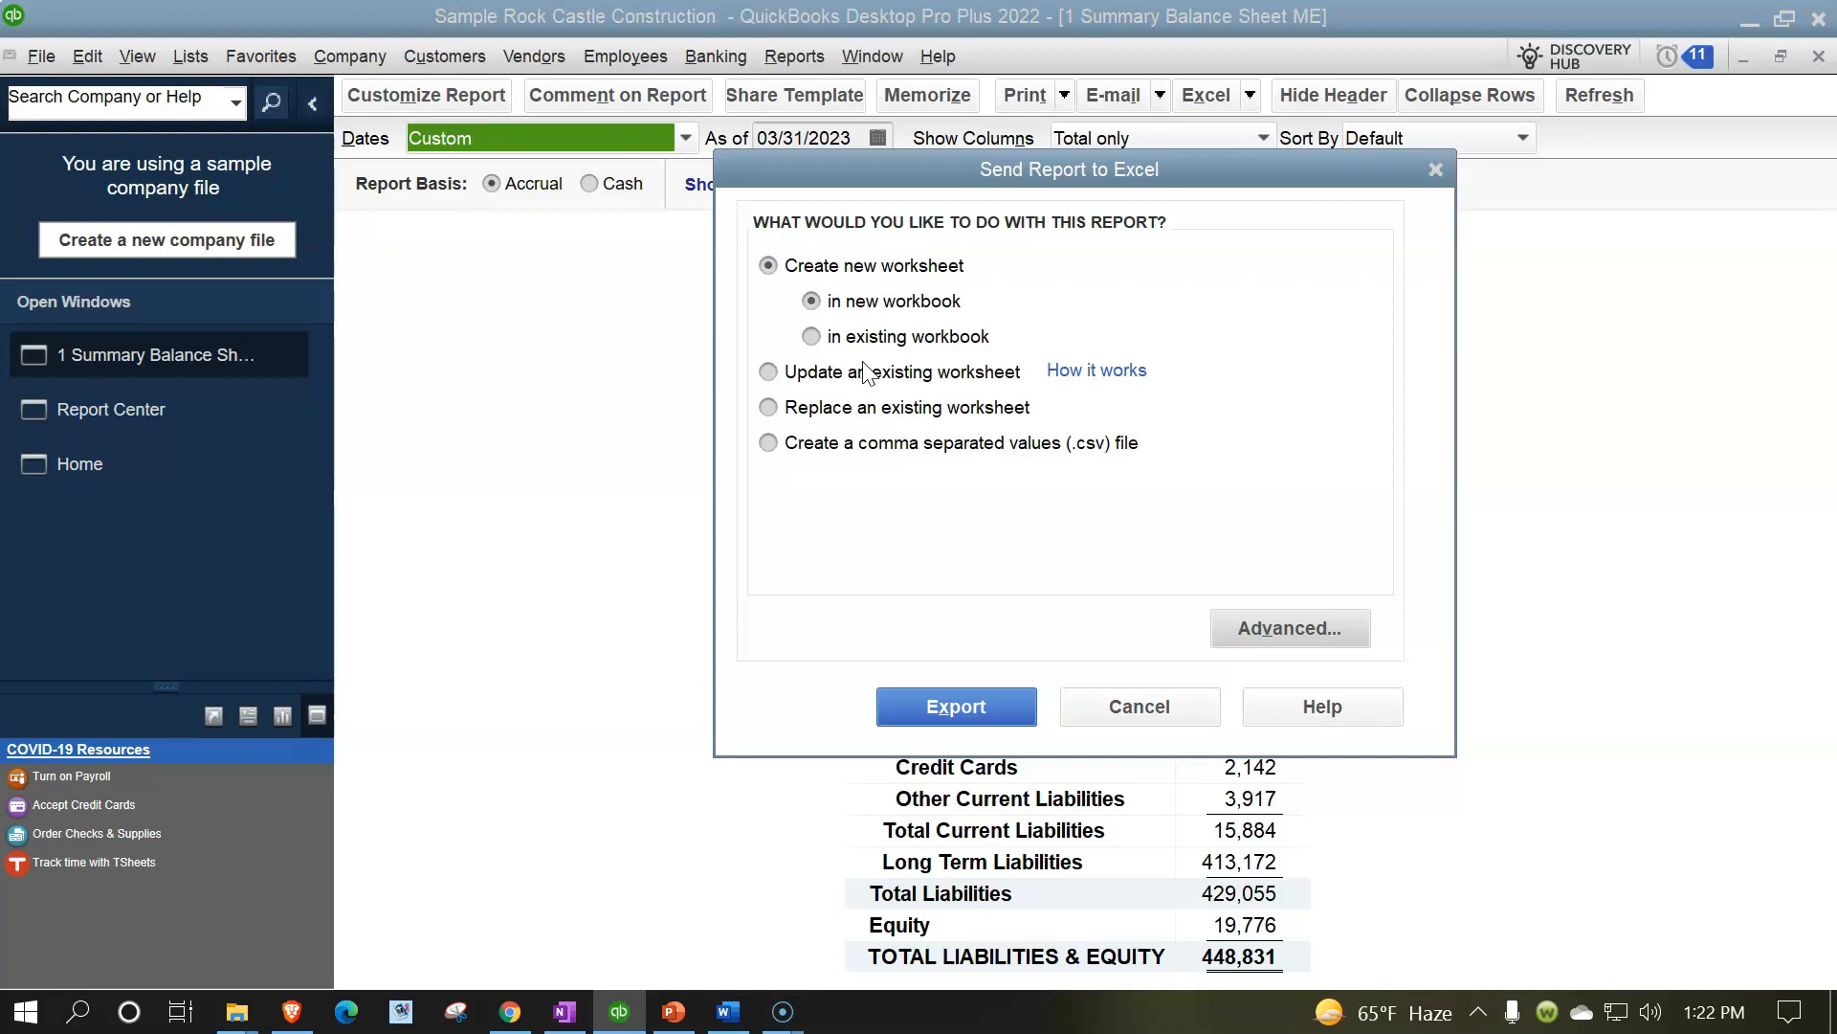
Export the report to a new worksheet in a new workbook and maximize the Excel window
{"action": "left_click", "coordinate": [944, 710]}
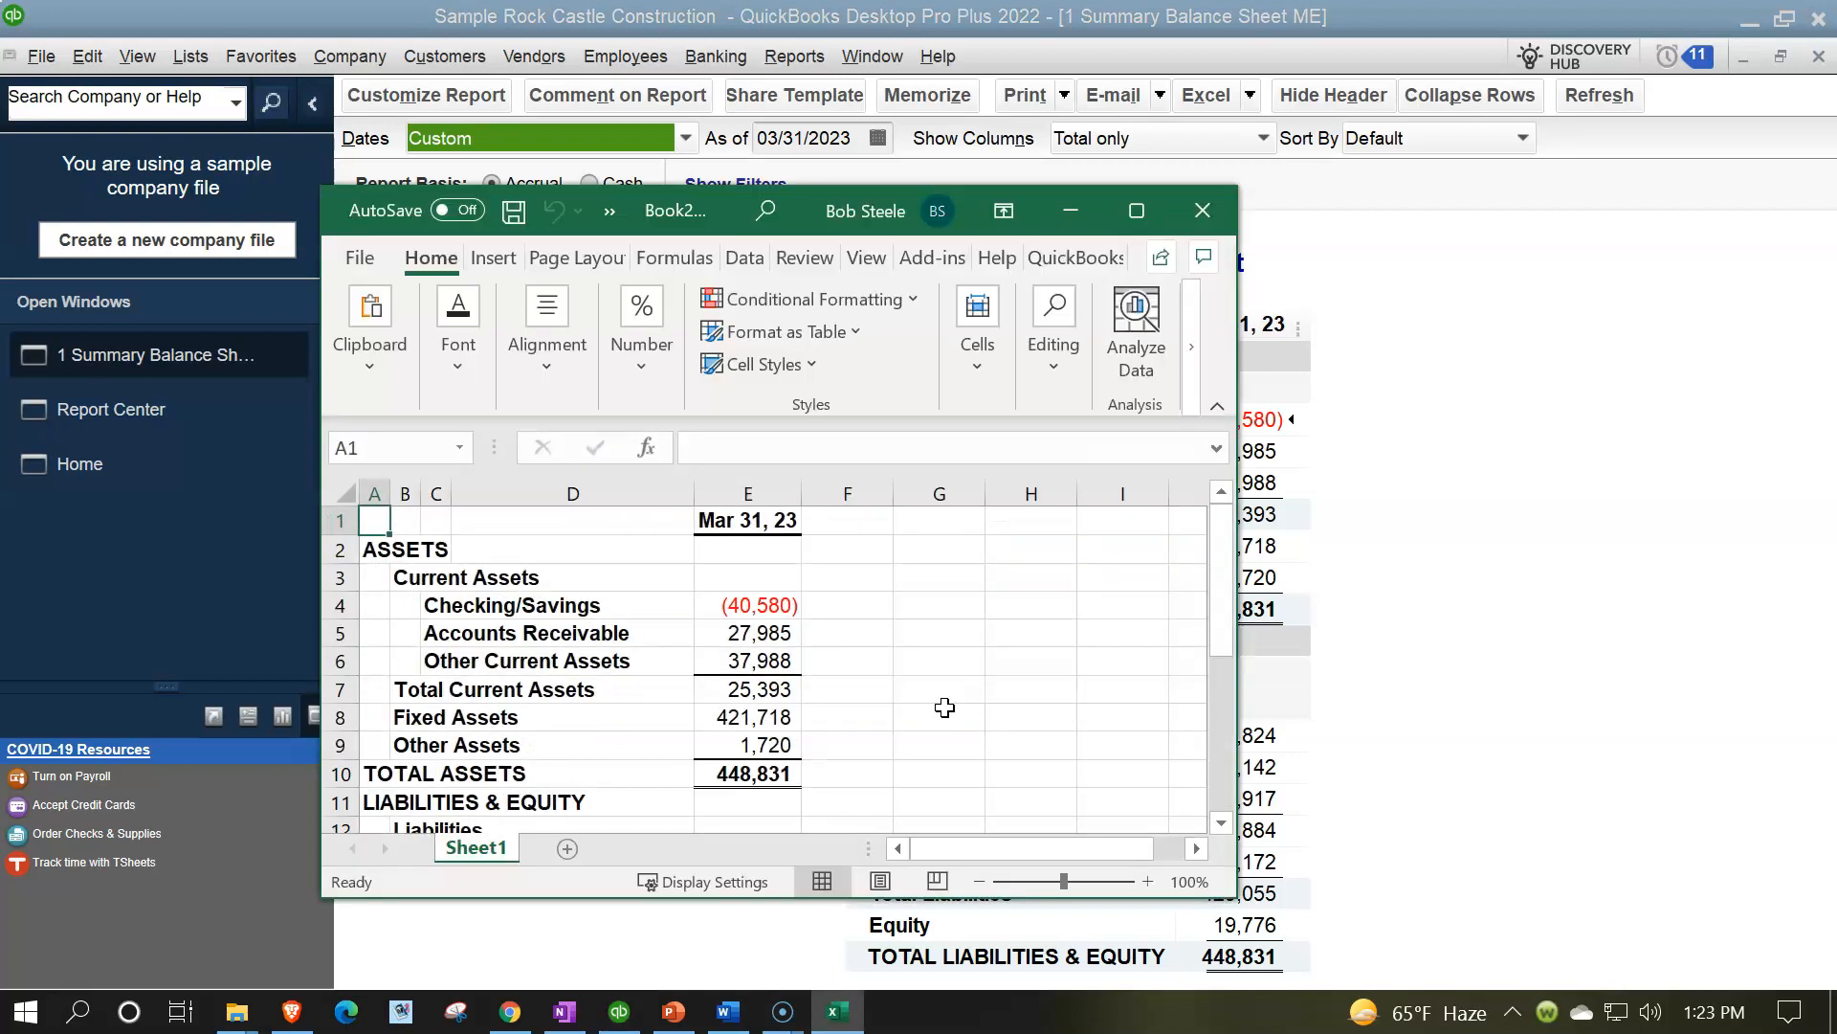
{"action": "left_click", "coordinate": [1138, 212]}
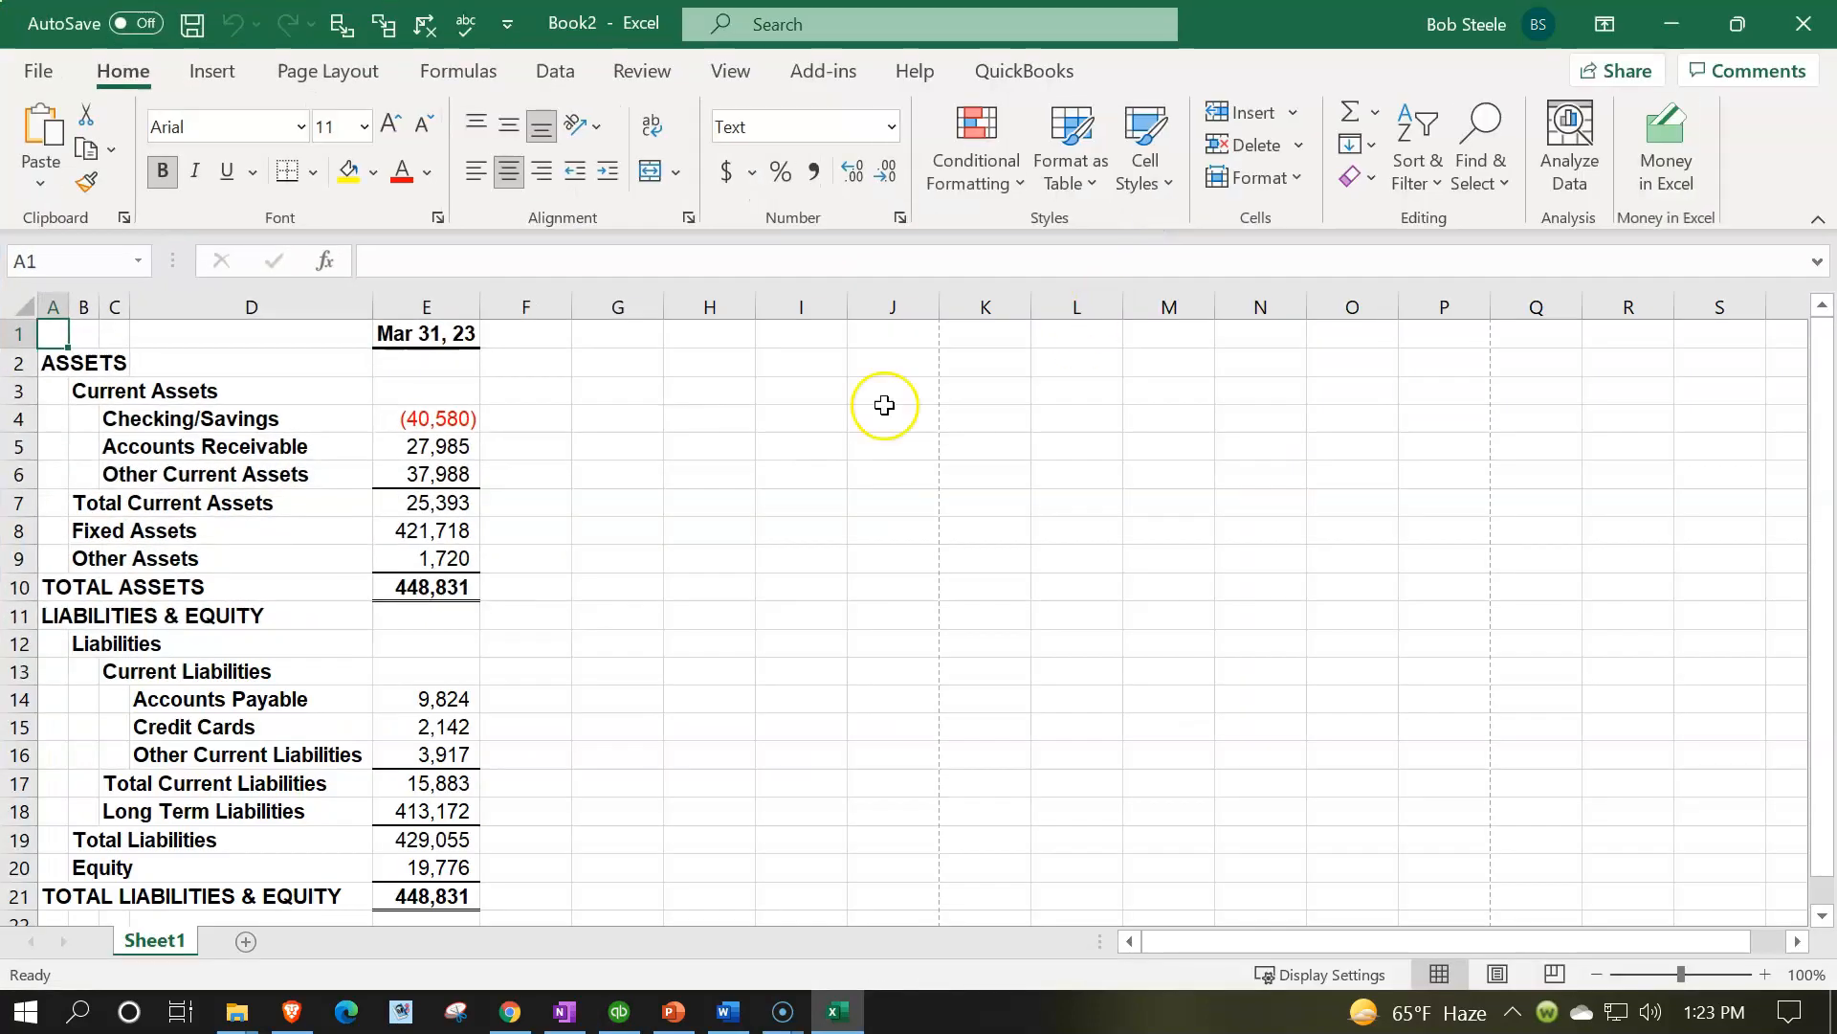
{"action": "left_click", "coordinate": [408, 636]}
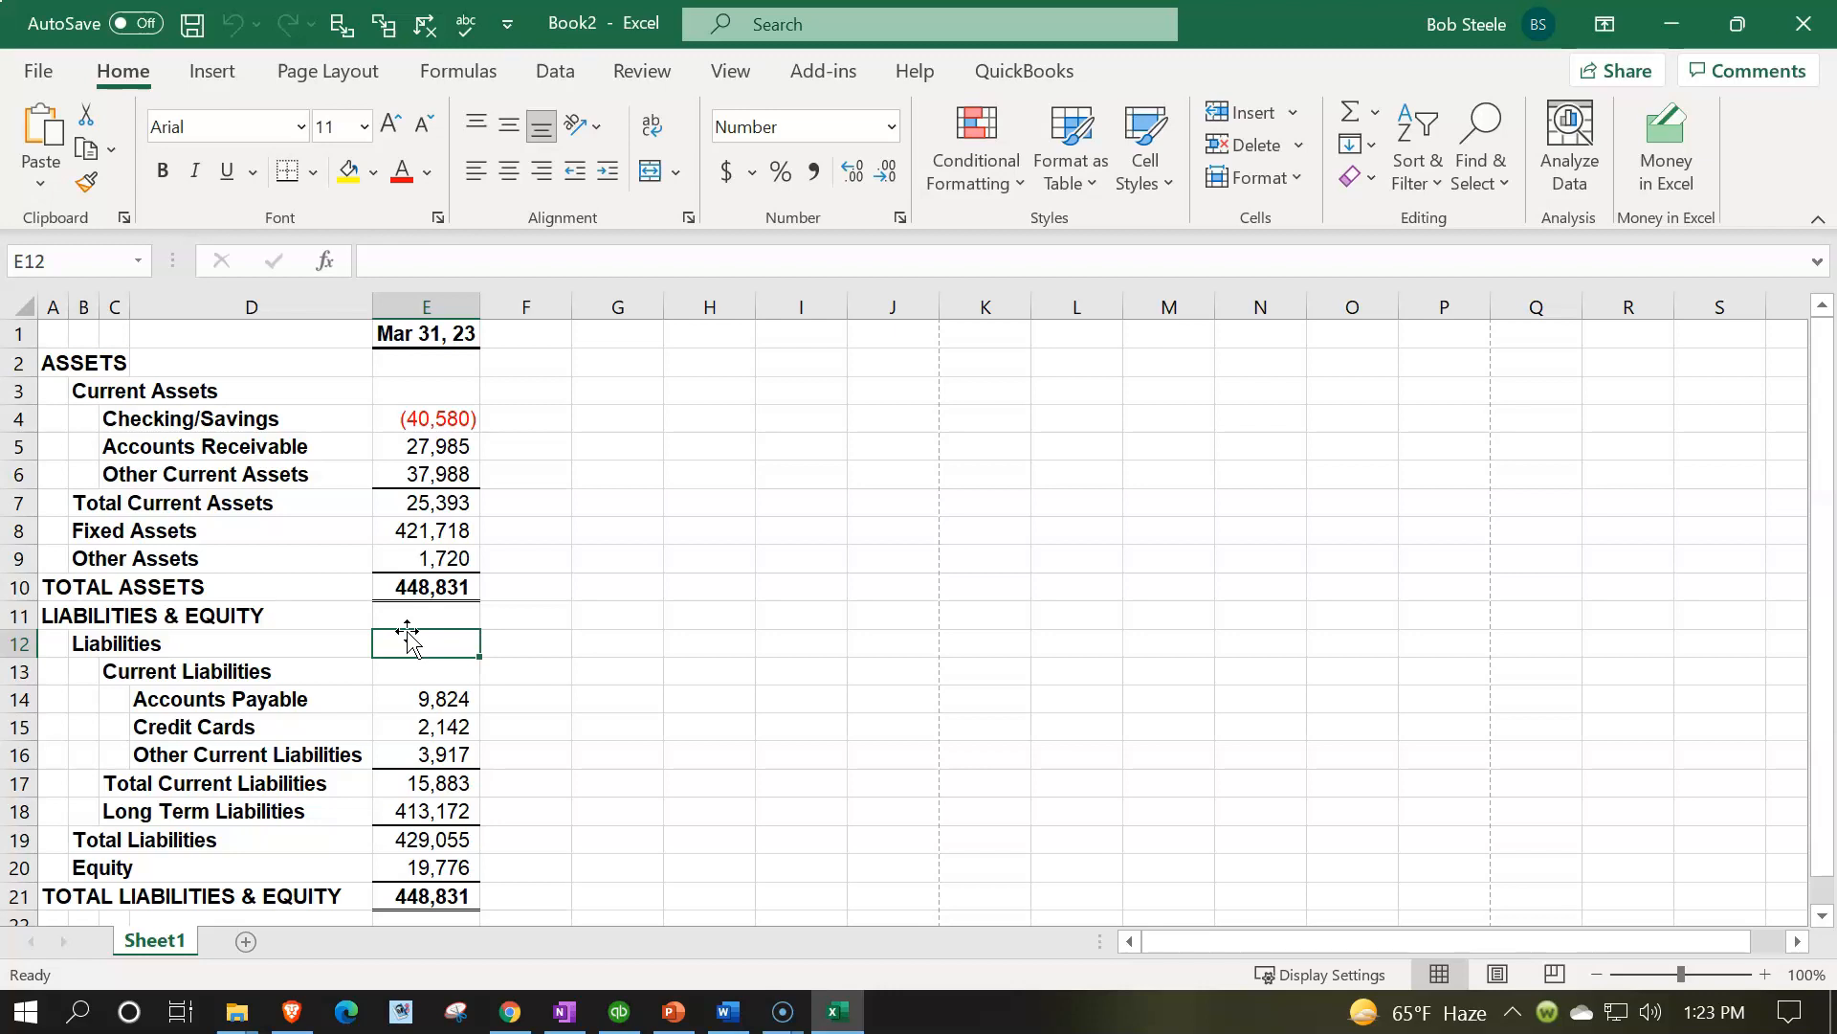
{"action": "left_click", "coordinate": [407, 636]}
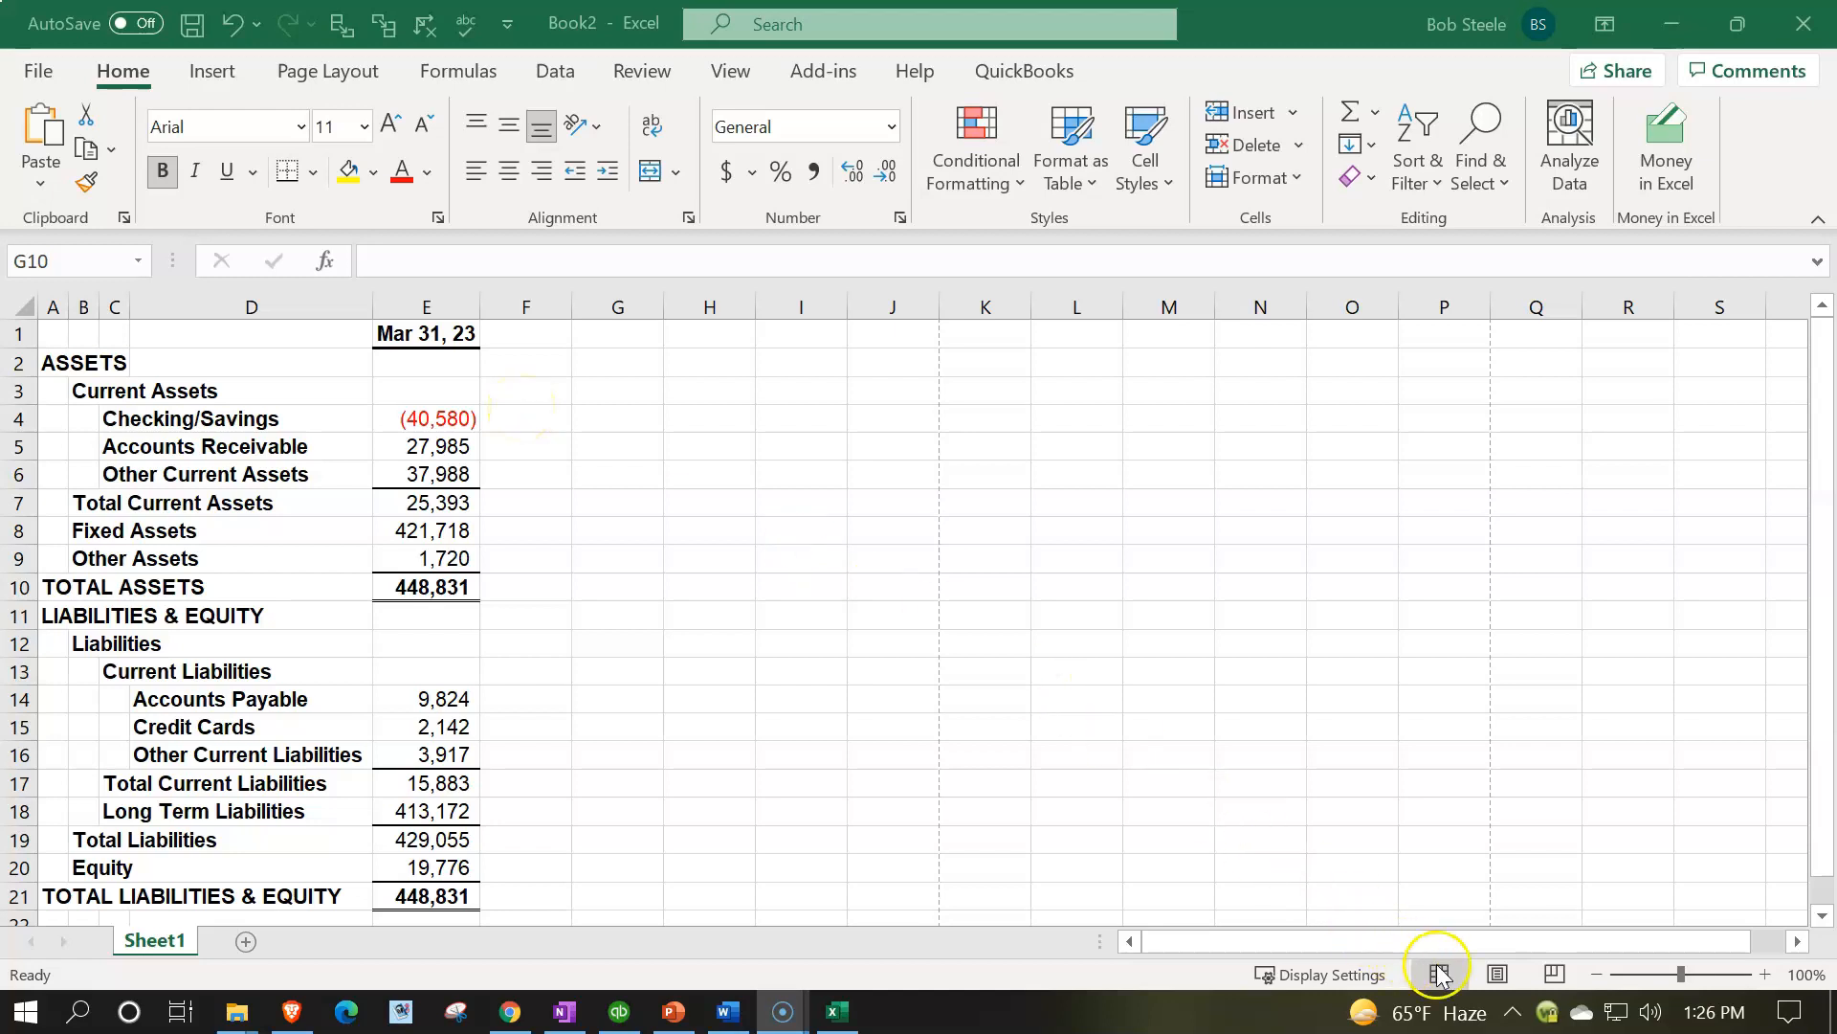
Inspect the exported report's page header in Page Layout view, and return to Normal view
{"action": "left_click", "coordinate": [1499, 974]}
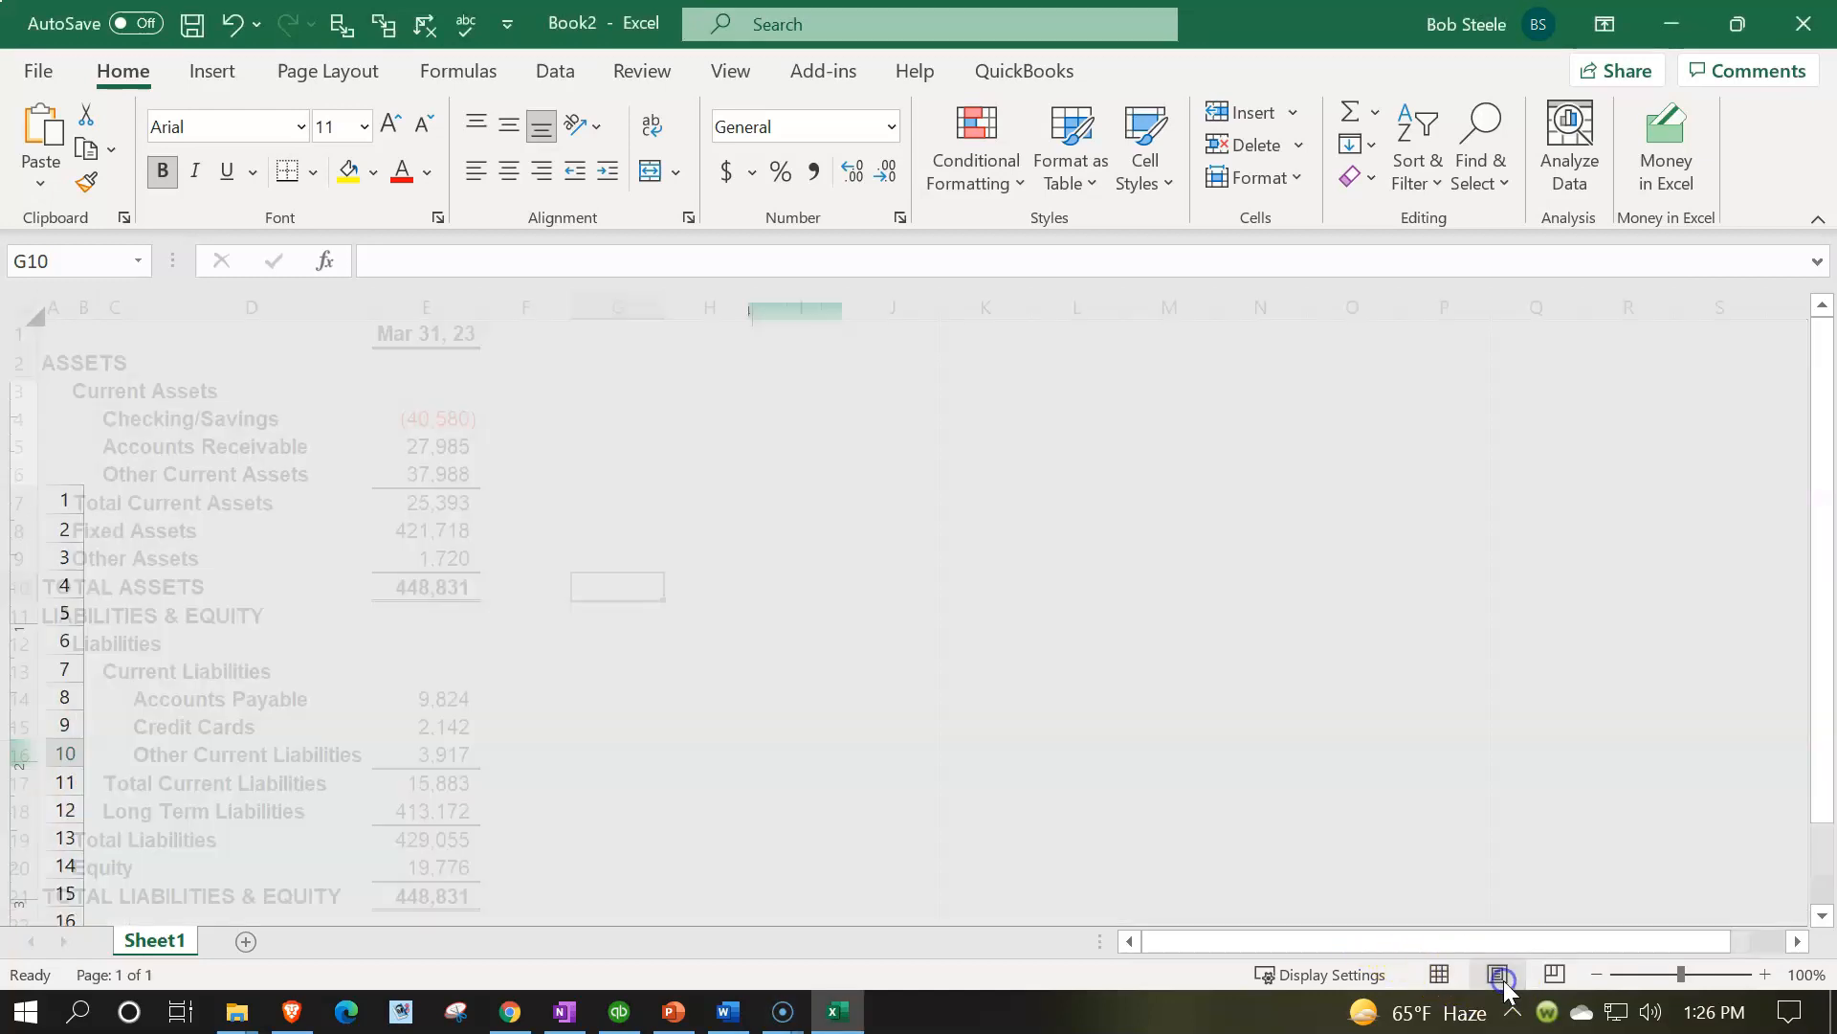
{"action": "left_click", "coordinate": [762, 417]}
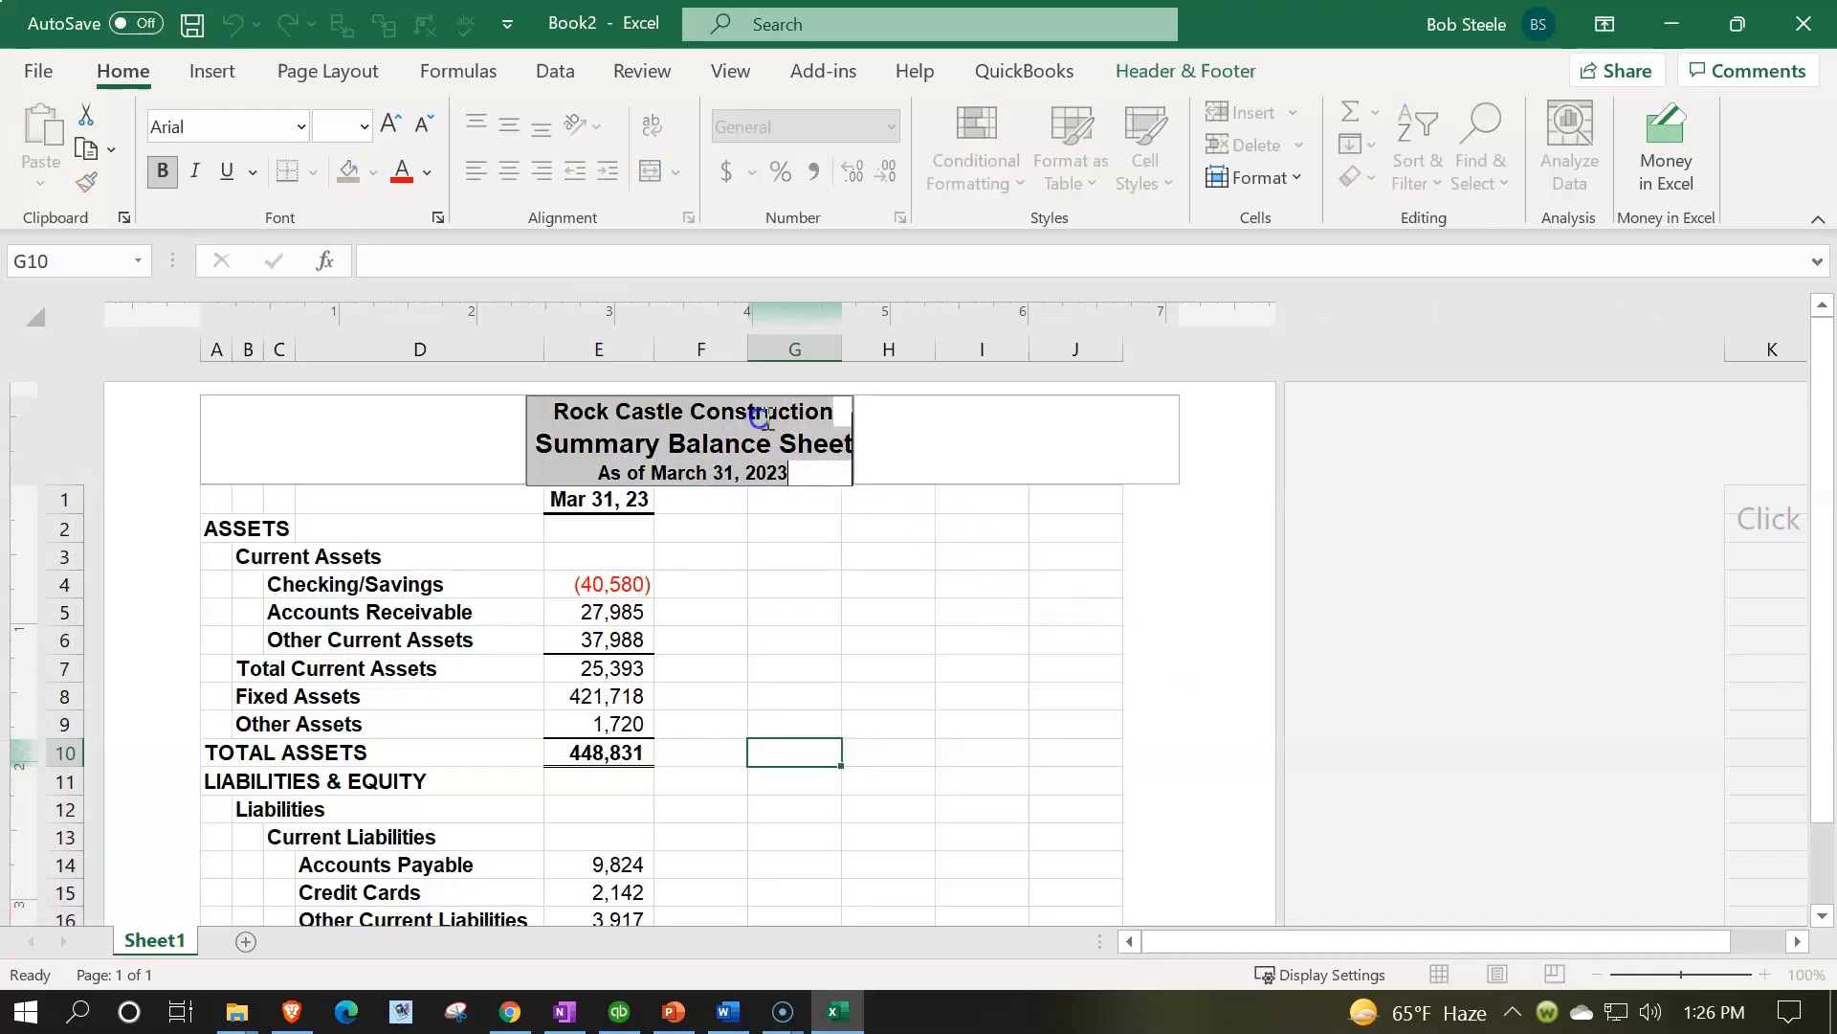
{"action": "left_click", "coordinate": [815, 541]}
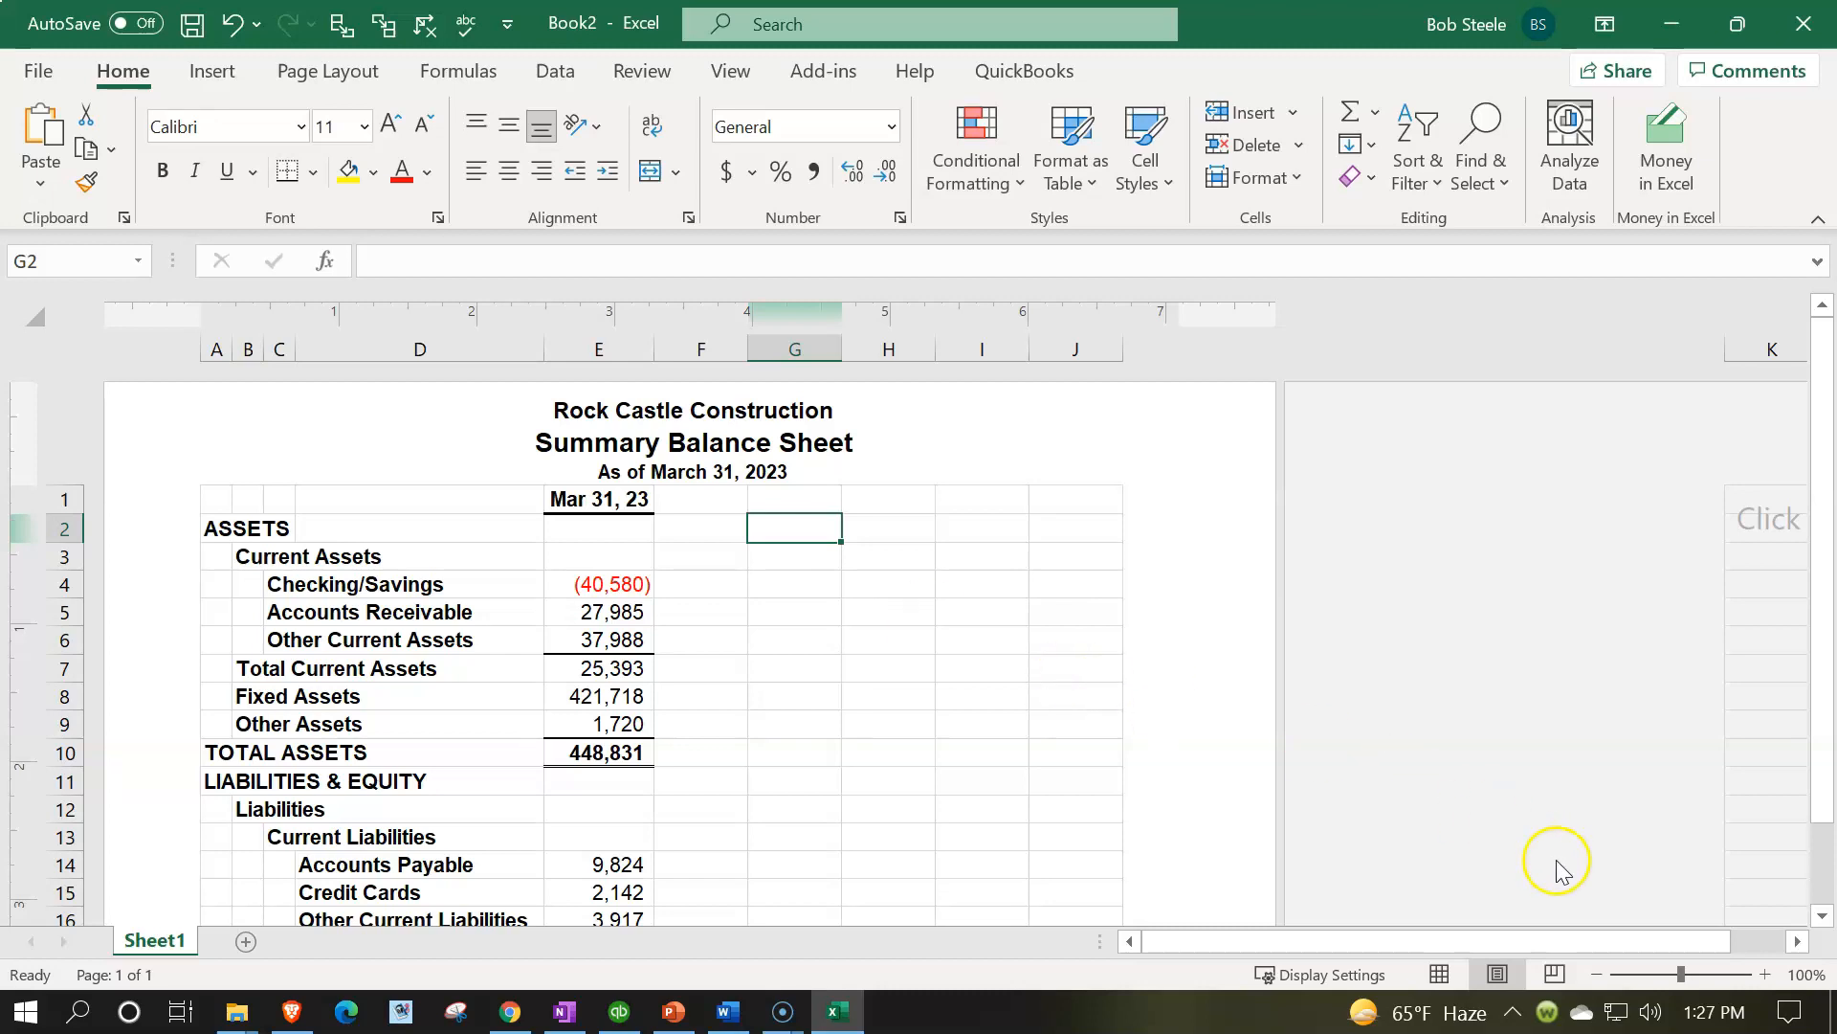
{"action": "left_click", "coordinate": [1449, 978]}
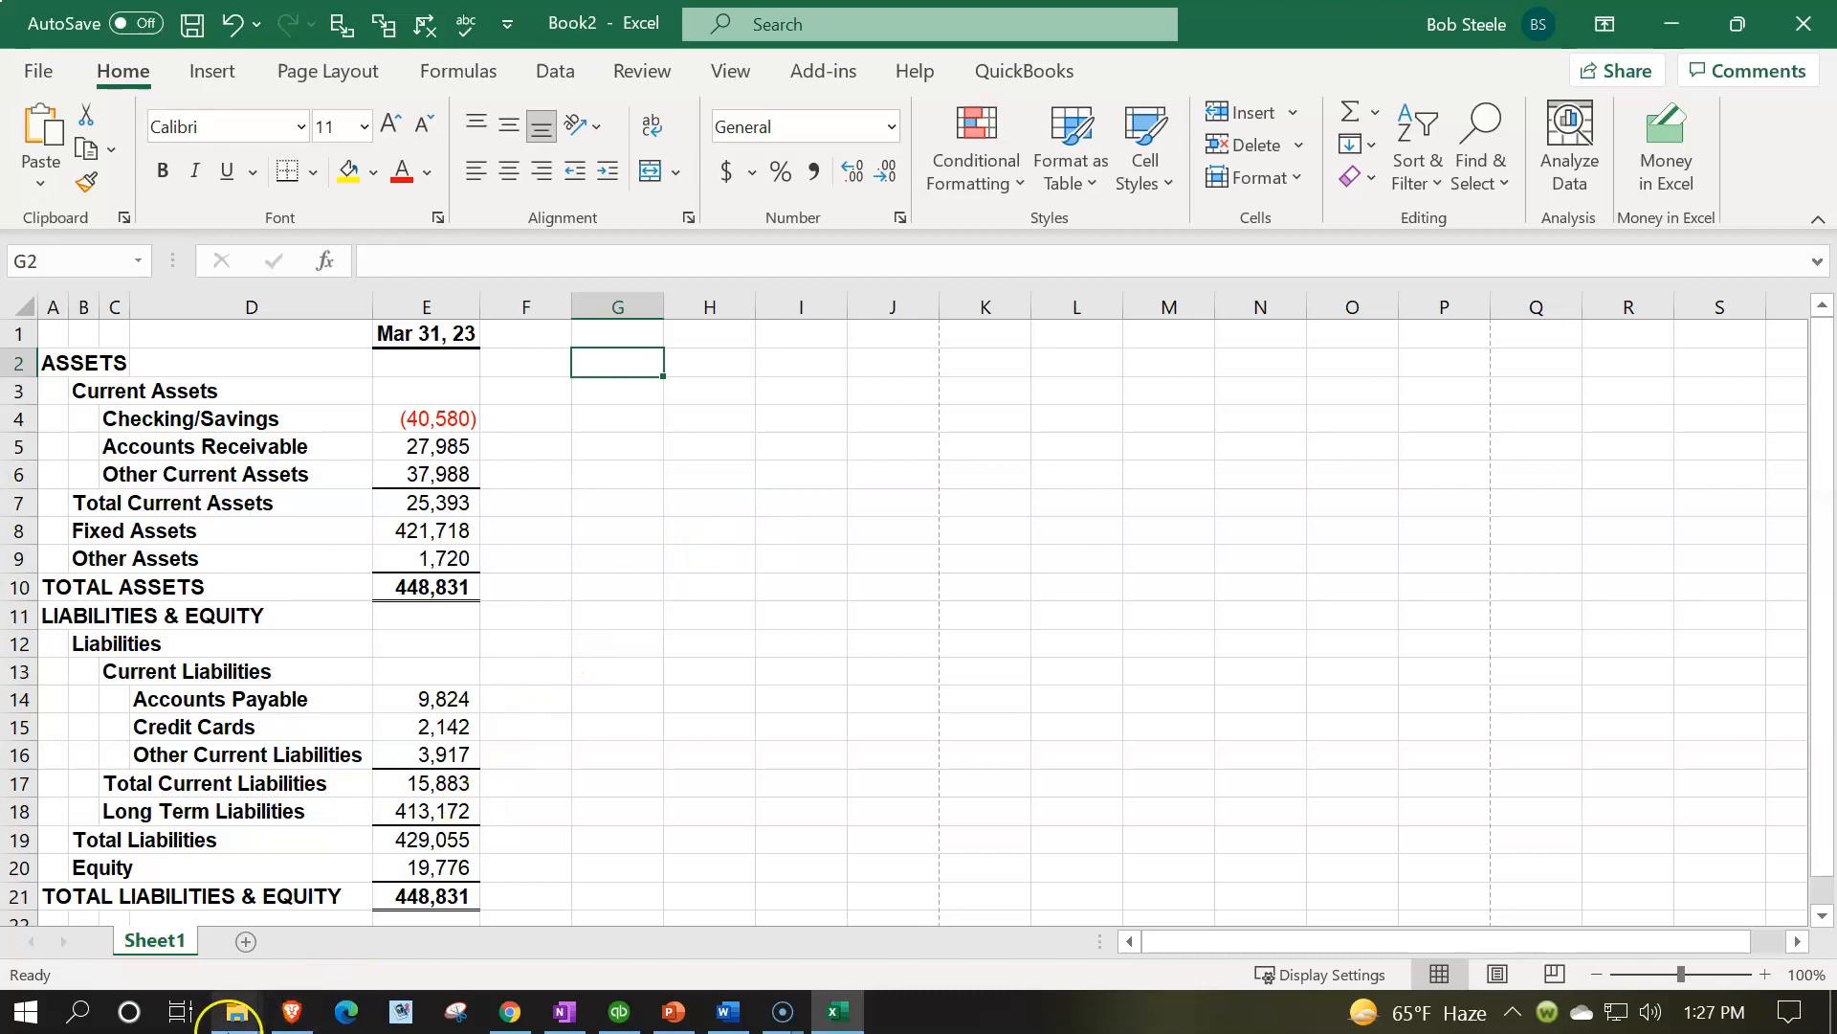
Copy the full path of the Reports - First Part - Navigation folder in File Explorer
{"action": "left_click", "coordinate": [230, 1012]}
{"action": "left_click", "coordinate": [461, 905]}
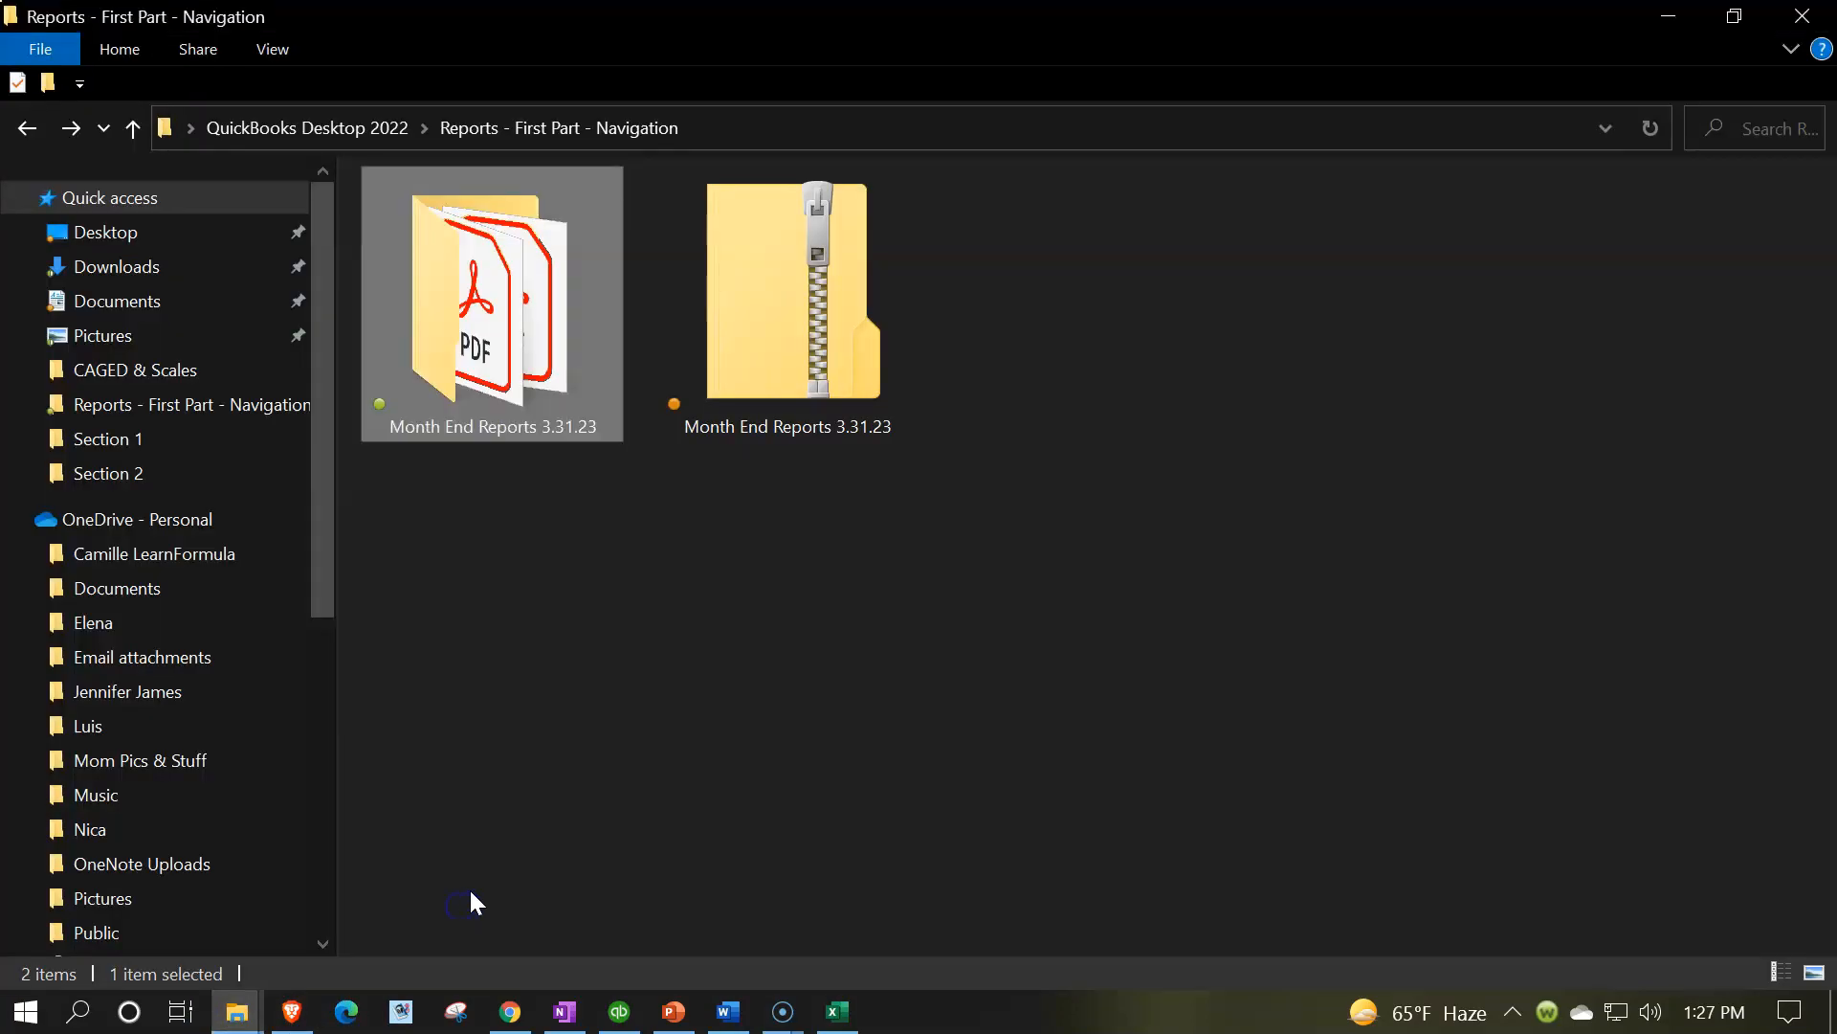
{"action": "left_click", "coordinate": [747, 128]}
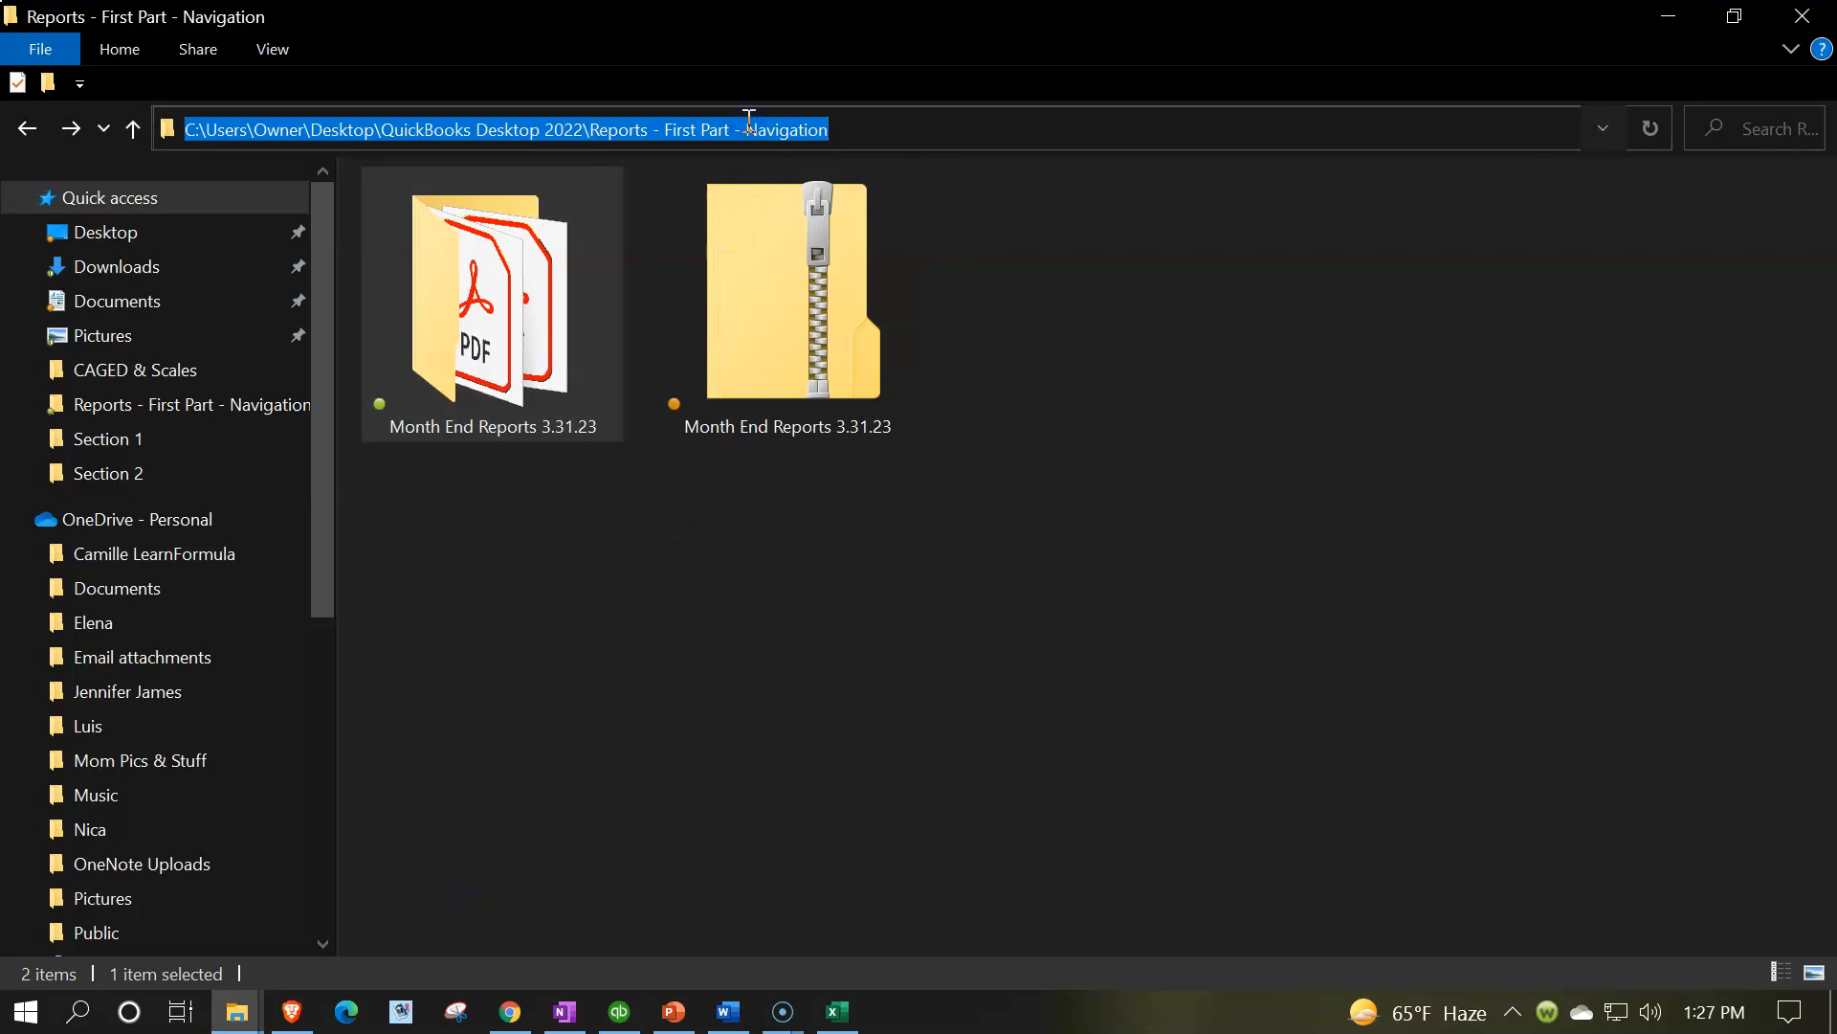
{"action": "left_click", "coordinate": [697, 774]}
Switch to Excel and choose the copied Reports - First Part - Navigation path as the location for saving the workbook under a new name
{"action": "left_click", "coordinate": [838, 1011]}
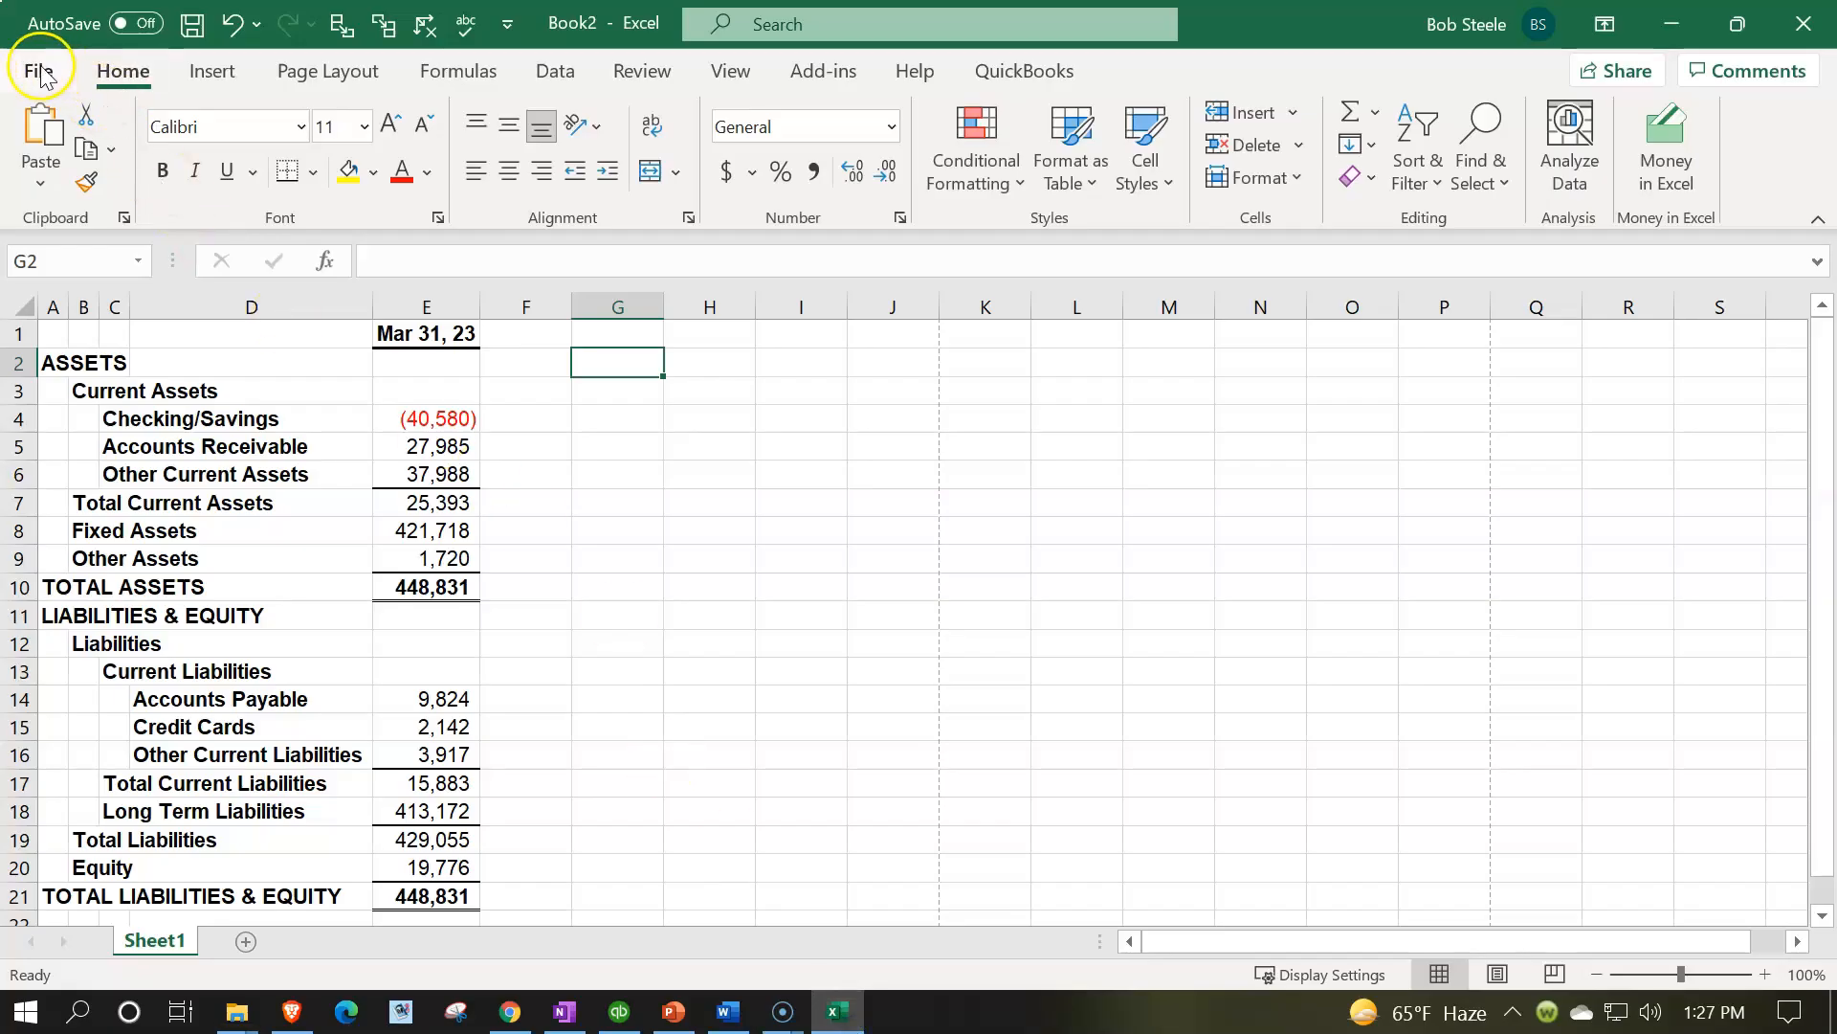
{"action": "left_click", "coordinate": [38, 67]}
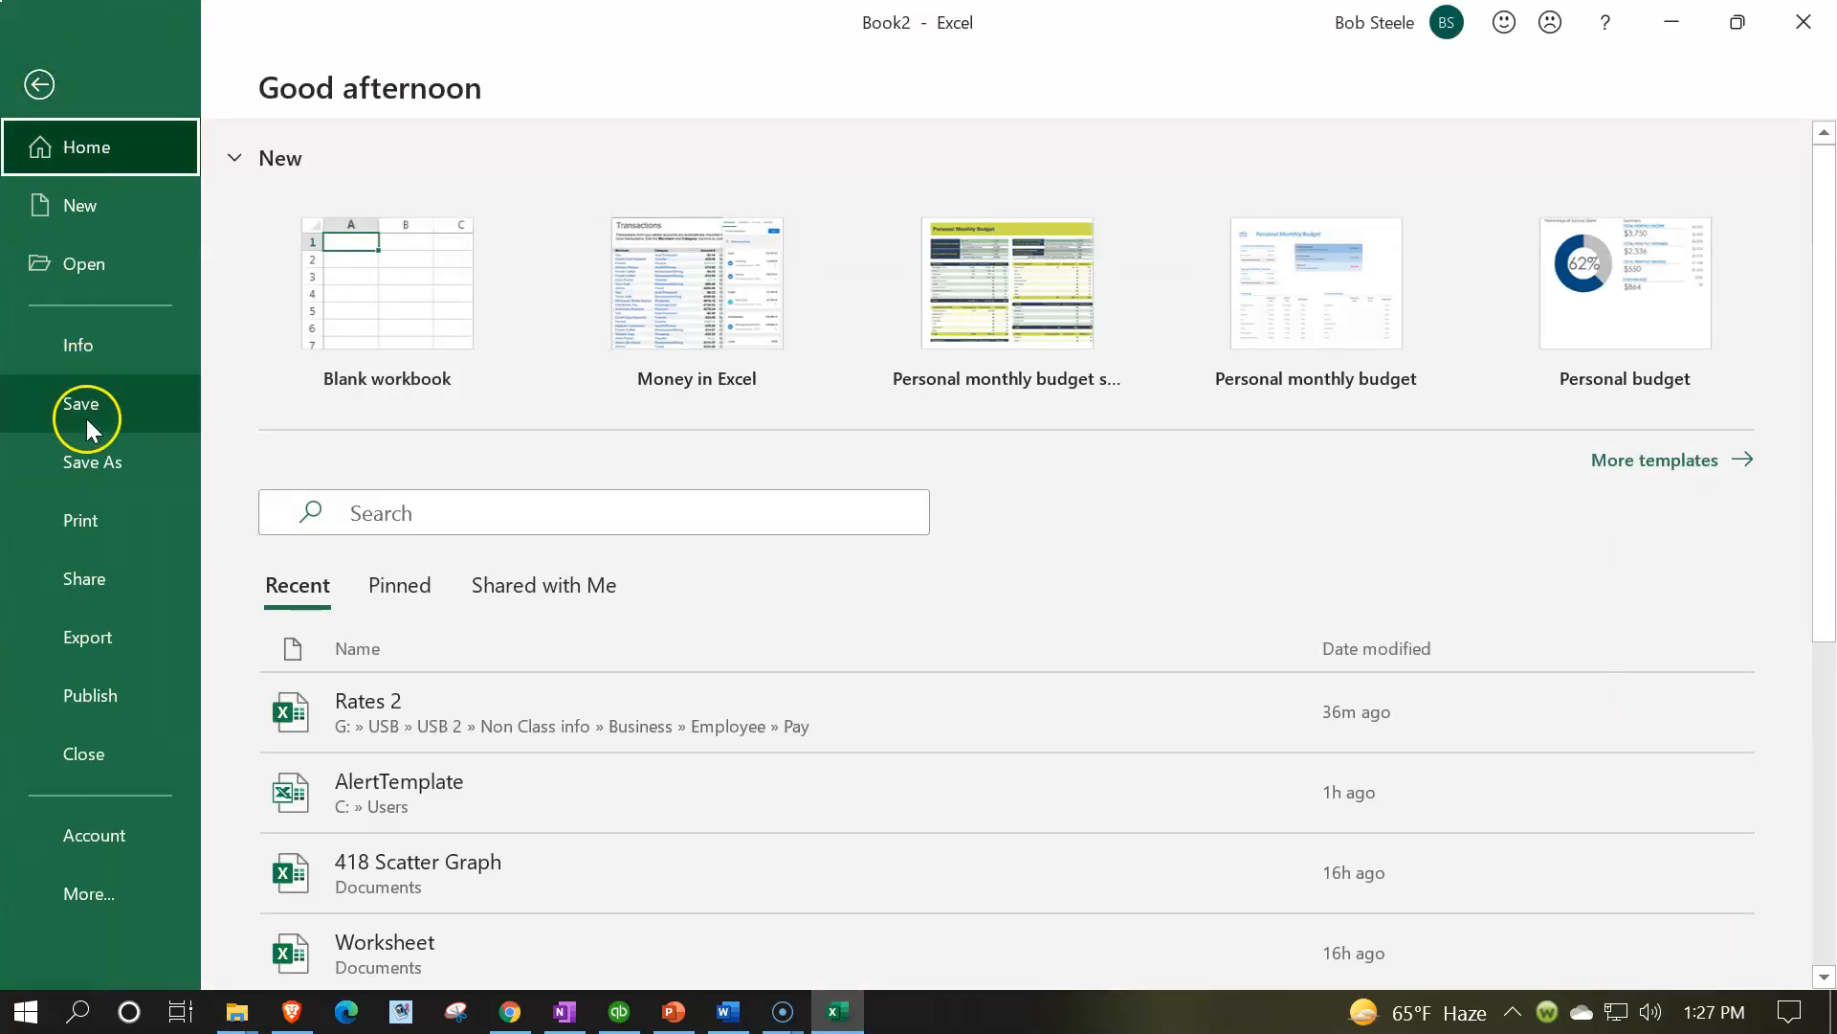
{"action": "left_click", "coordinate": [91, 458]}
{"action": "left_click", "coordinate": [368, 570]}
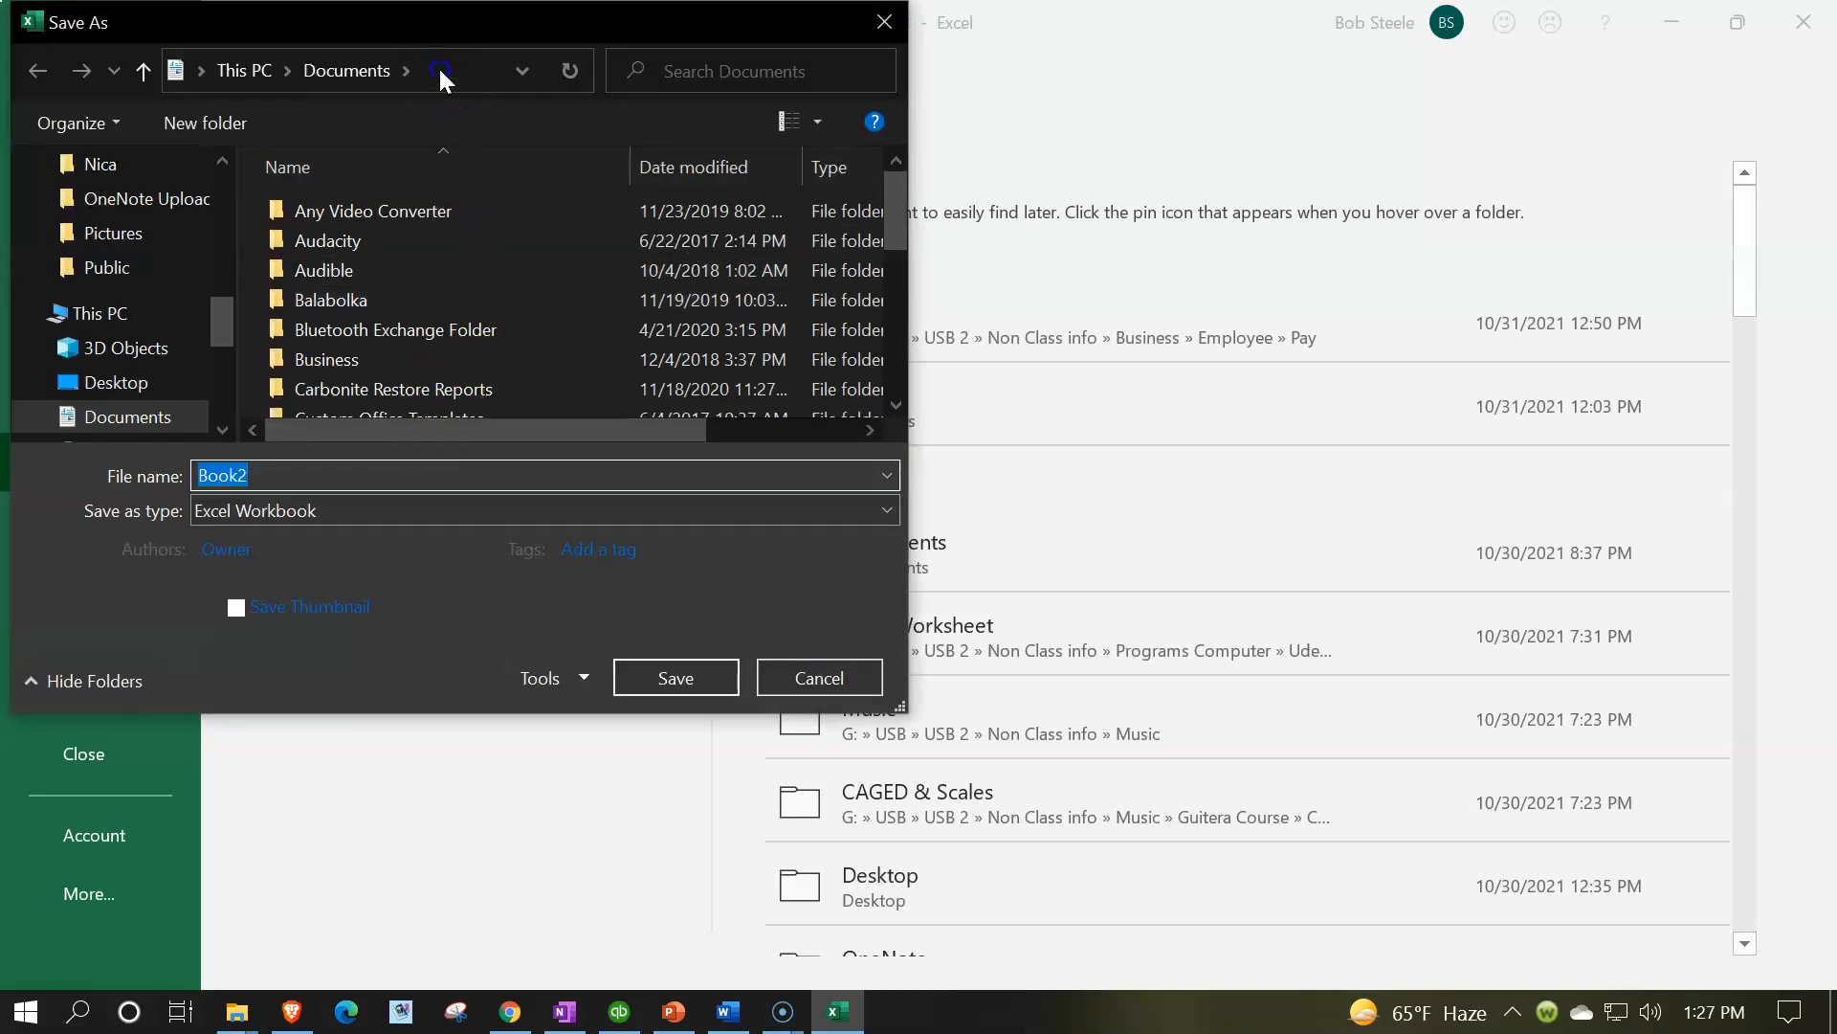
{"action": "left_click", "coordinate": [442, 70]}
{"action": "key", "text": "ctrl+v"}
{"action": "key", "text": "Return"}
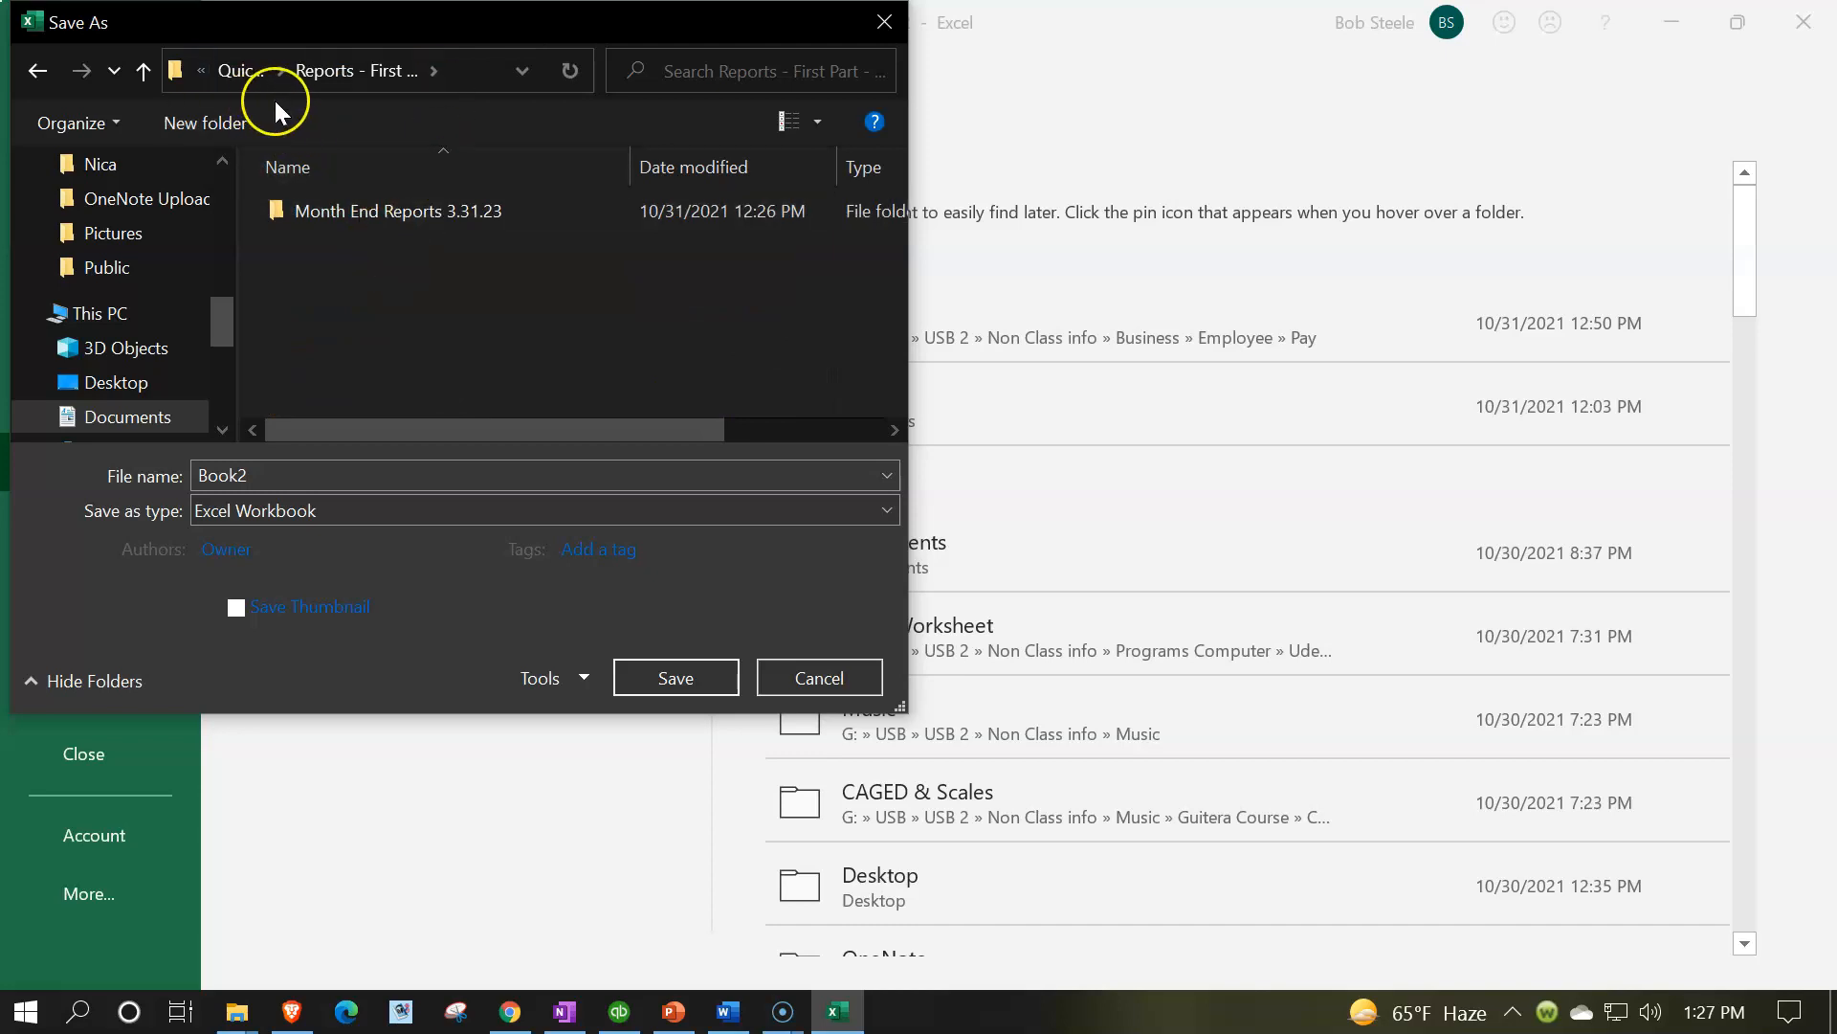
Name the workbook Reports March 2023 and save it as an Excel Workbook
{"action": "double_click", "coordinate": [230, 474]}
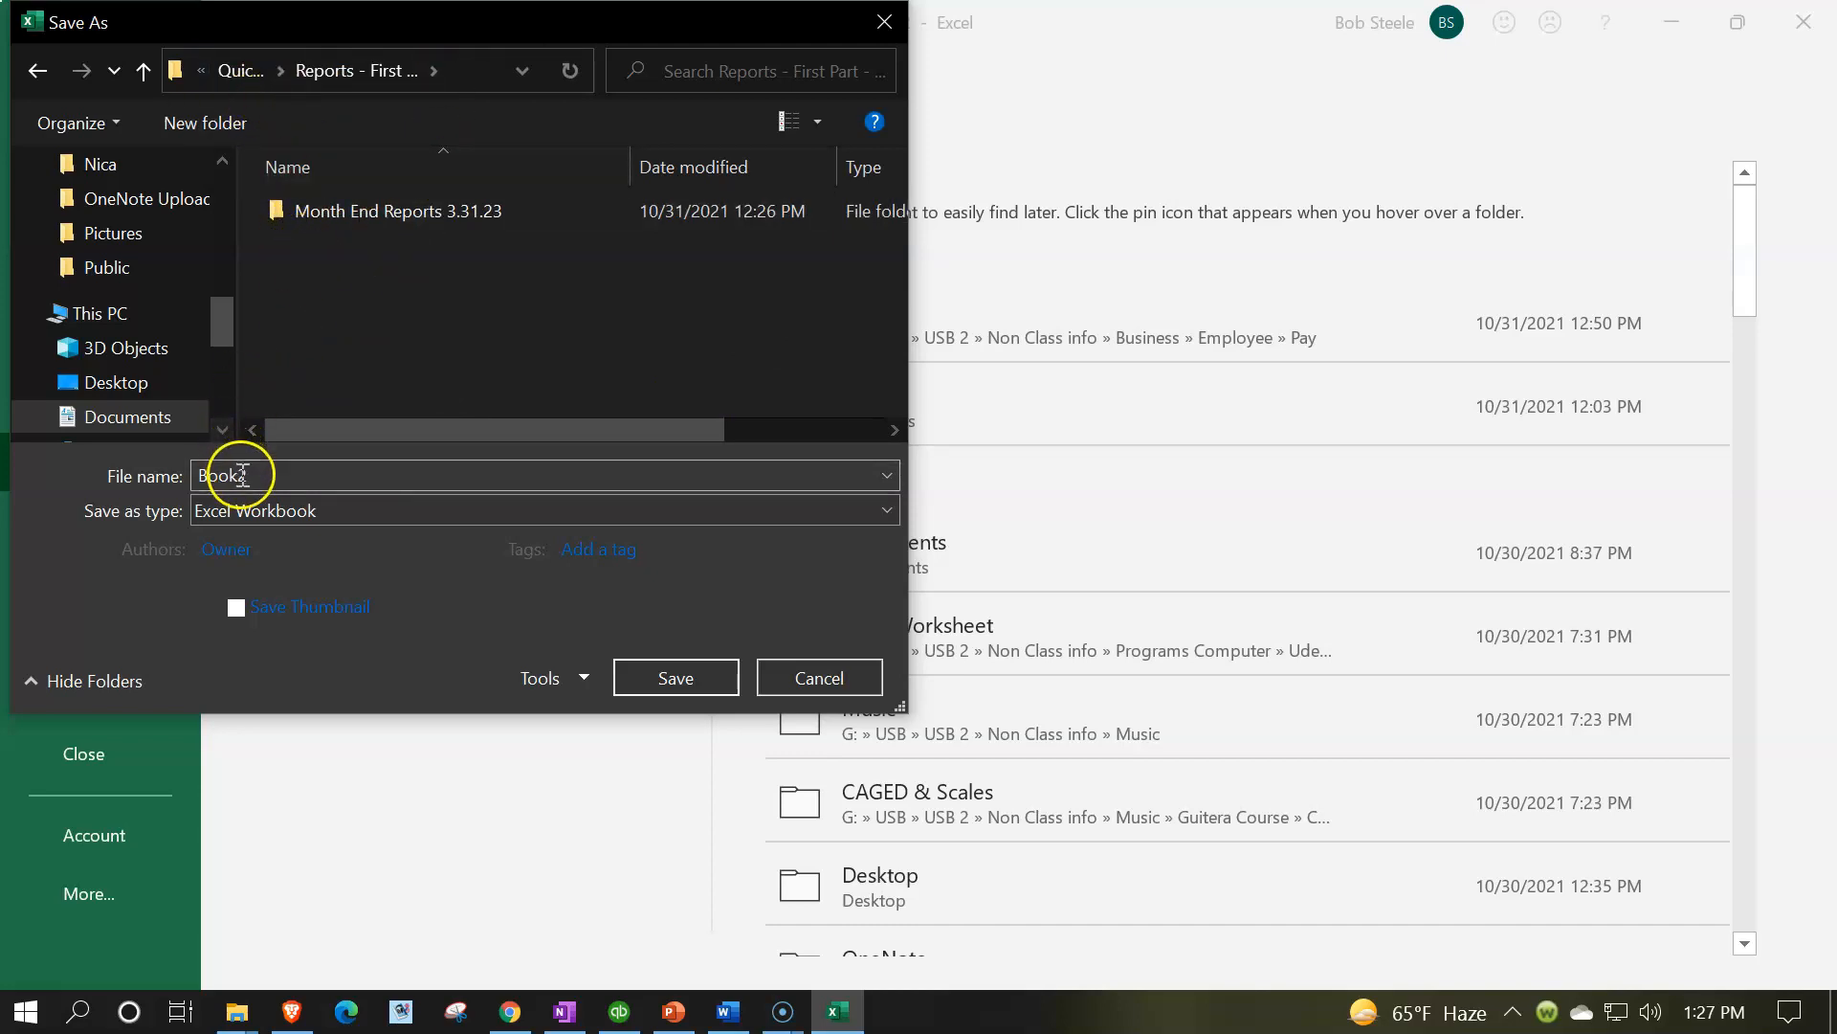
{"action": "type", "text": "Report"}
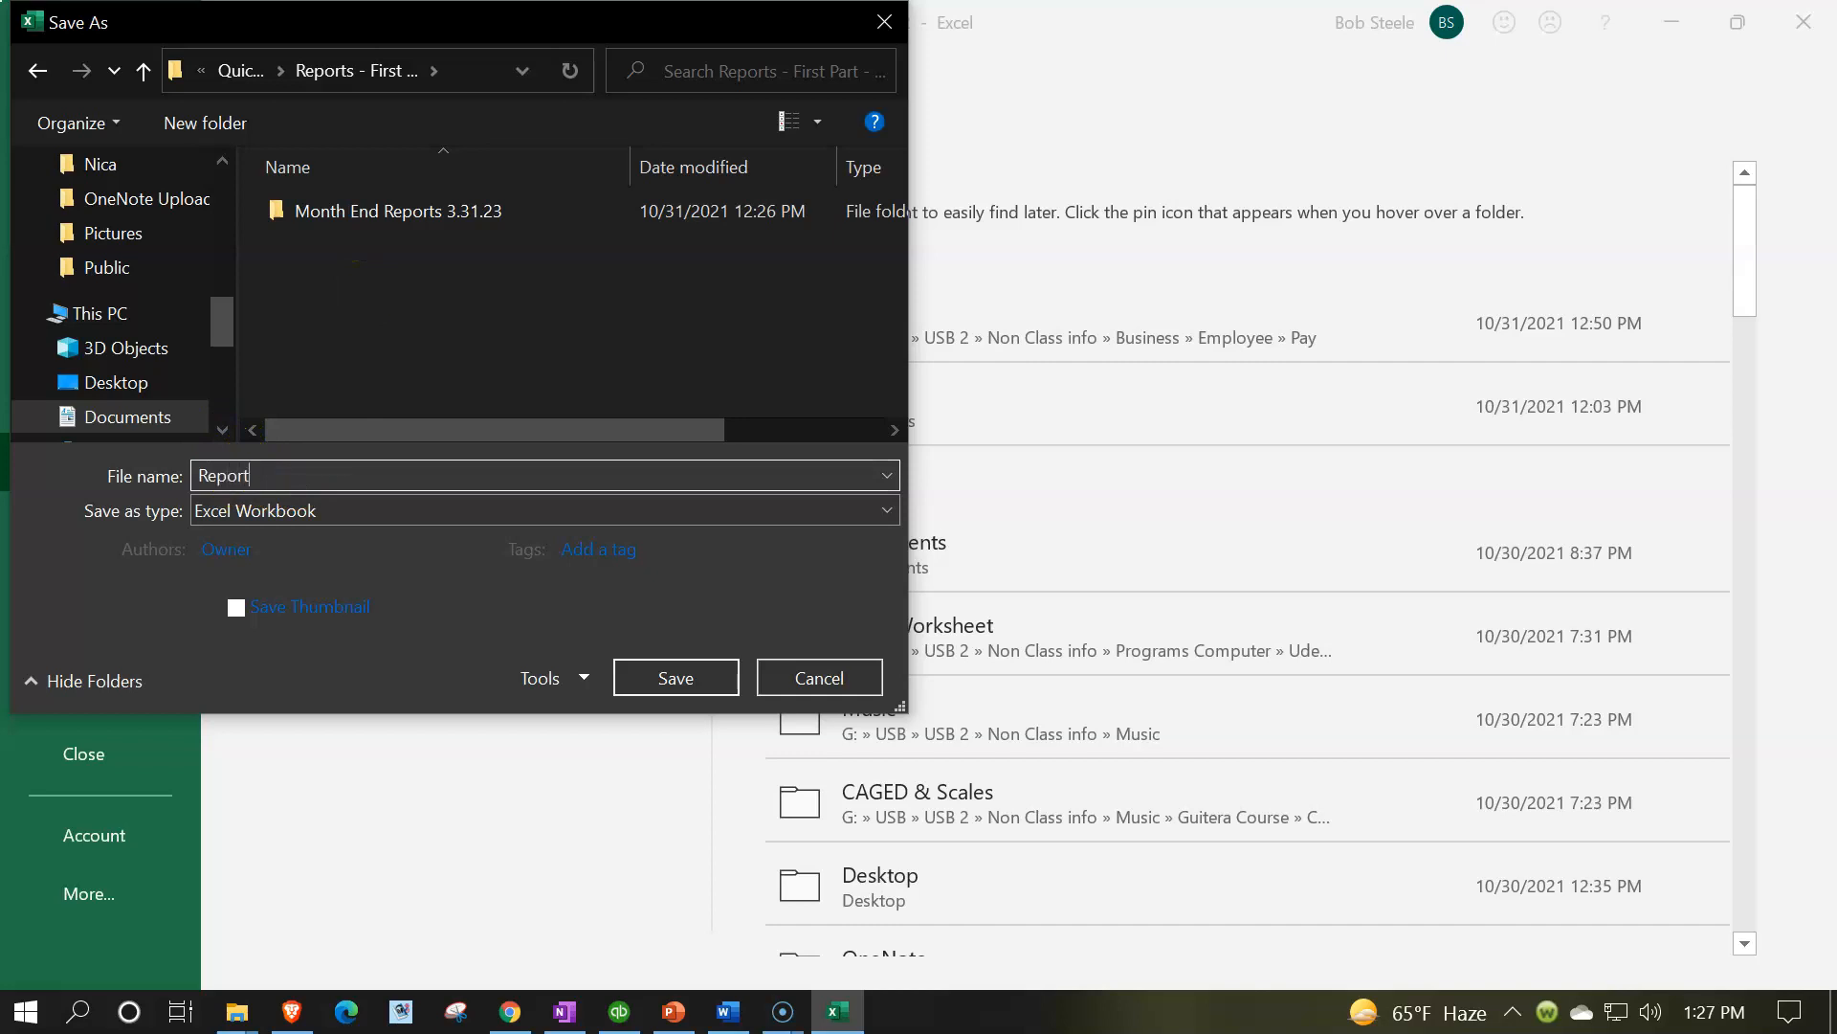
{"action": "type", "text": "s MOn"}
{"action": "key", "text": "BackSpace"}
{"action": "key", "text": "BackSpace"}
{"action": "type", "text": "arch 2023"}
{"action": "left_click", "coordinate": [653, 674]}
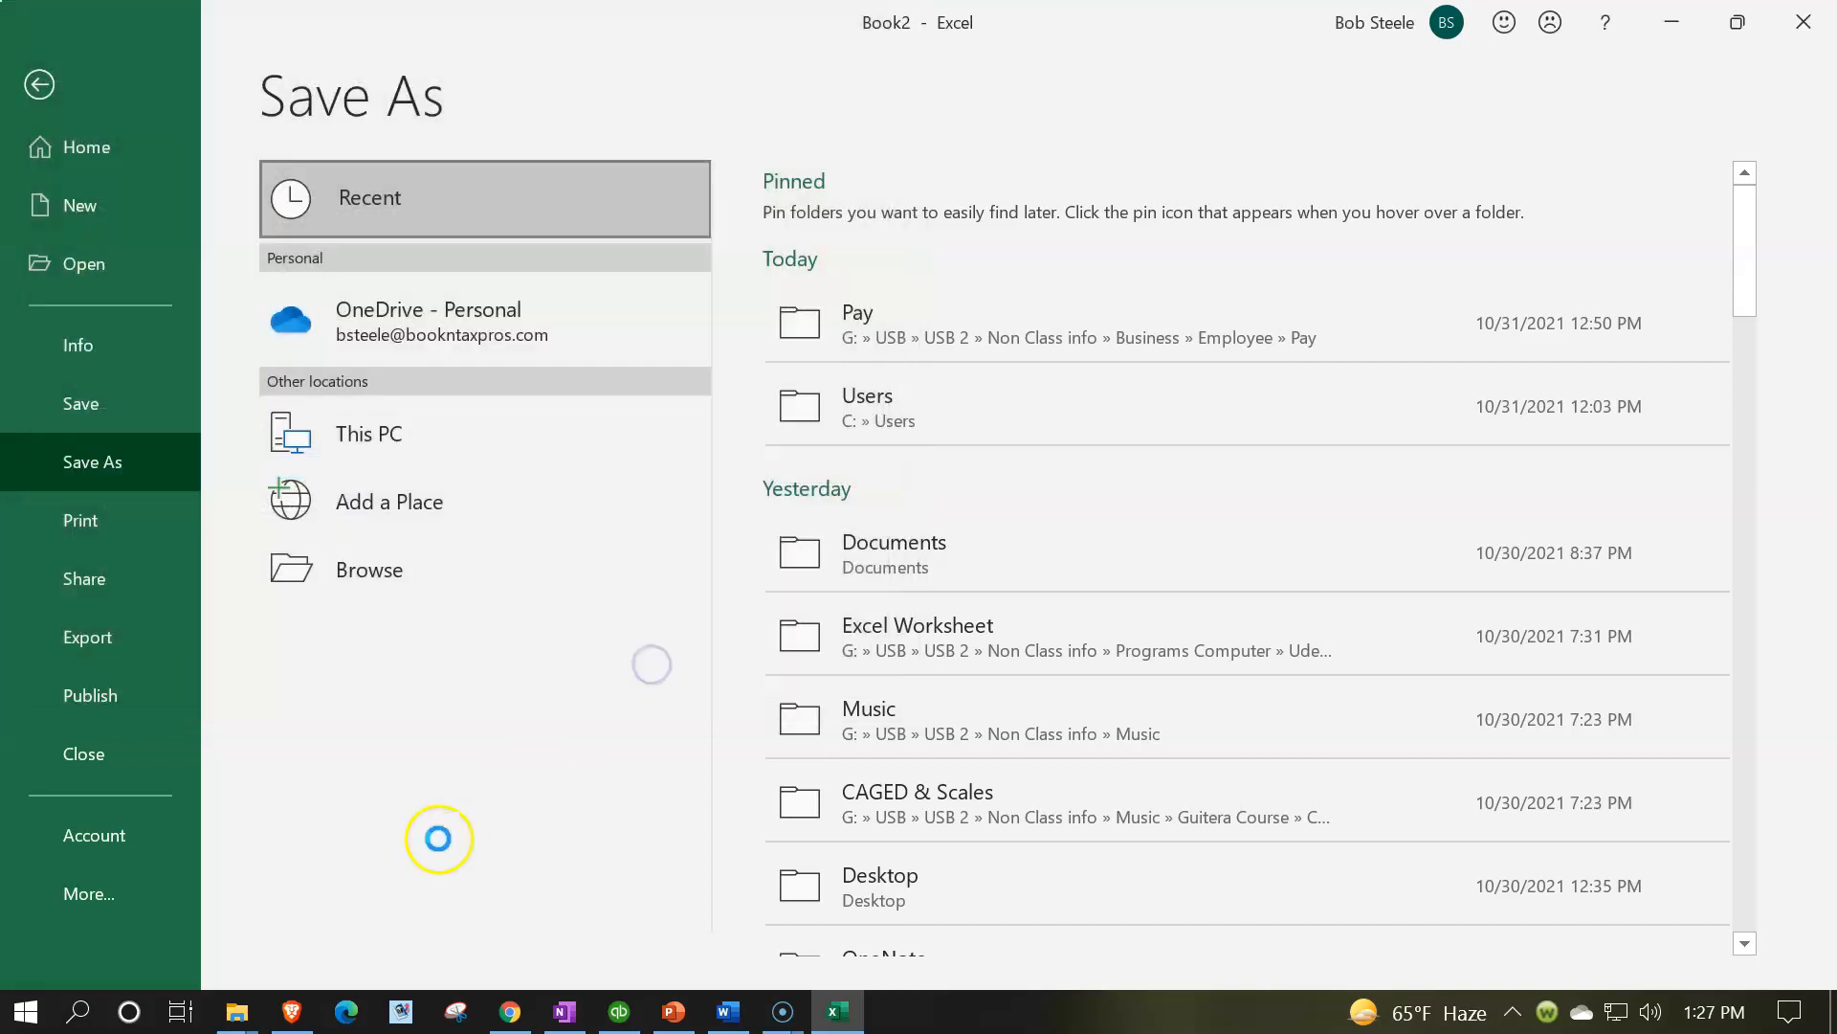
Check the Reports - First Part - Navigation folder in File Explorer for the saved workbook, and return to Excel
{"action": "mouse_move", "coordinate": [236, 1012]}
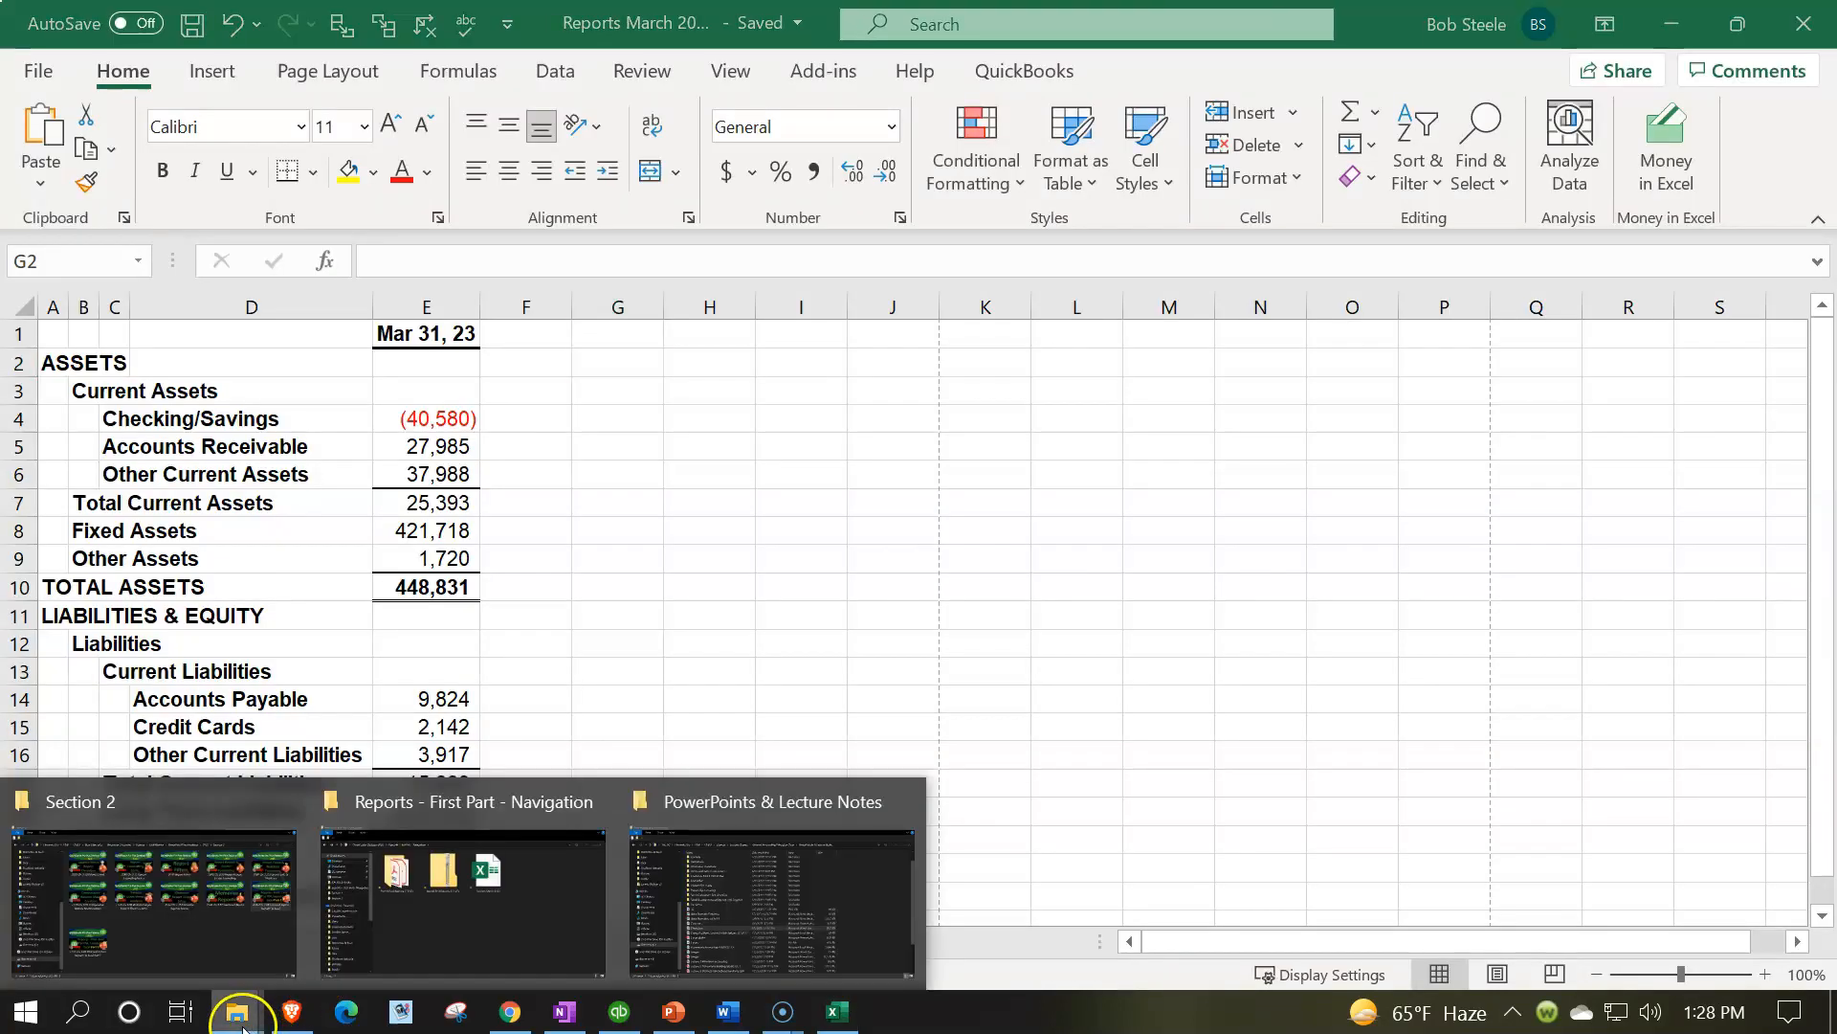
{"action": "left_click", "coordinate": [444, 890]}
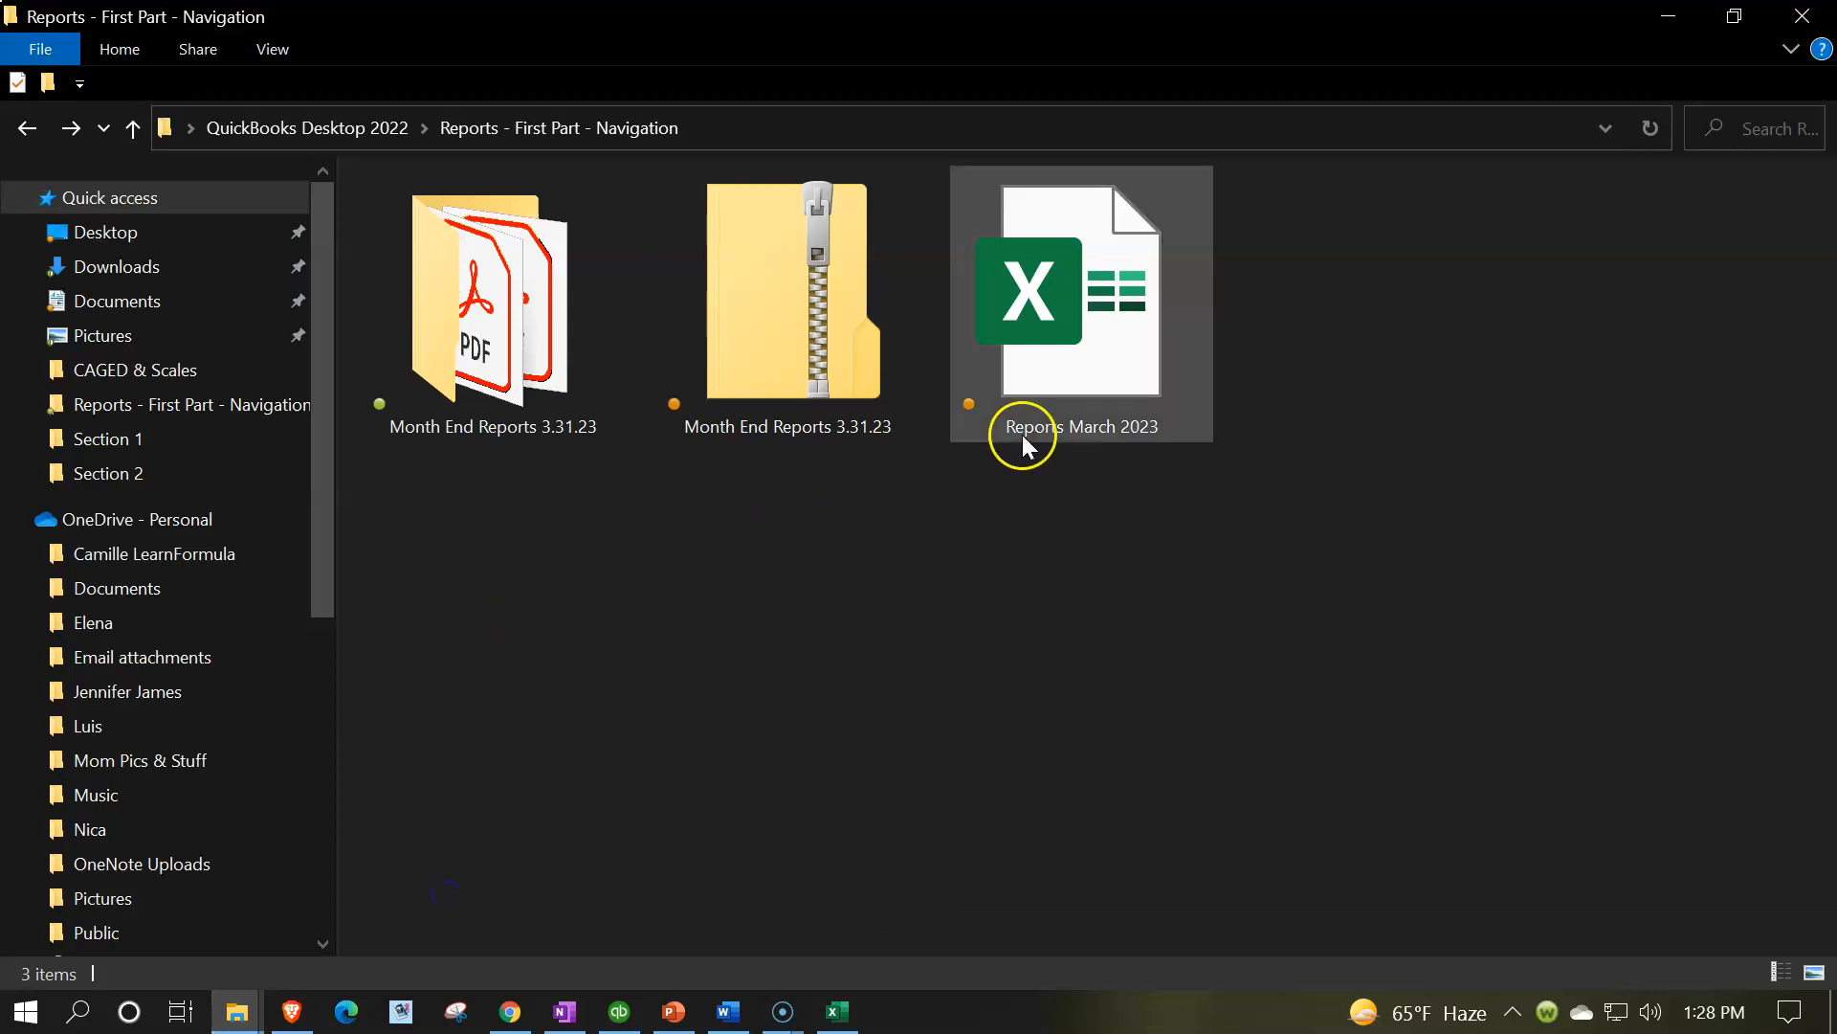
{"action": "left_click", "coordinate": [1664, 21]}
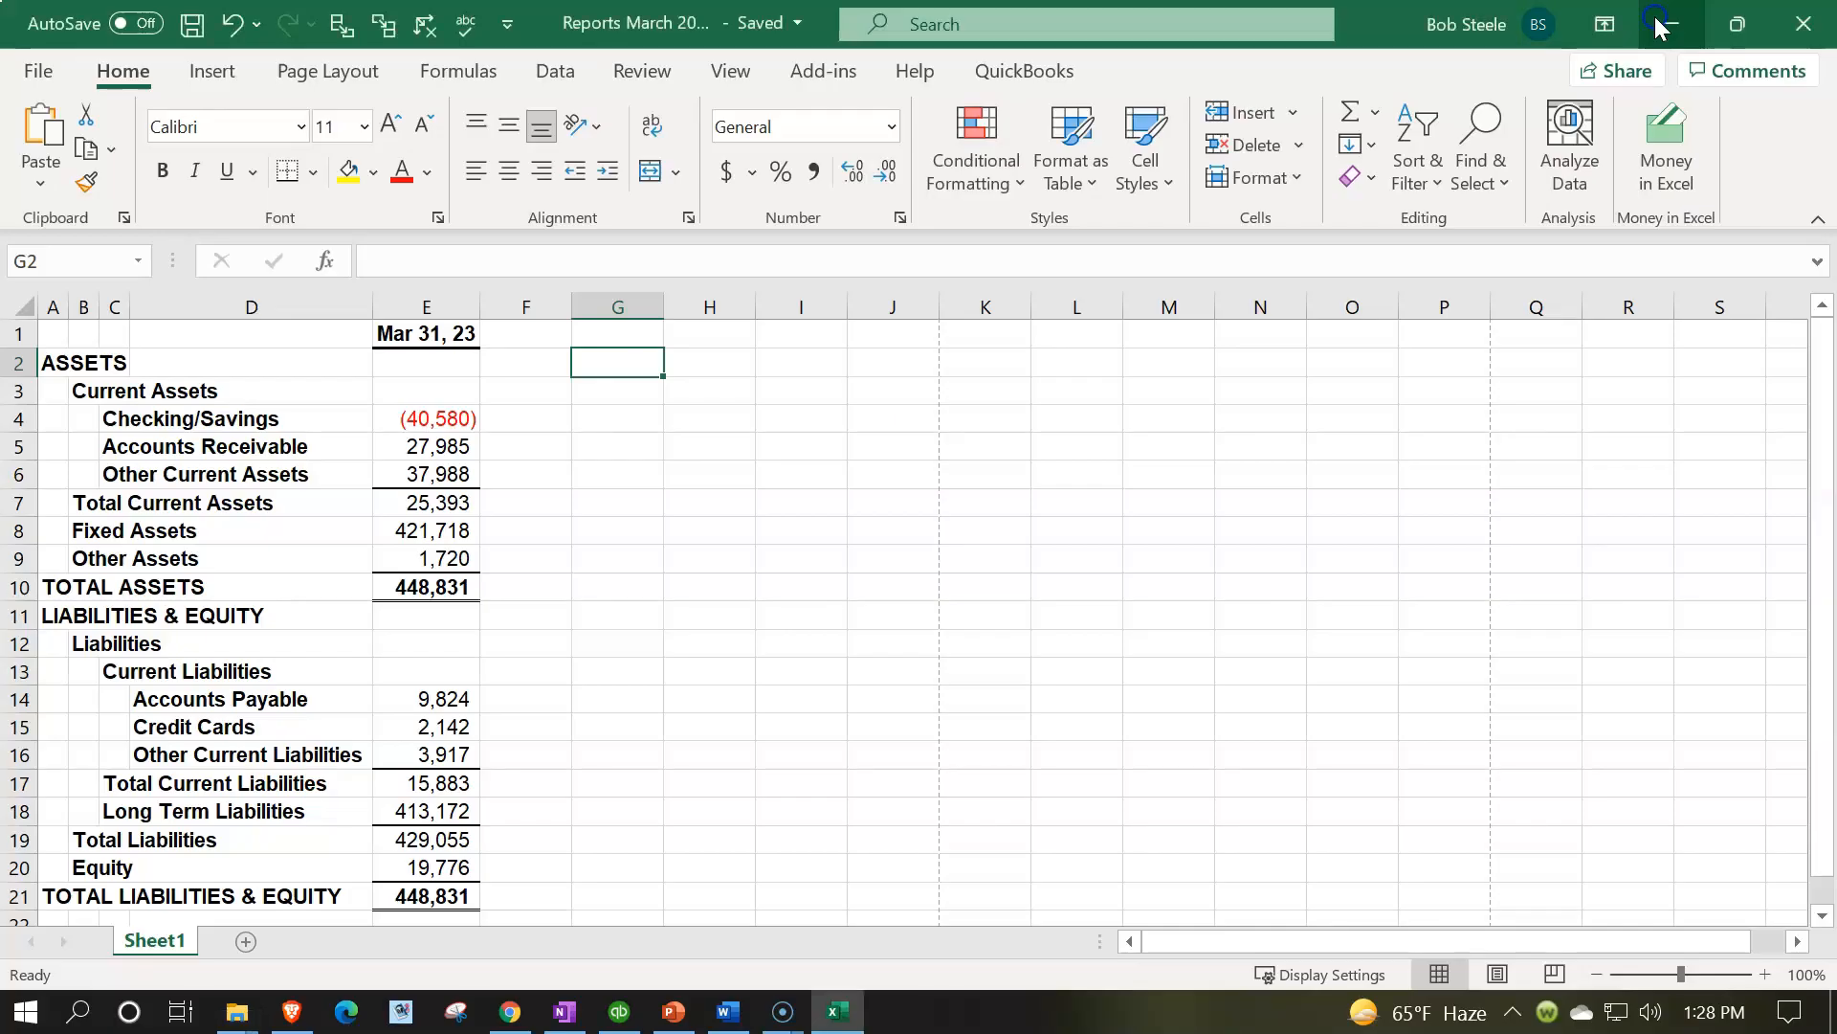
{"action": "left_click", "coordinate": [694, 636]}
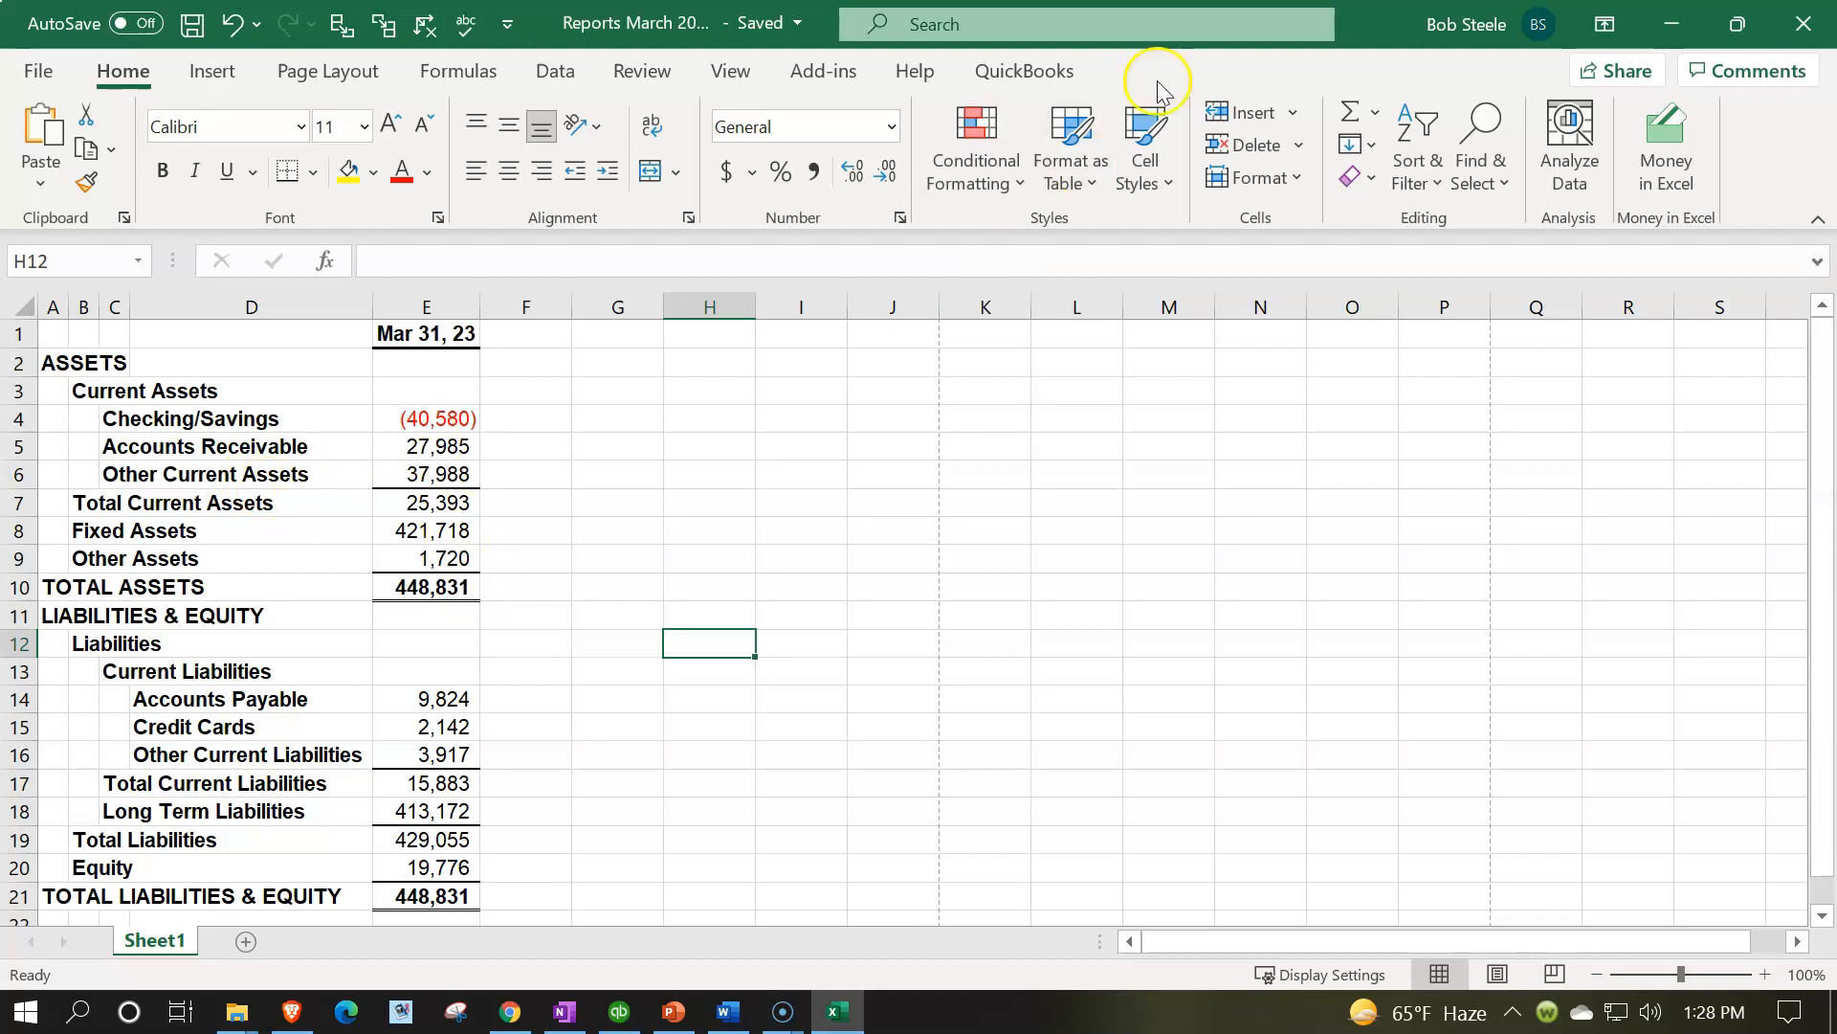
{"action": "left_click_drag", "start_coordinate": [1368, 20], "coordinate": [778, 354]}
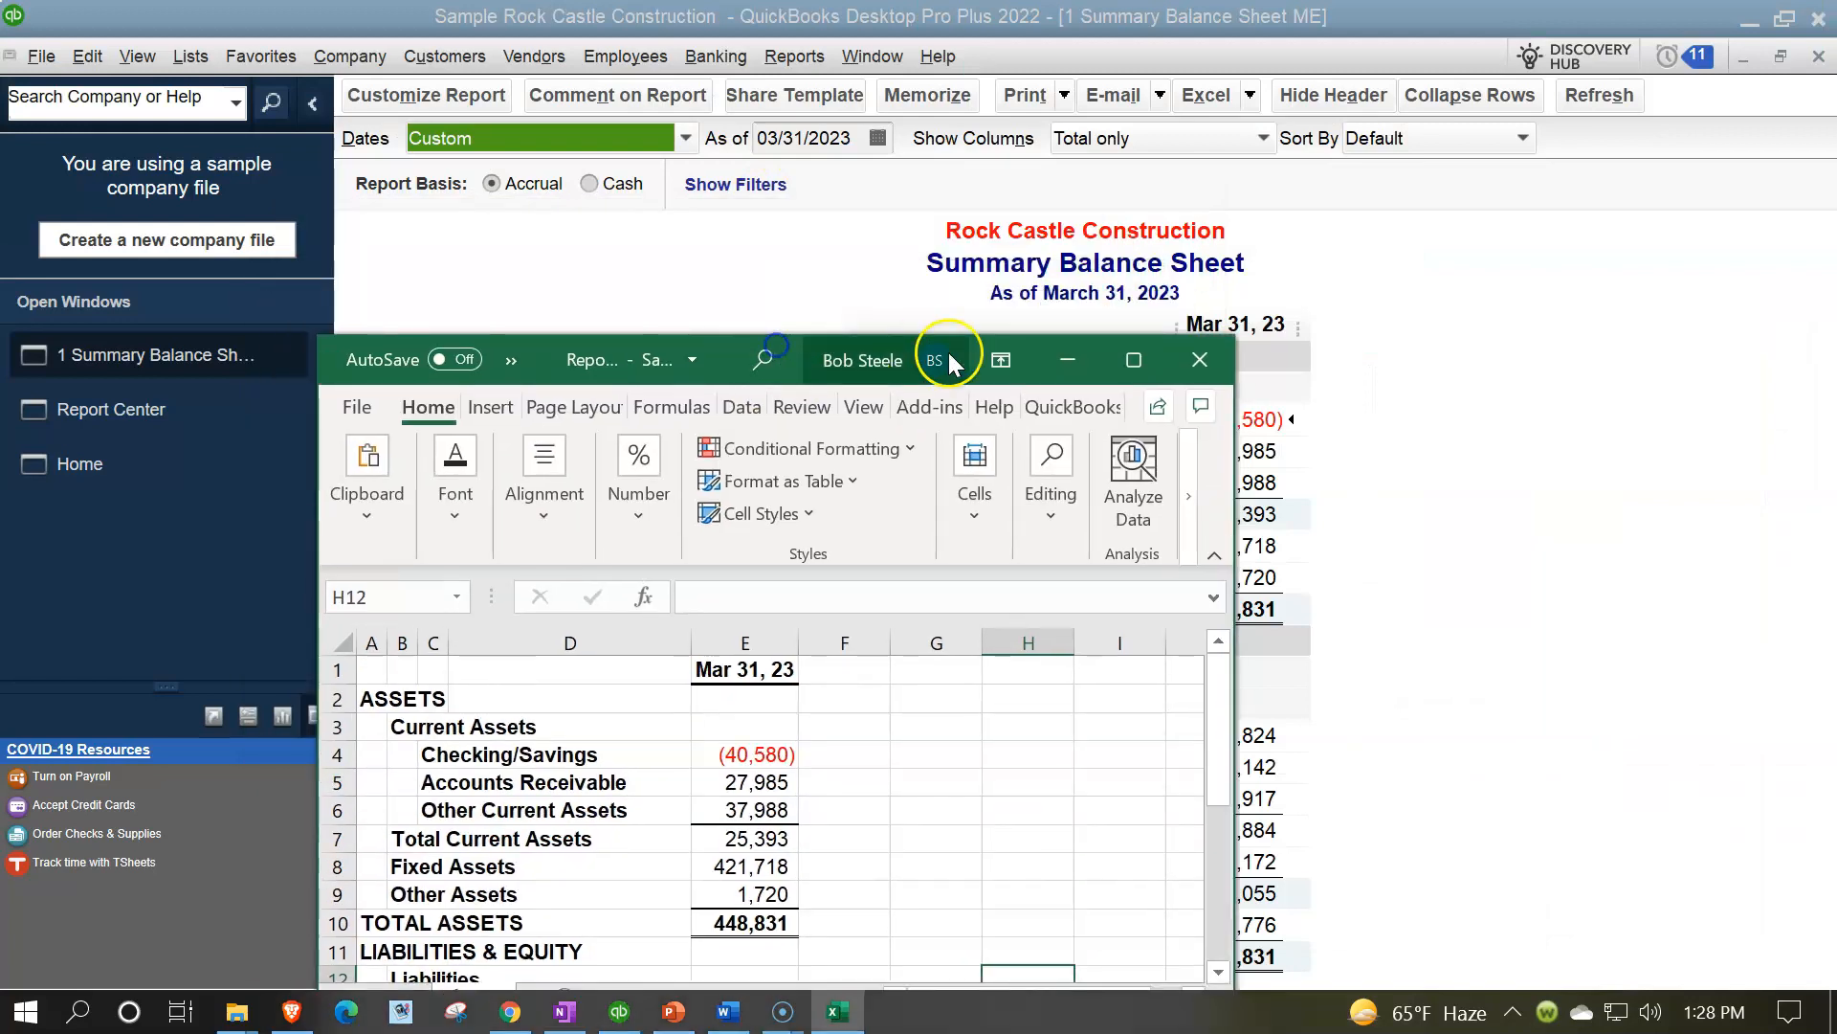
{"action": "left_click", "coordinate": [1133, 359]}
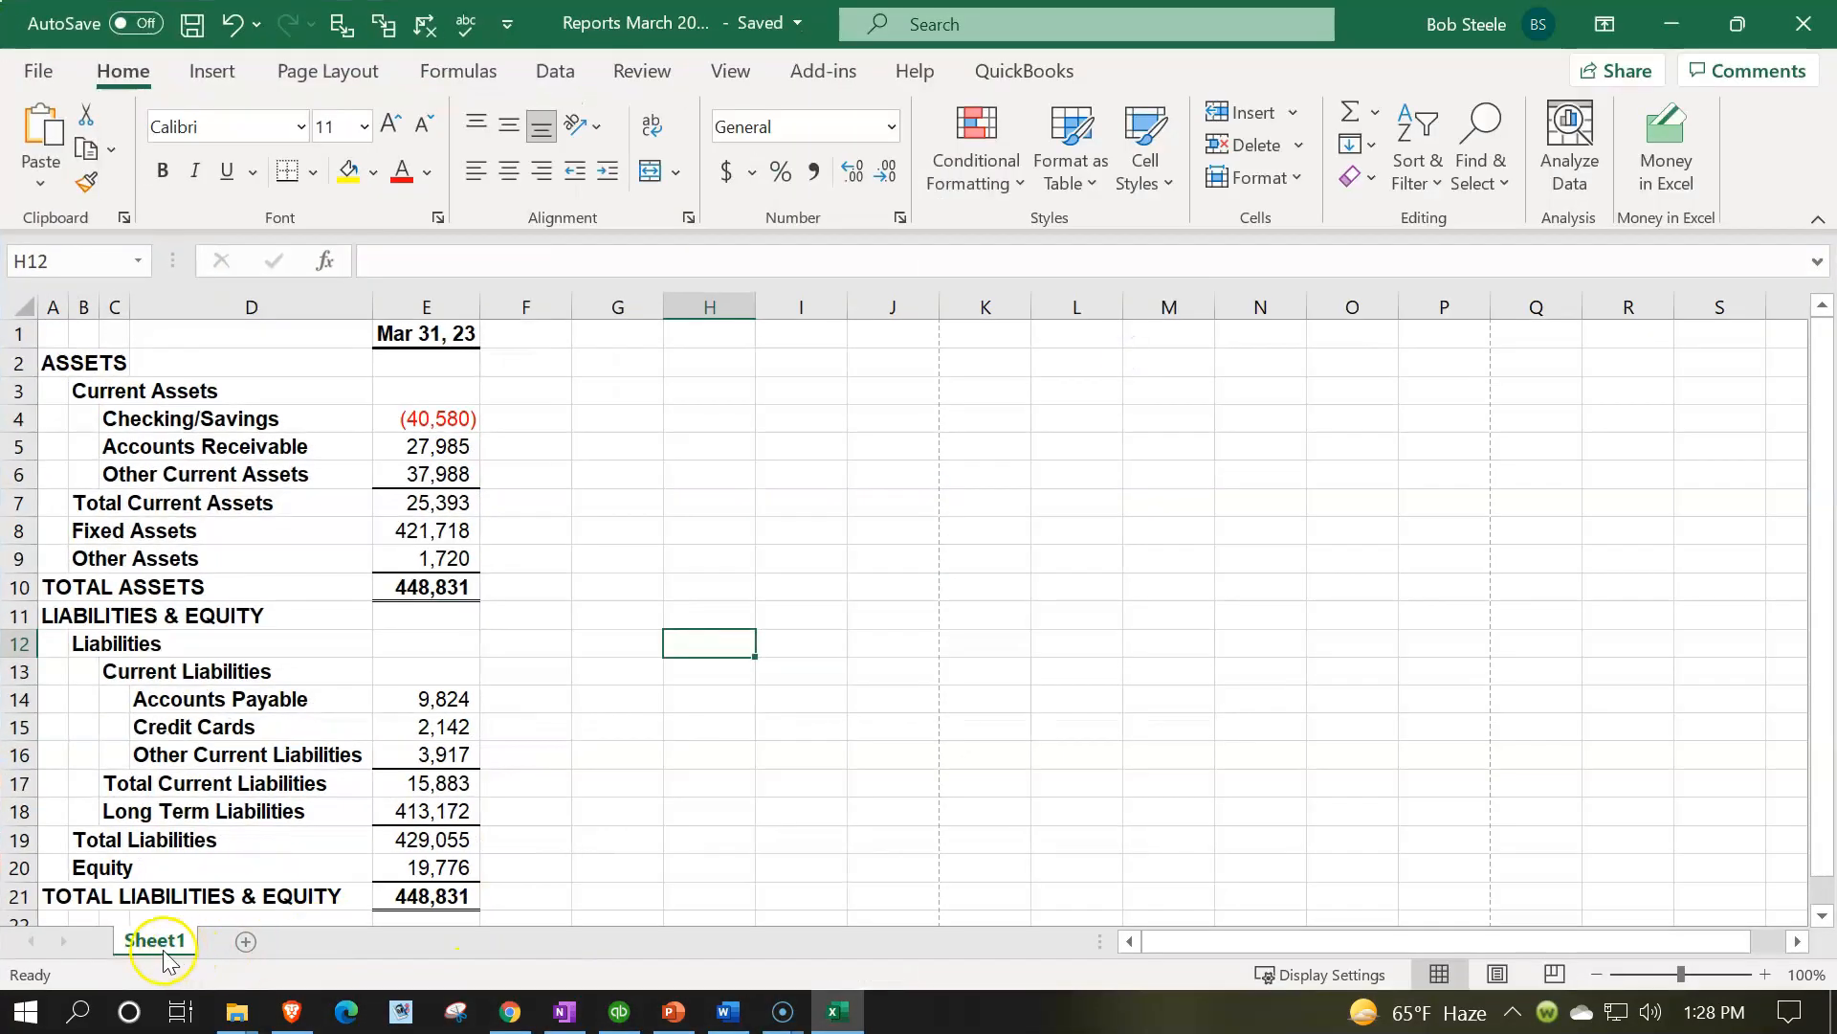
Rename the Sheet1 worksheet as Sum BS, and close the workbook with its changes saved
{"action": "double_click", "coordinate": [156, 942]}
{"action": "type", "text": "Su"}
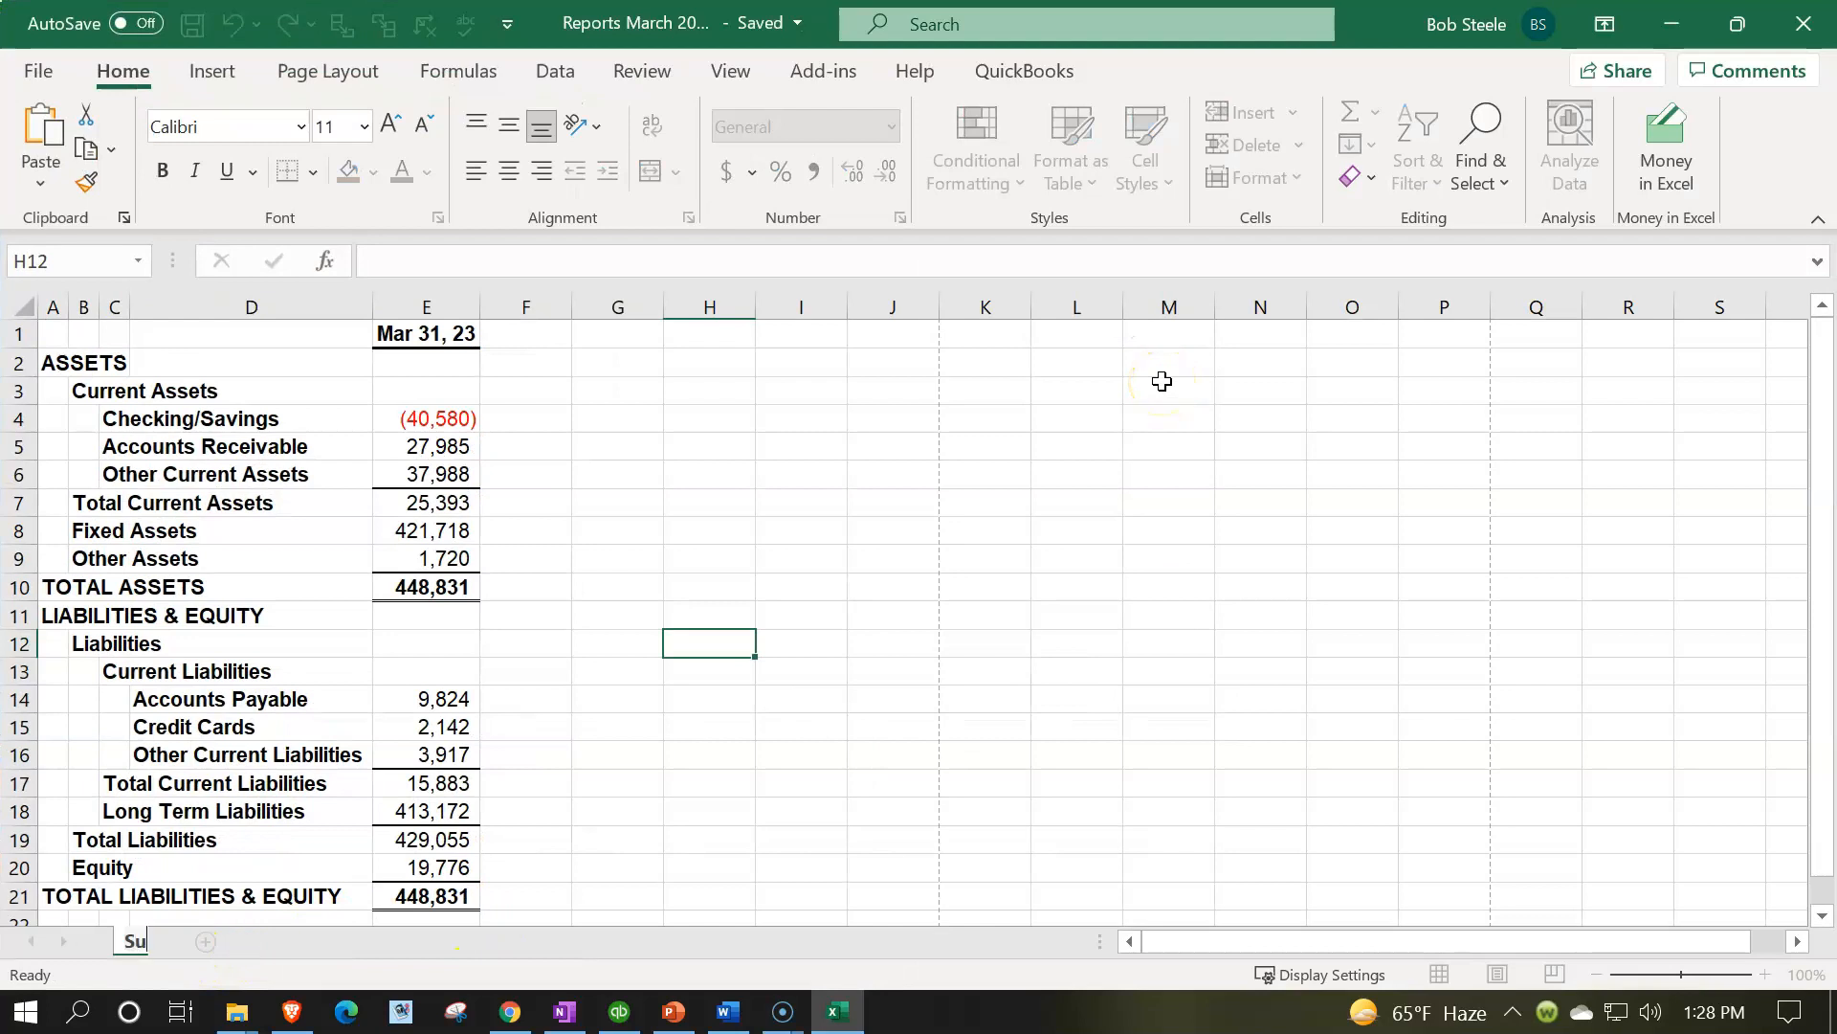
{"action": "type", "text": "m BS"}
{"action": "left_click", "coordinate": [930, 560]}
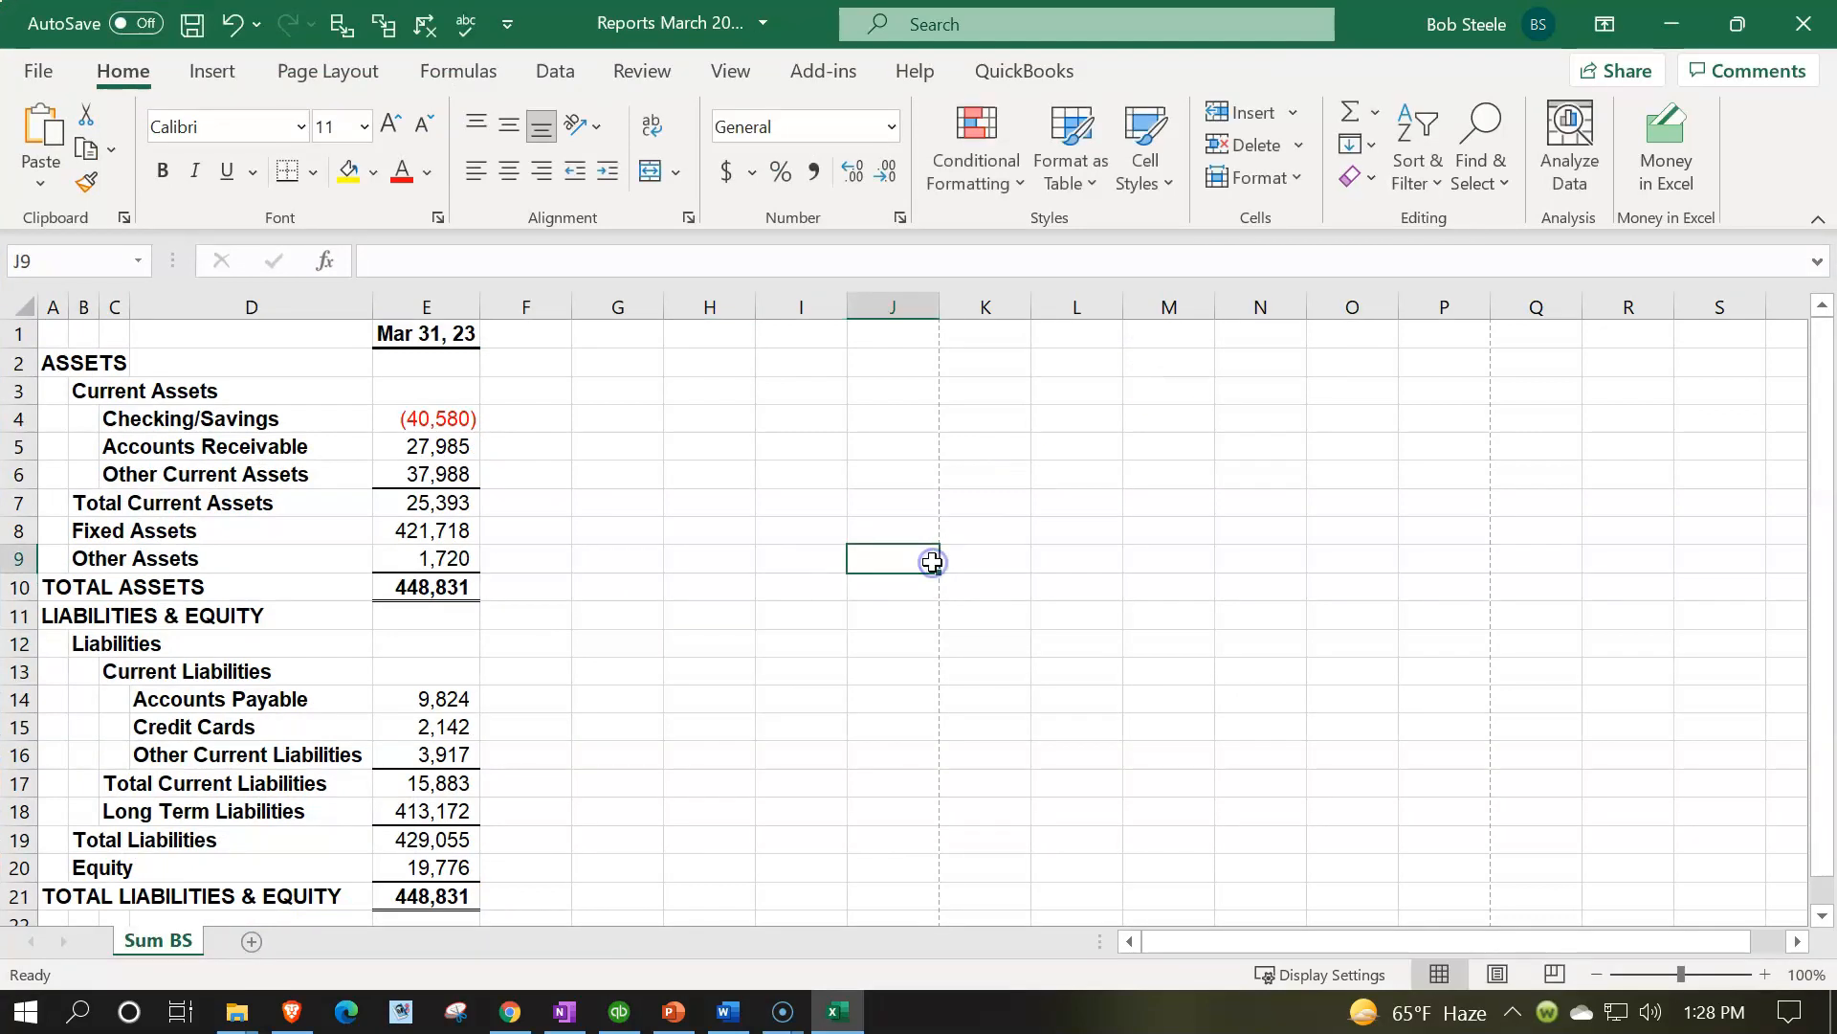
{"action": "left_click", "coordinate": [1782, 13]}
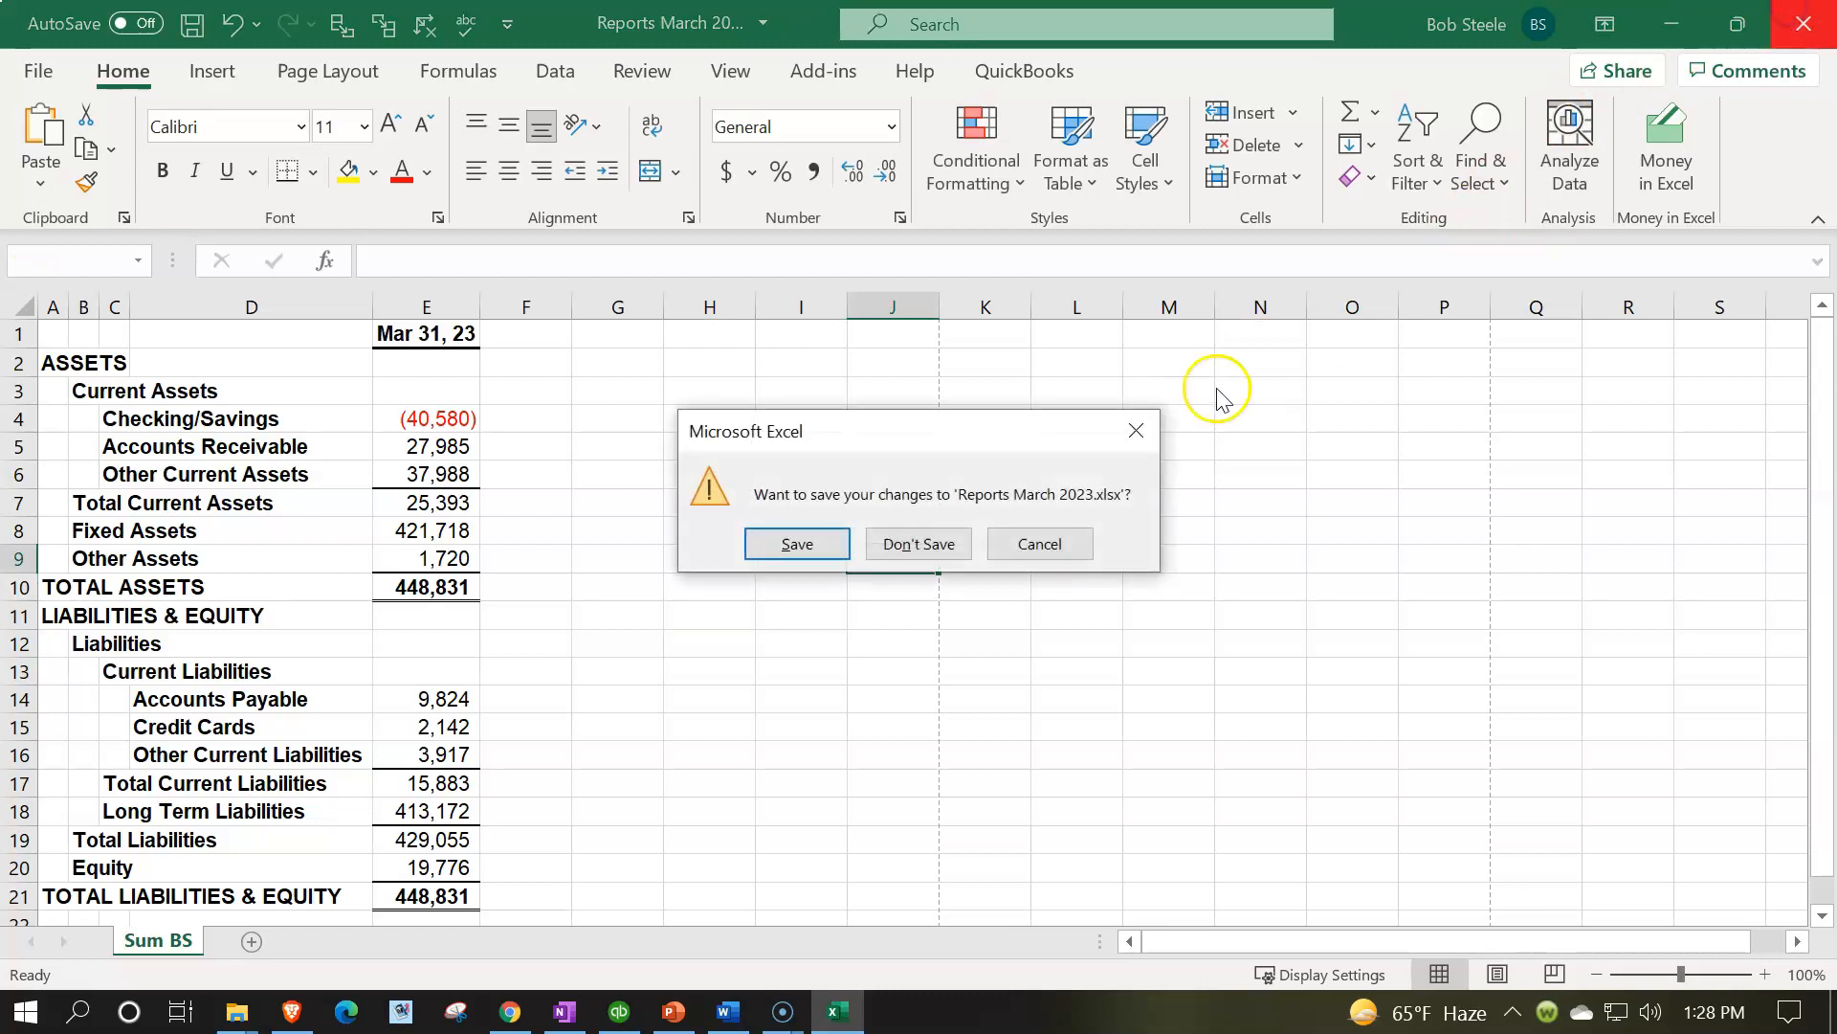
{"action": "left_click", "coordinate": [815, 553]}
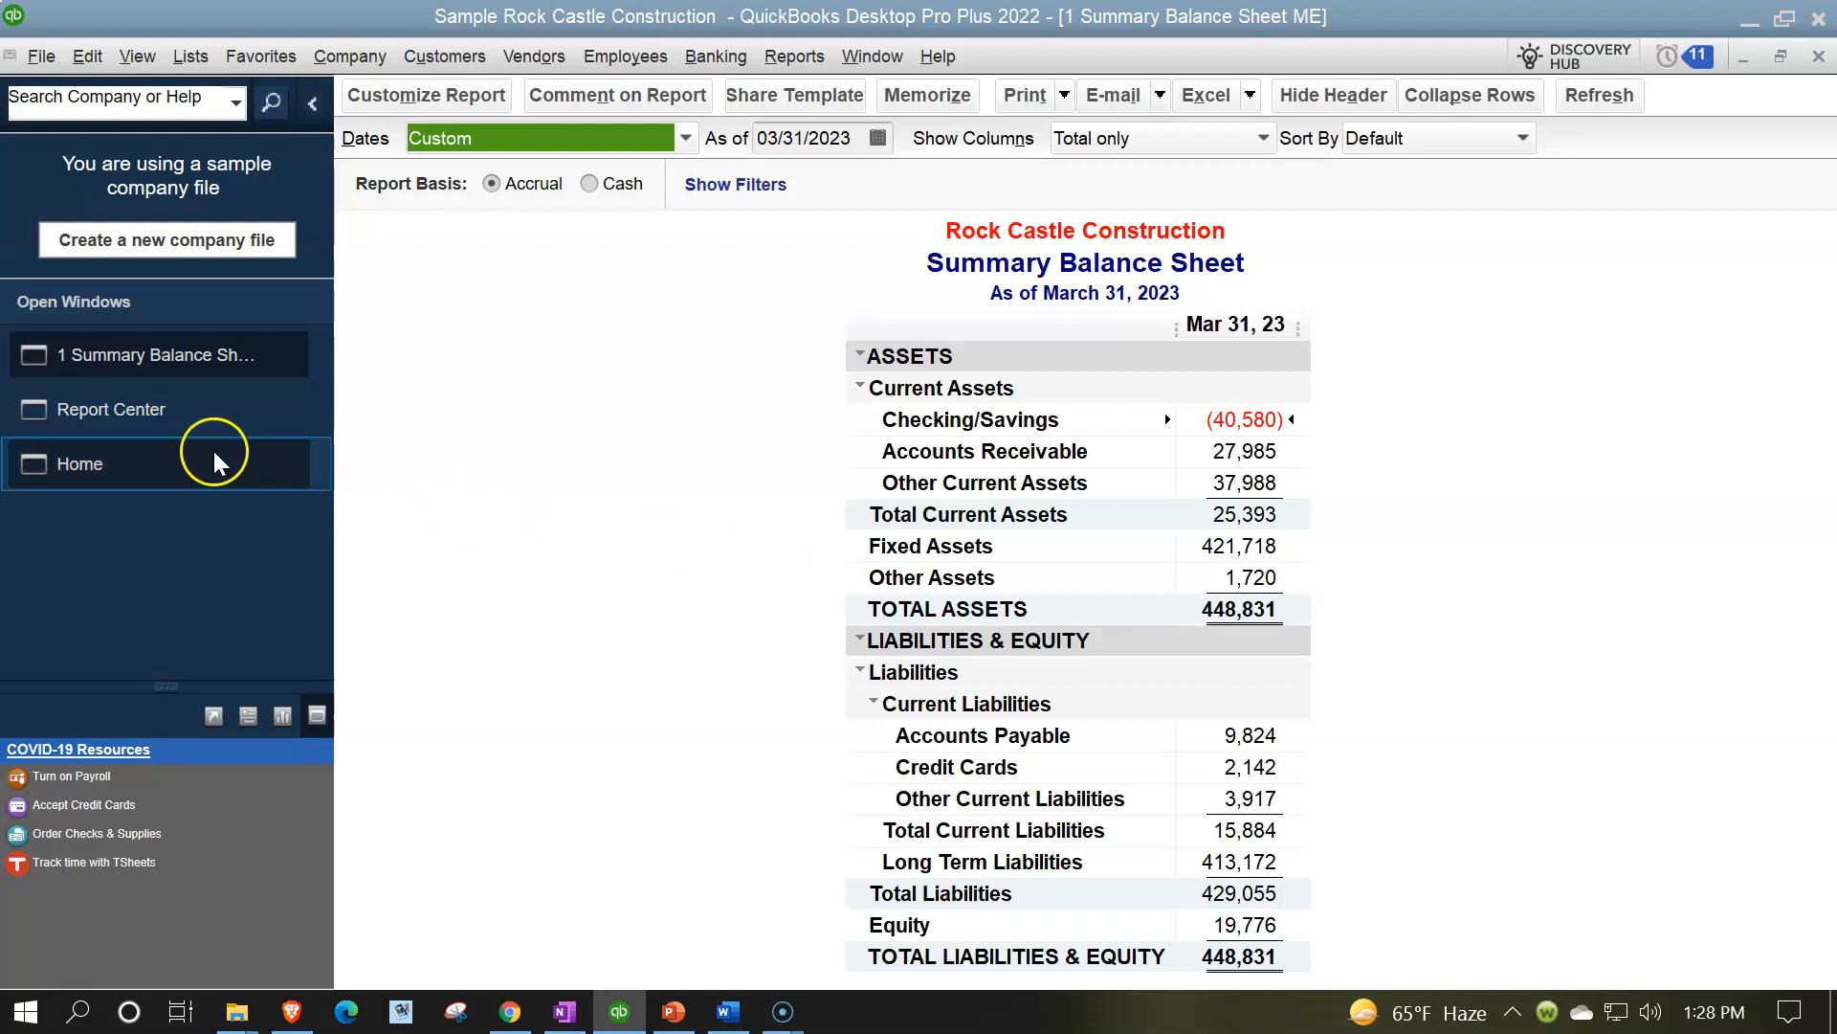
Run the memorized 2 Summary Balance Sheet Vertical Analysis ME report and export it to a new worksheet in the existing Reports March 2023 workbook
{"action": "left_click", "coordinate": [135, 417]}
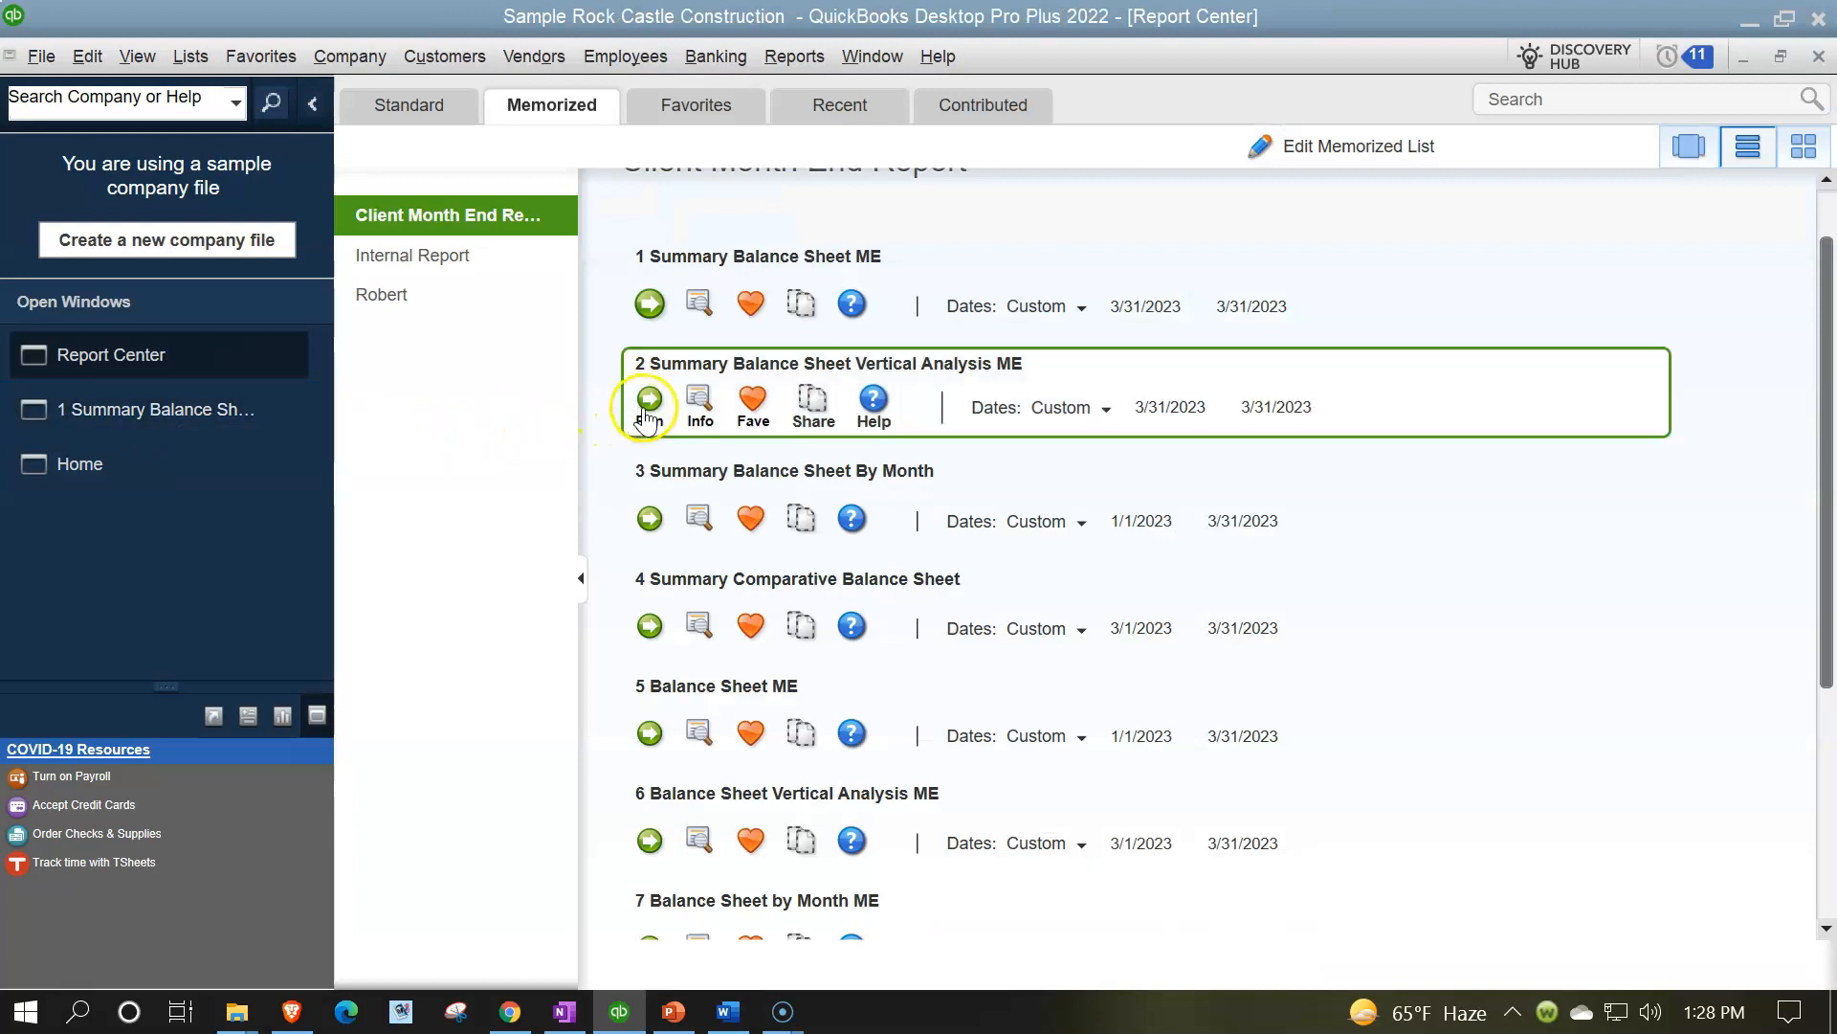
{"action": "left_click", "coordinate": [645, 410]}
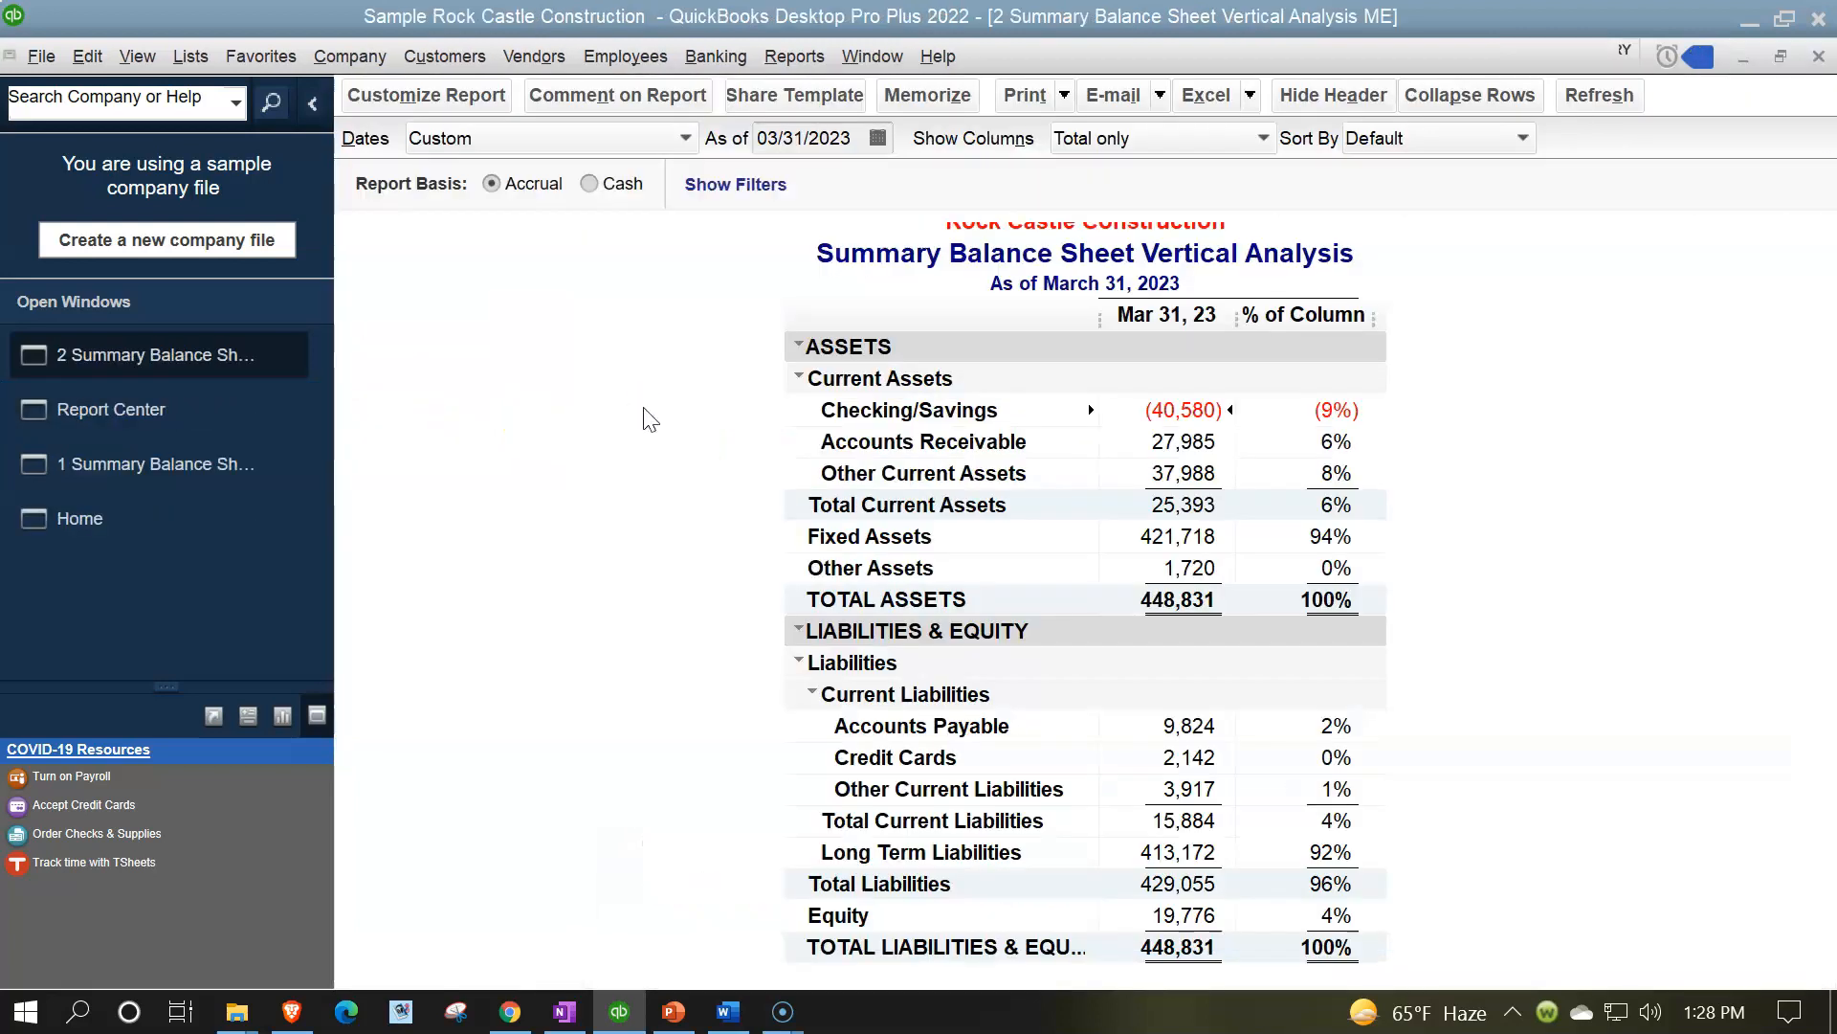
{"action": "left_click", "coordinate": [1248, 96]}
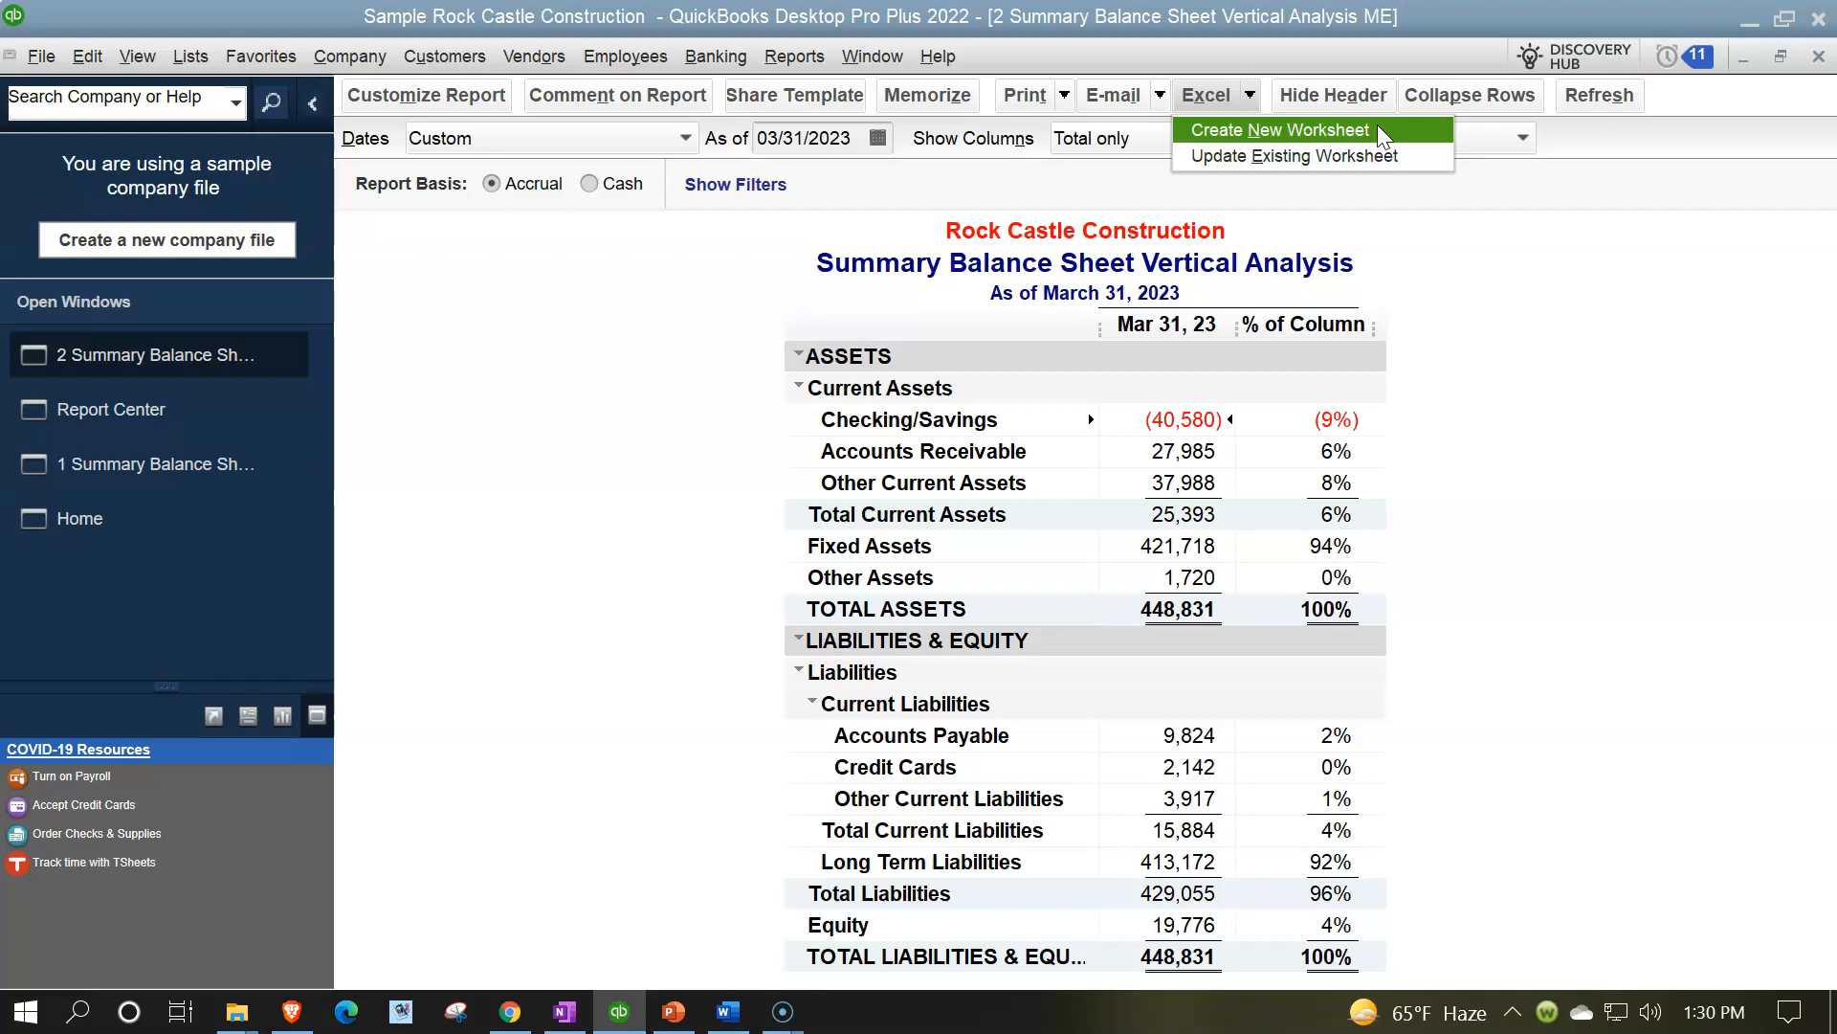
{"action": "left_click", "coordinate": [1378, 131]}
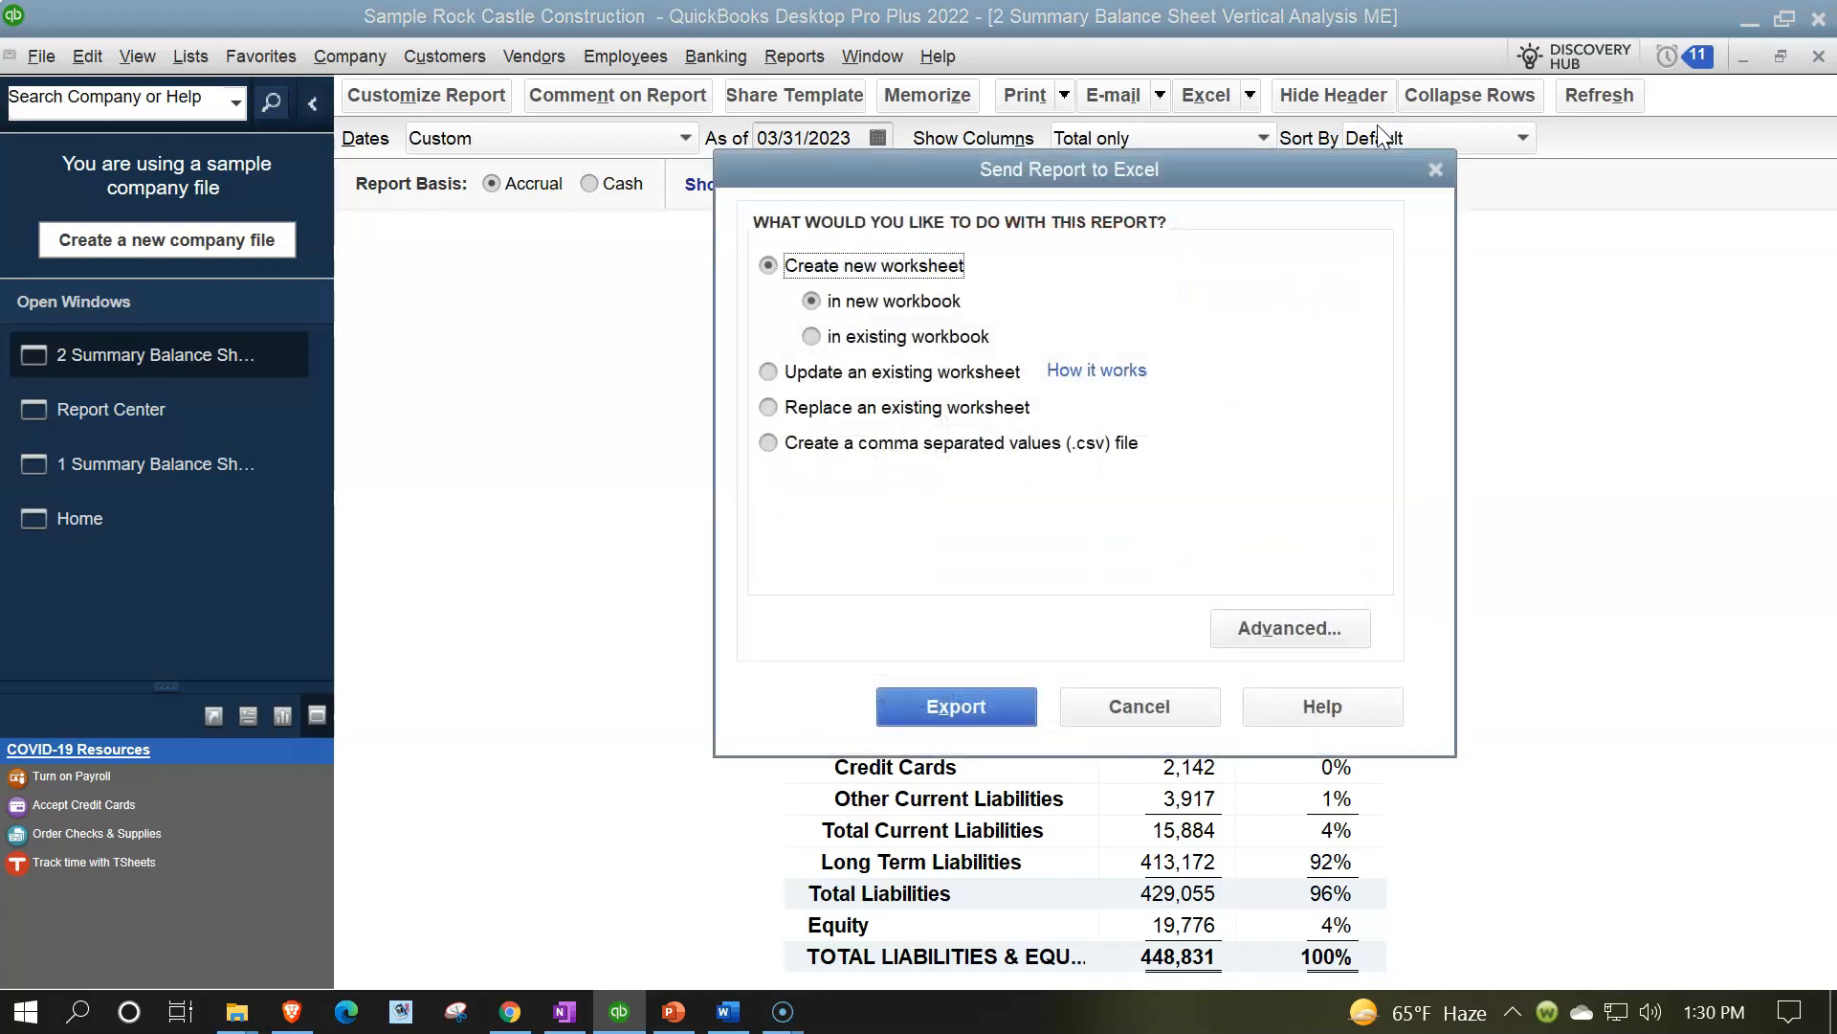
{"action": "left_click", "coordinate": [892, 341]}
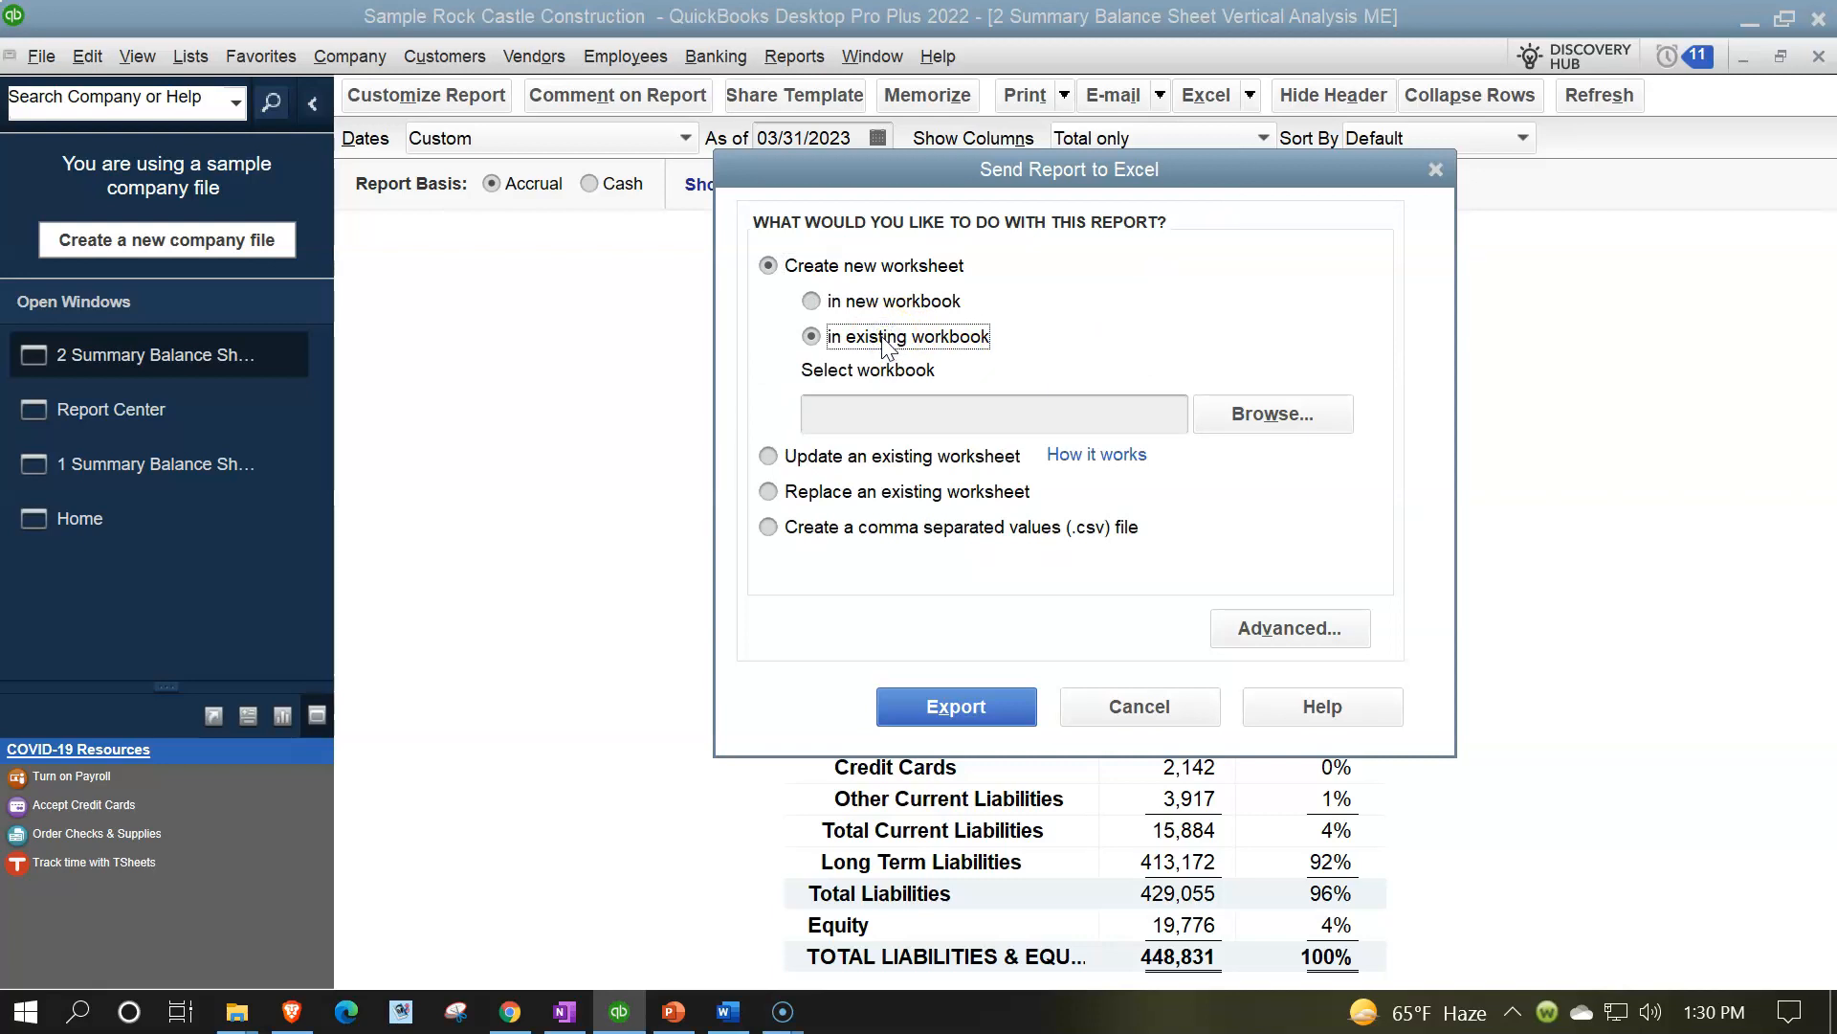
{"action": "left_click", "coordinate": [1306, 417]}
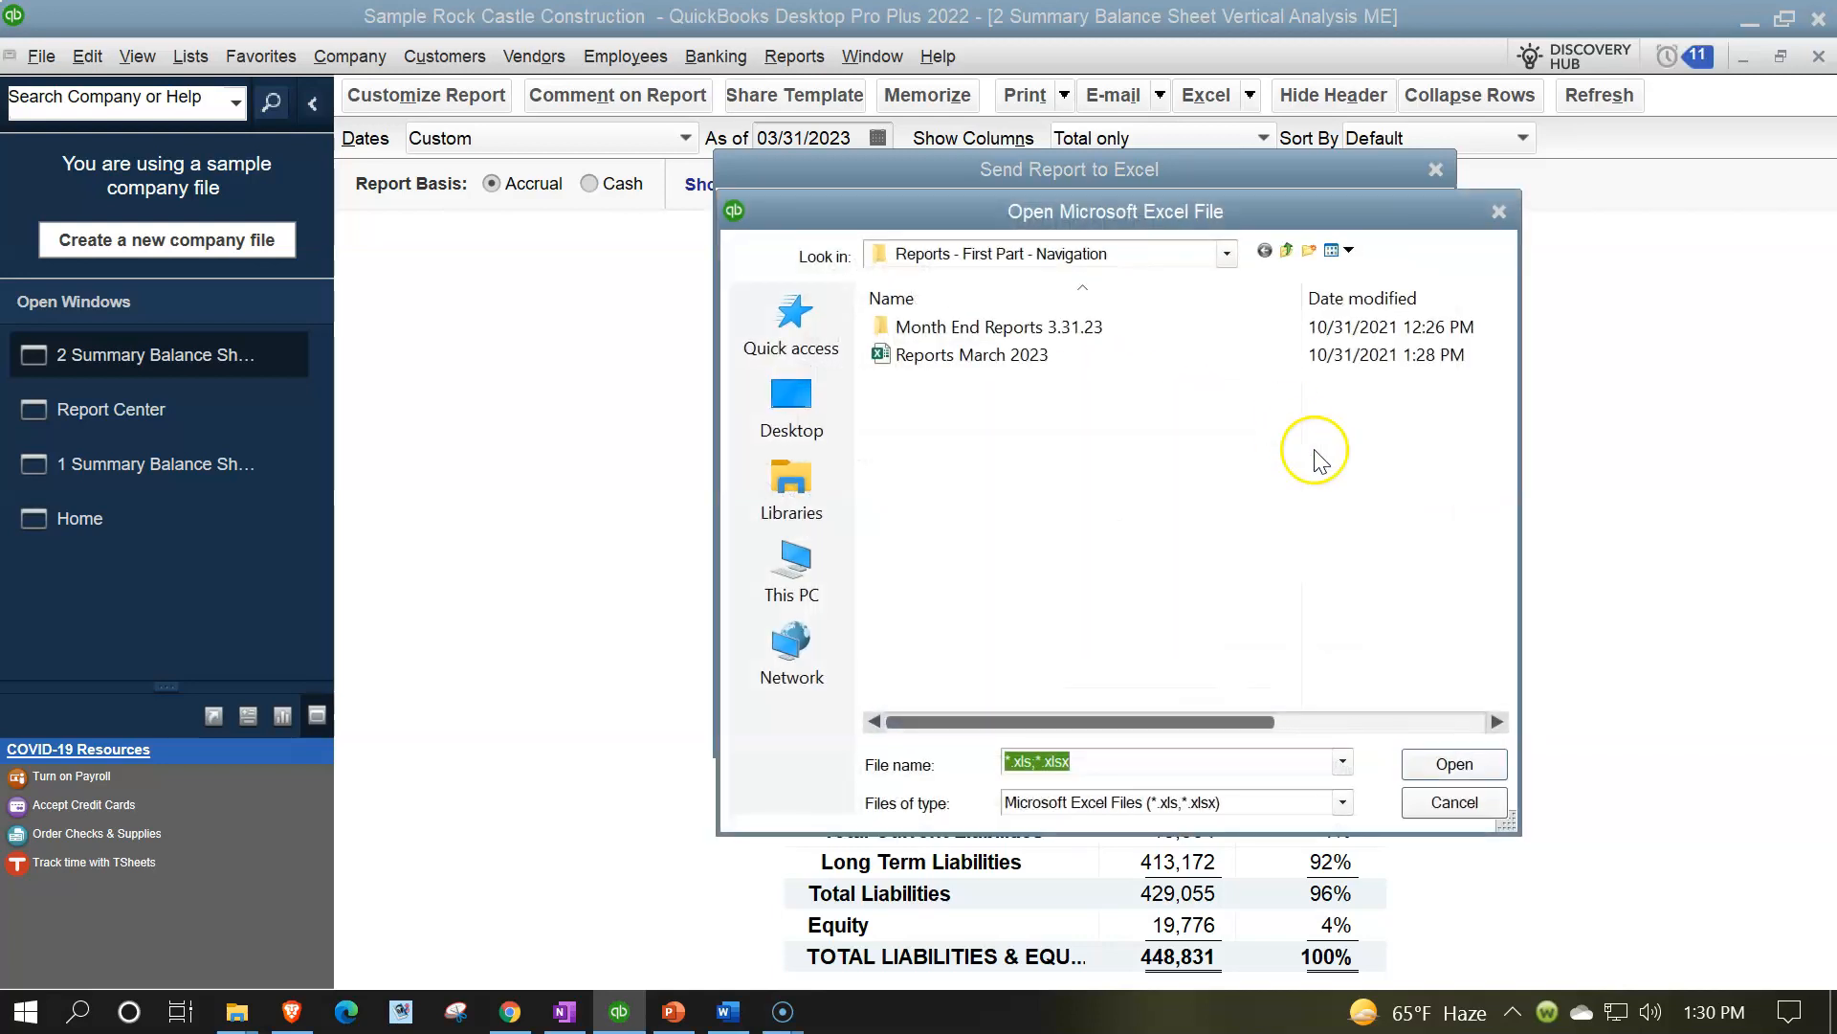
{"action": "double_click", "coordinate": [951, 362]}
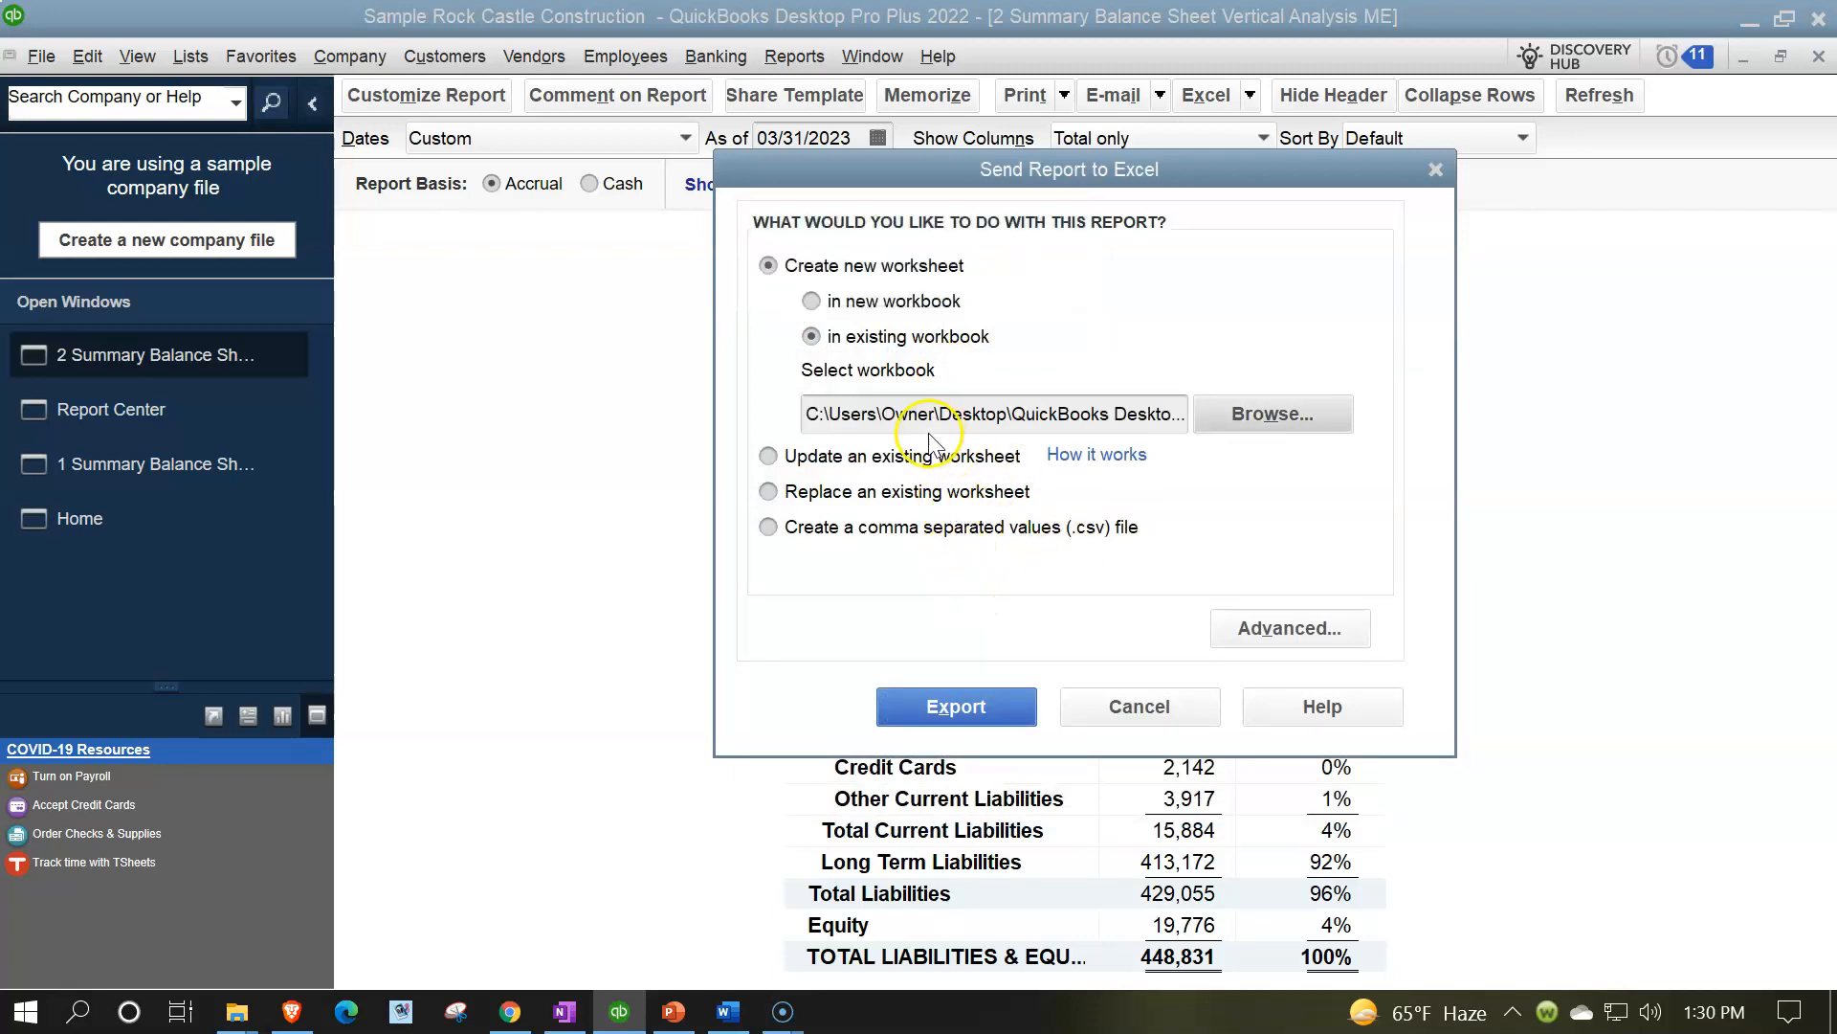
{"action": "left_click", "coordinate": [969, 706]}
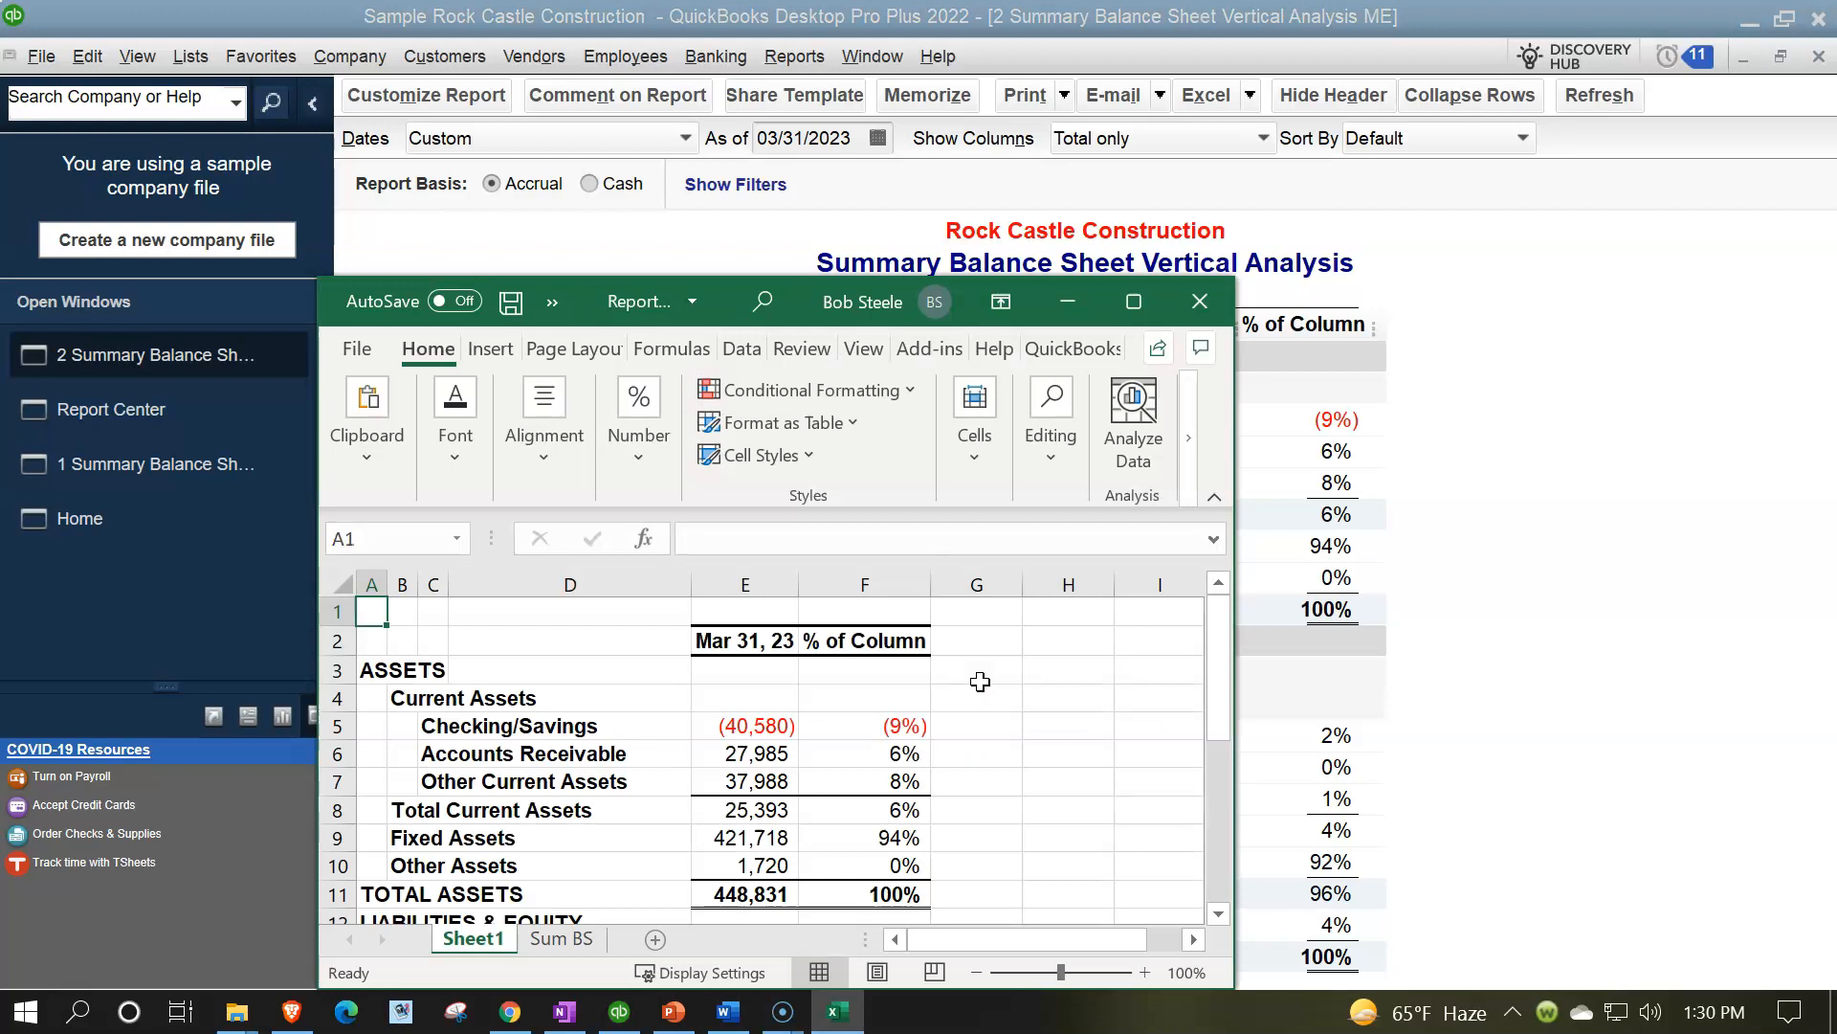
Maximize the Excel window, then place Sheet1 after Sum BS and rename it Sum BS Vir An
{"action": "left_click", "coordinate": [1132, 304]}
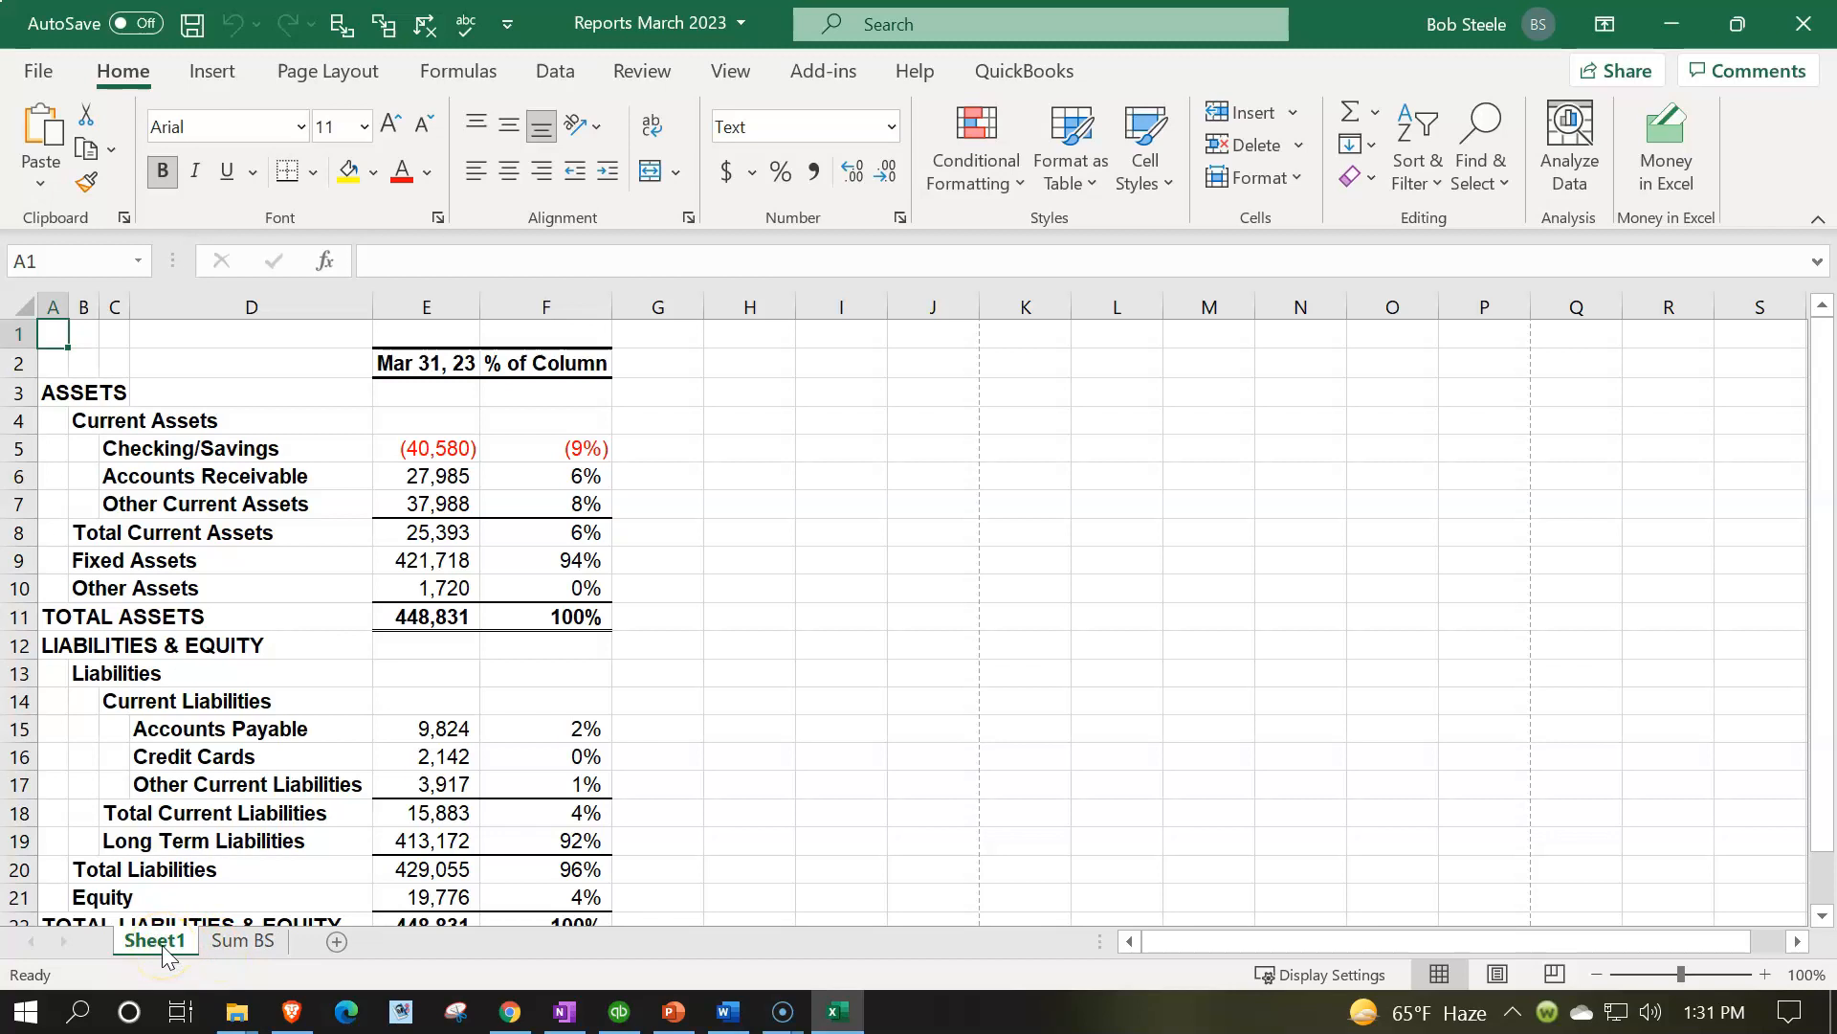
{"action": "left_click_drag", "start_coordinate": [164, 952], "coordinate": [297, 933]}
{"action": "type", "text": "S"}
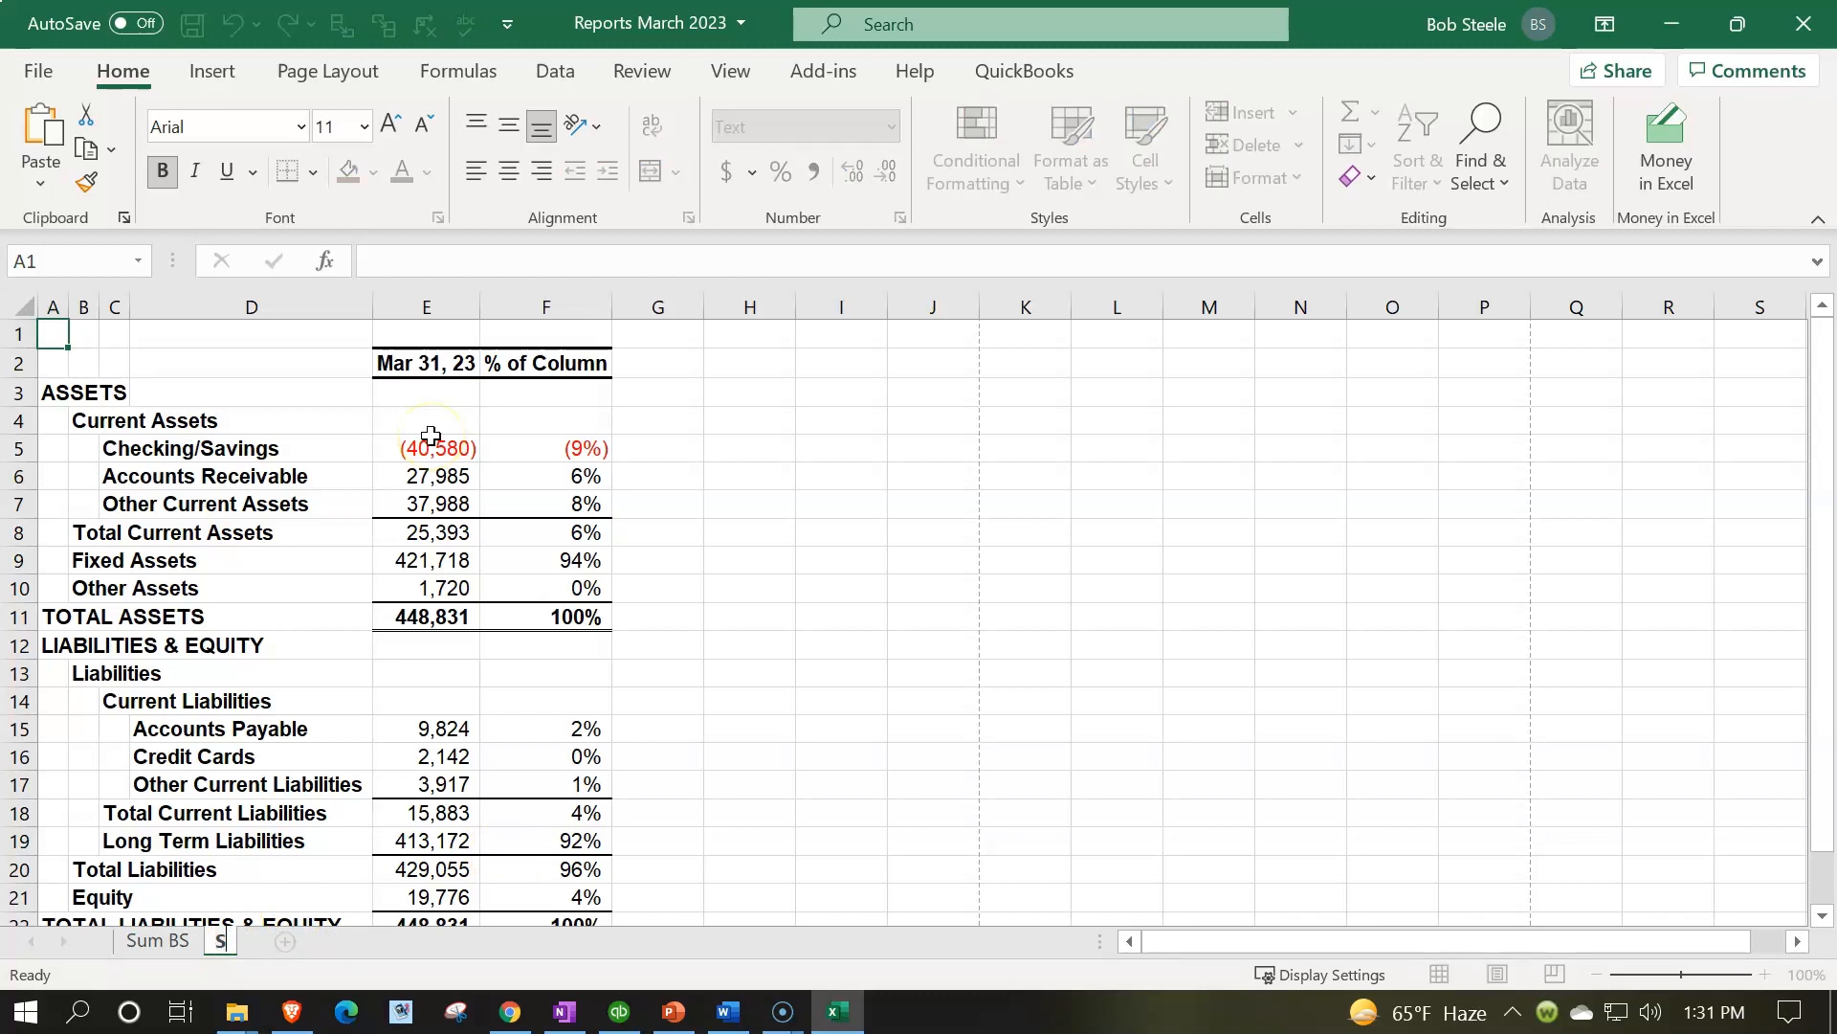
{"action": "type", "text": "um BS Ve"}
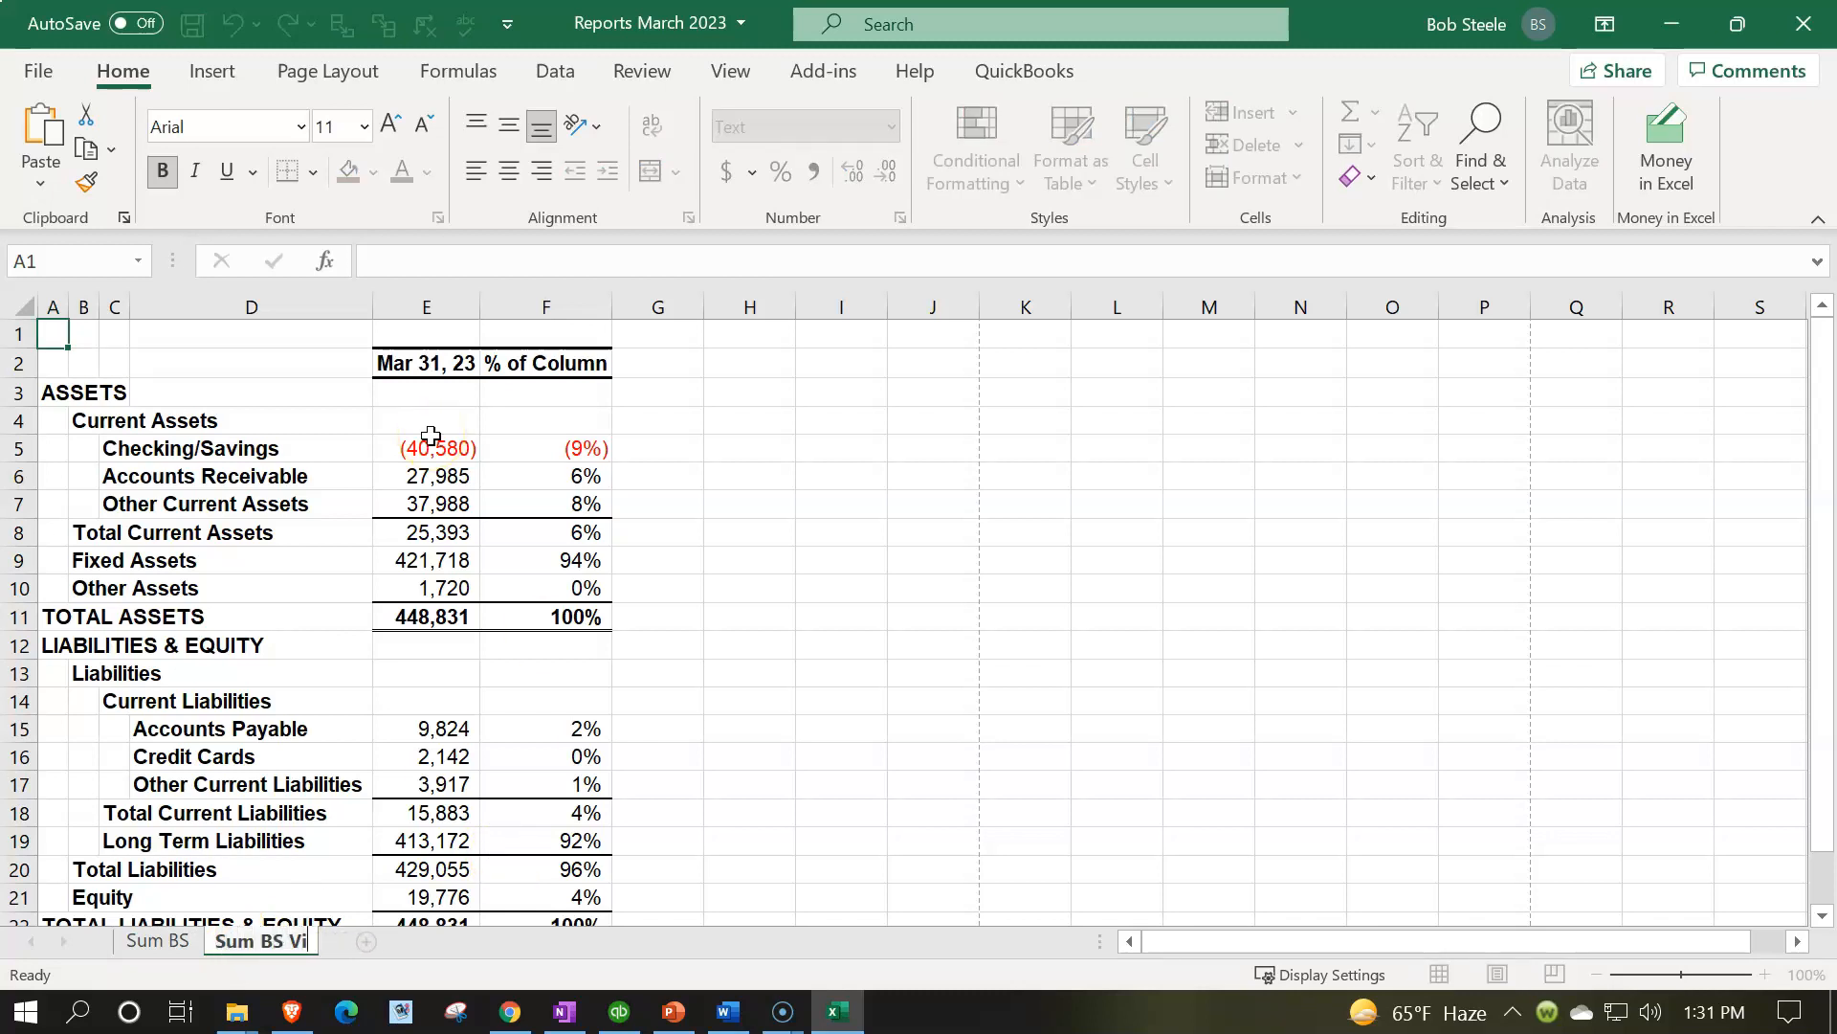
{"action": "key", "text": "BackSpace"}
{"action": "type", "text": "ir An"}
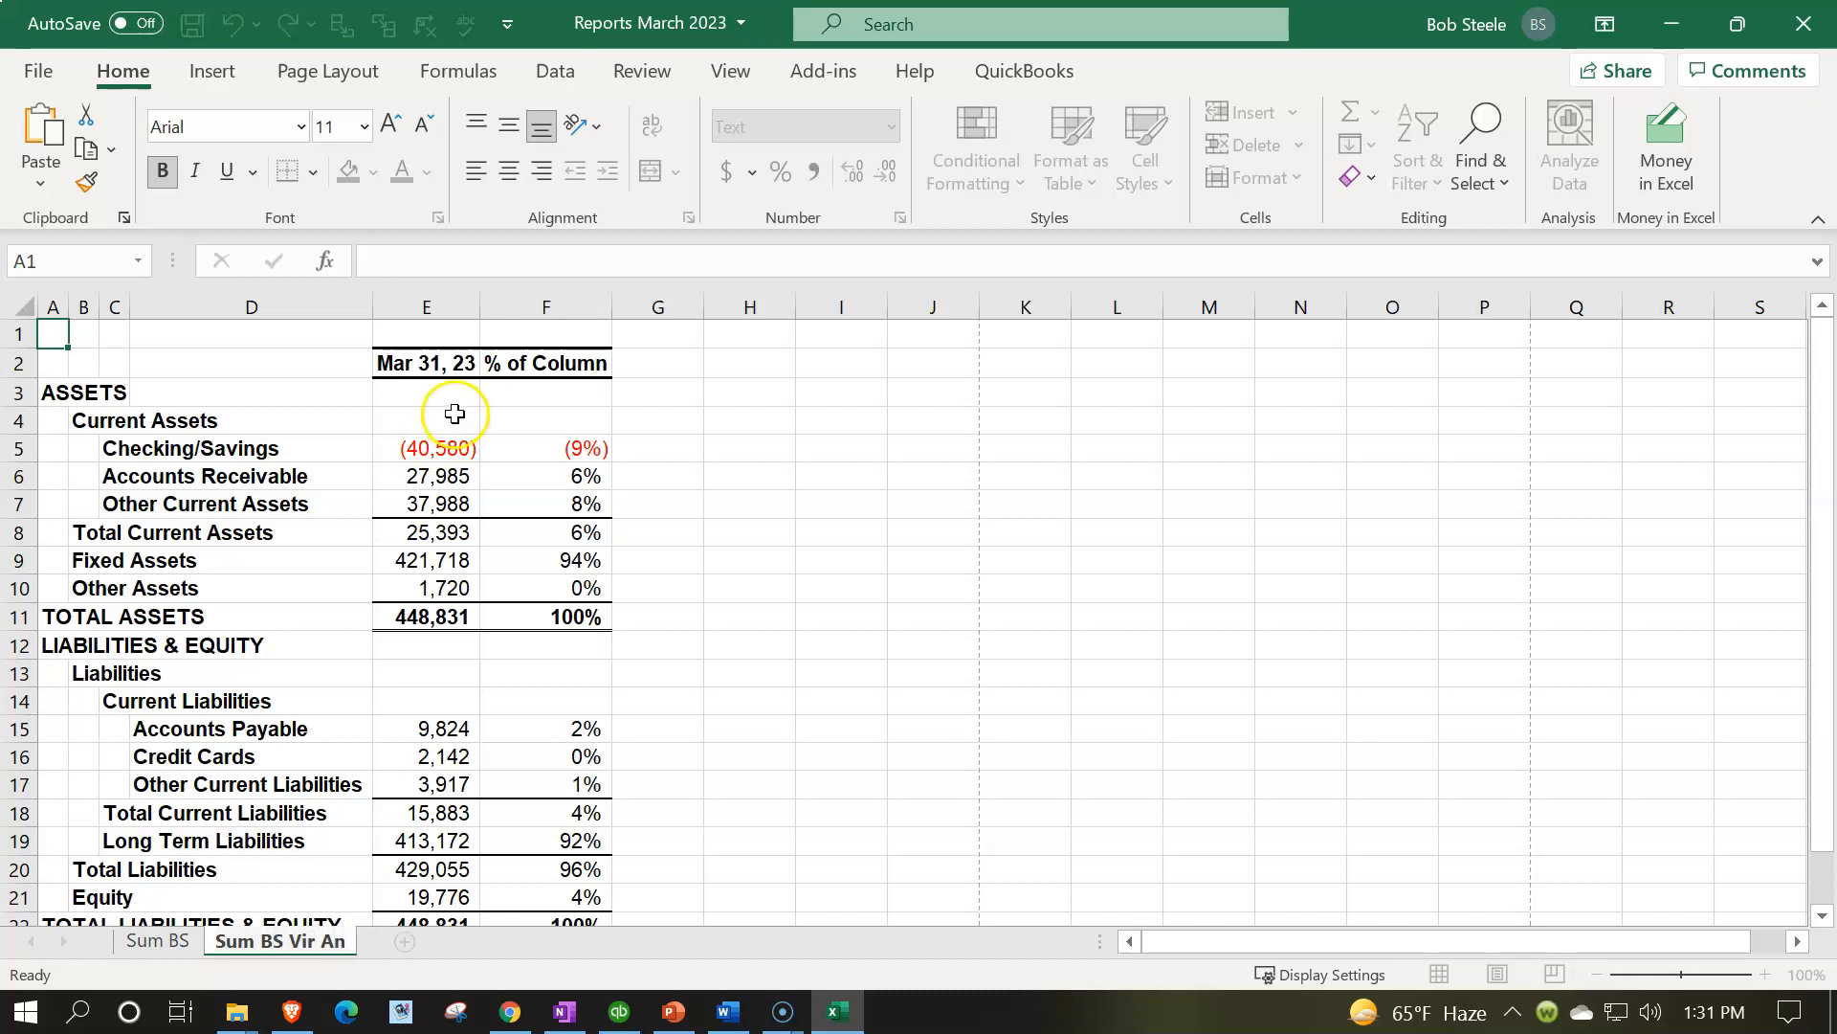
{"action": "left_click", "coordinate": [493, 446]}
Inspect the Sum BS Vir An sheet's page header in Page Layout view, and open the sheet's print preview
{"action": "left_click", "coordinate": [621, 1013]}
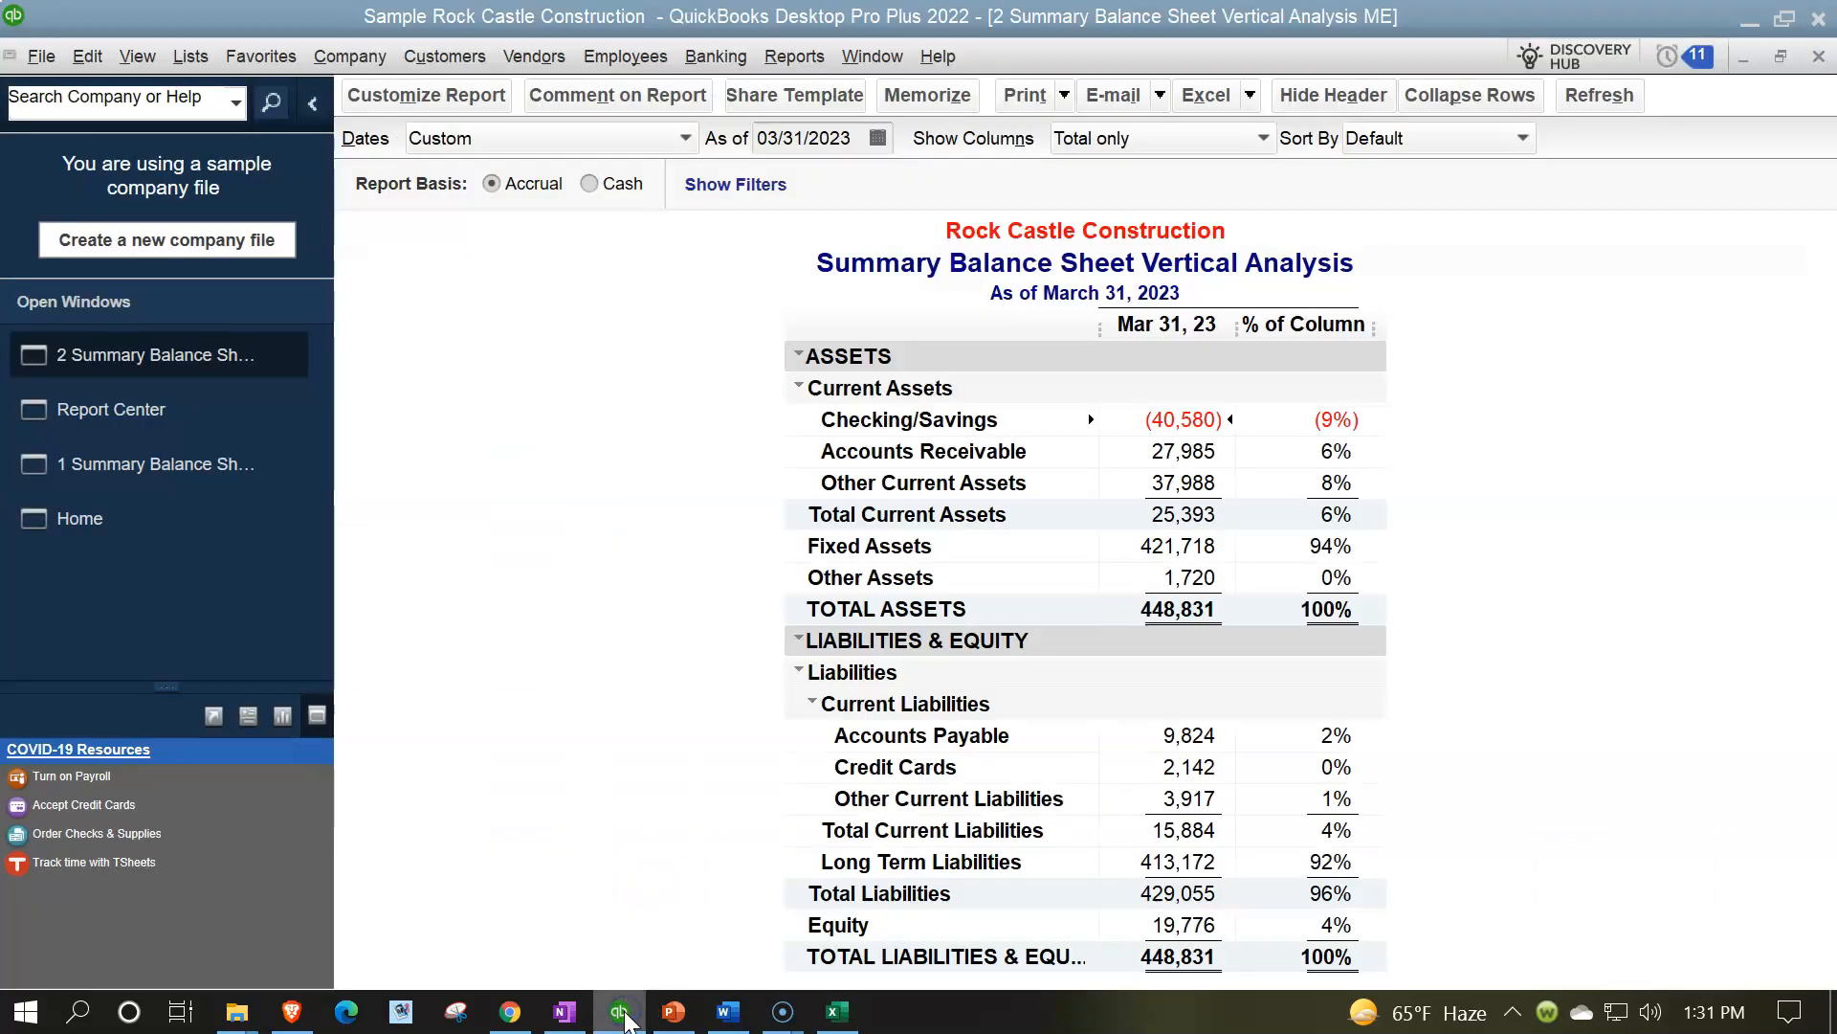
{"action": "left_click", "coordinate": [621, 1012]}
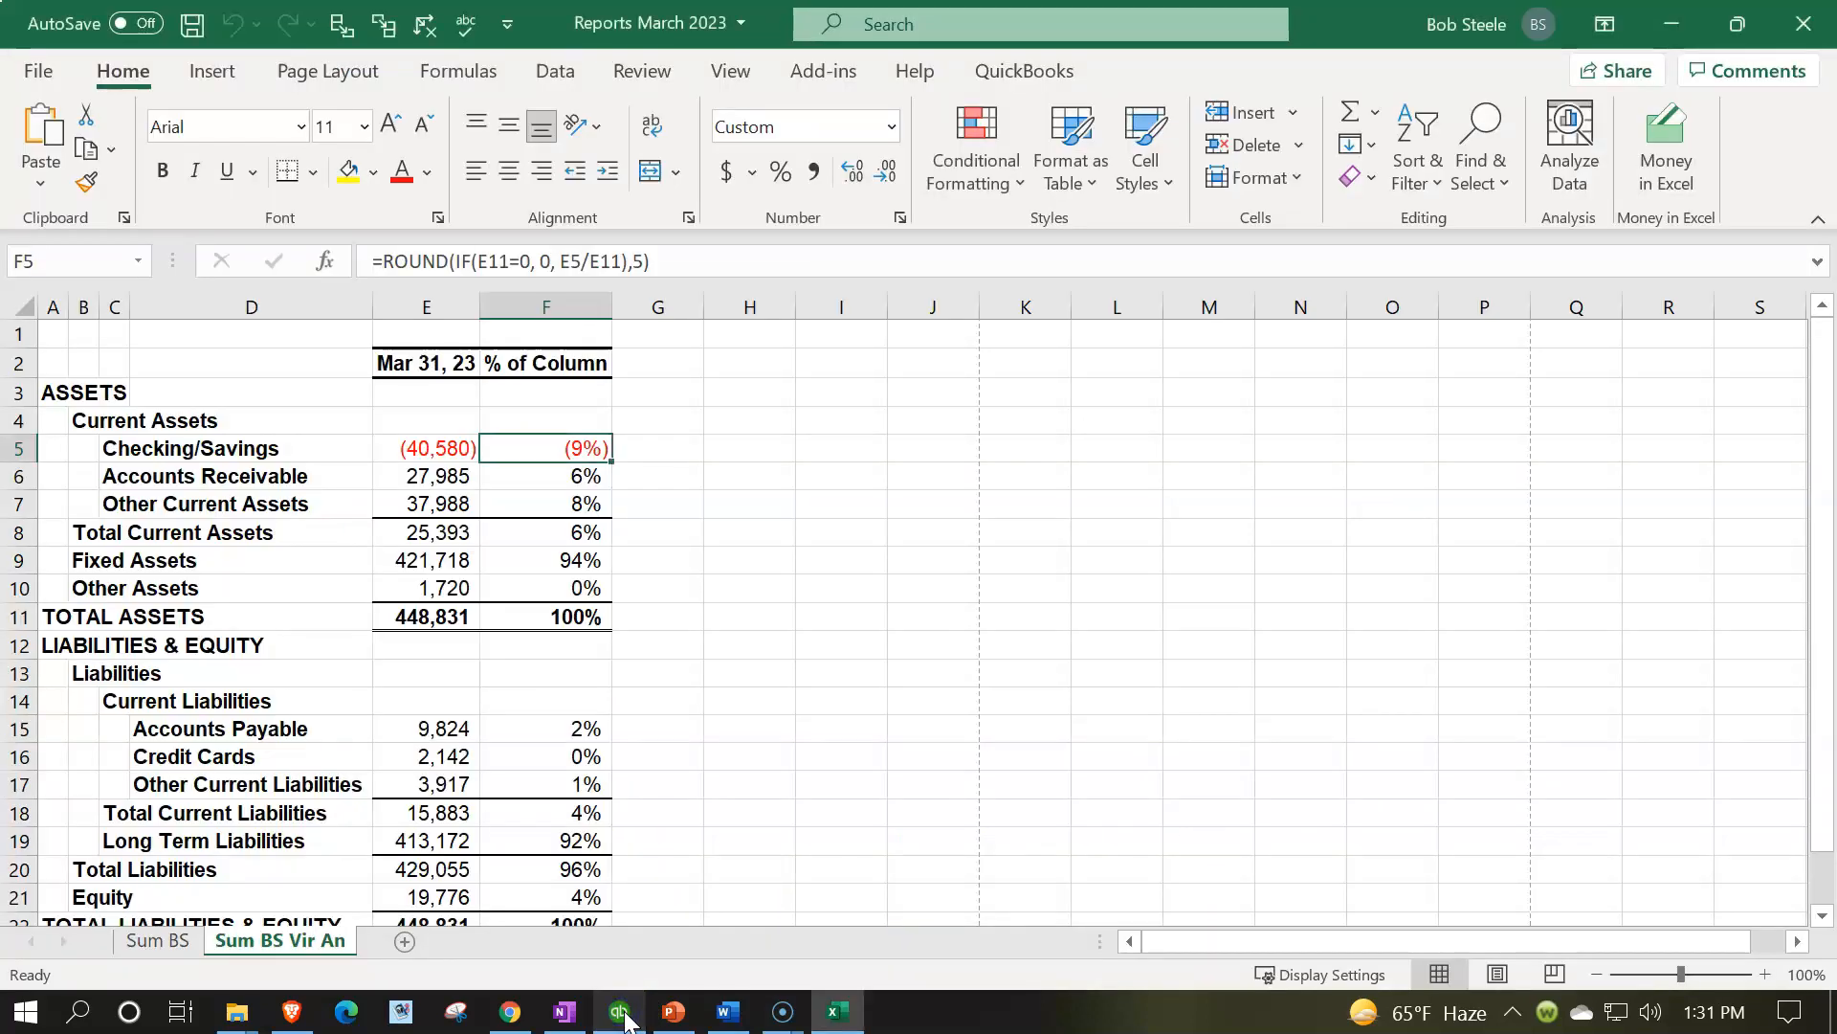
{"action": "left_click", "coordinate": [1498, 974]}
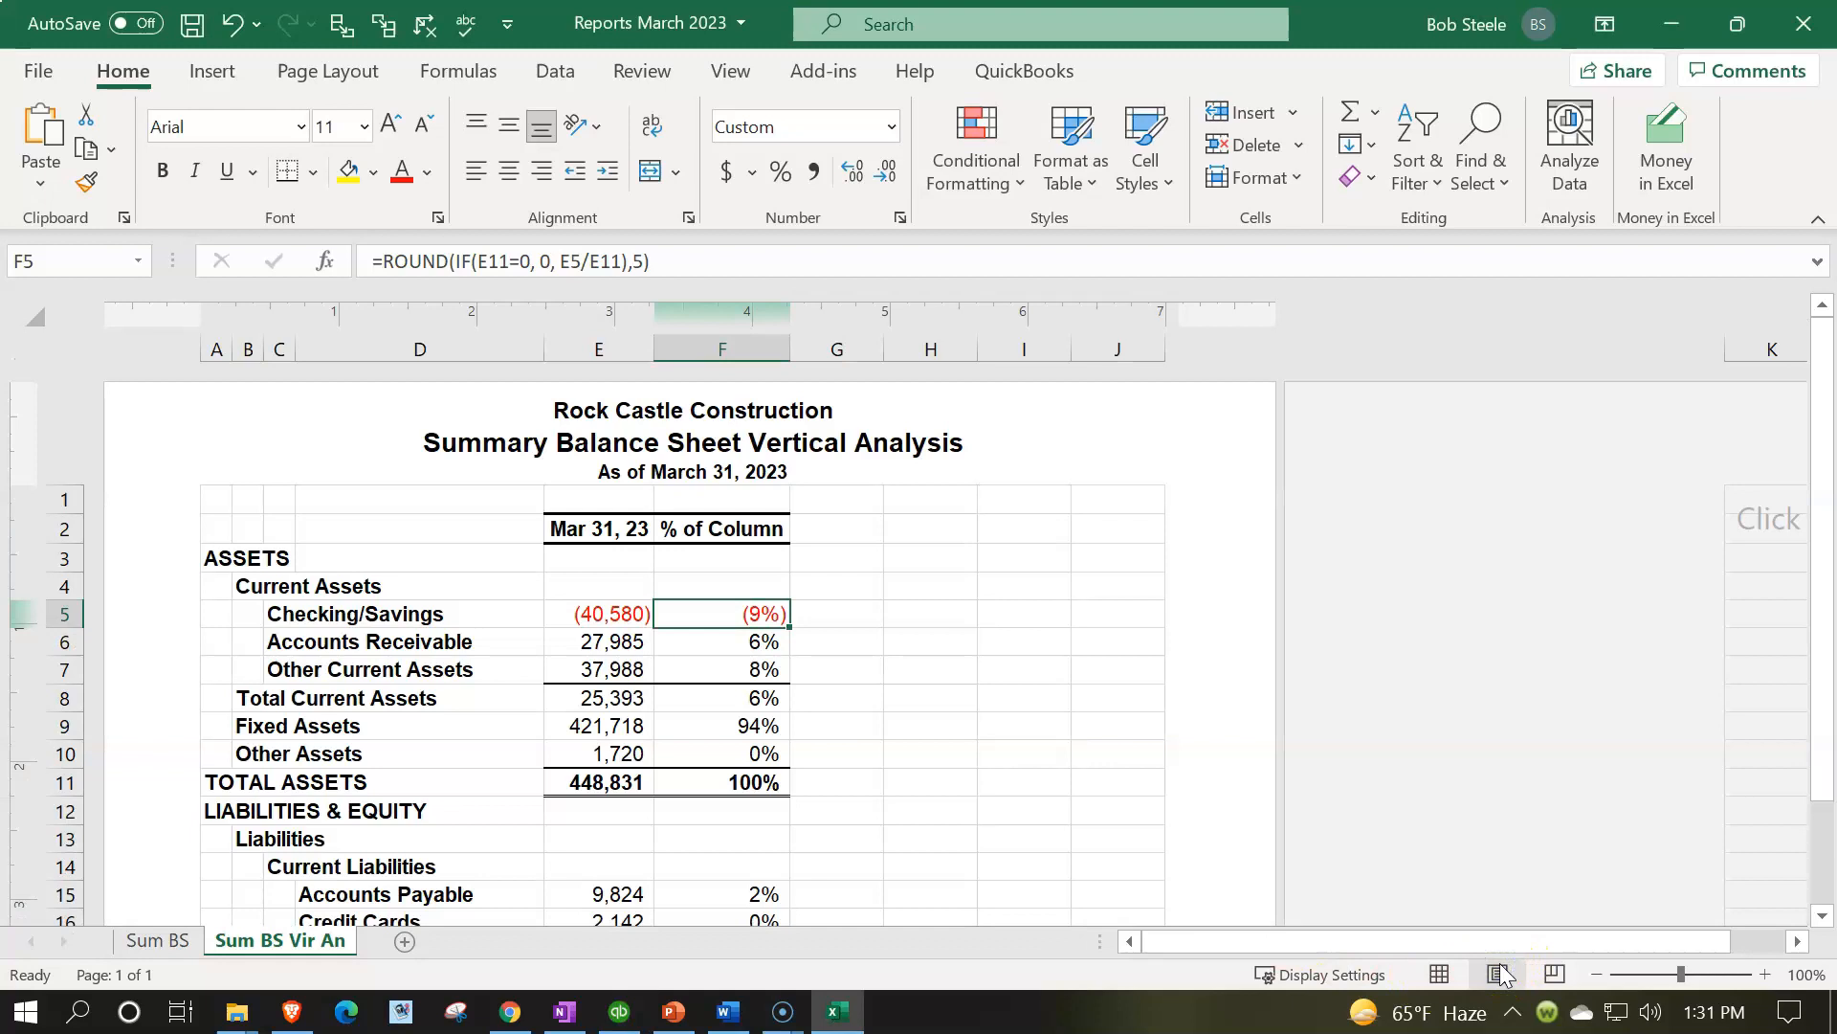
{"action": "left_click", "coordinate": [1439, 973]}
{"action": "left_click", "coordinate": [606, 617]}
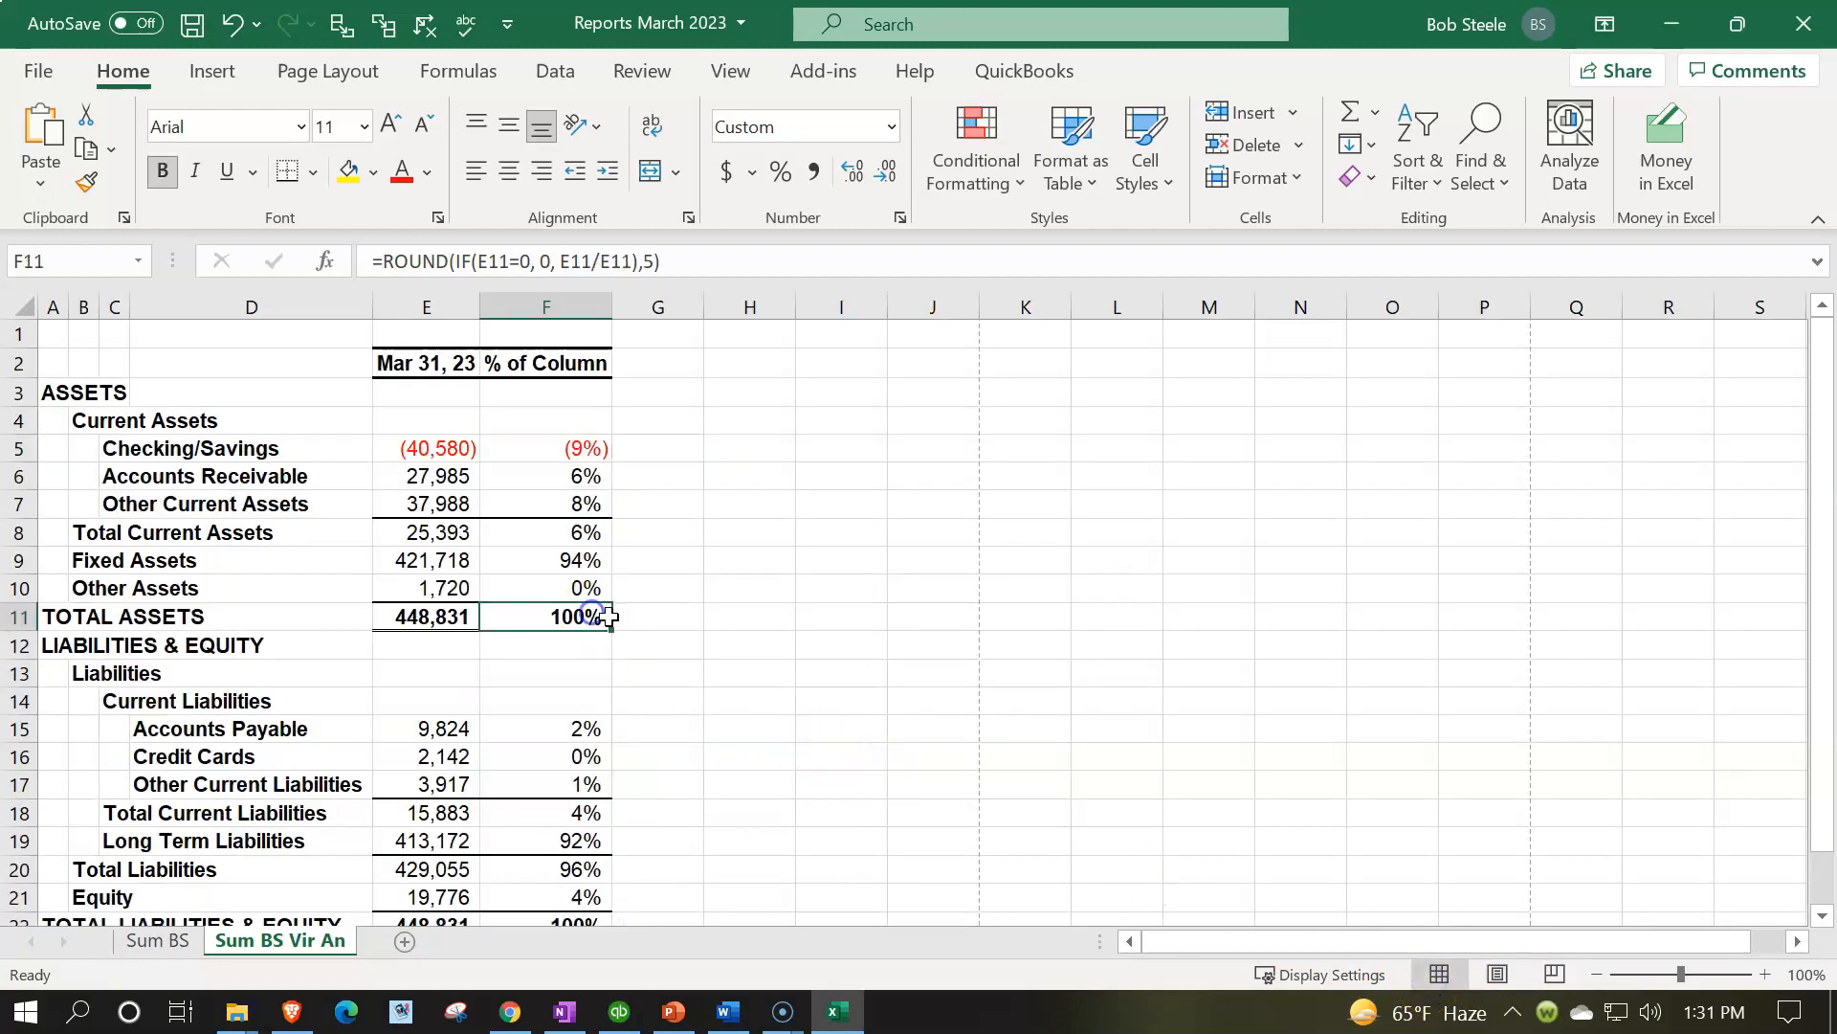
{"action": "left_click", "coordinate": [56, 76]}
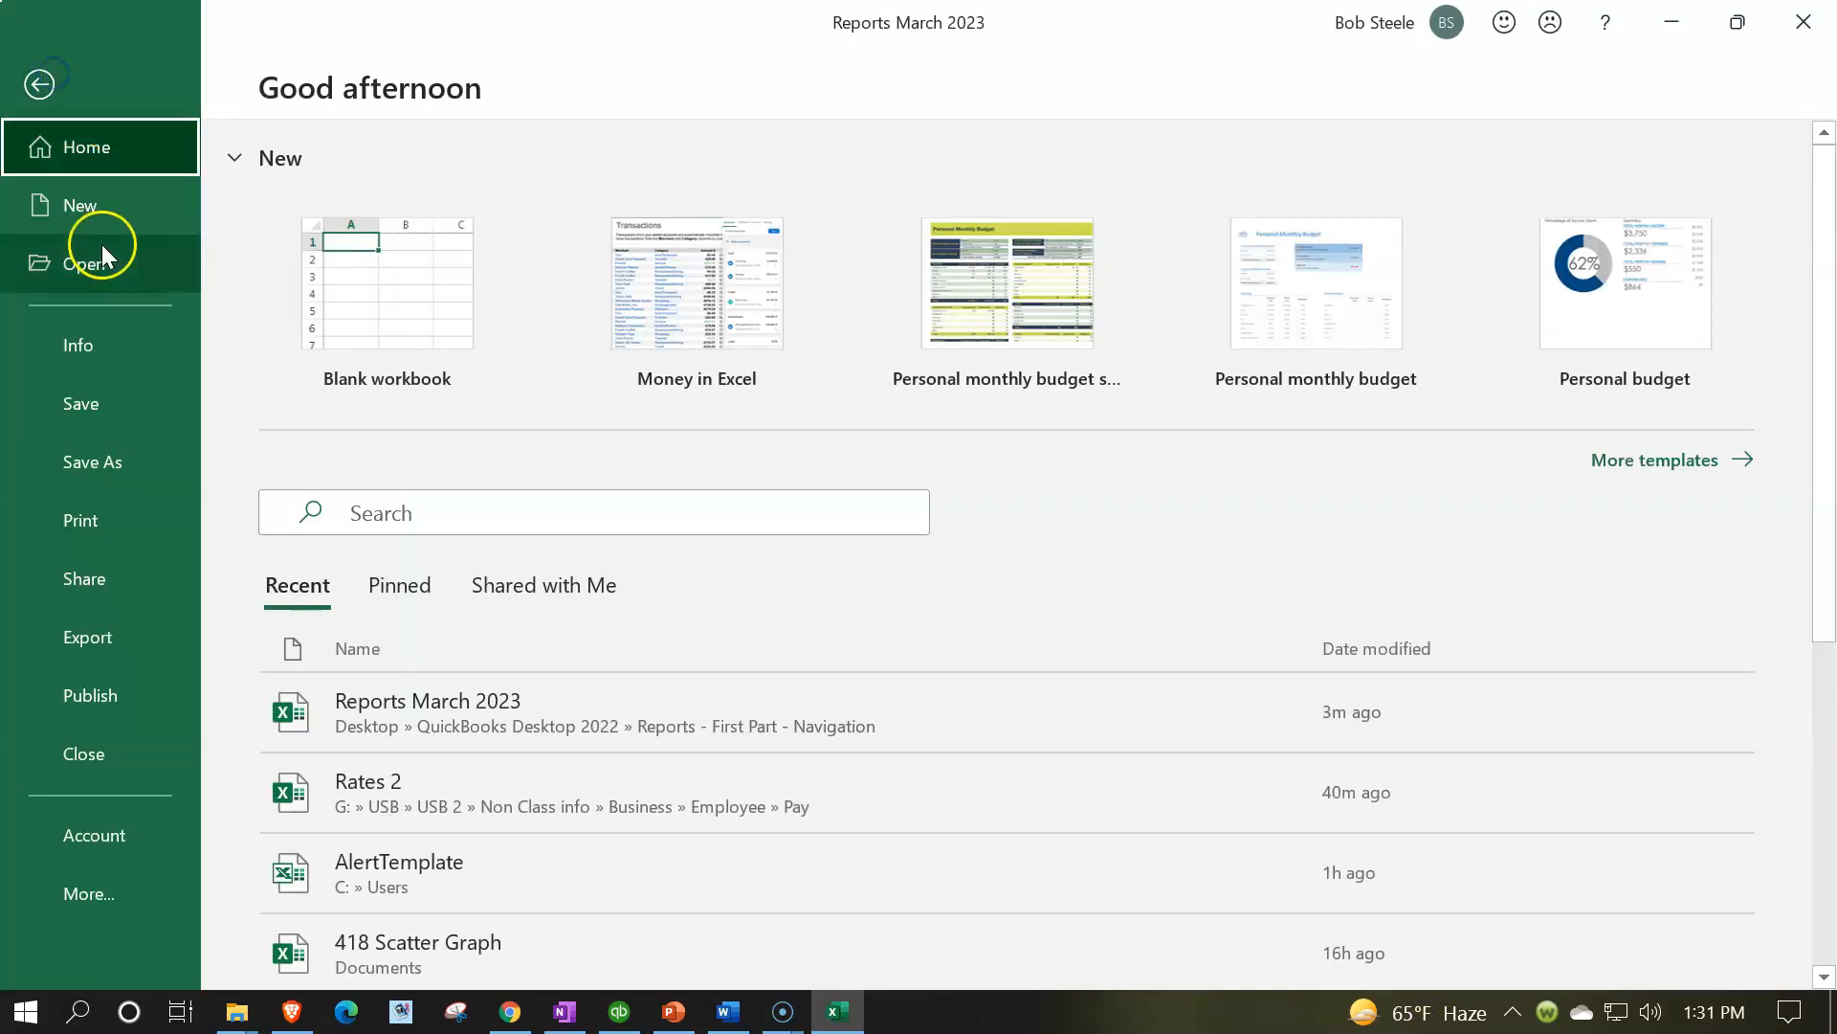
{"action": "left_click", "coordinate": [100, 504]}
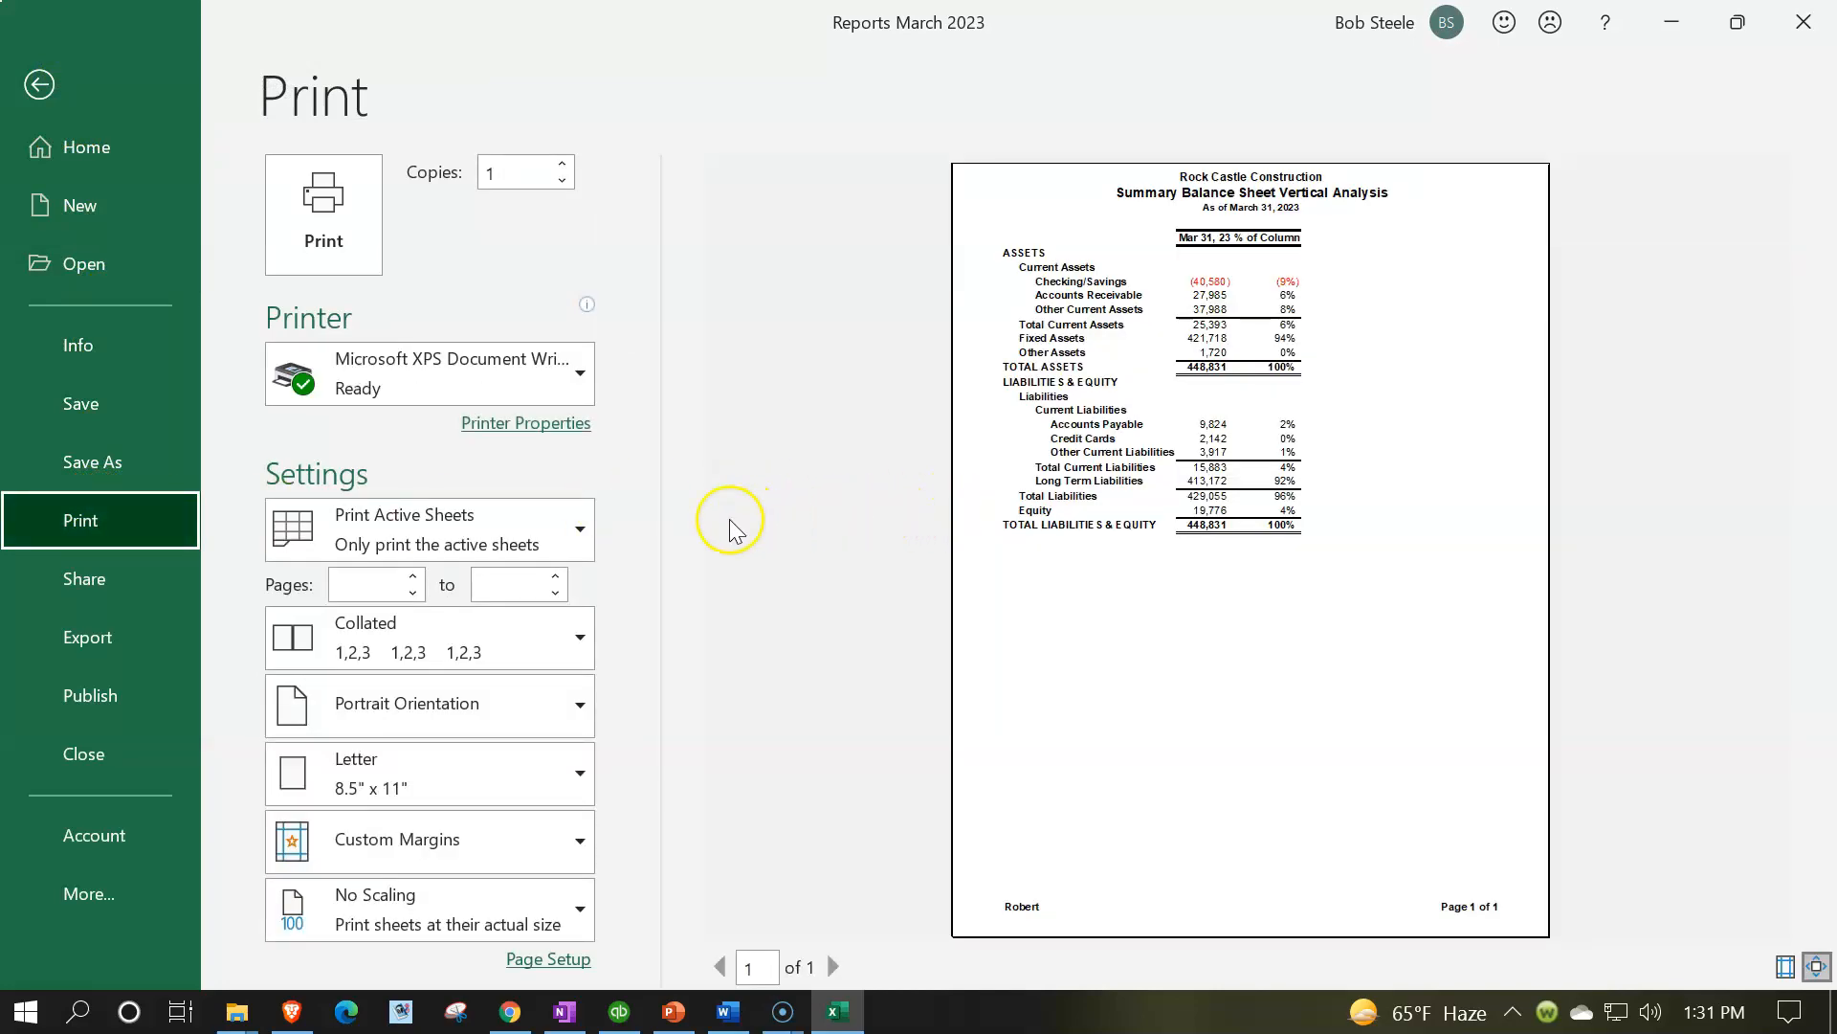
Set the print scope to Print Entire Workbook and page through the preview of the report sheets
{"action": "left_click", "coordinate": [575, 532]}
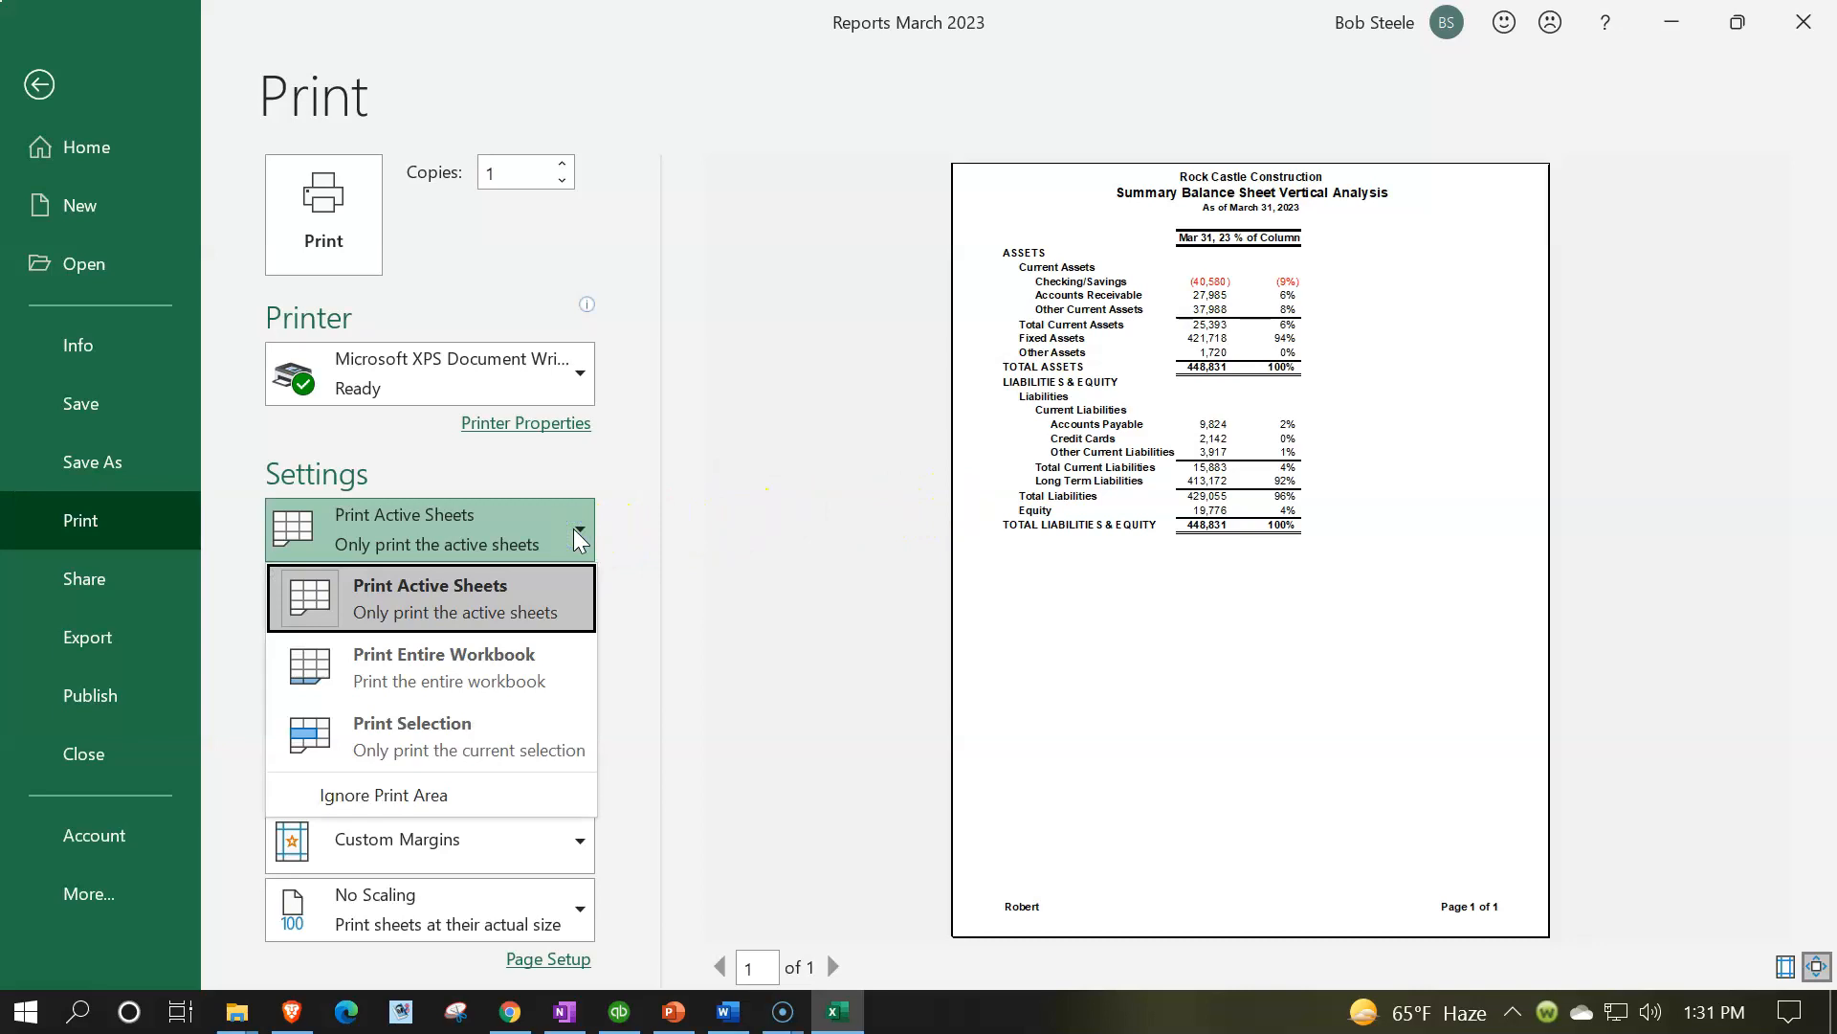
{"action": "left_click", "coordinate": [515, 660]}
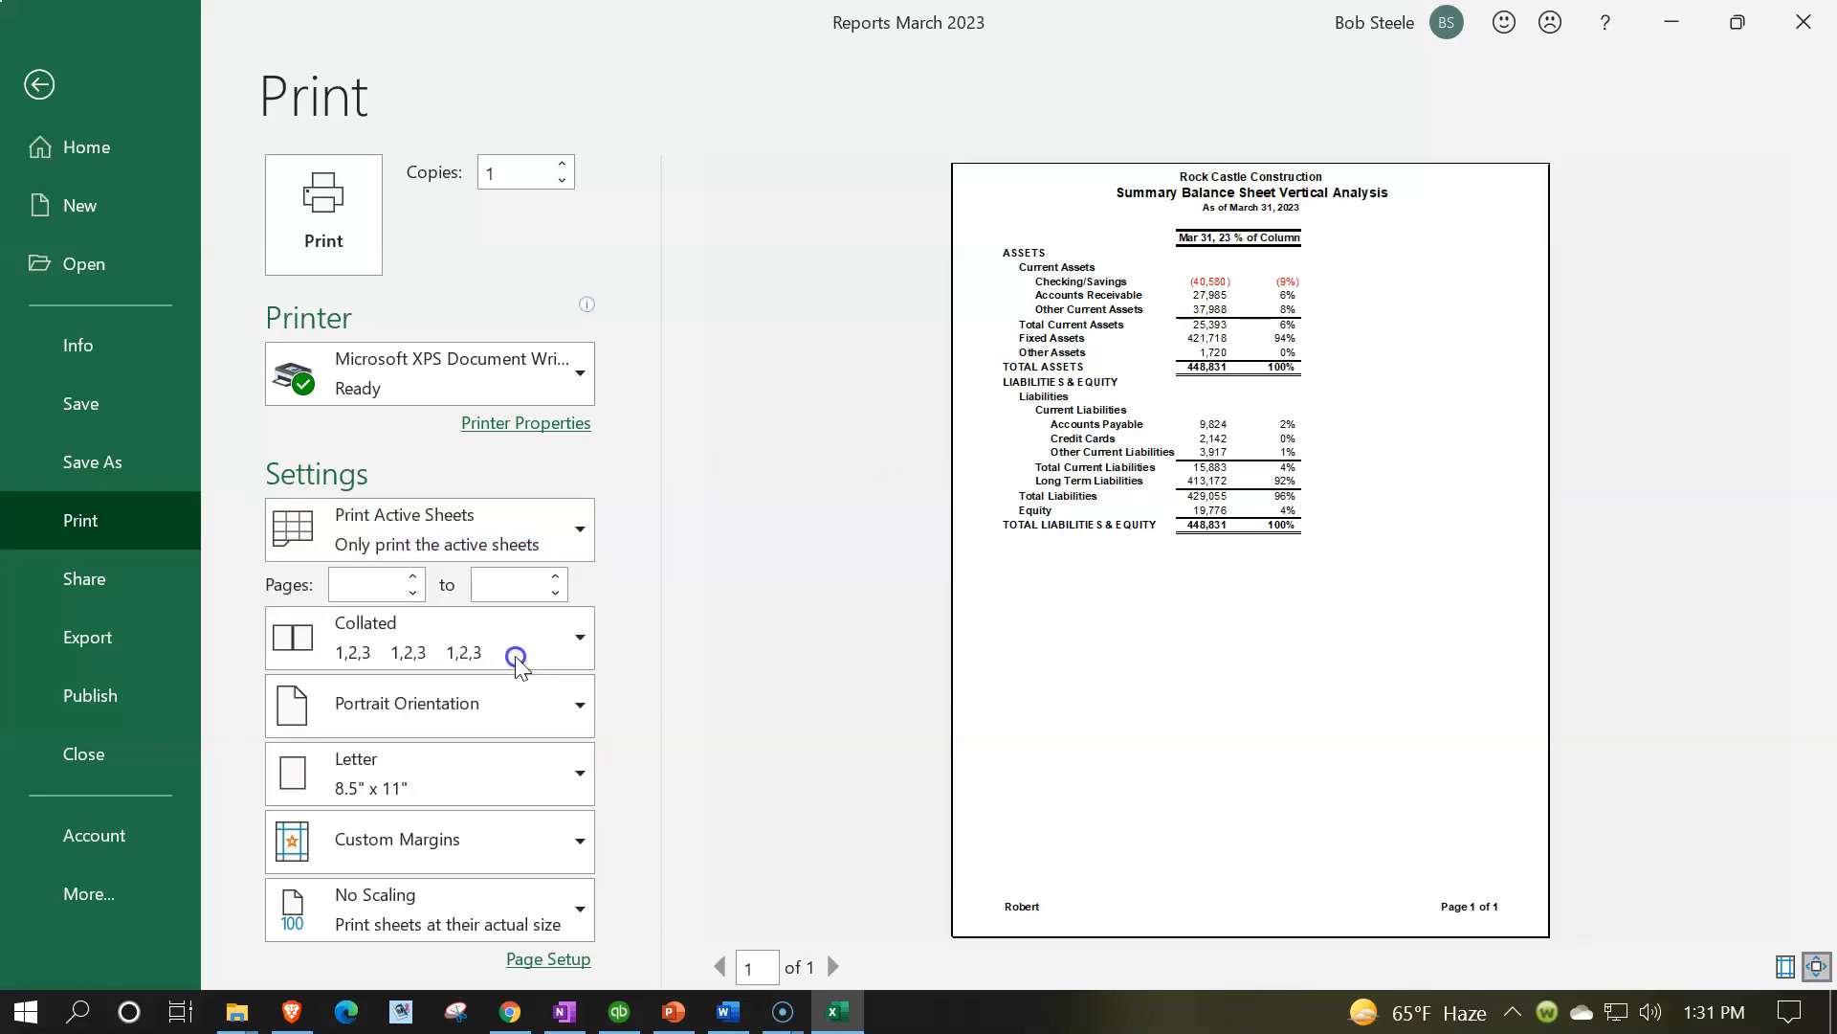
{"action": "scroll", "coordinate": [1055, 617], "scroll_direction": "down", "scroll_amount": 1}
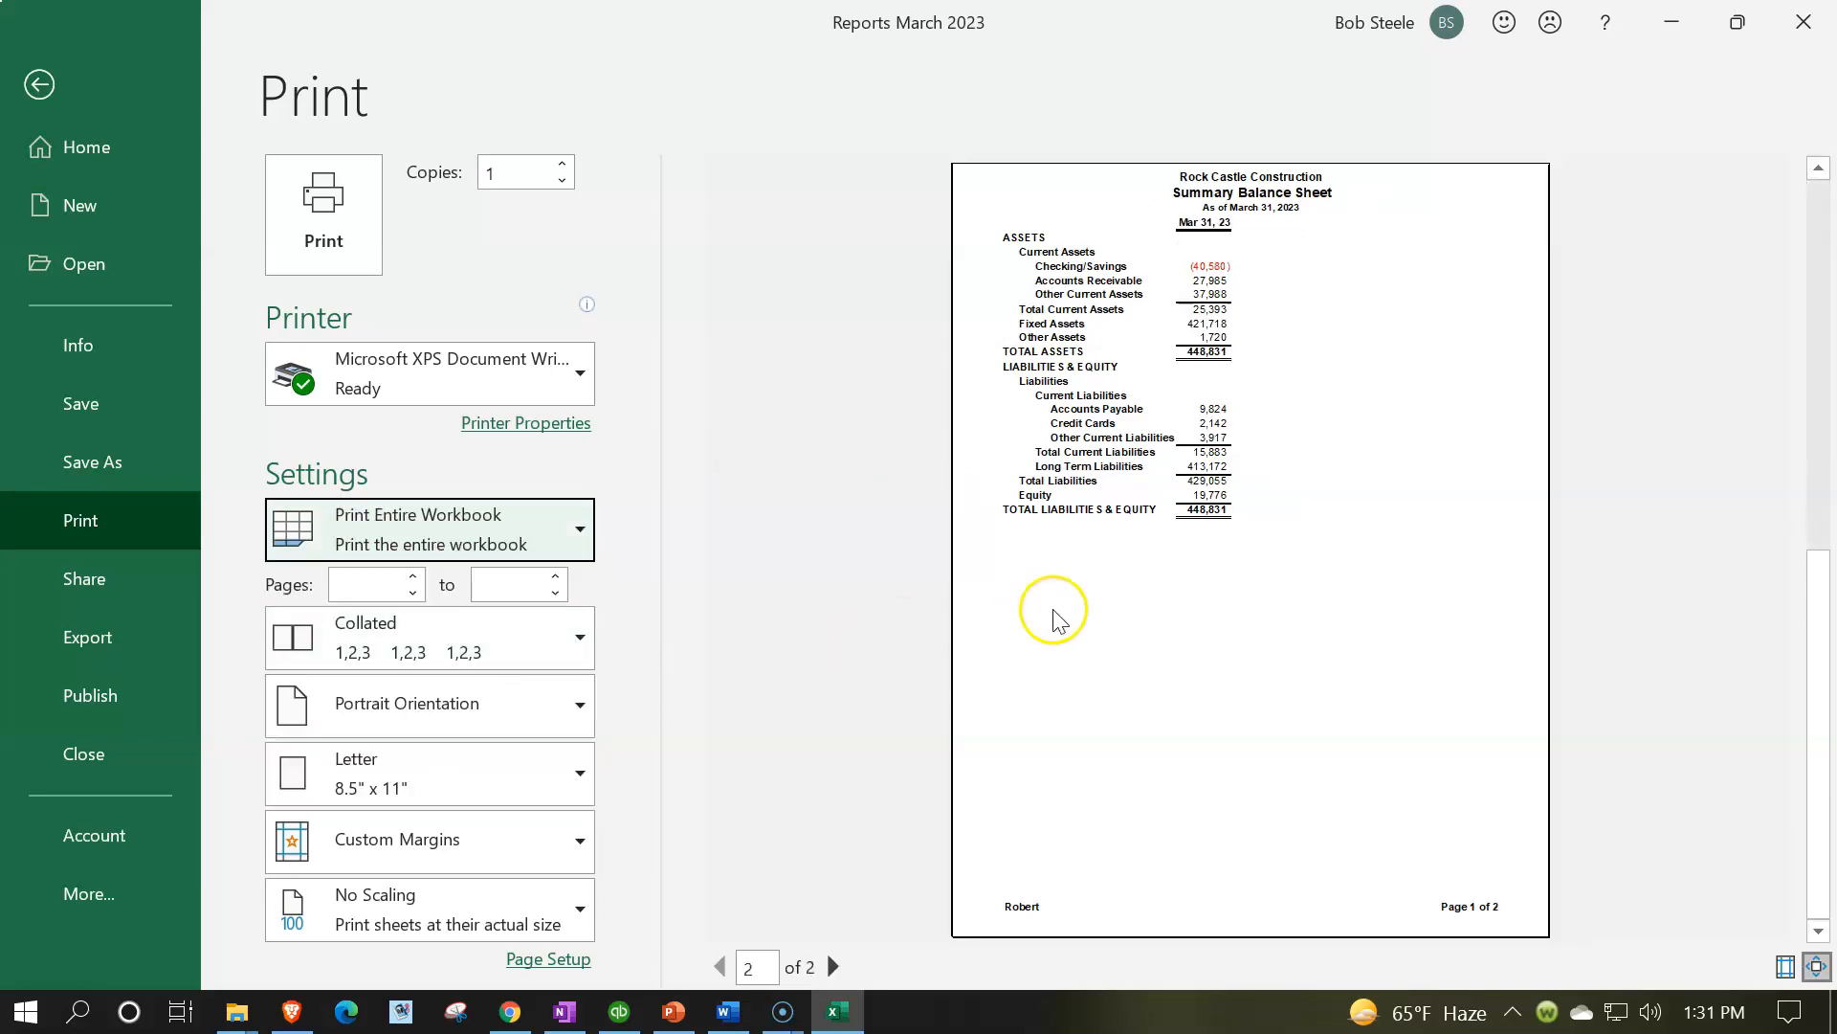
{"action": "scroll", "coordinate": [1049, 608], "scroll_direction": "up", "scroll_amount": 1}
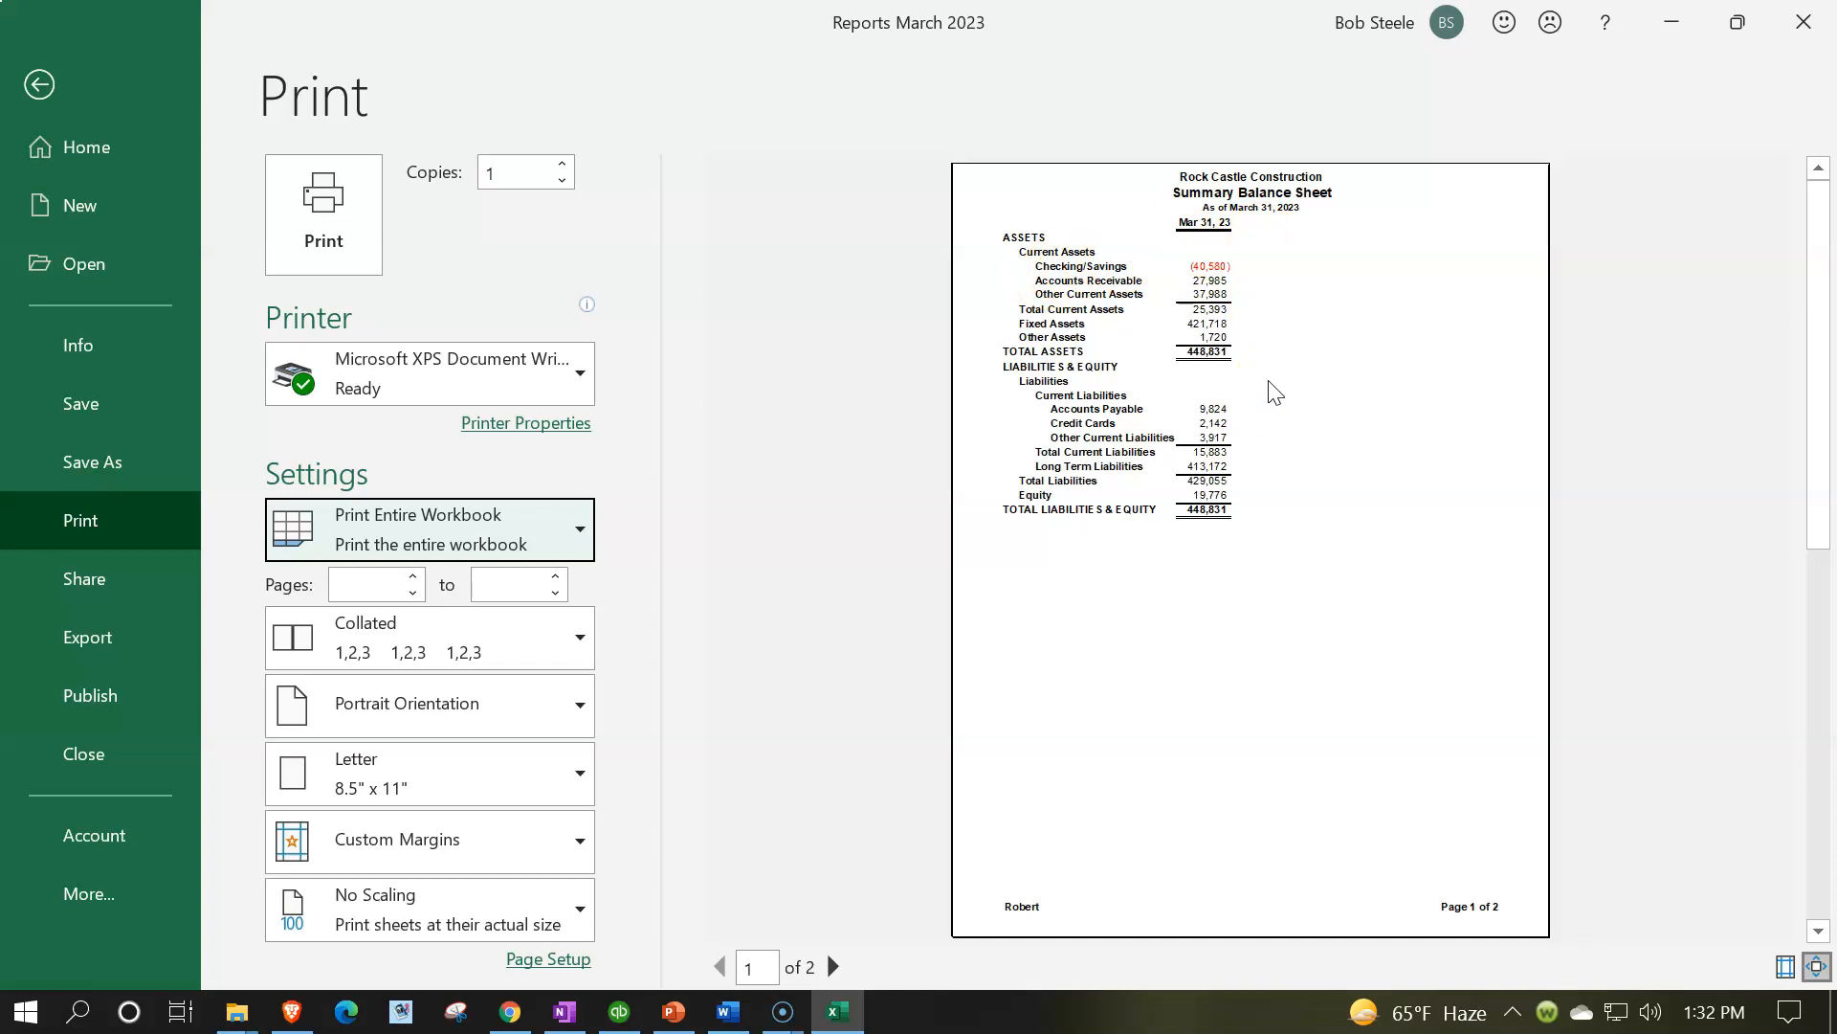
{"action": "scroll", "coordinate": [1274, 392], "scroll_direction": "down", "scroll_amount": 1}
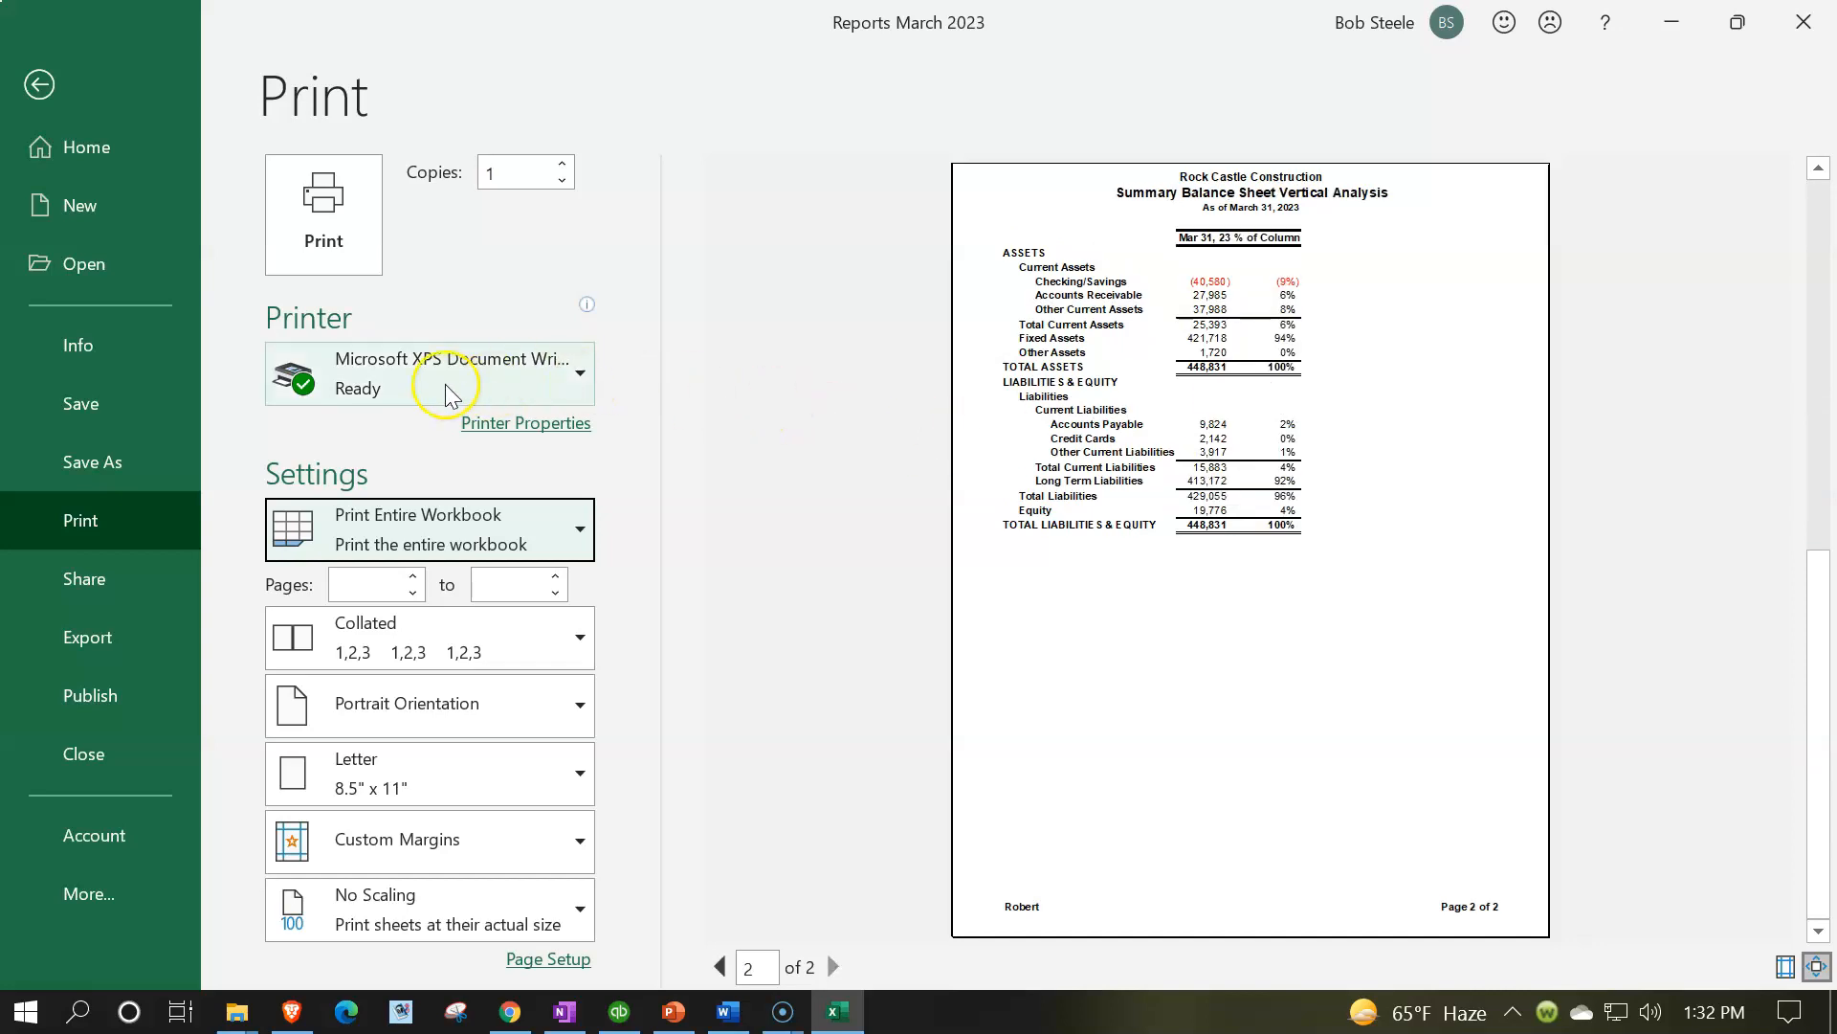
Choose CutePDF Writer as the printer for the workbook
{"action": "left_click", "coordinate": [568, 383]}
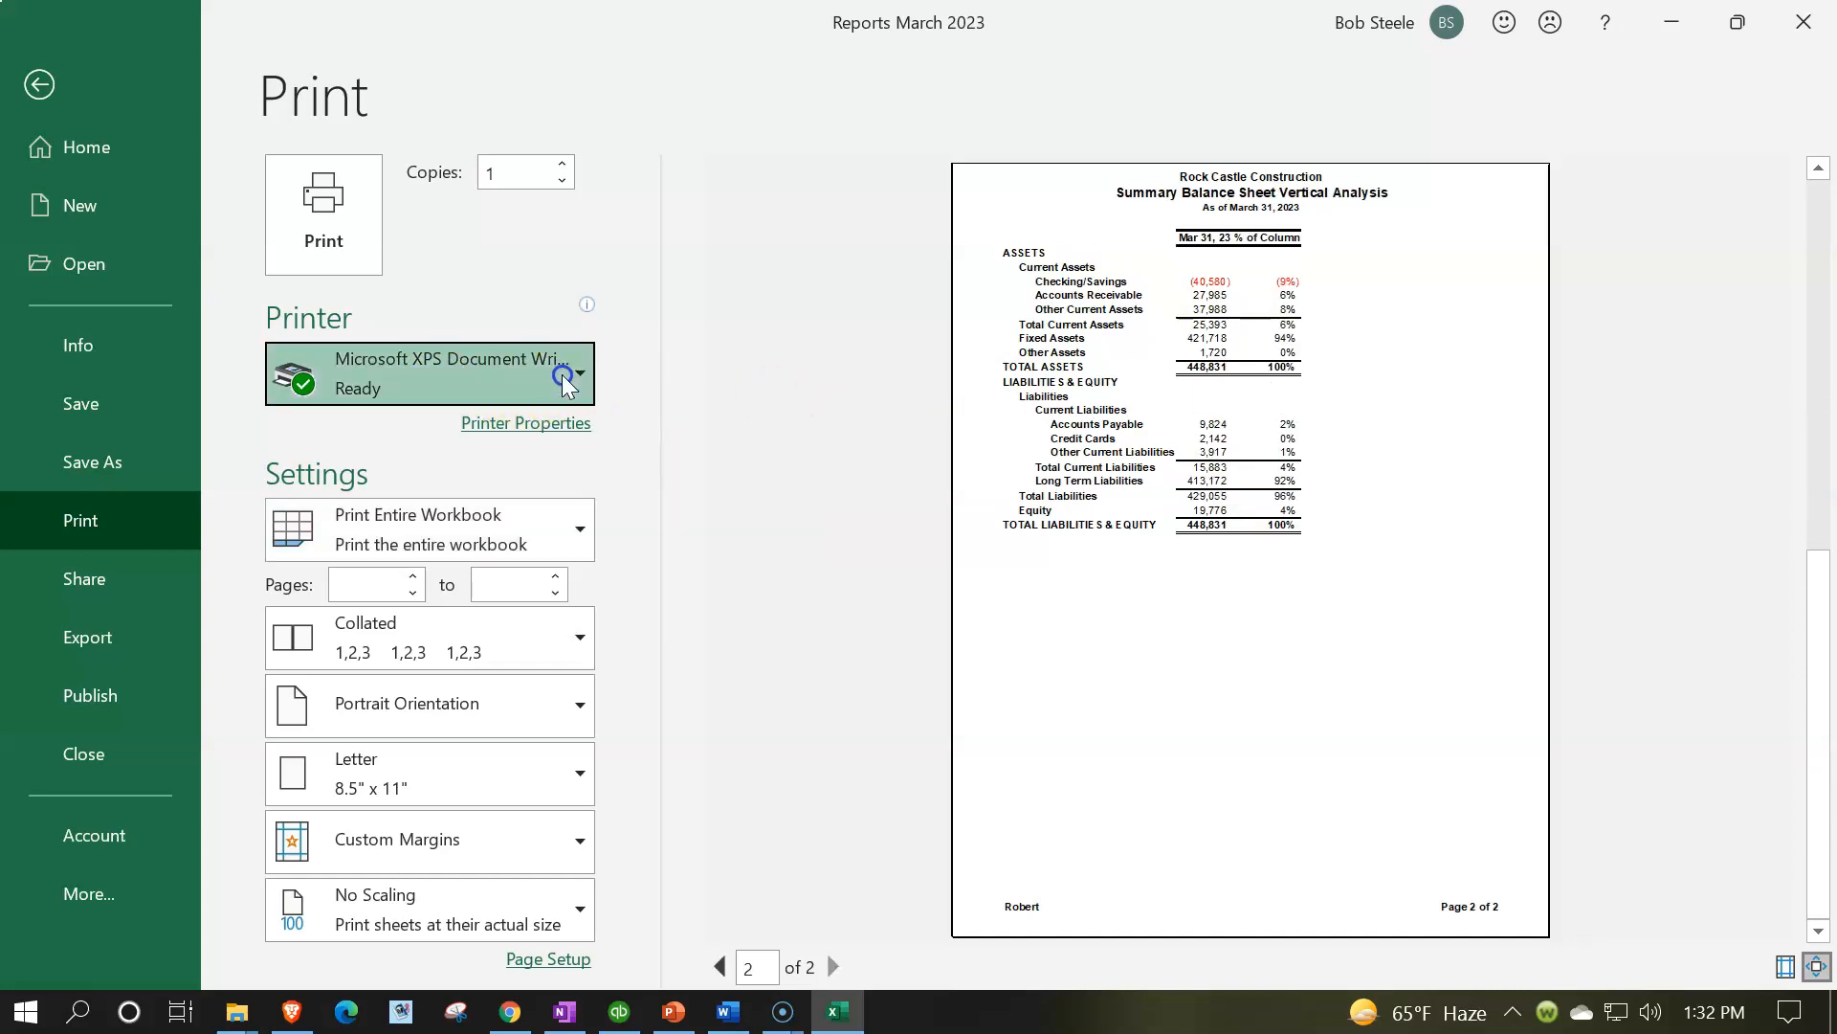
{"action": "left_click", "coordinate": [578, 372]}
{"action": "left_click", "coordinate": [580, 371]}
{"action": "left_click", "coordinate": [488, 507]}
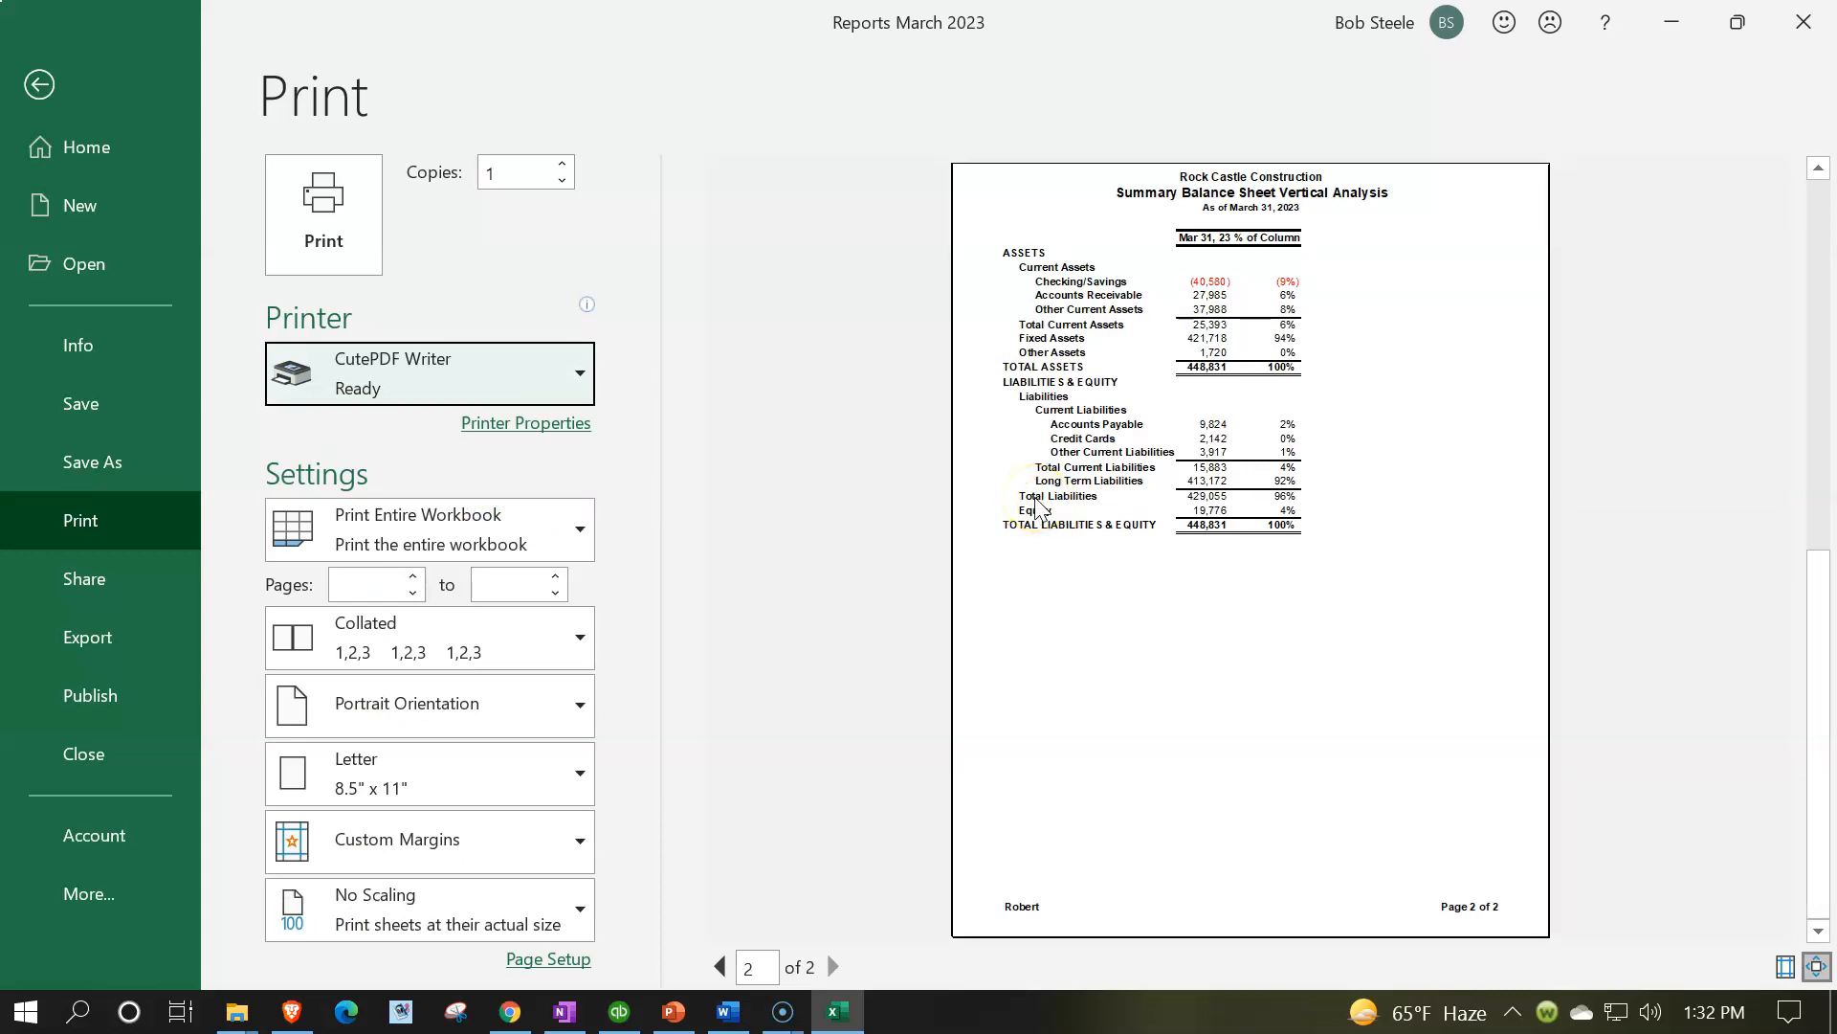
Leave the print preview and close the Reports March 2023 workbook with its changes saved
{"action": "left_click", "coordinate": [39, 84]}
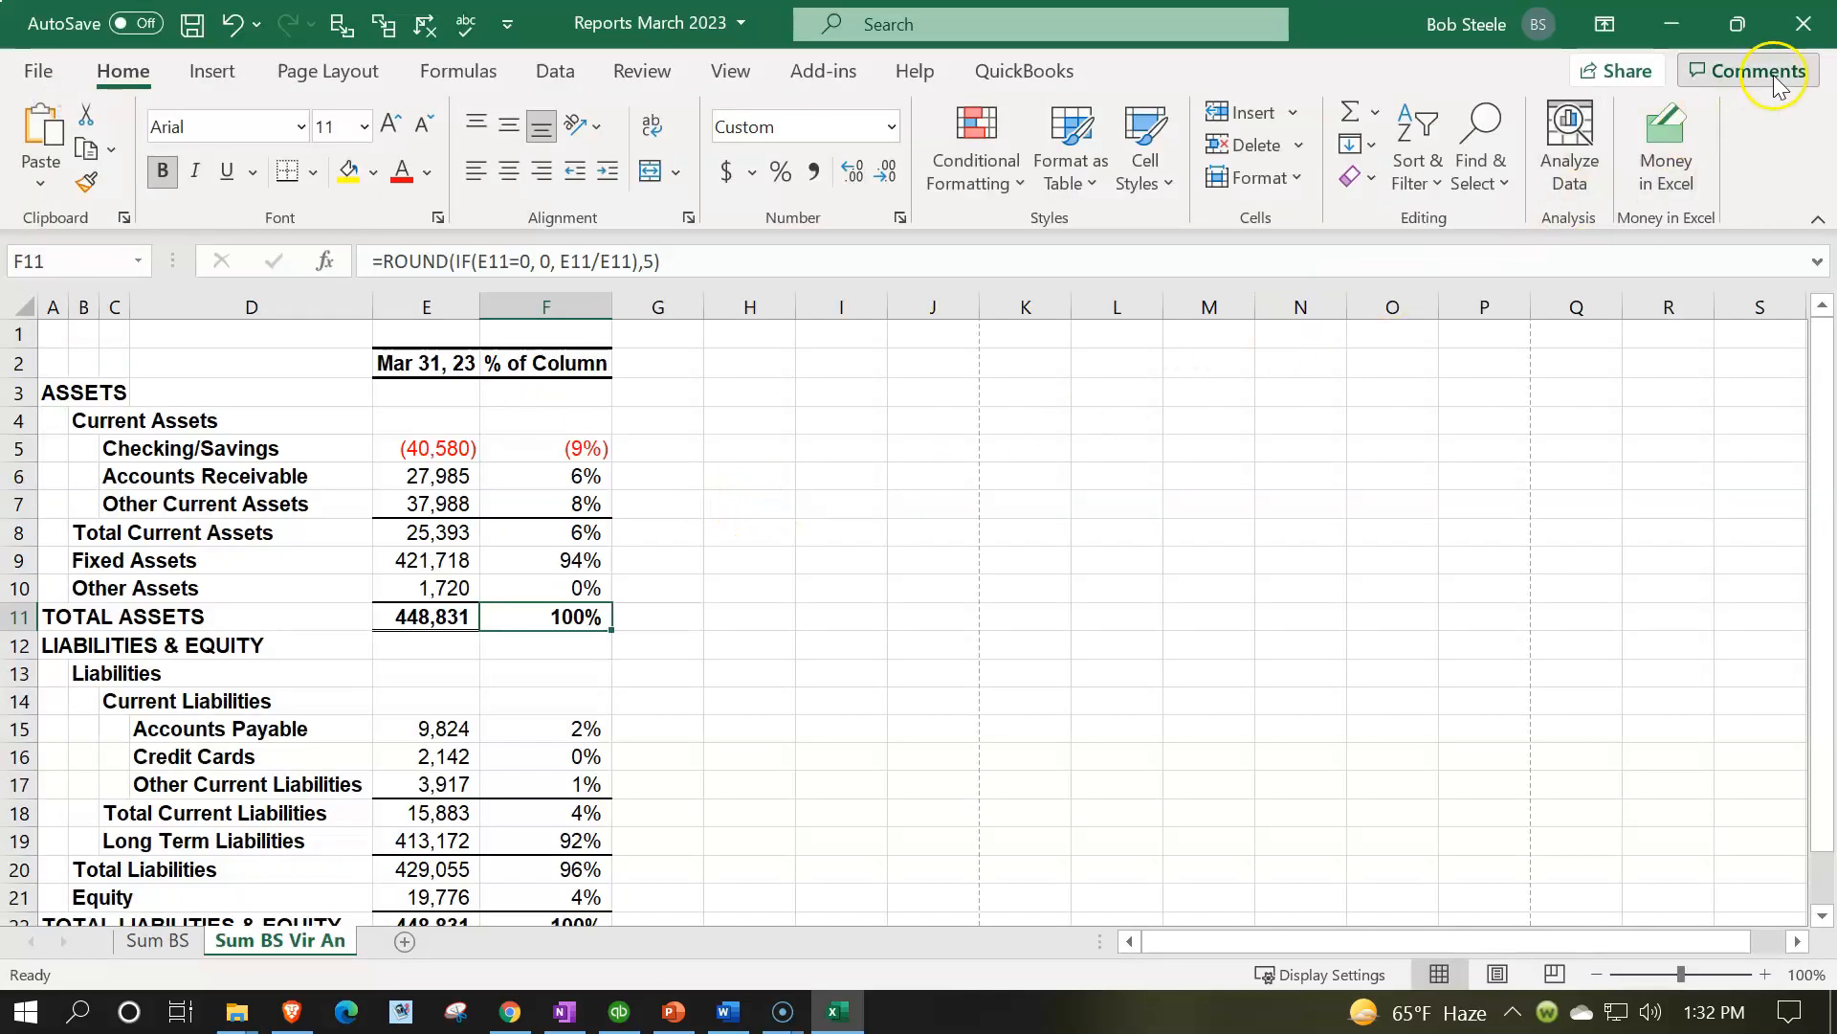
{"action": "left_click", "coordinate": [1789, 29]}
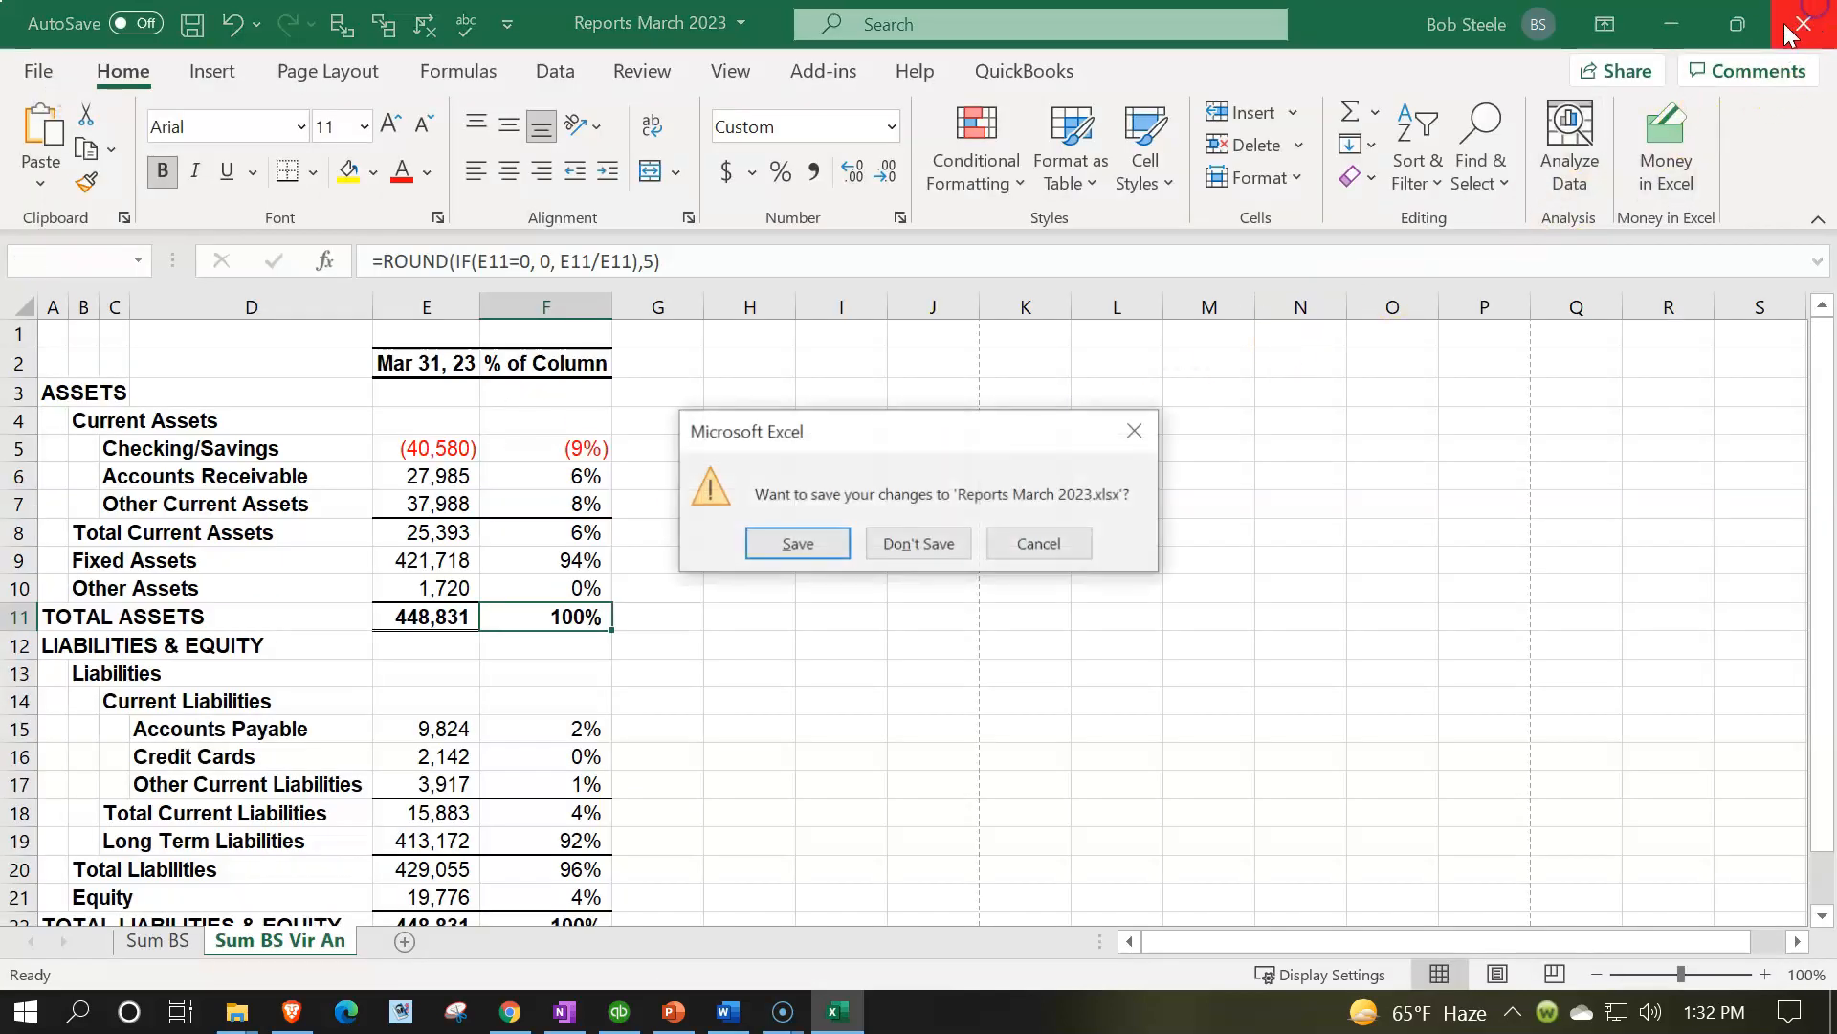
{"action": "left_click", "coordinate": [797, 543]}
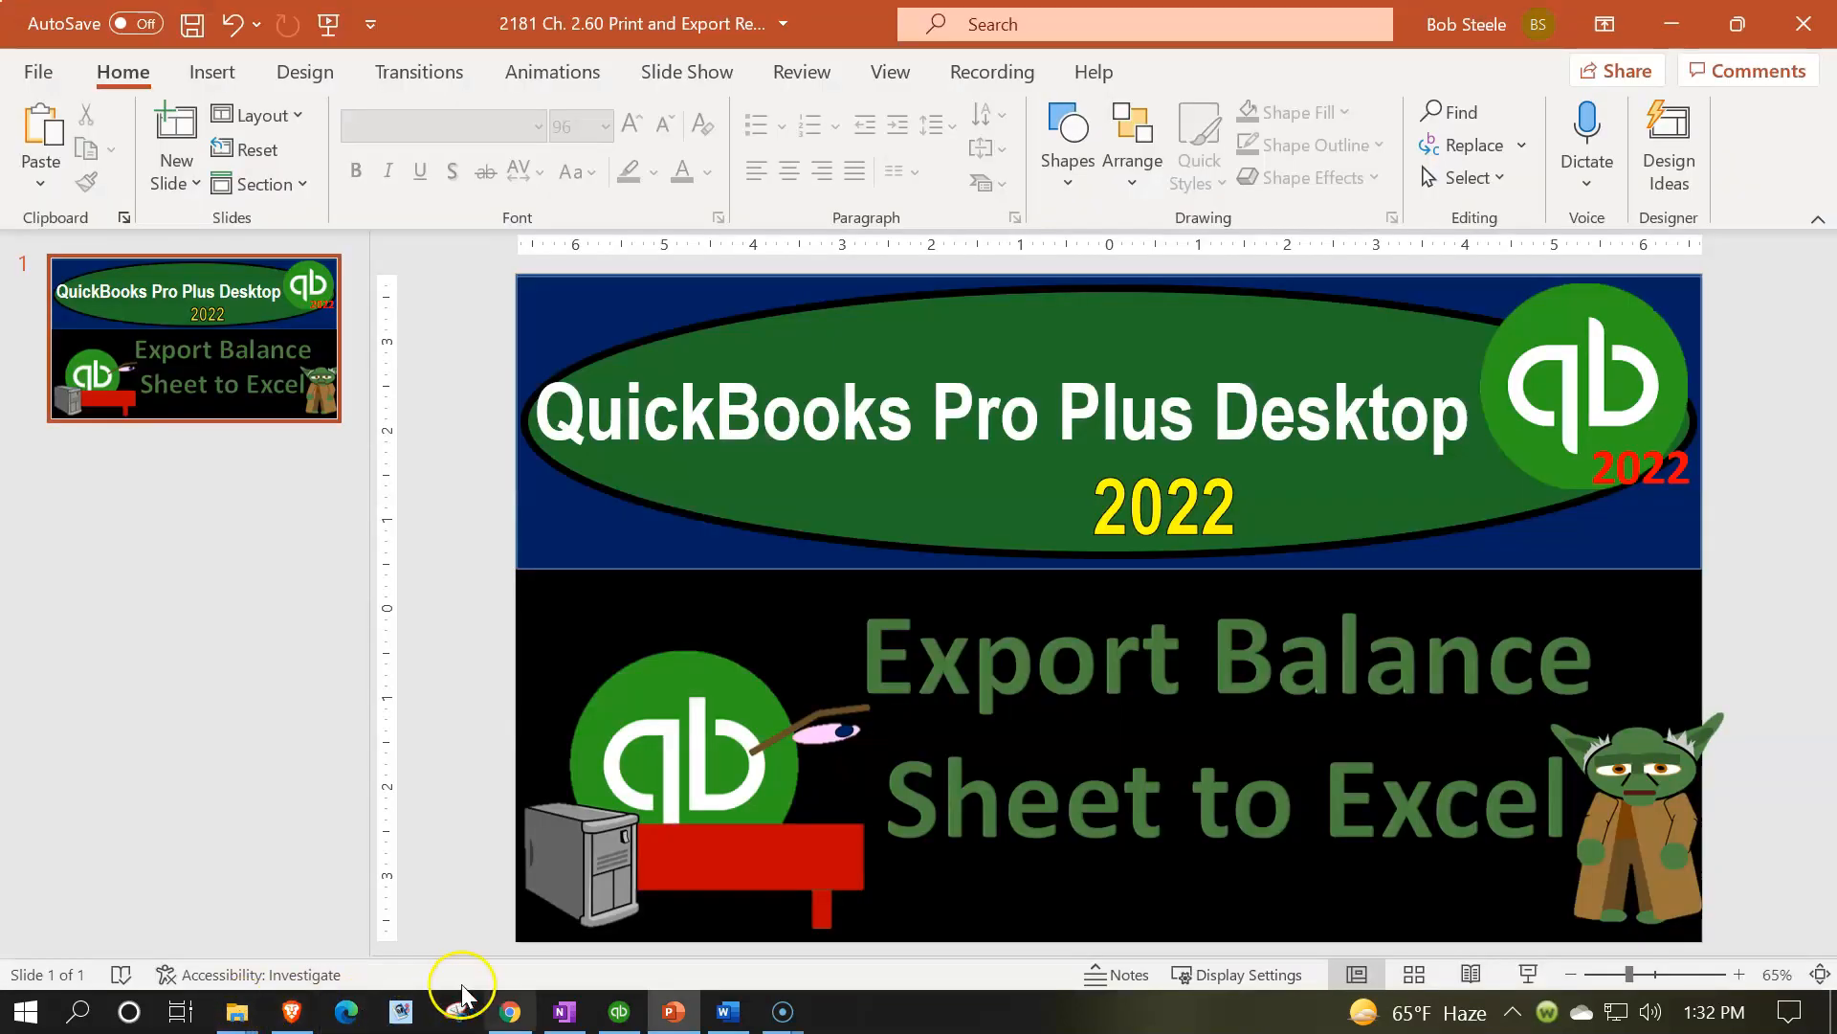
Switch to QuickBooks, run the memorized 3 Summary Balance Sheet By Month report, and export it to a new worksheet in the existing Reports March 2023 workbook
{"action": "left_click", "coordinate": [619, 1012]}
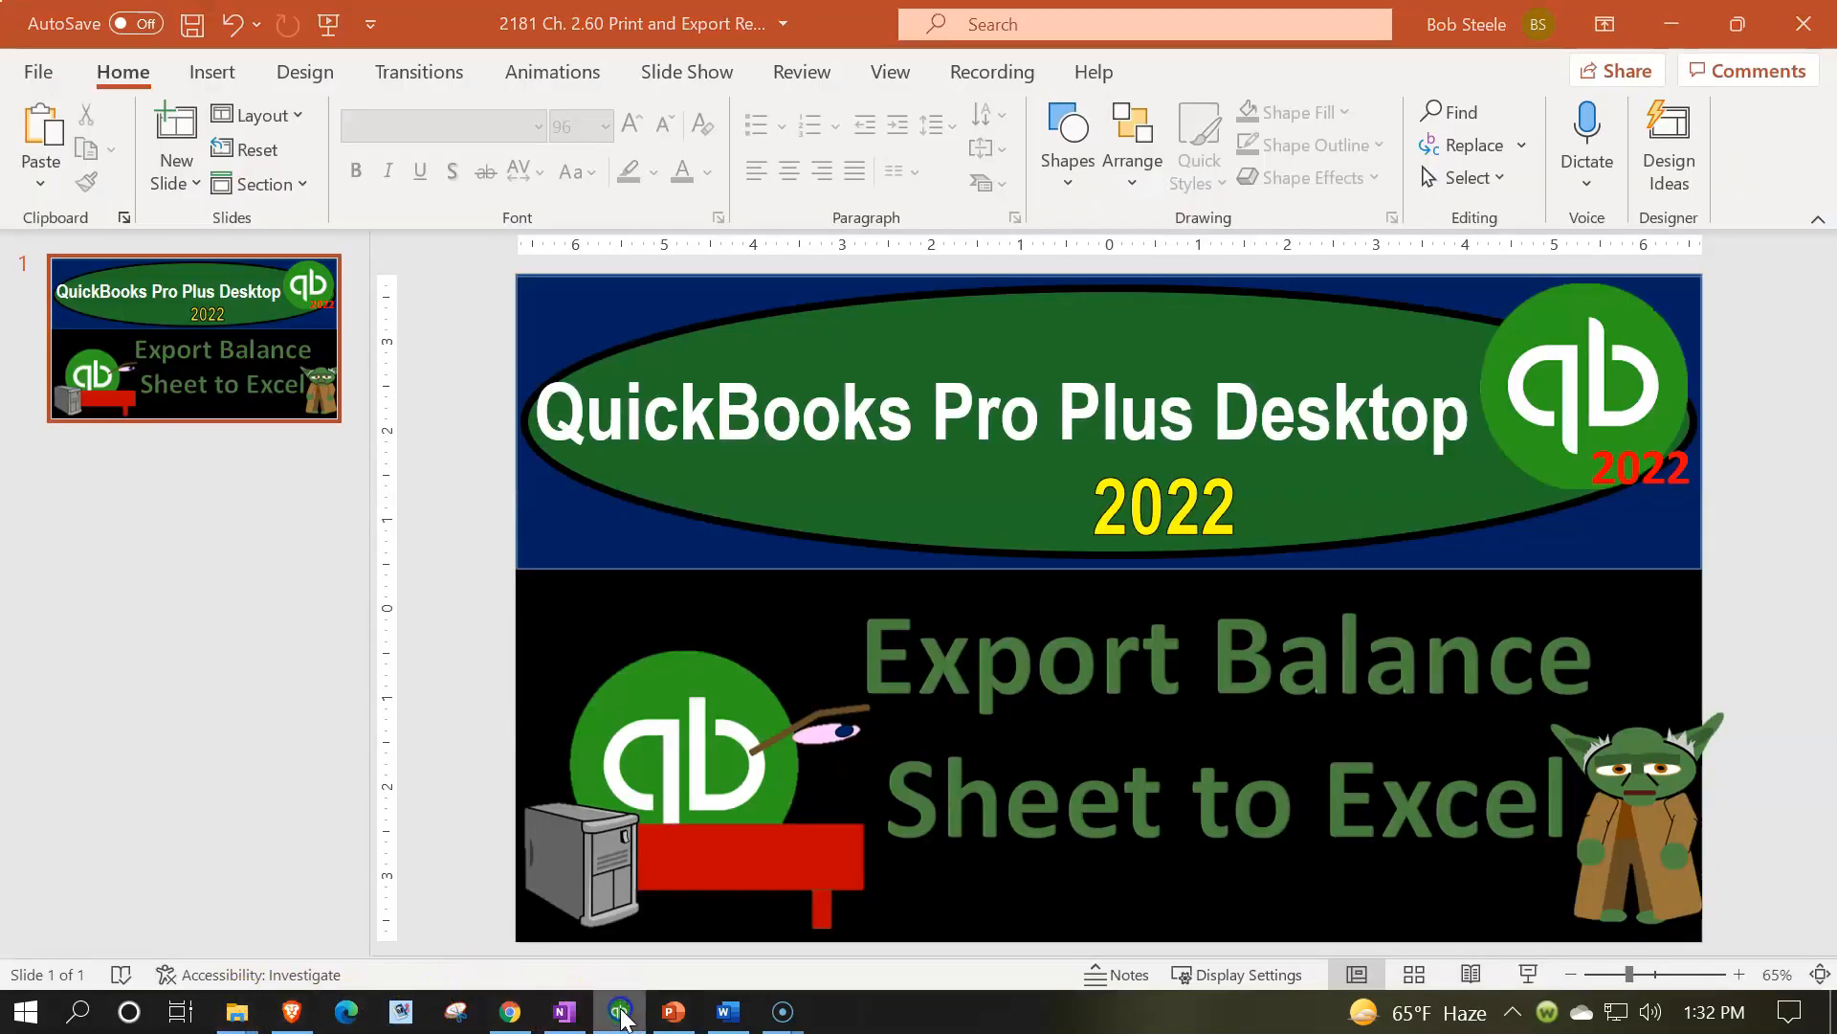
{"action": "left_click", "coordinate": [137, 409]}
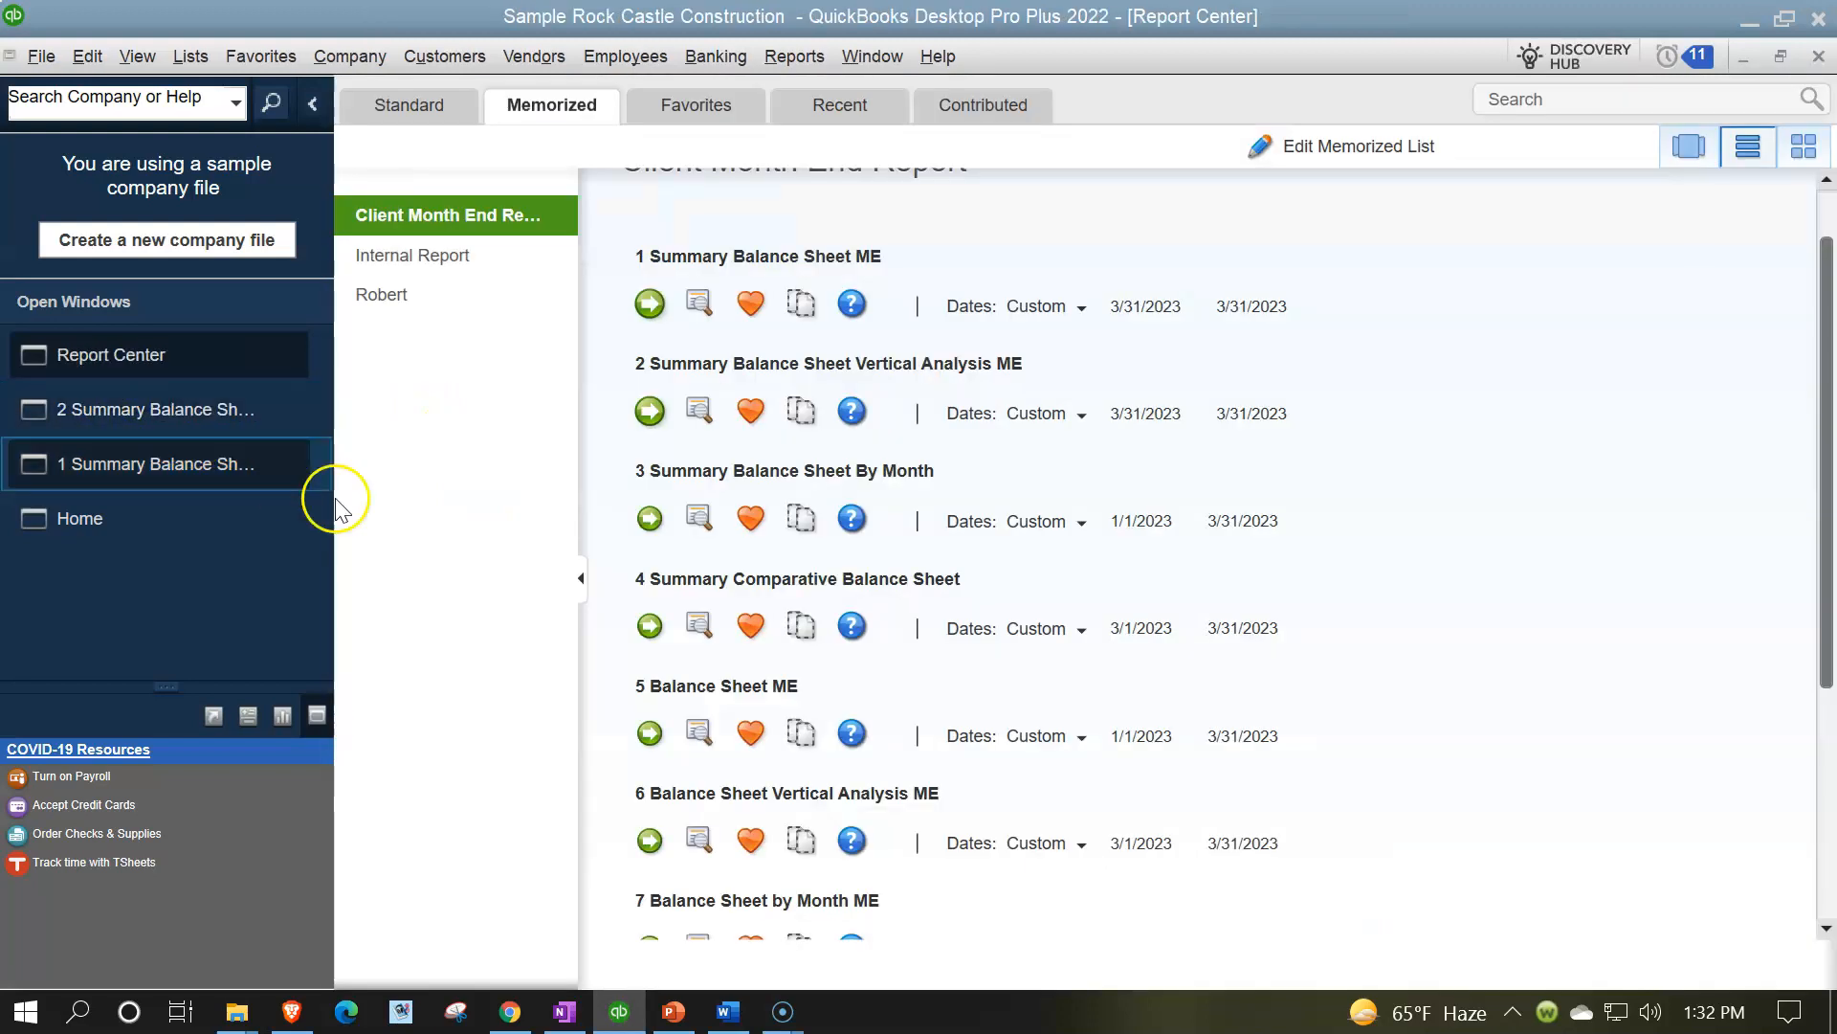
{"action": "left_click", "coordinate": [646, 522]}
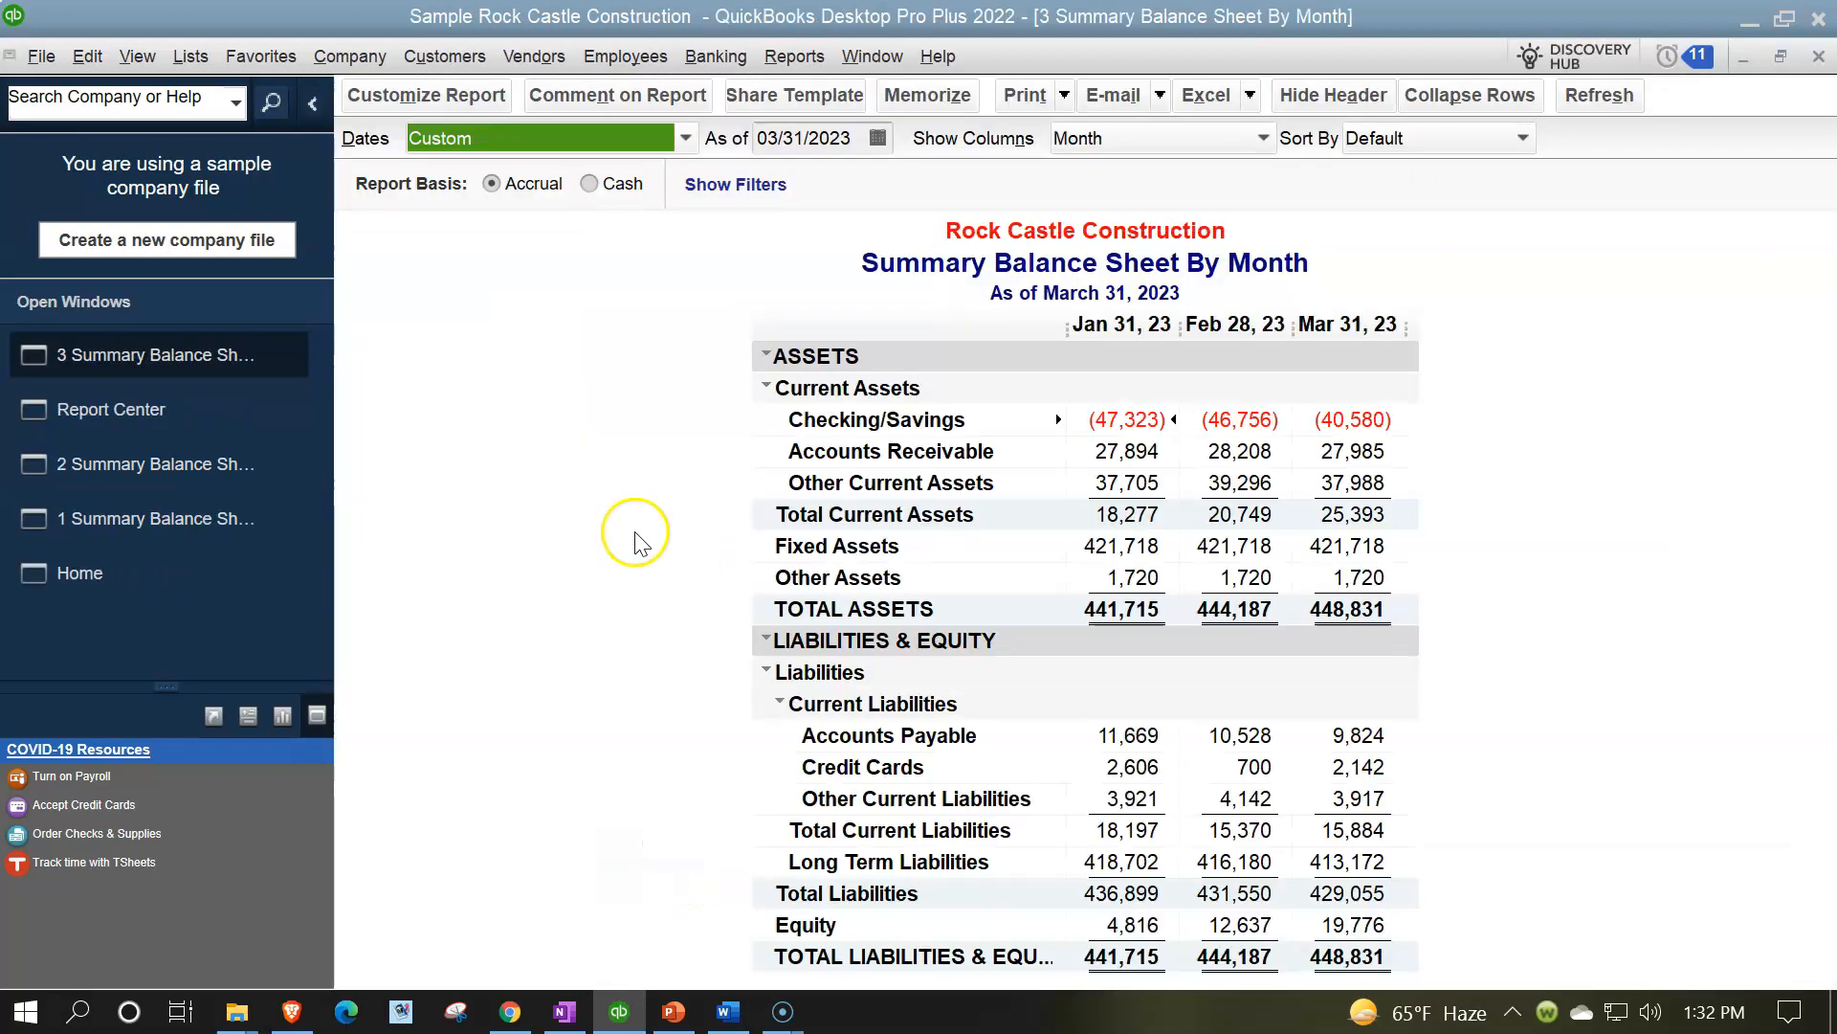
{"action": "left_click", "coordinate": [1248, 95]}
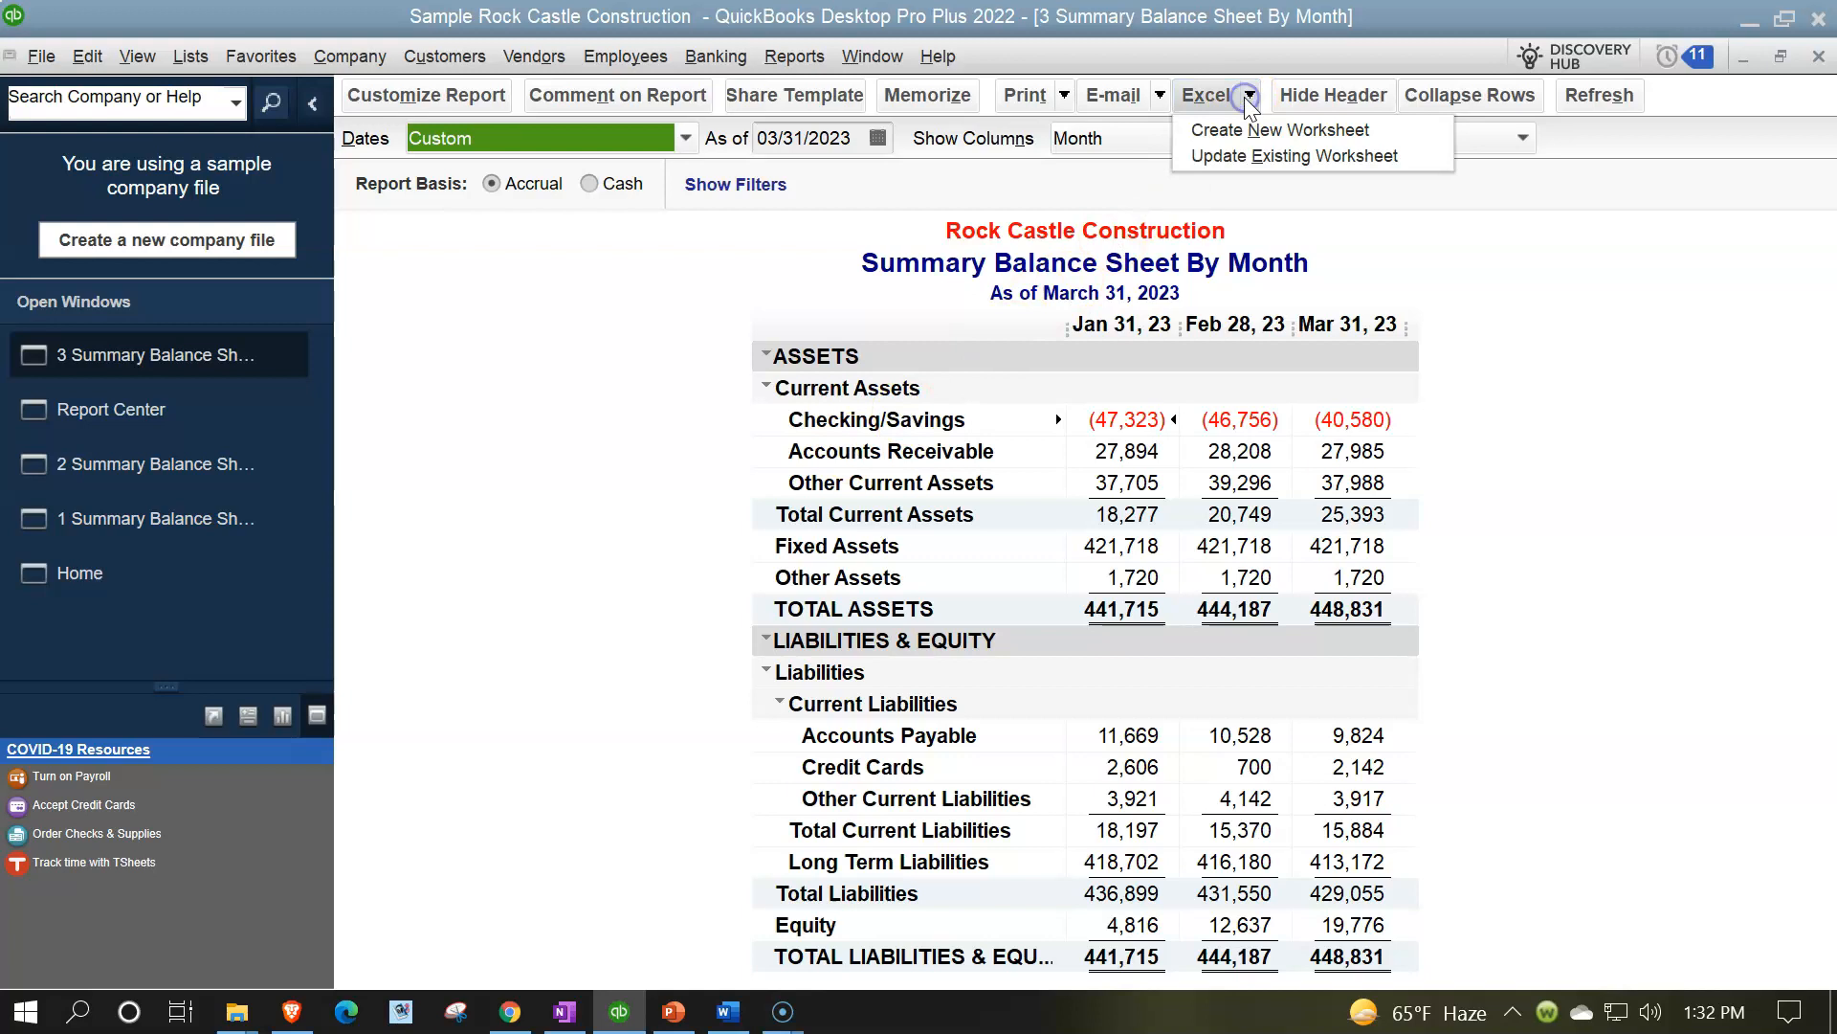
{"action": "left_click", "coordinate": [1249, 134]}
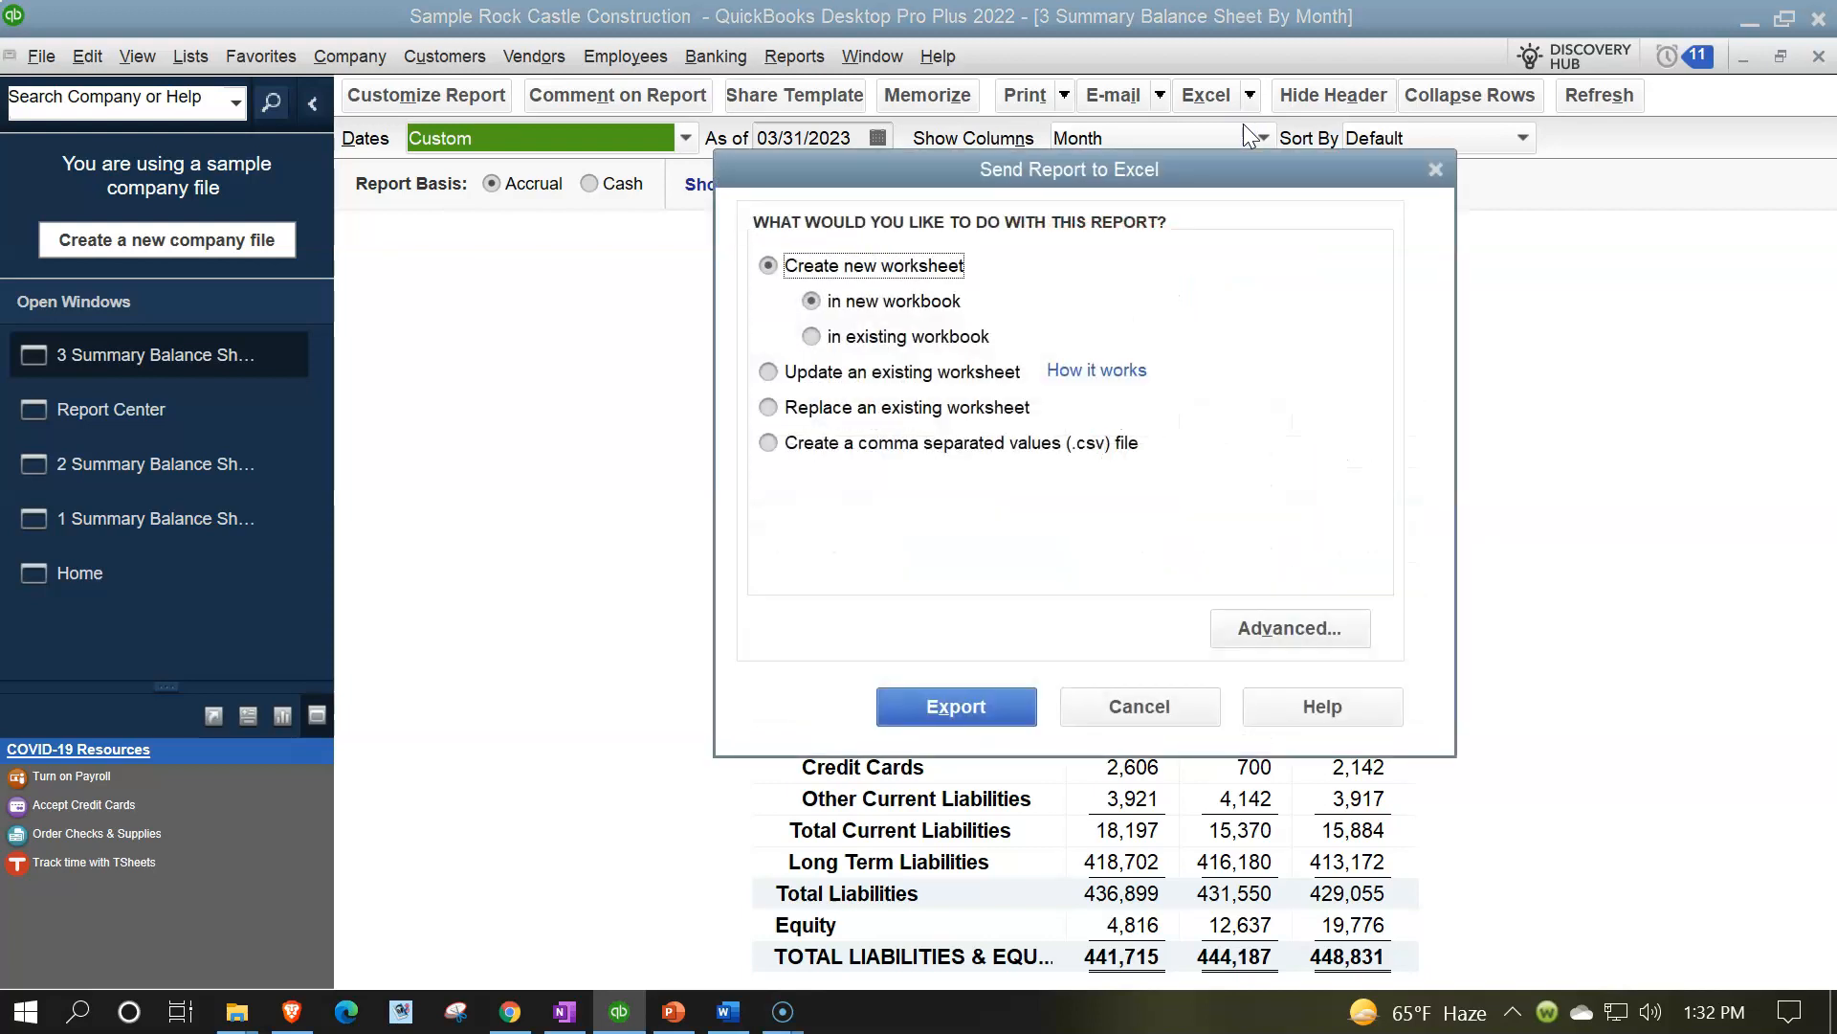
{"action": "left_click", "coordinate": [812, 336]}
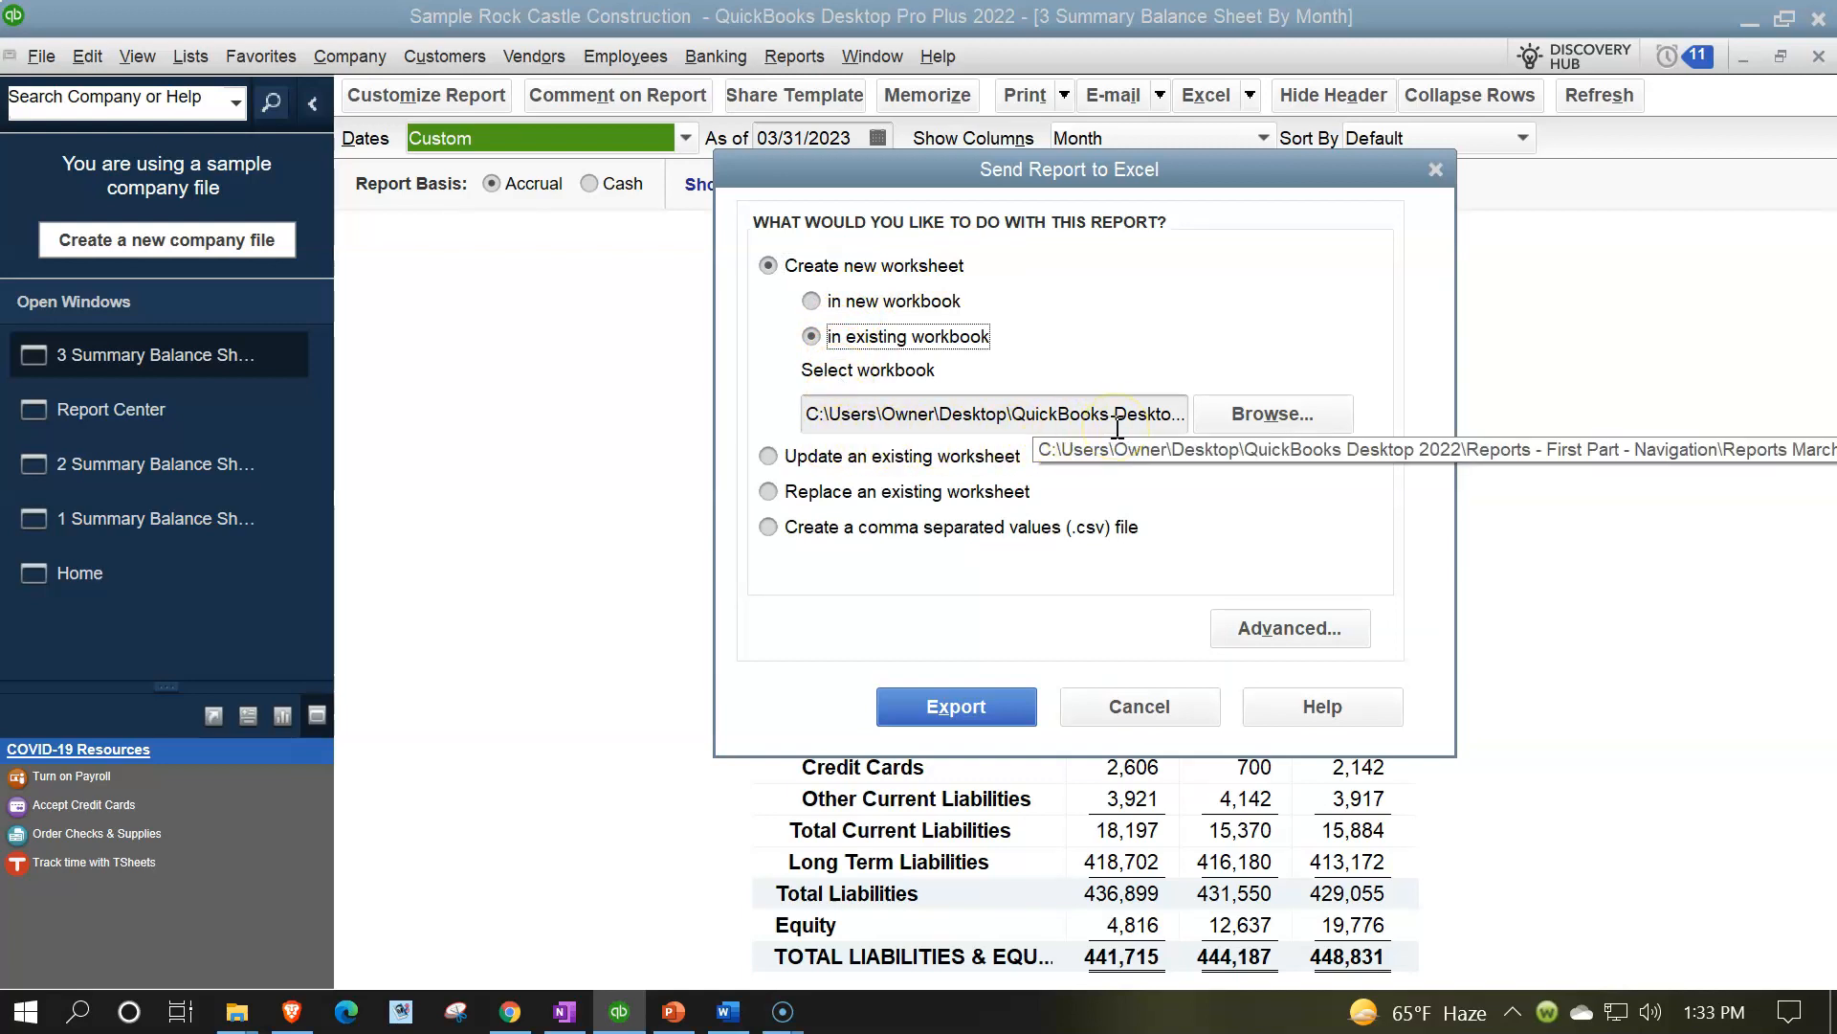
{"action": "left_click", "coordinate": [999, 706]}
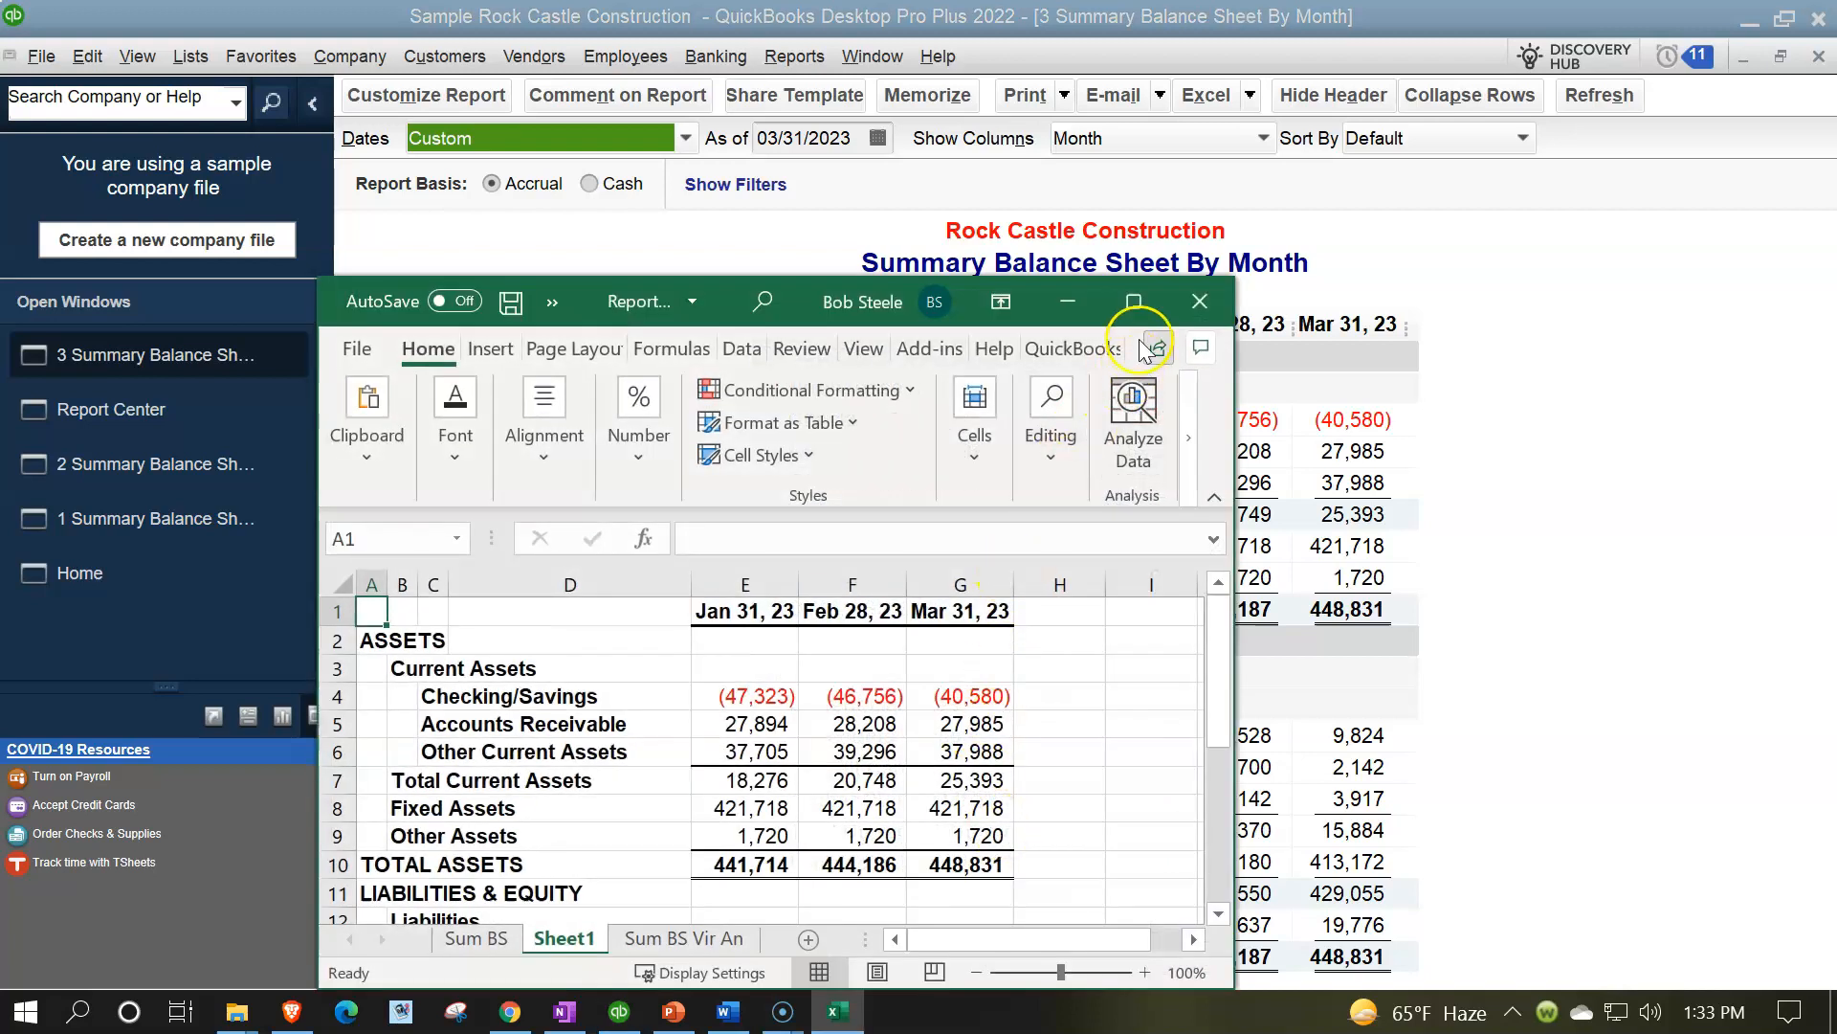
Maximize the Excel window and place Sheet1 after the Sum BS Vir An worksheet
{"action": "left_click", "coordinate": [1134, 301]}
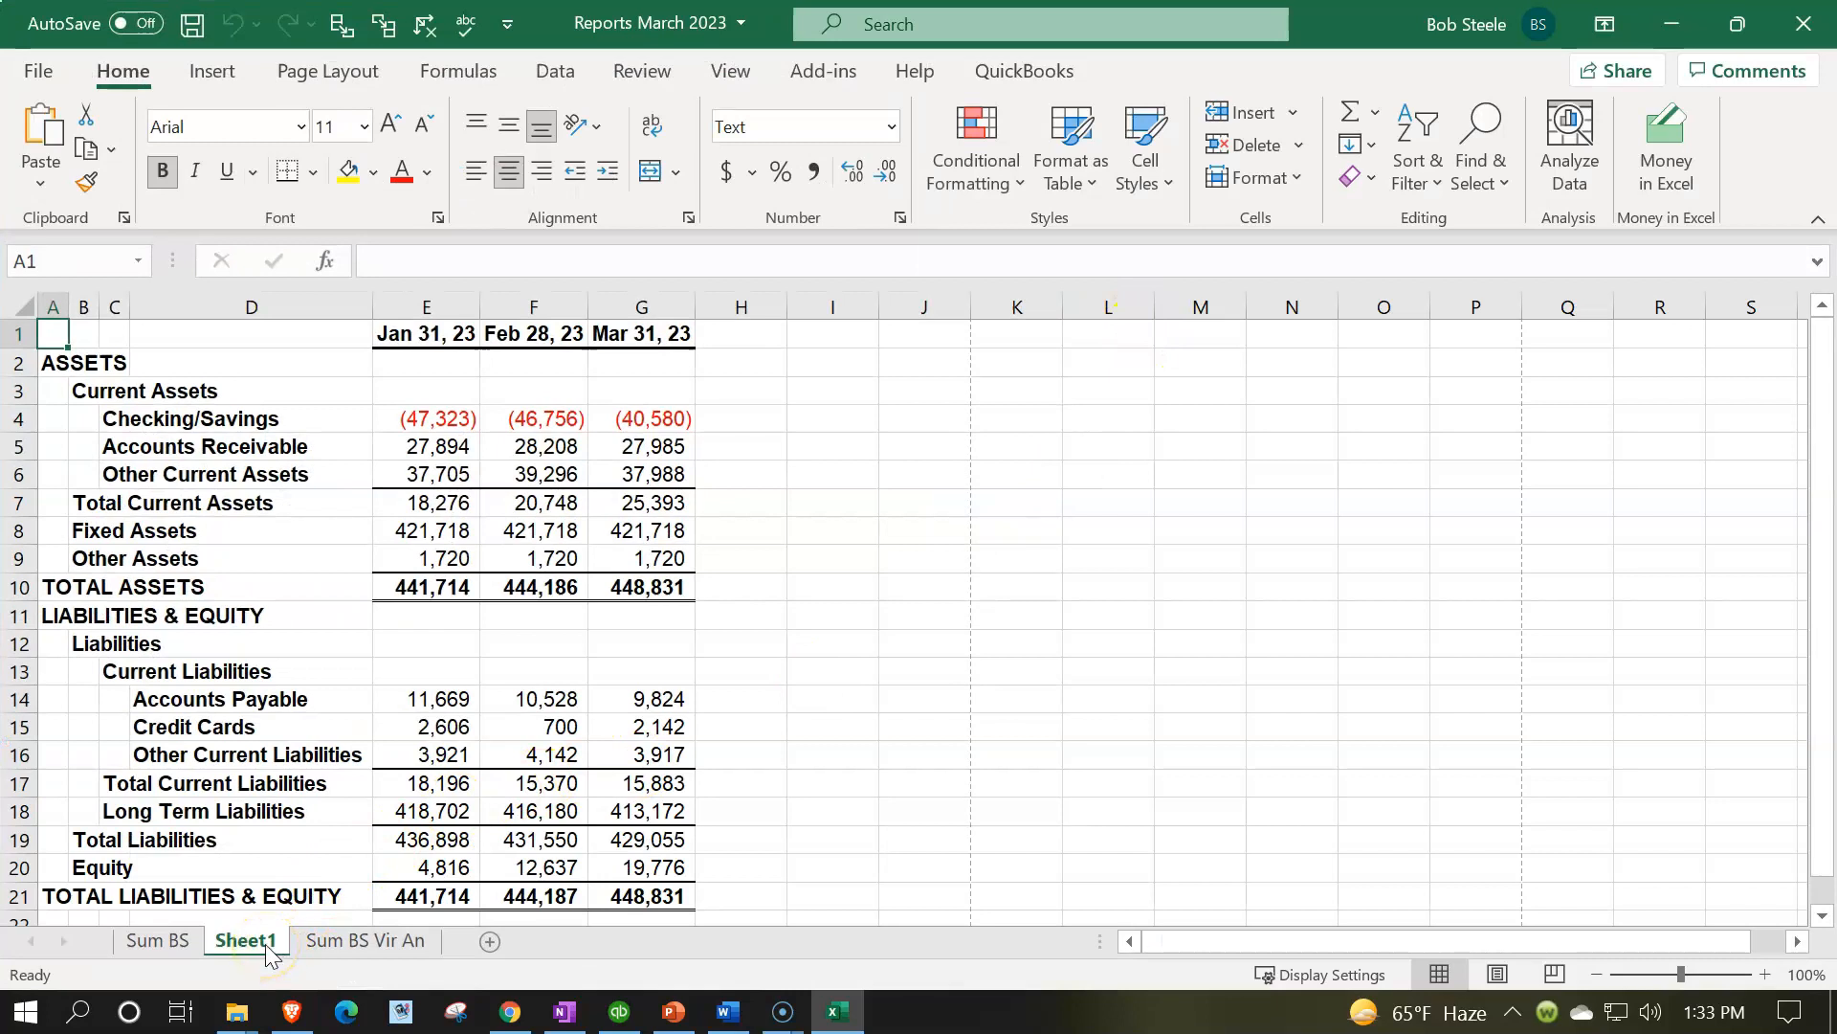
{"action": "left_click_drag", "start_coordinate": [266, 945], "coordinate": [461, 920]}
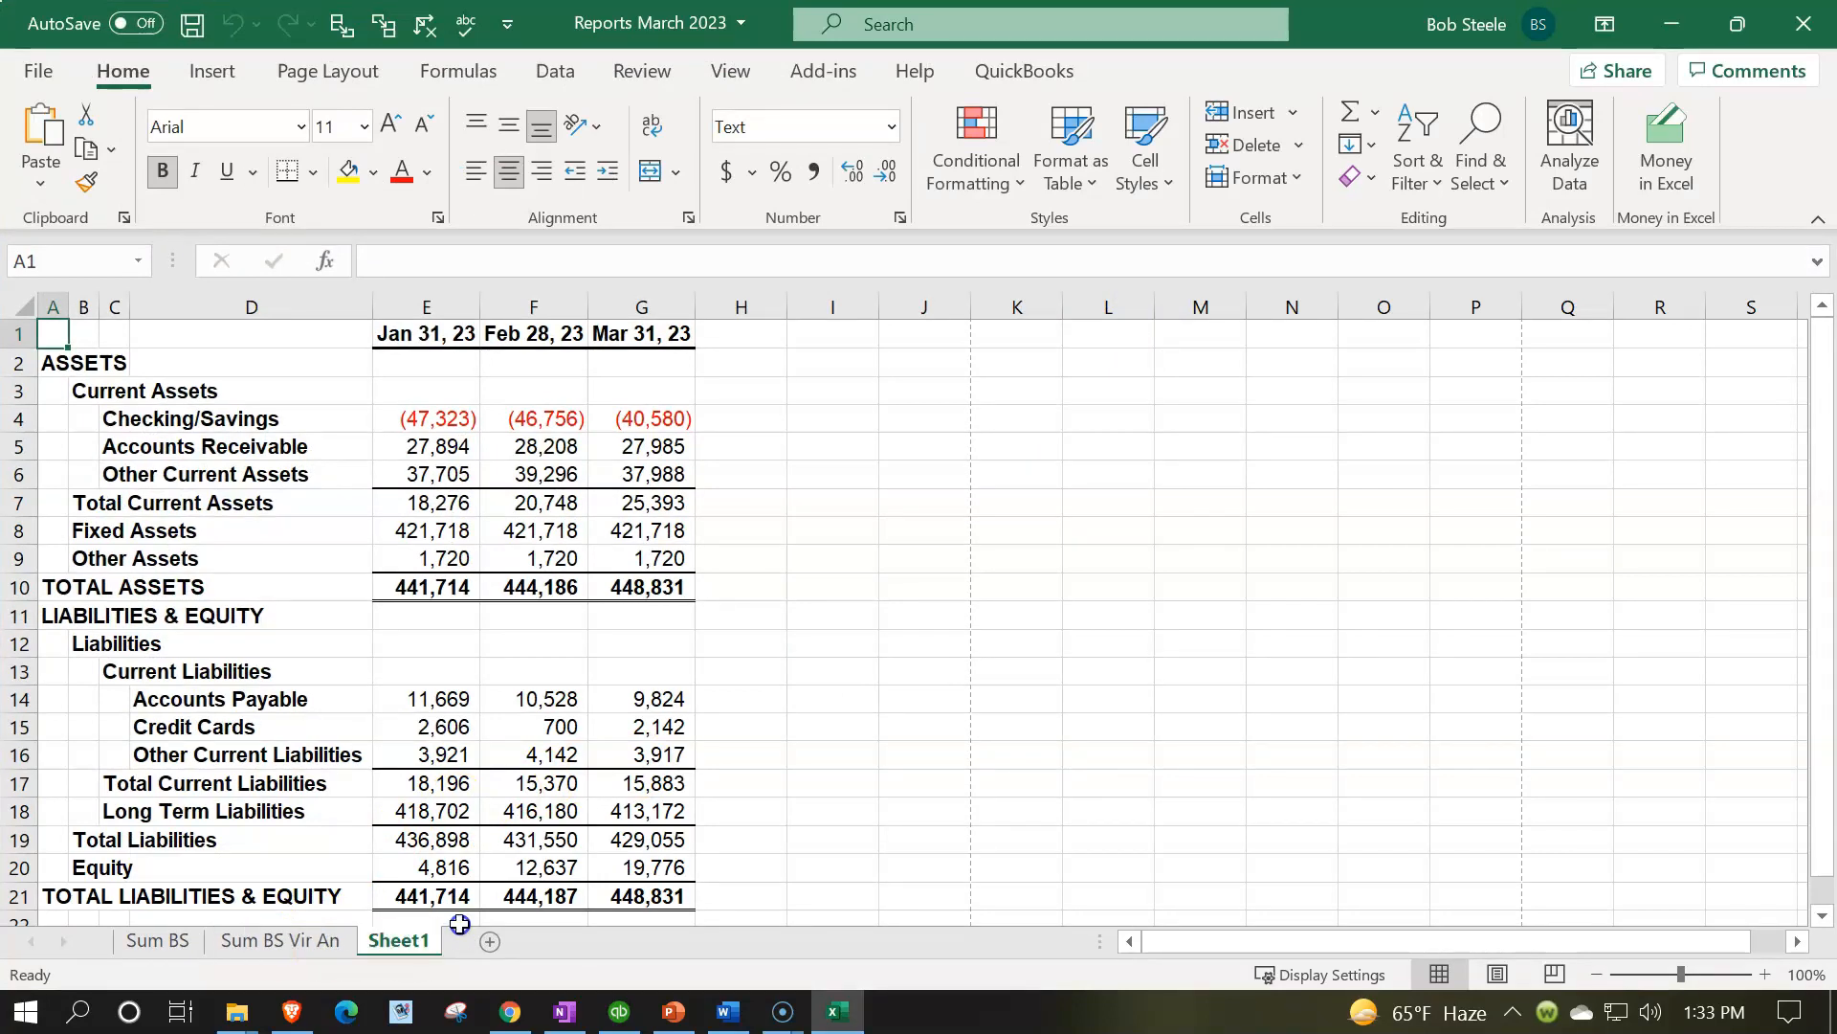
{"action": "left_click", "coordinate": [619, 1015]}
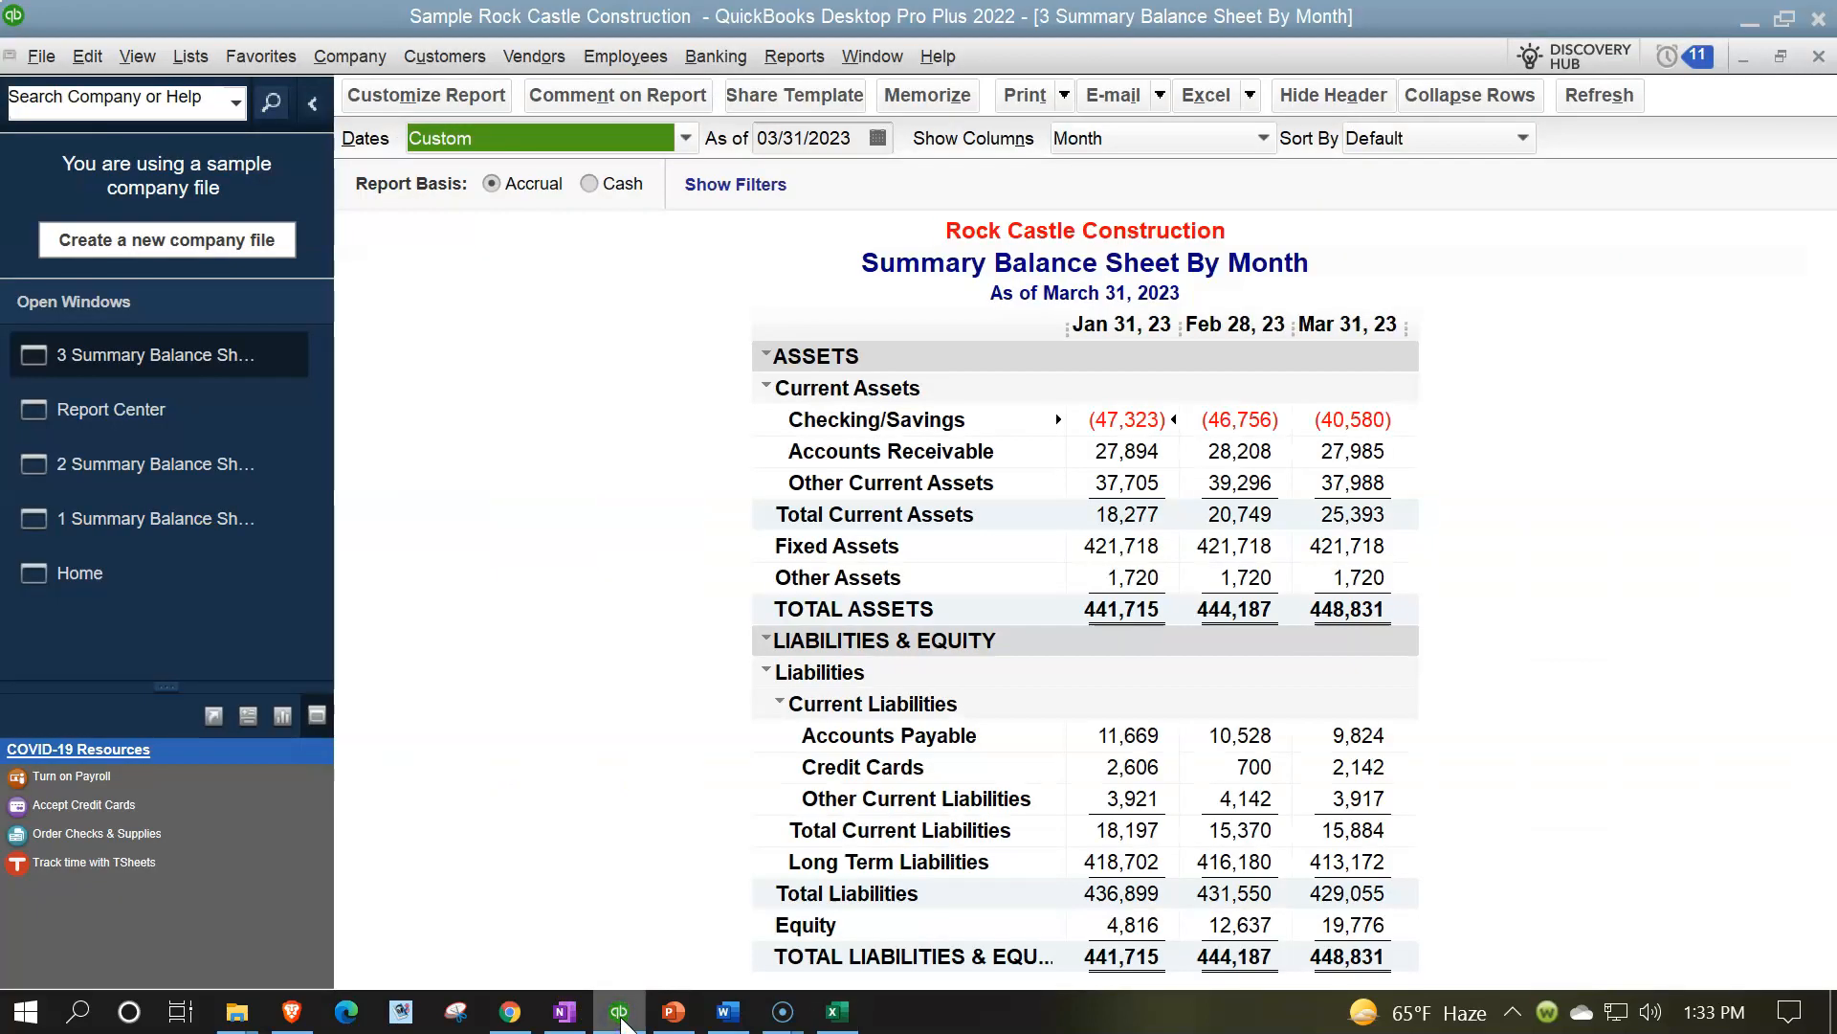
{"action": "left_click", "coordinate": [619, 1015]}
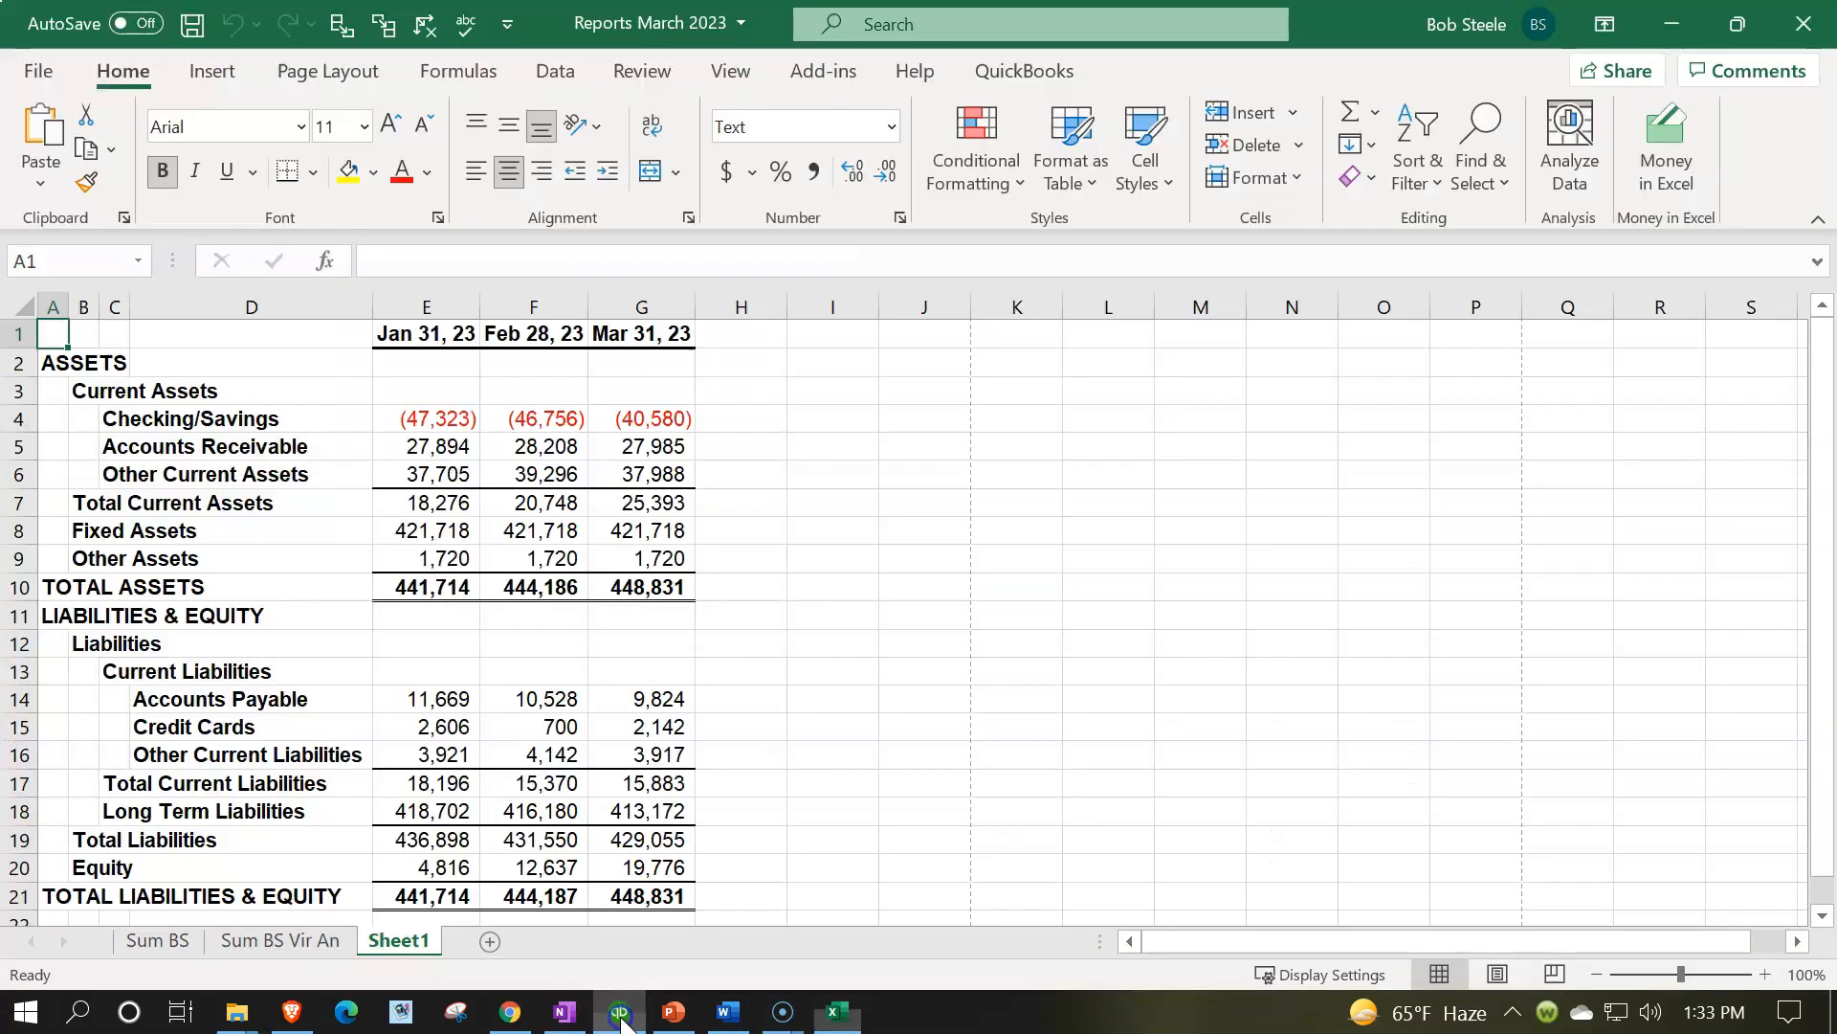
Rename Sheet1 as Sum BS by Month, and close the workbook with its changes saved
{"action": "double_click", "coordinate": [399, 940]}
{"action": "type", "text": "Sum"}
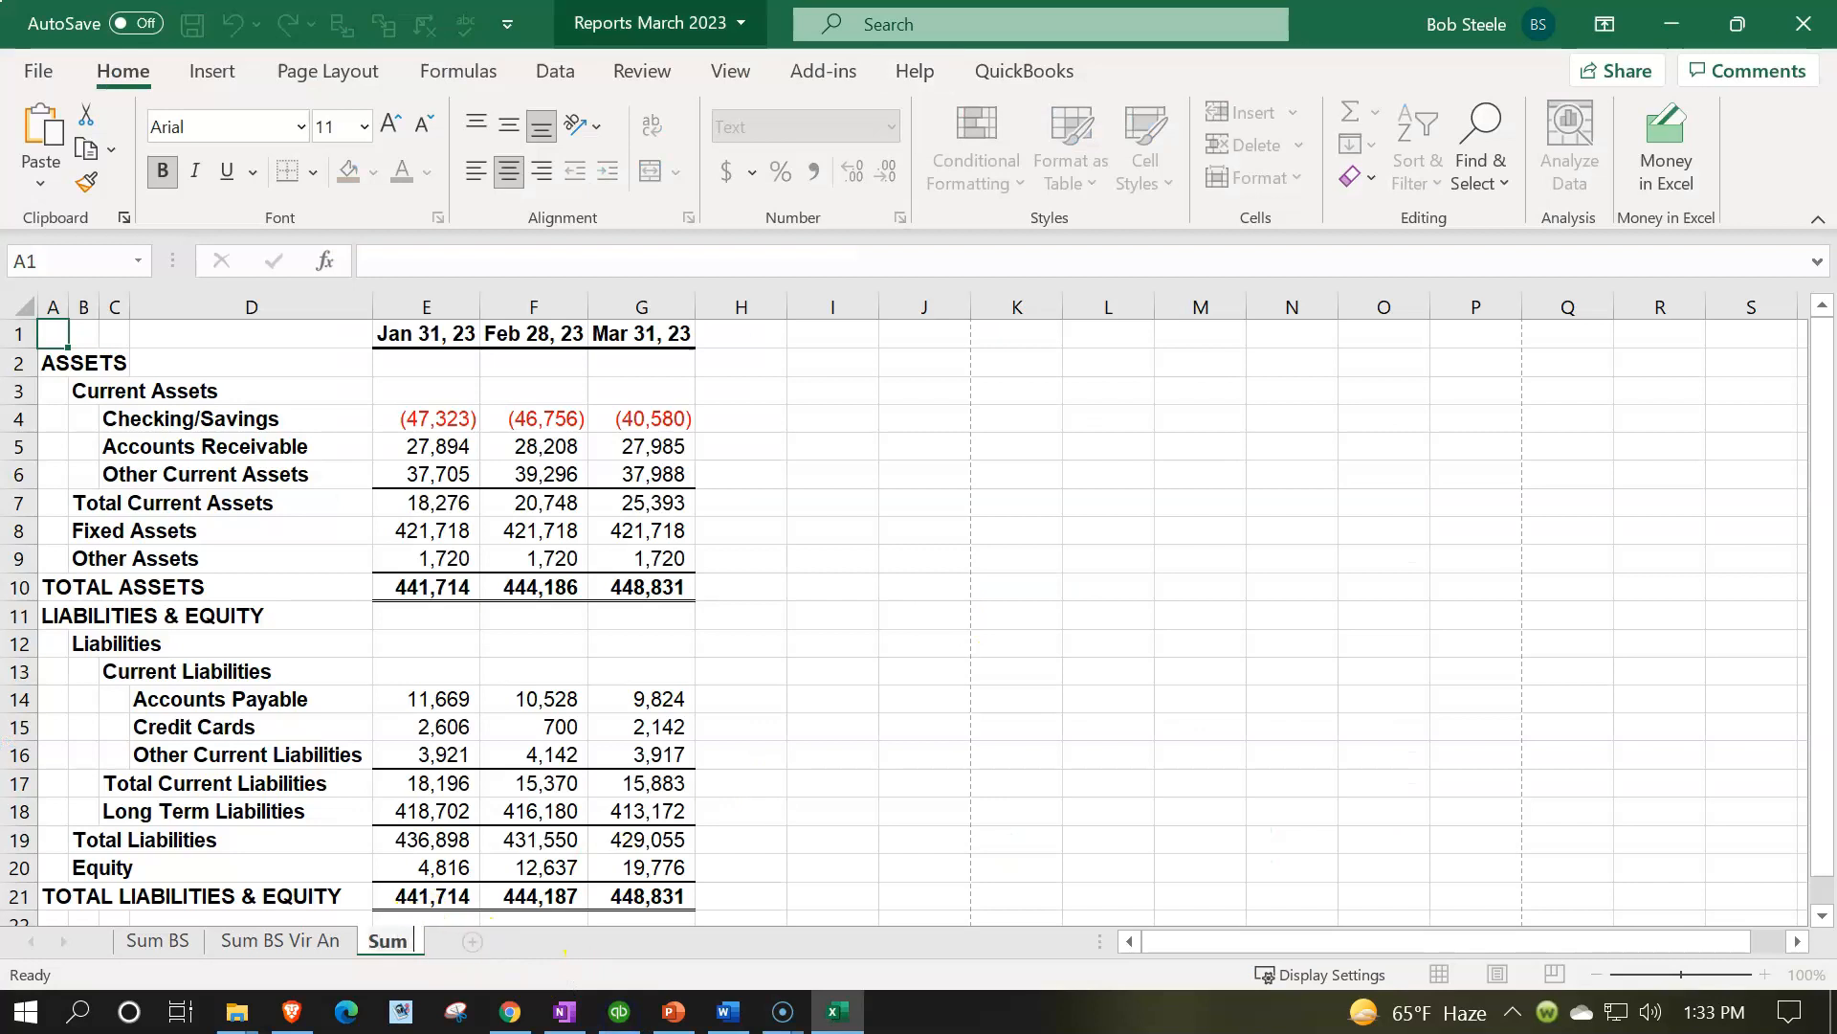
{"action": "type", "text": " BS by Month"}
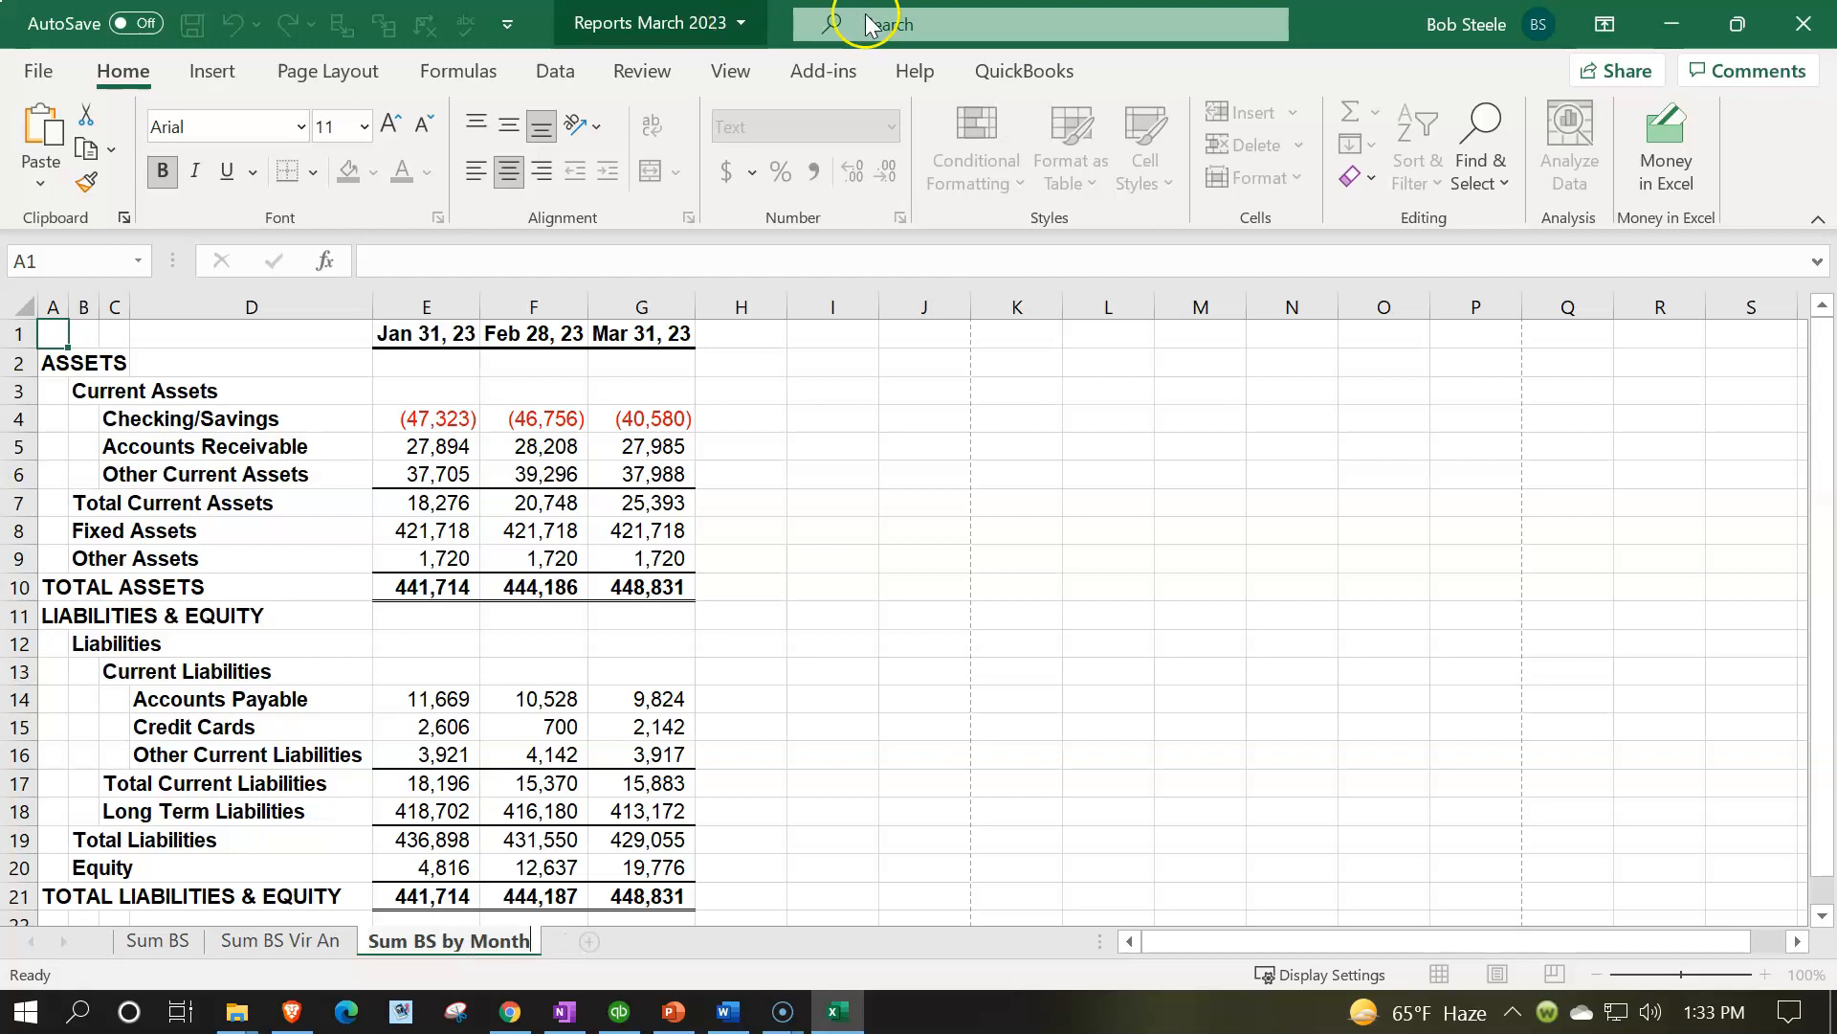
{"action": "left_click", "coordinate": [1144, 484]}
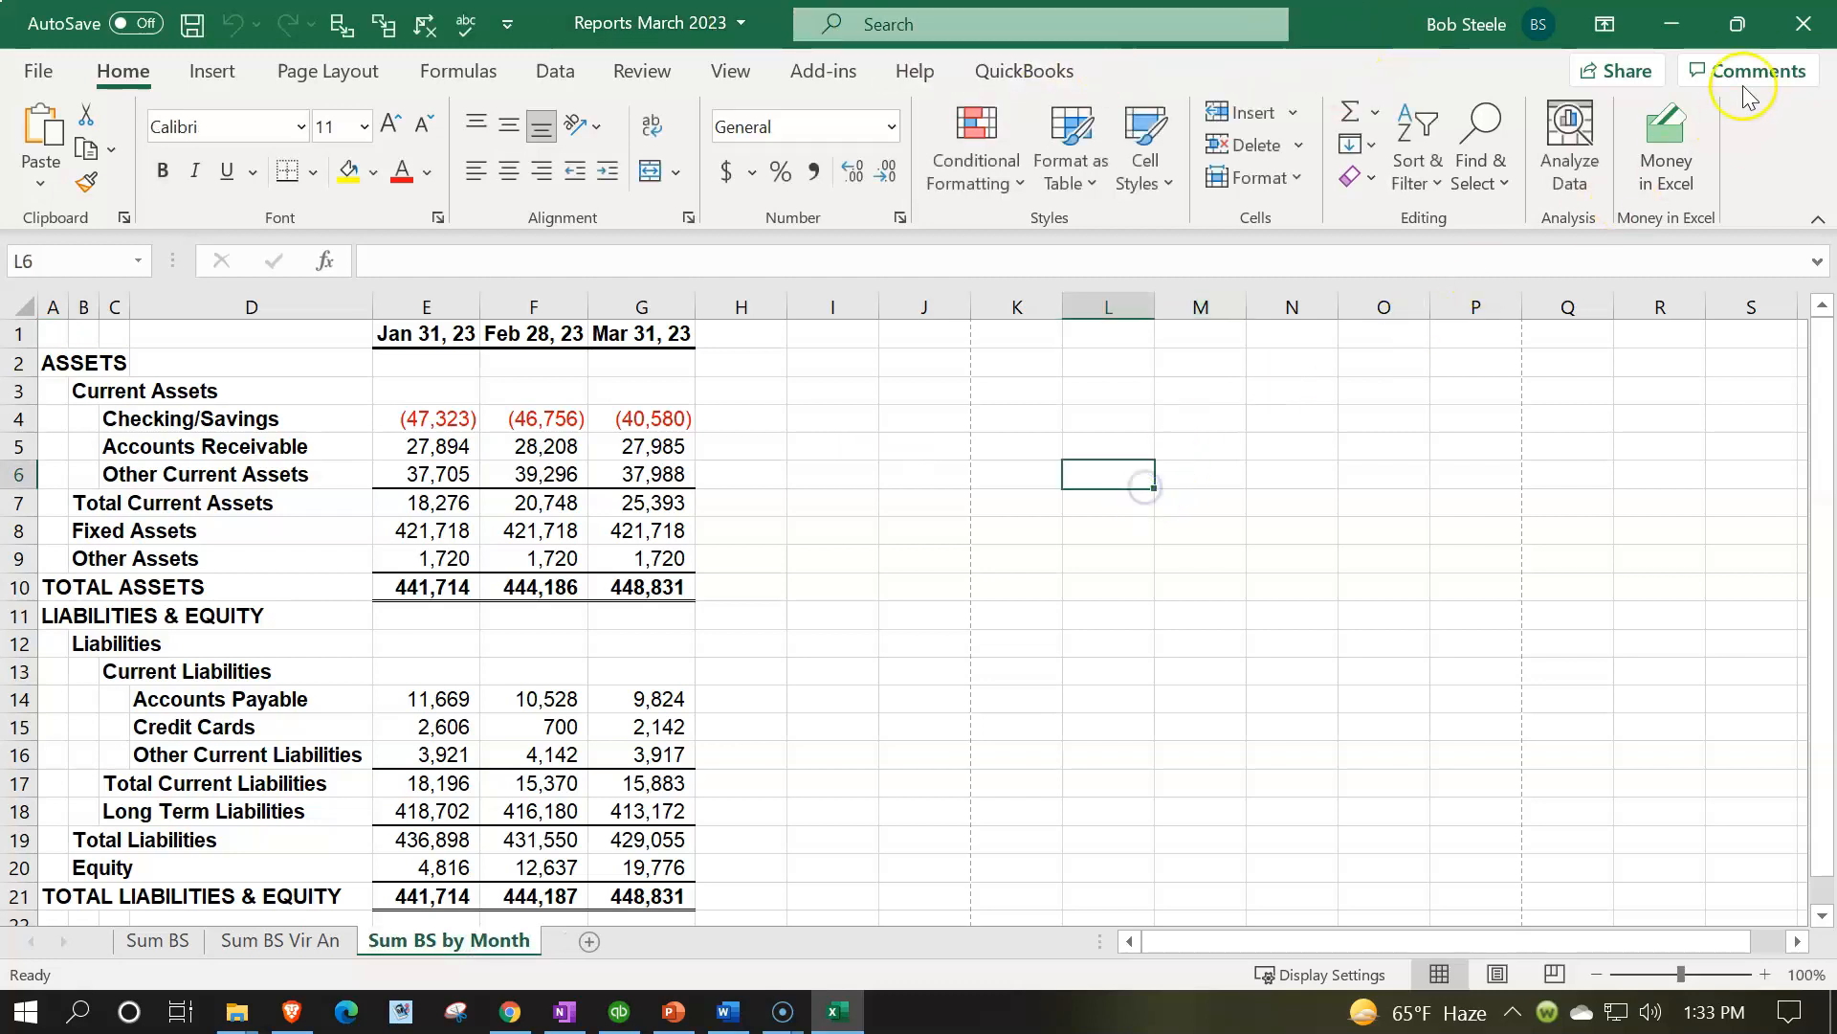
{"action": "left_click", "coordinate": [1804, 24]}
{"action": "left_click", "coordinate": [821, 544]}
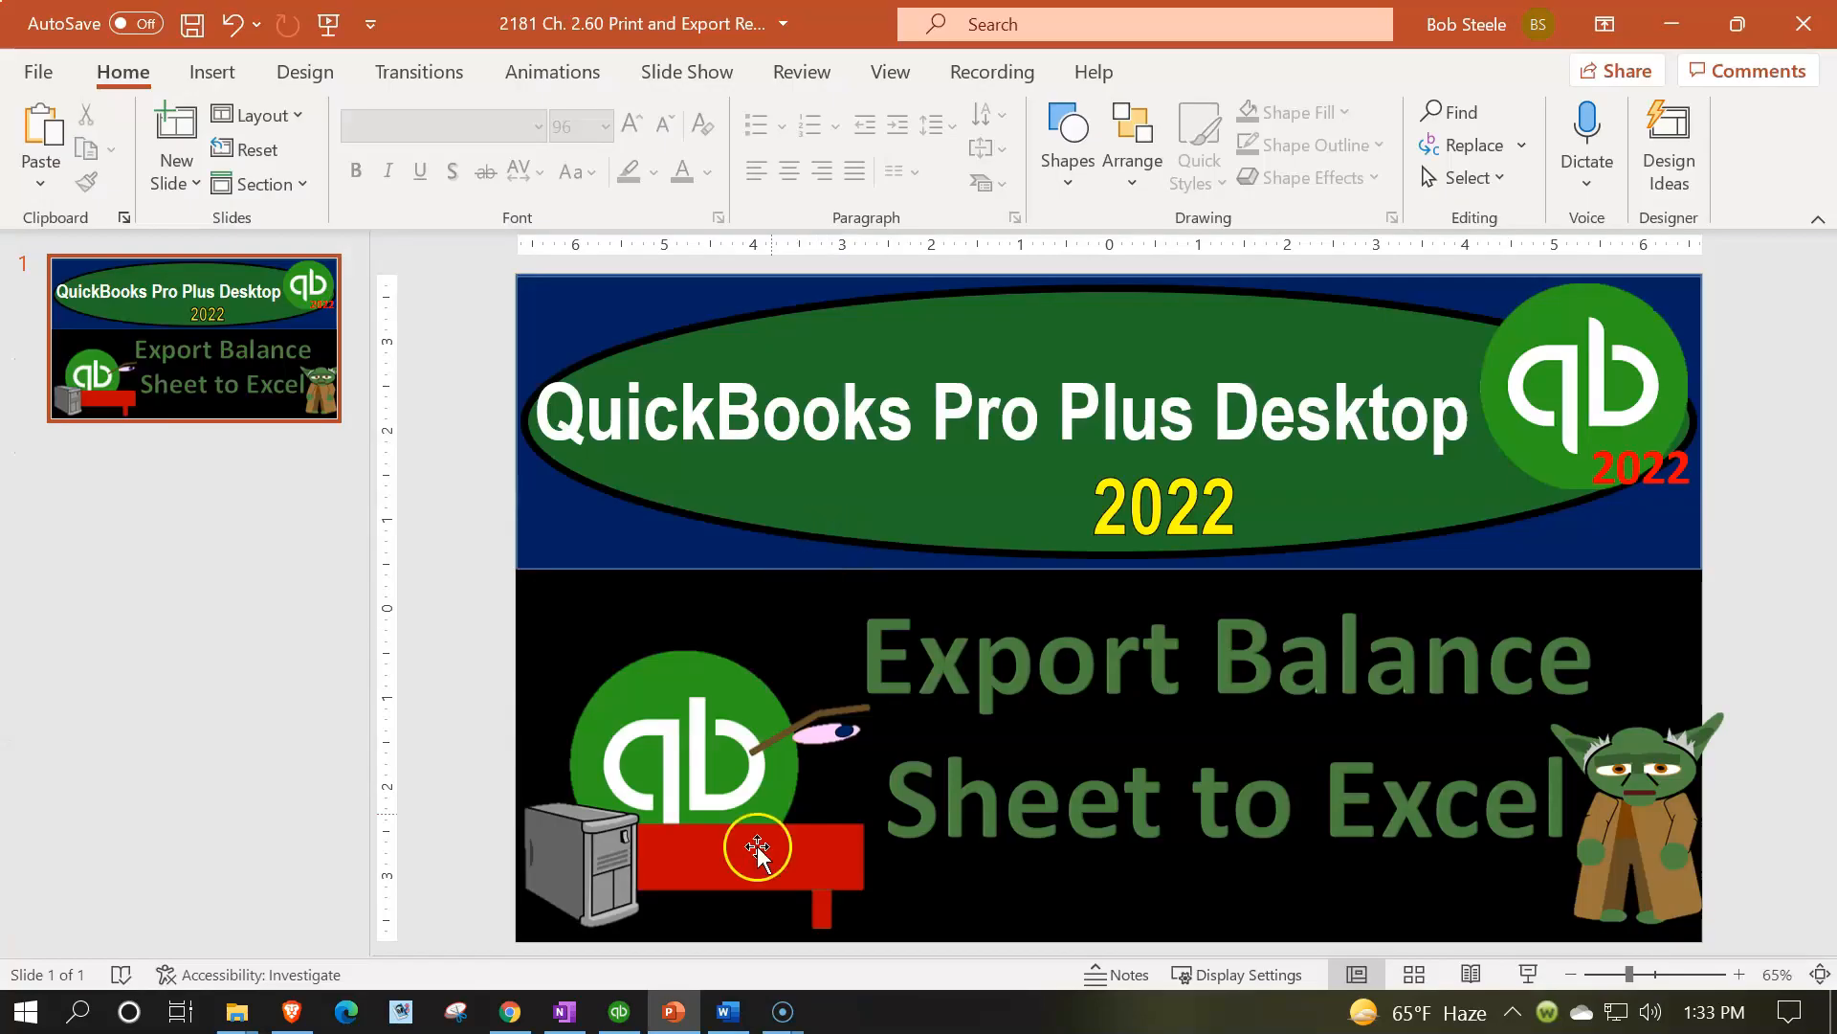
In QuickBooks, run the memorized 4 Summary Comparative Balance Sheet report and export it to a new worksheet in the existing Reports March 2023 workbook
{"action": "left_click", "coordinate": [620, 1013]}
{"action": "left_click", "coordinate": [144, 410]}
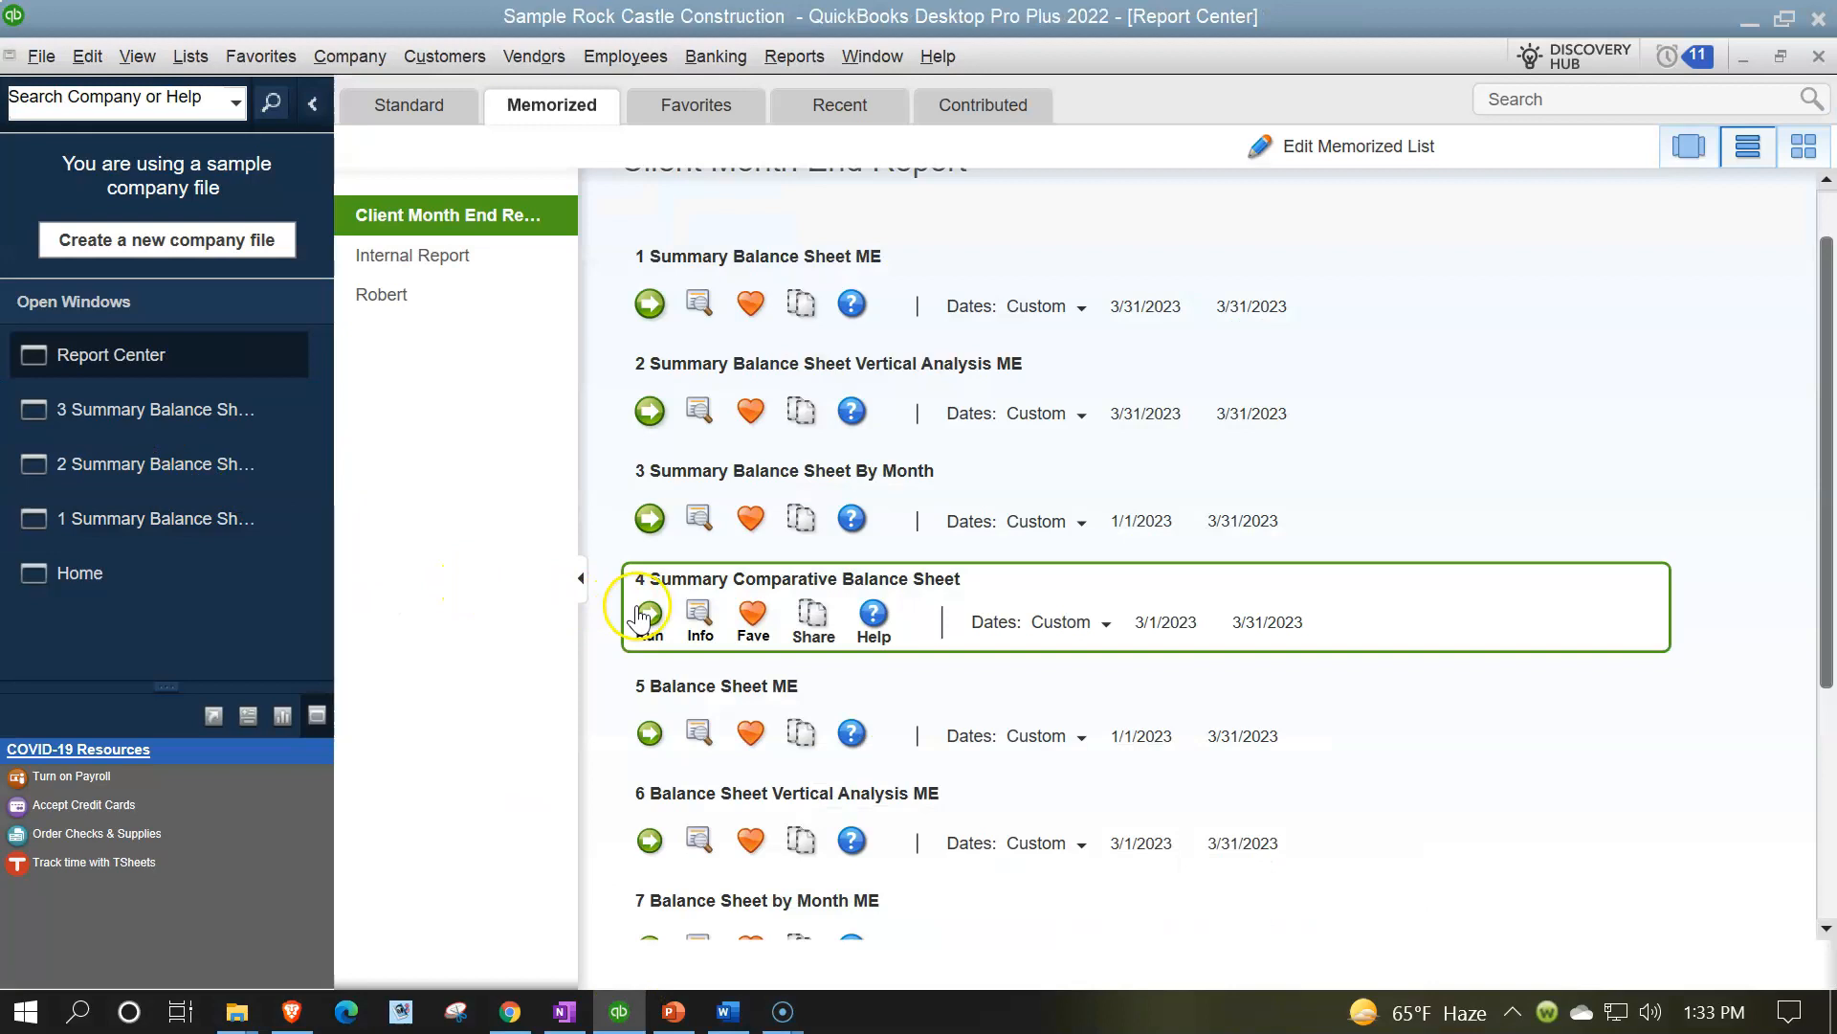
{"action": "left_click", "coordinate": [636, 626]}
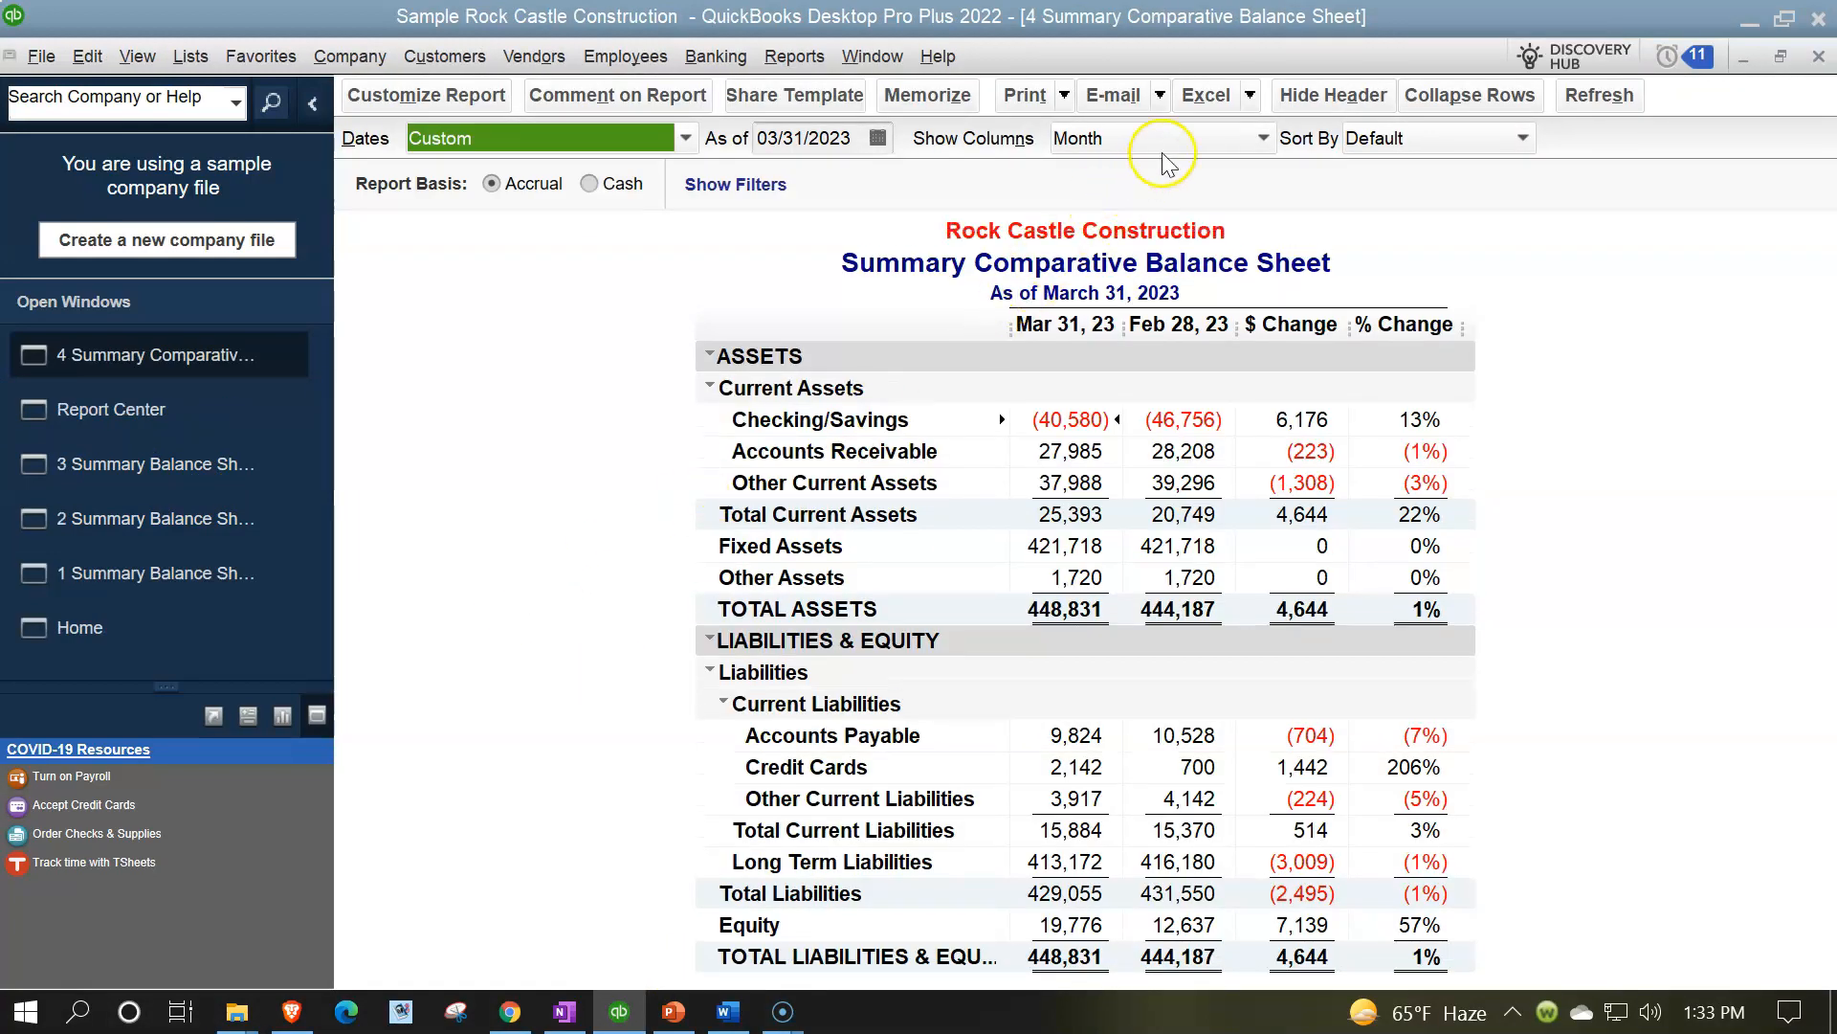
{"action": "left_click", "coordinate": [1234, 96]}
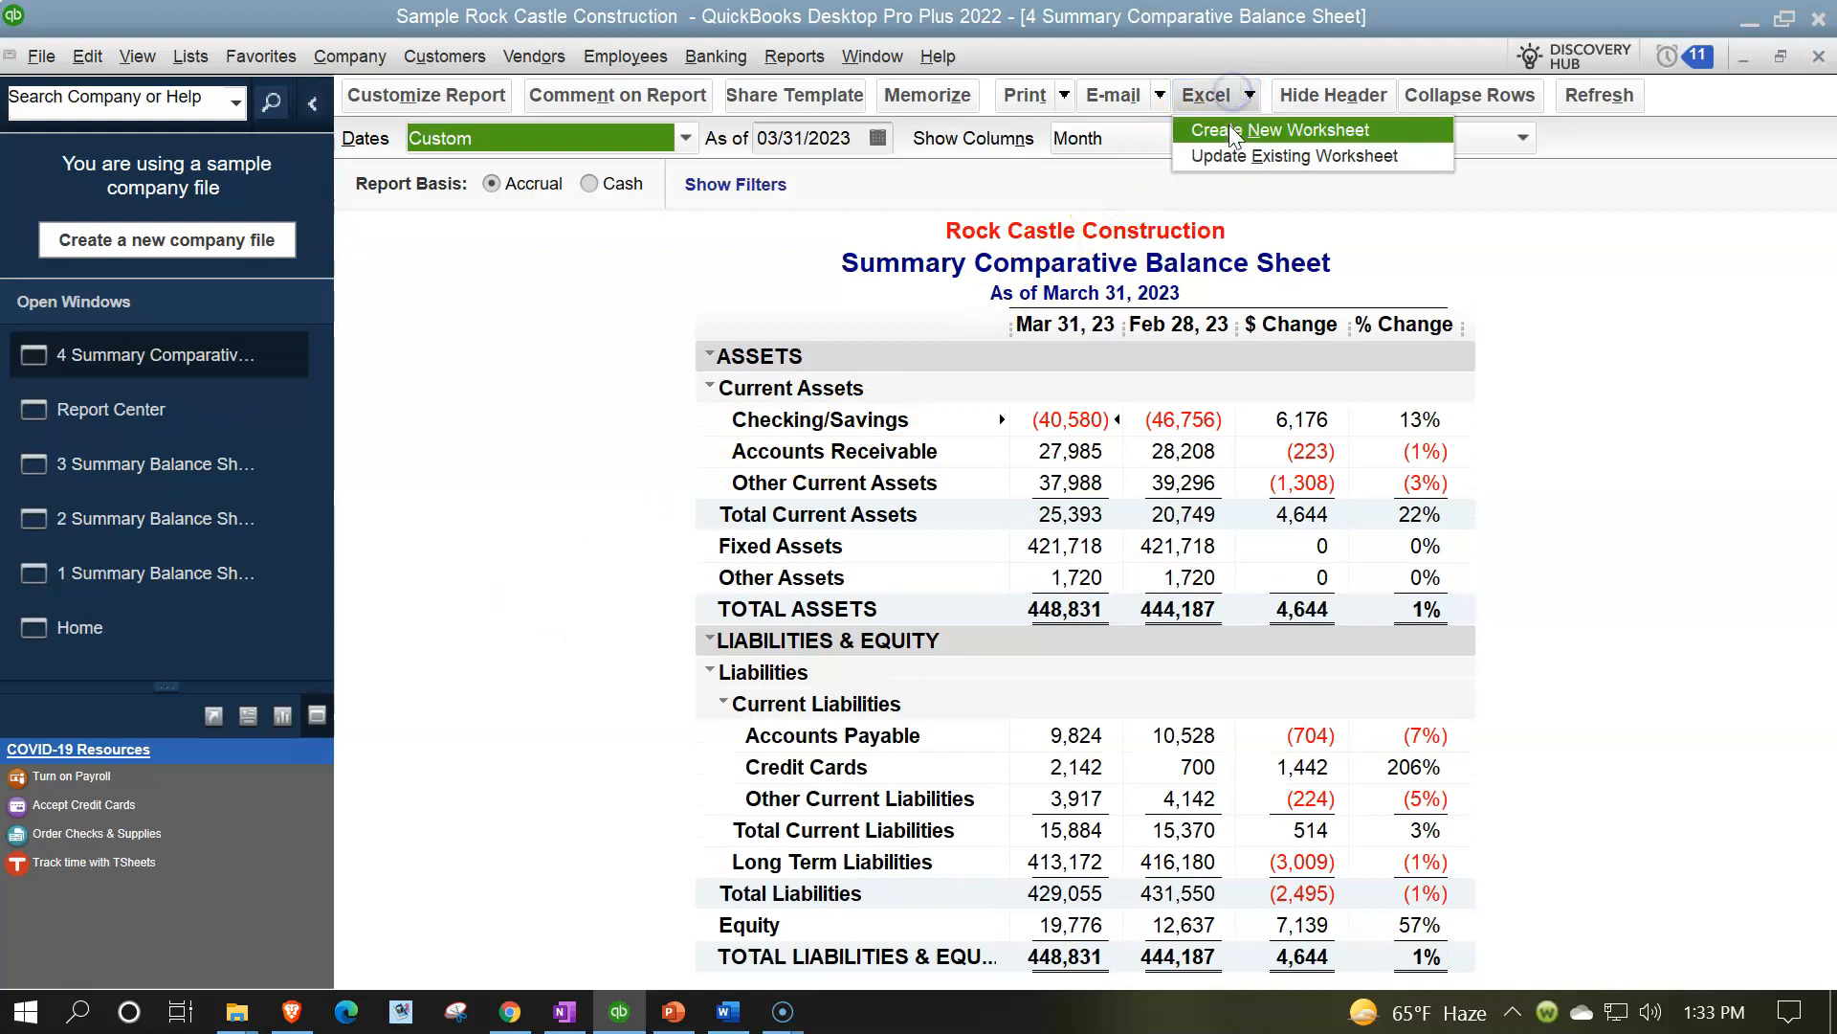
{"action": "left_click", "coordinate": [1233, 131]}
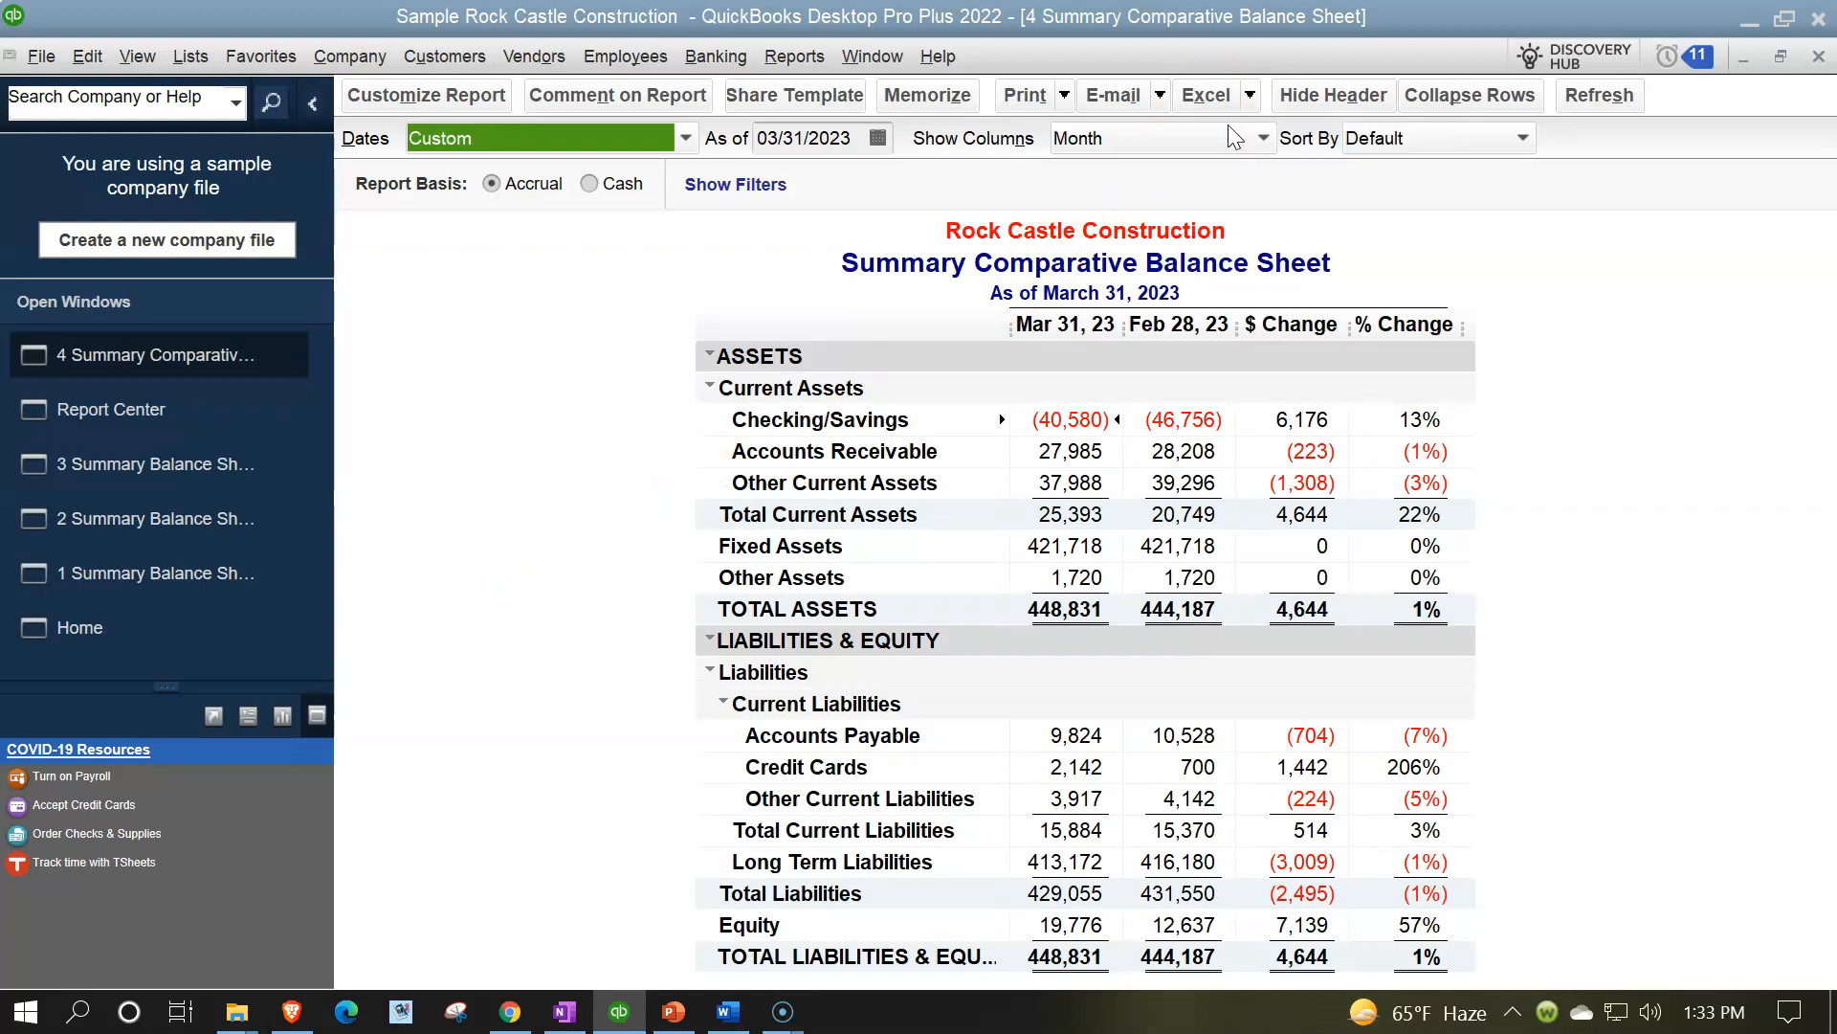
{"action": "left_click", "coordinate": [858, 340]}
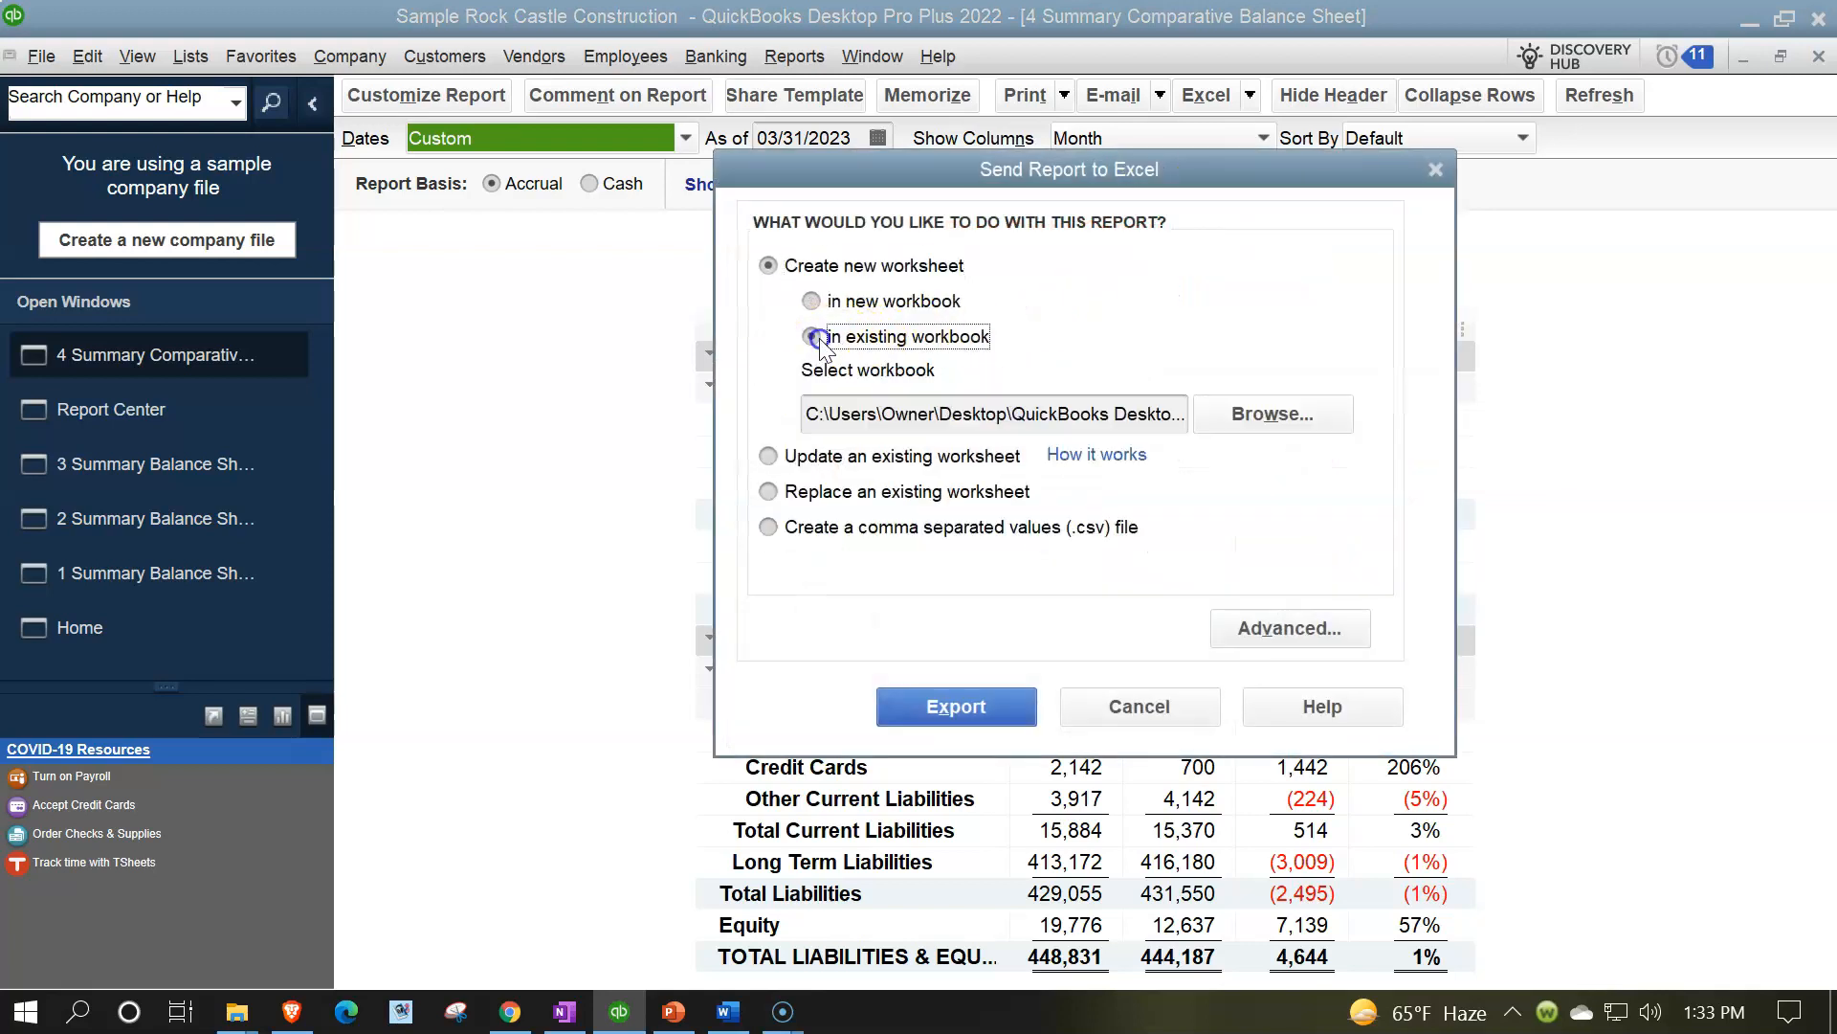
{"action": "left_click", "coordinate": [1229, 419]}
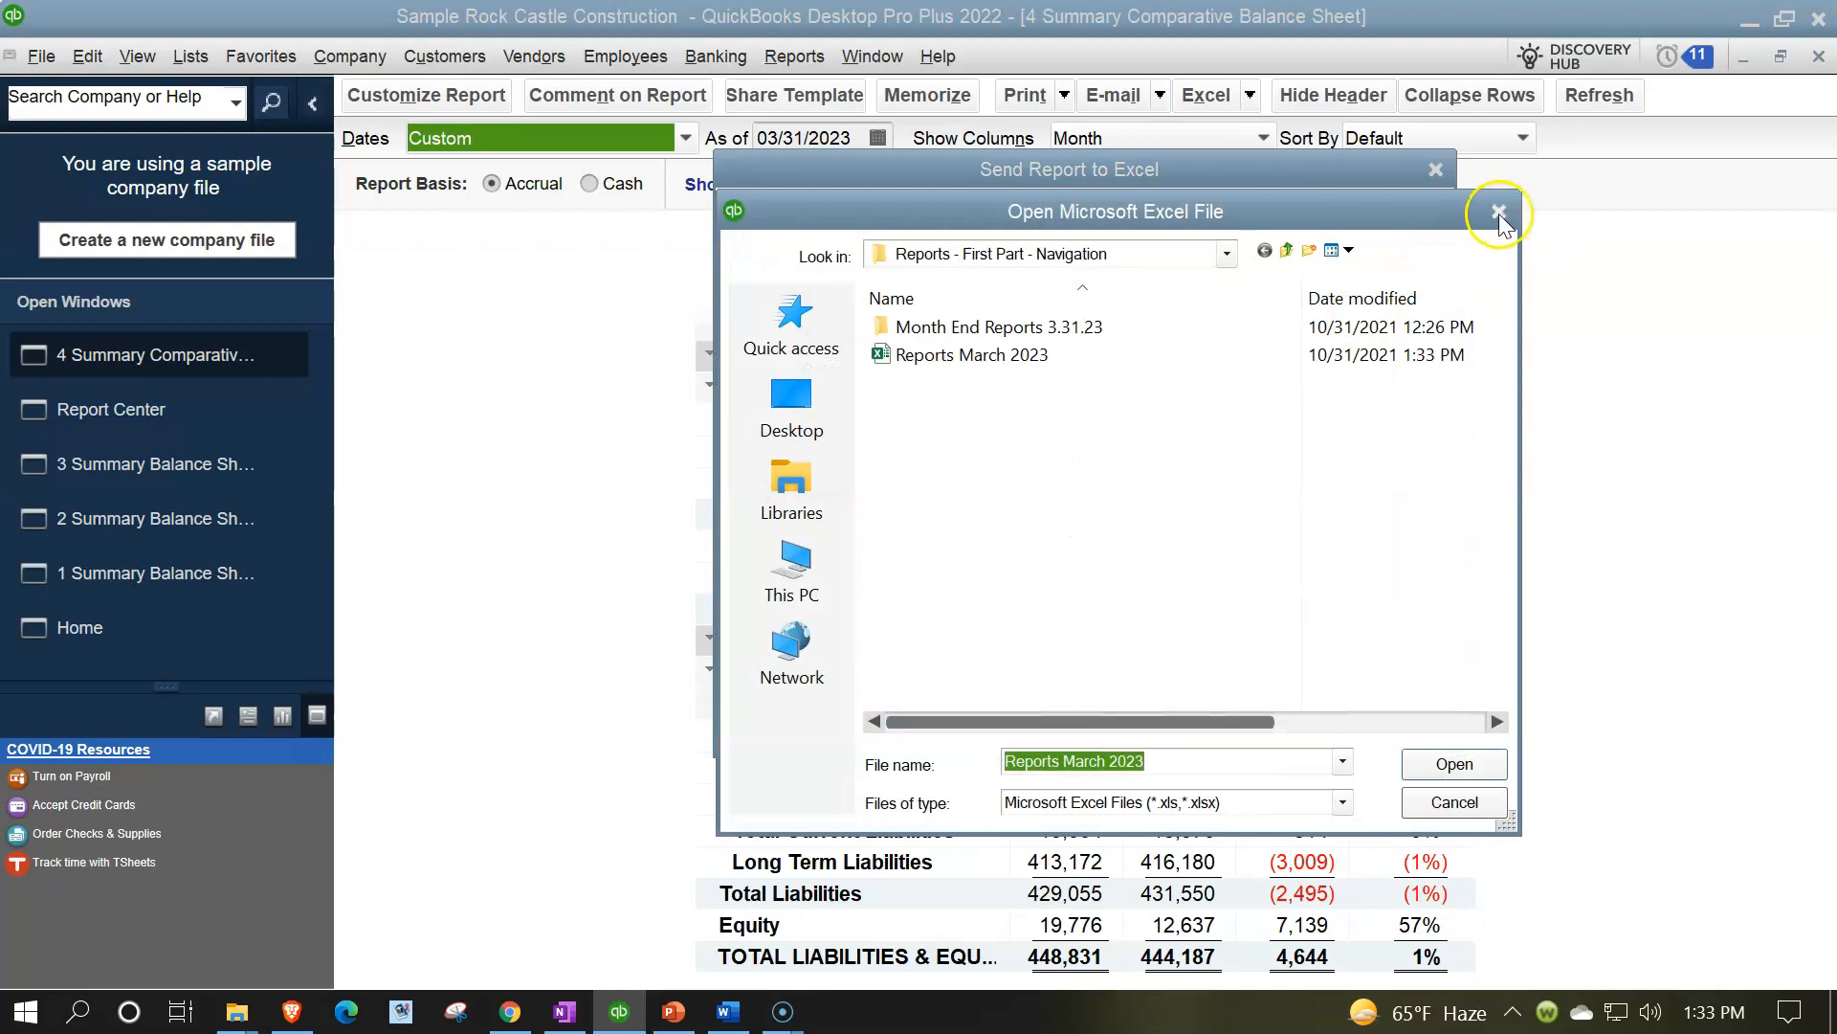
{"action": "left_click", "coordinate": [1499, 211]}
{"action": "left_click", "coordinate": [958, 705]}
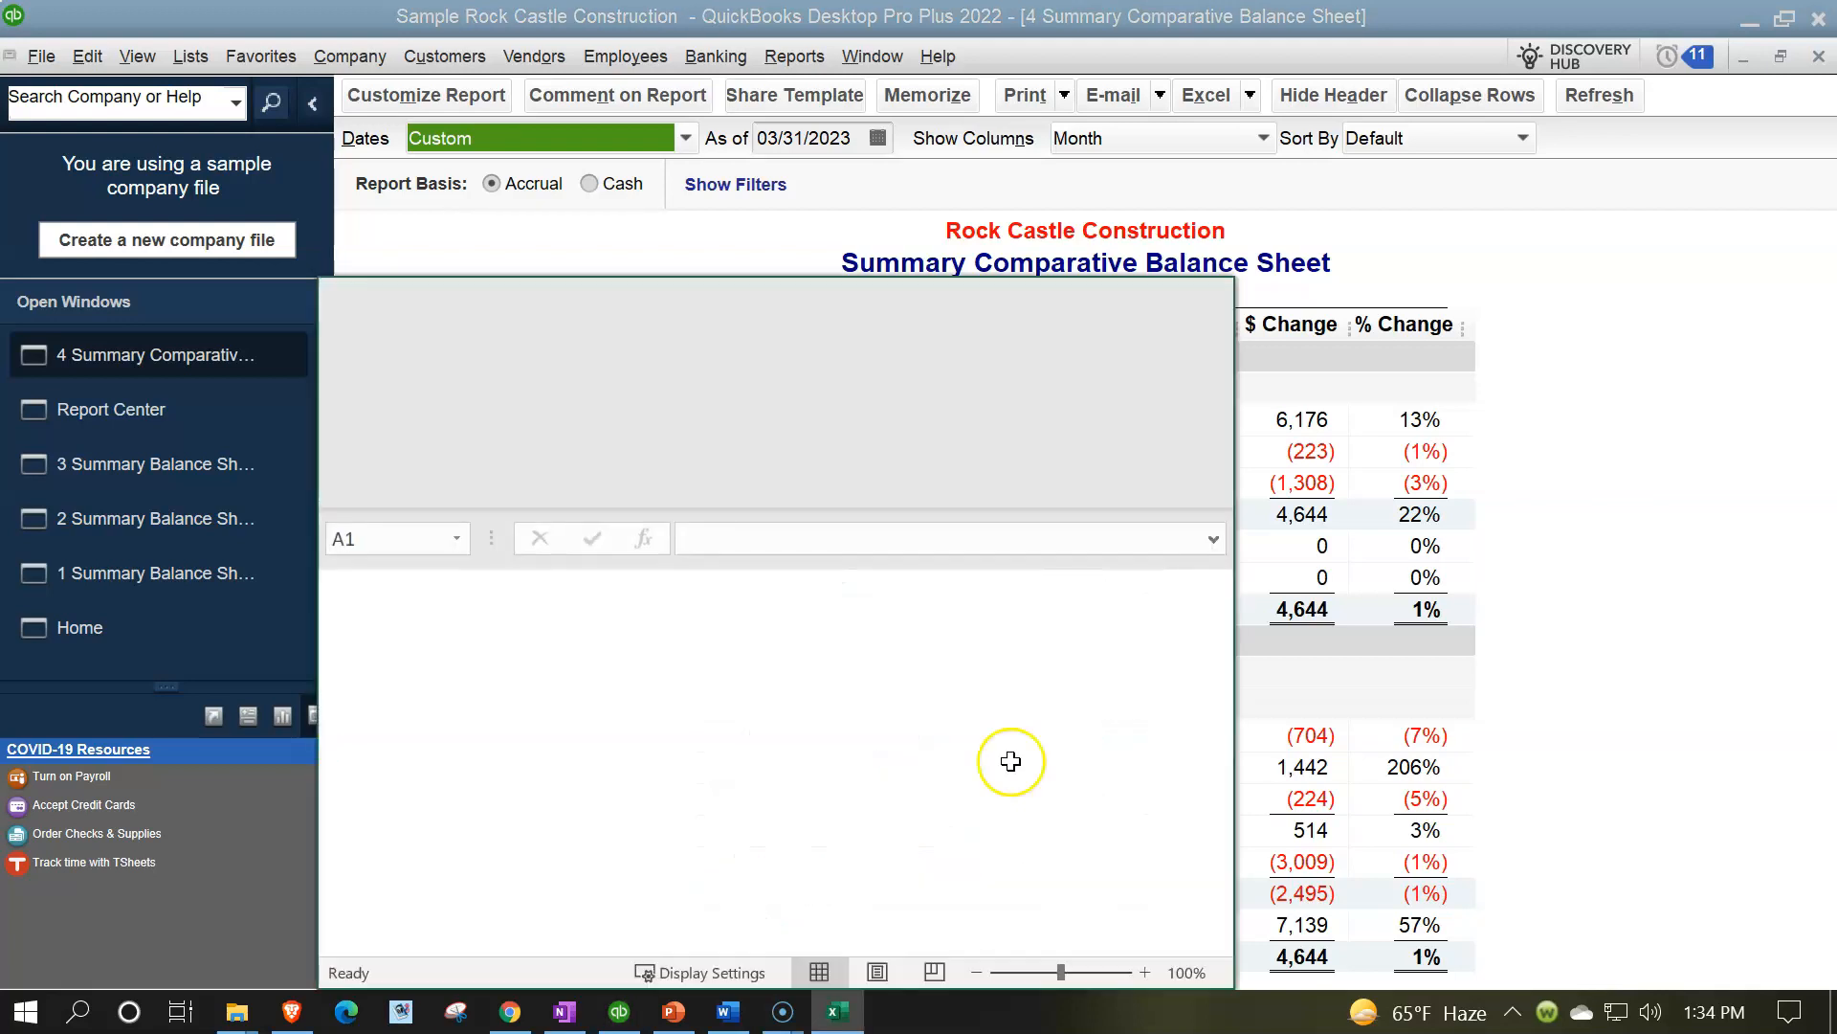
Maximize the Excel window, move Sheet1 after the Sum BS by Month worksheet, and rename it Sum Comp BS
{"action": "left_click", "coordinate": [1135, 303]}
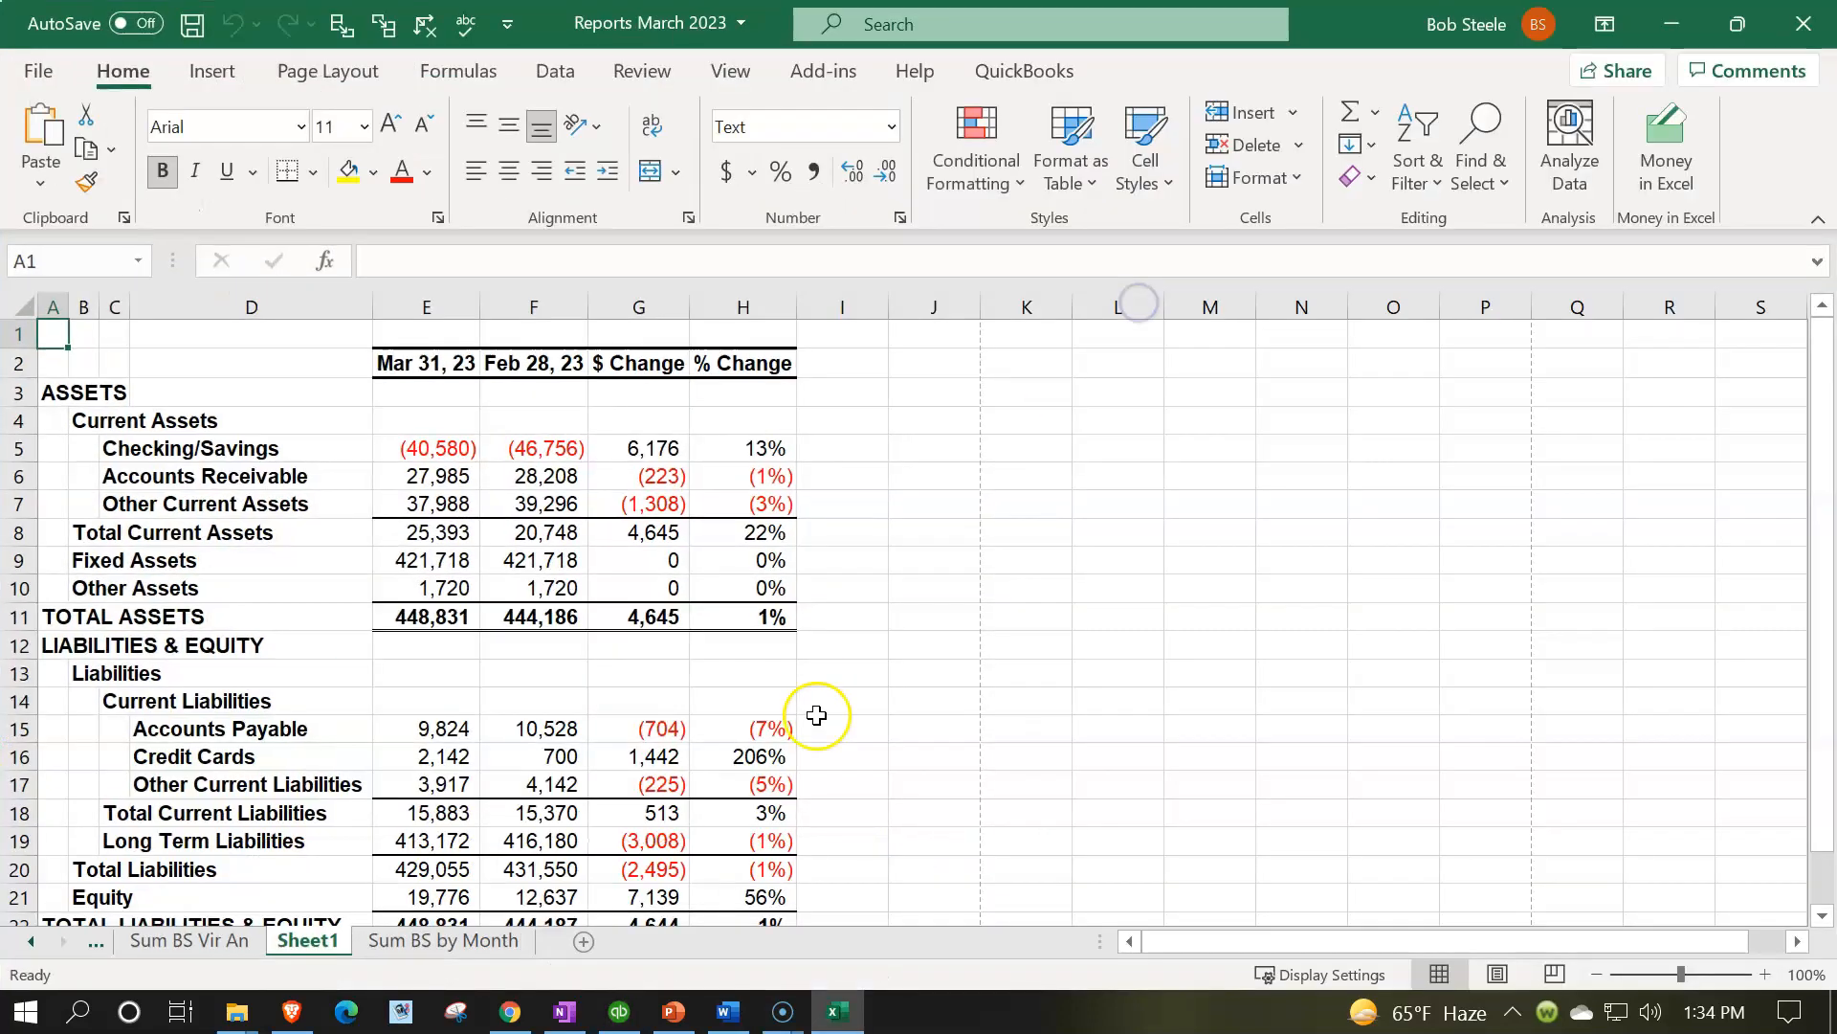
{"action": "left_click_drag", "start_coordinate": [303, 949], "coordinate": [551, 943]}
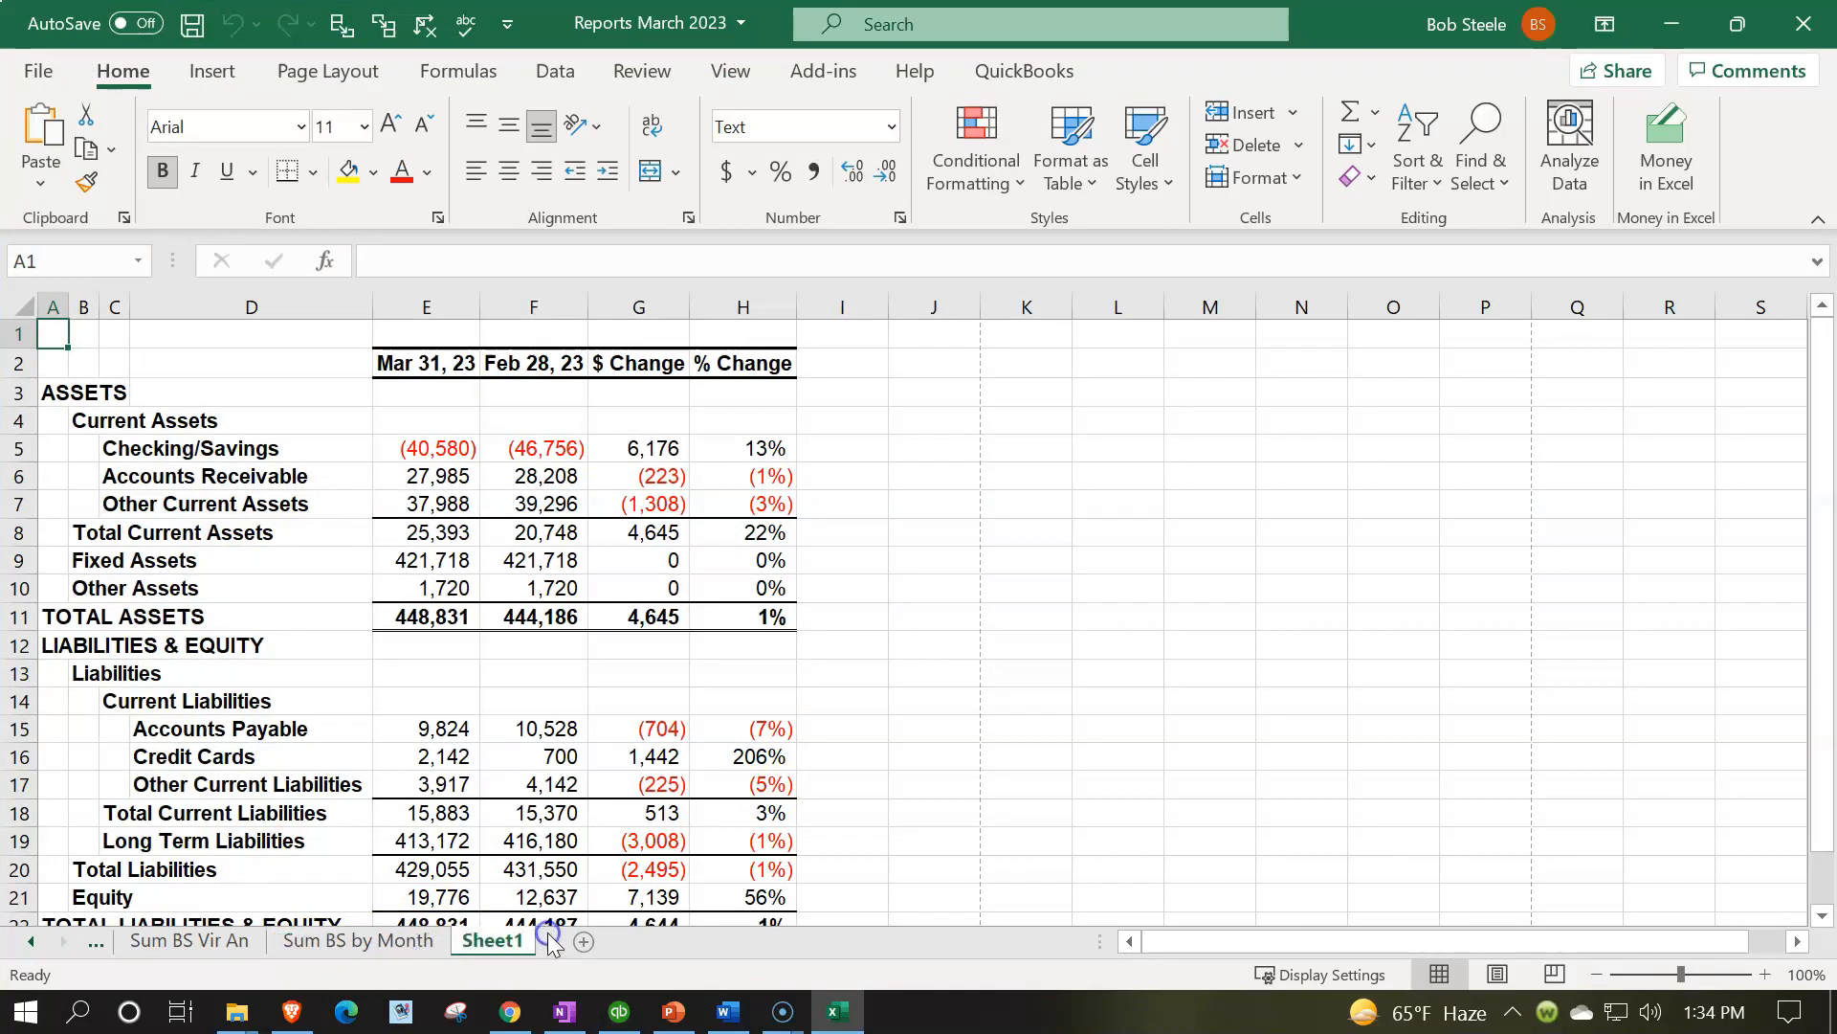
{"action": "double_click", "coordinate": [498, 942]}
{"action": "type", "text": "Sum Com"}
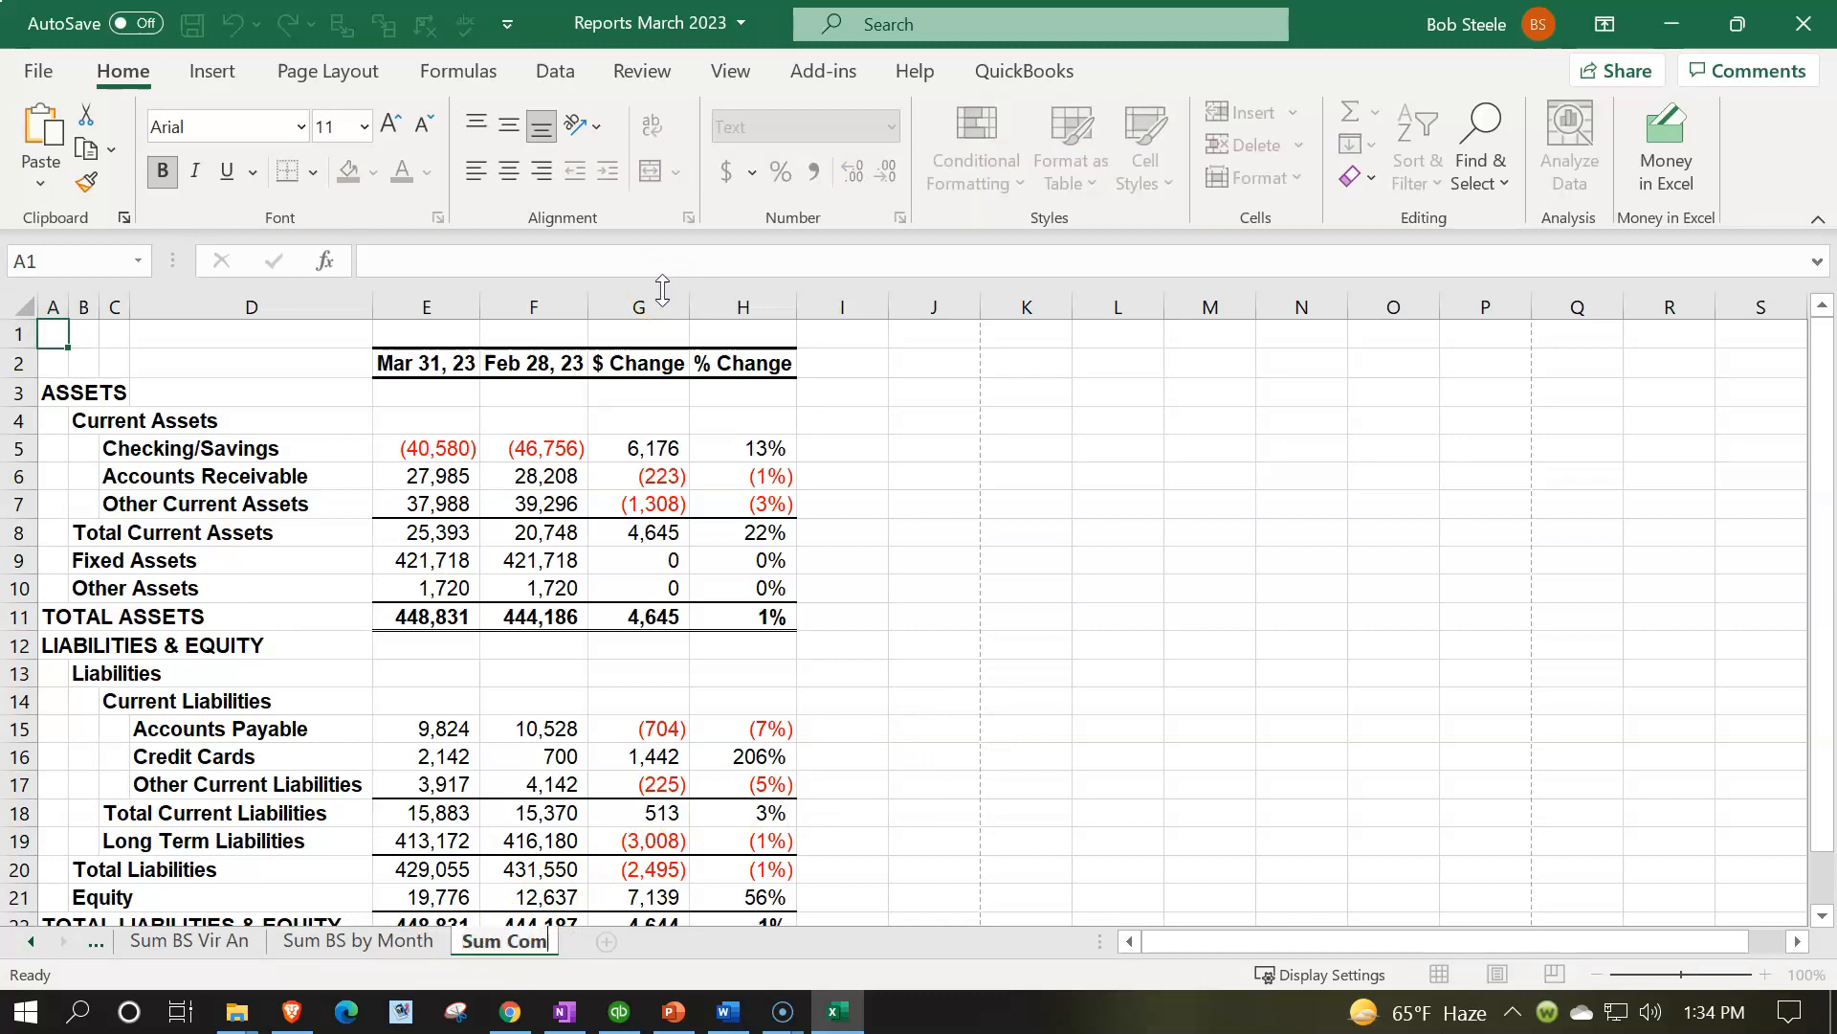
{"action": "left_click", "coordinate": [742, 616]}
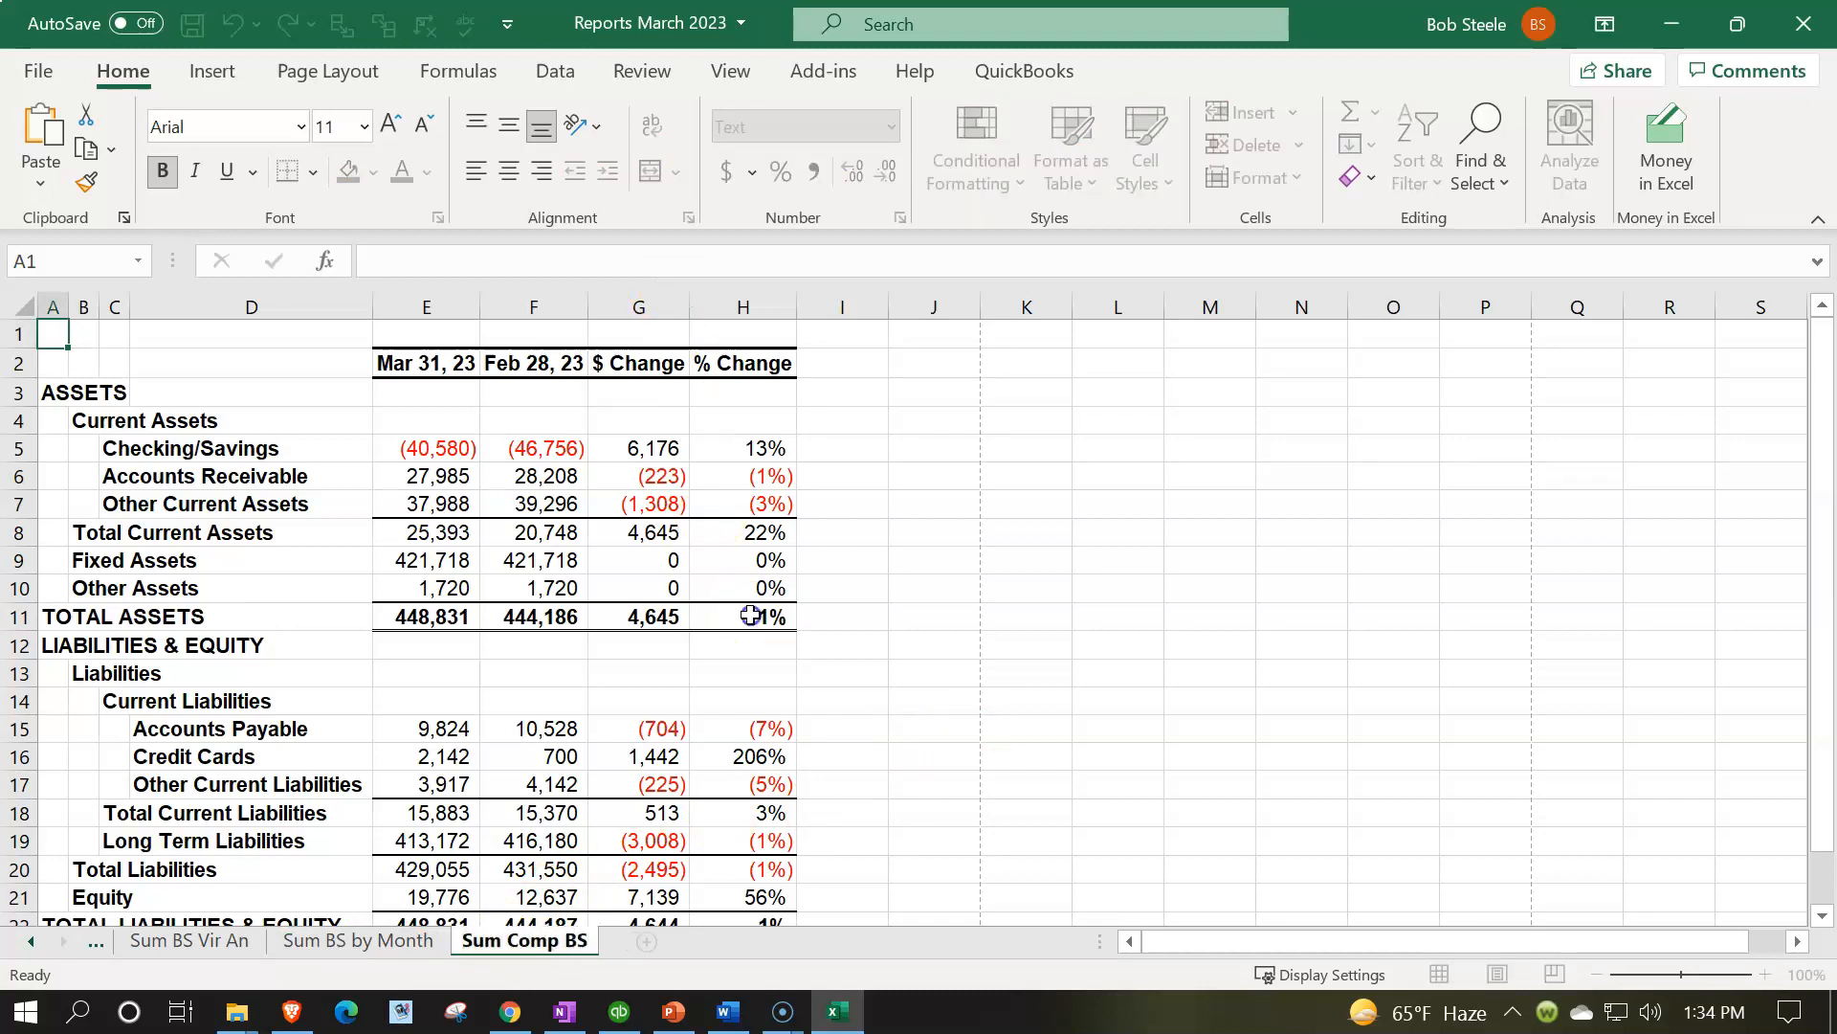
Close the Reports March 2023 workbook with its changes saved, and switch to QuickBooks
{"action": "left_click", "coordinate": [1804, 17]}
{"action": "left_click", "coordinate": [813, 536]}
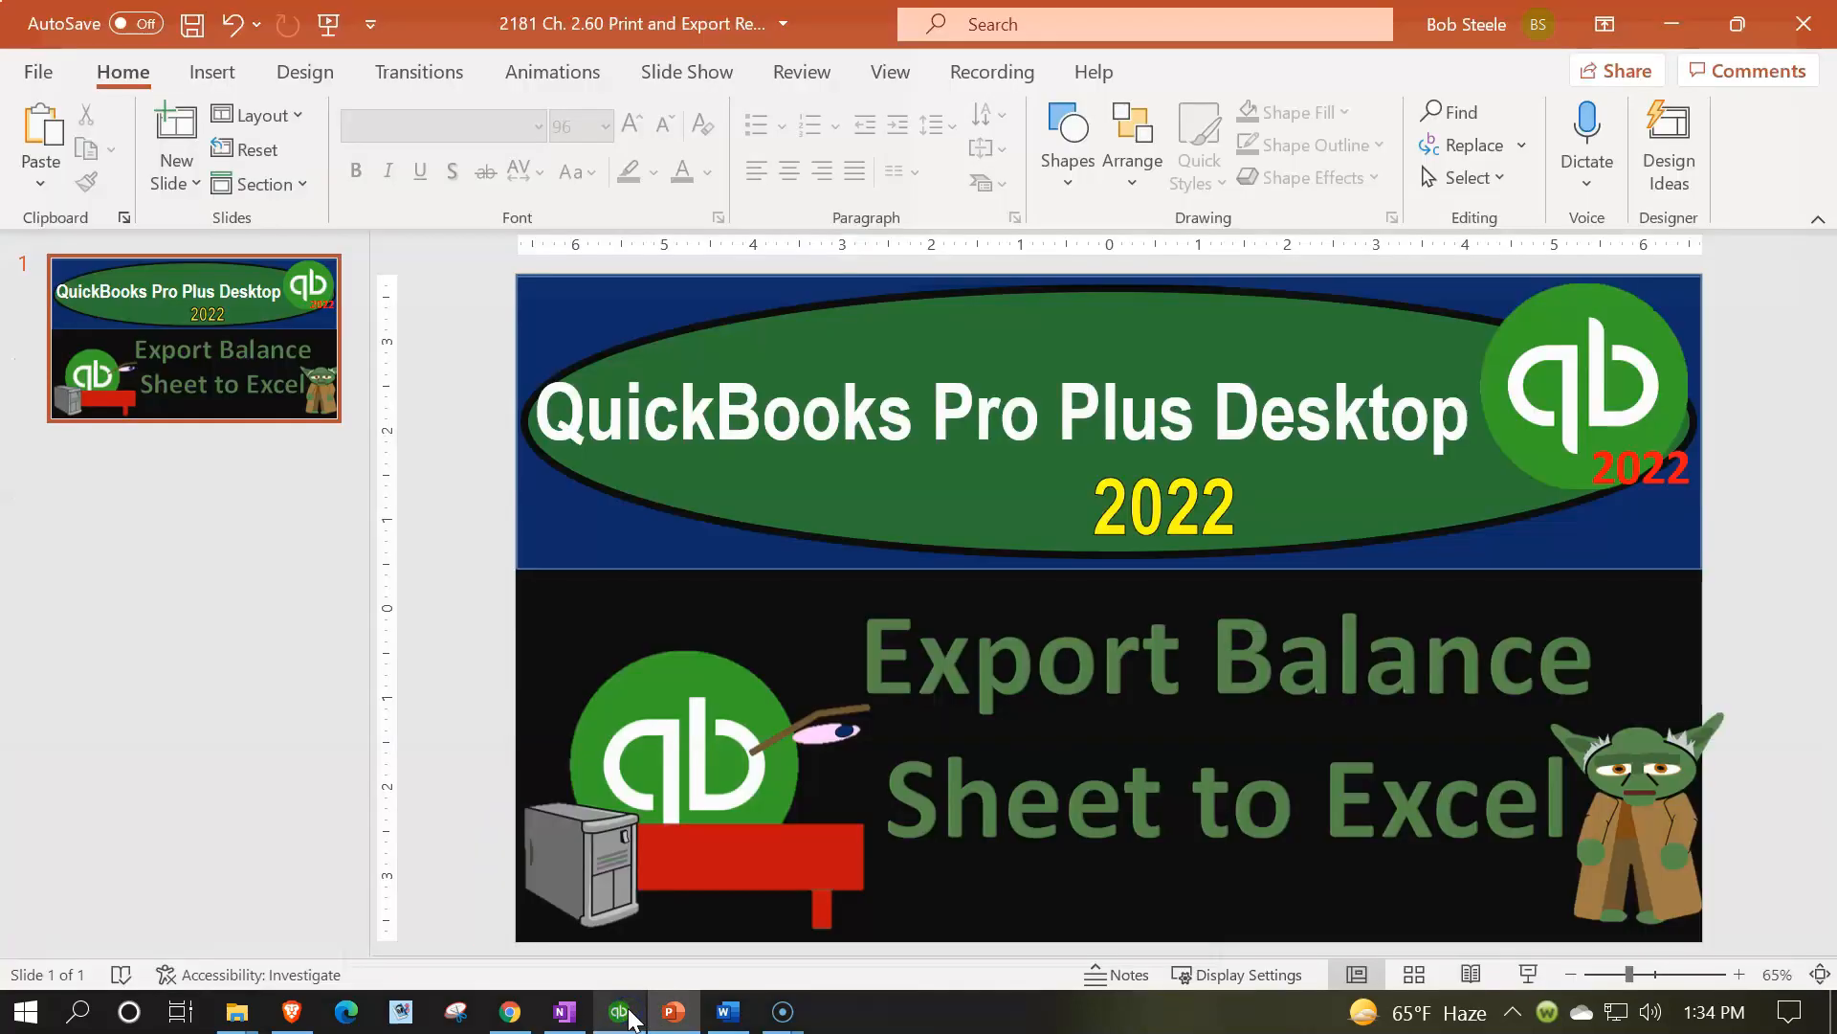
{"action": "left_click", "coordinate": [624, 1014]}
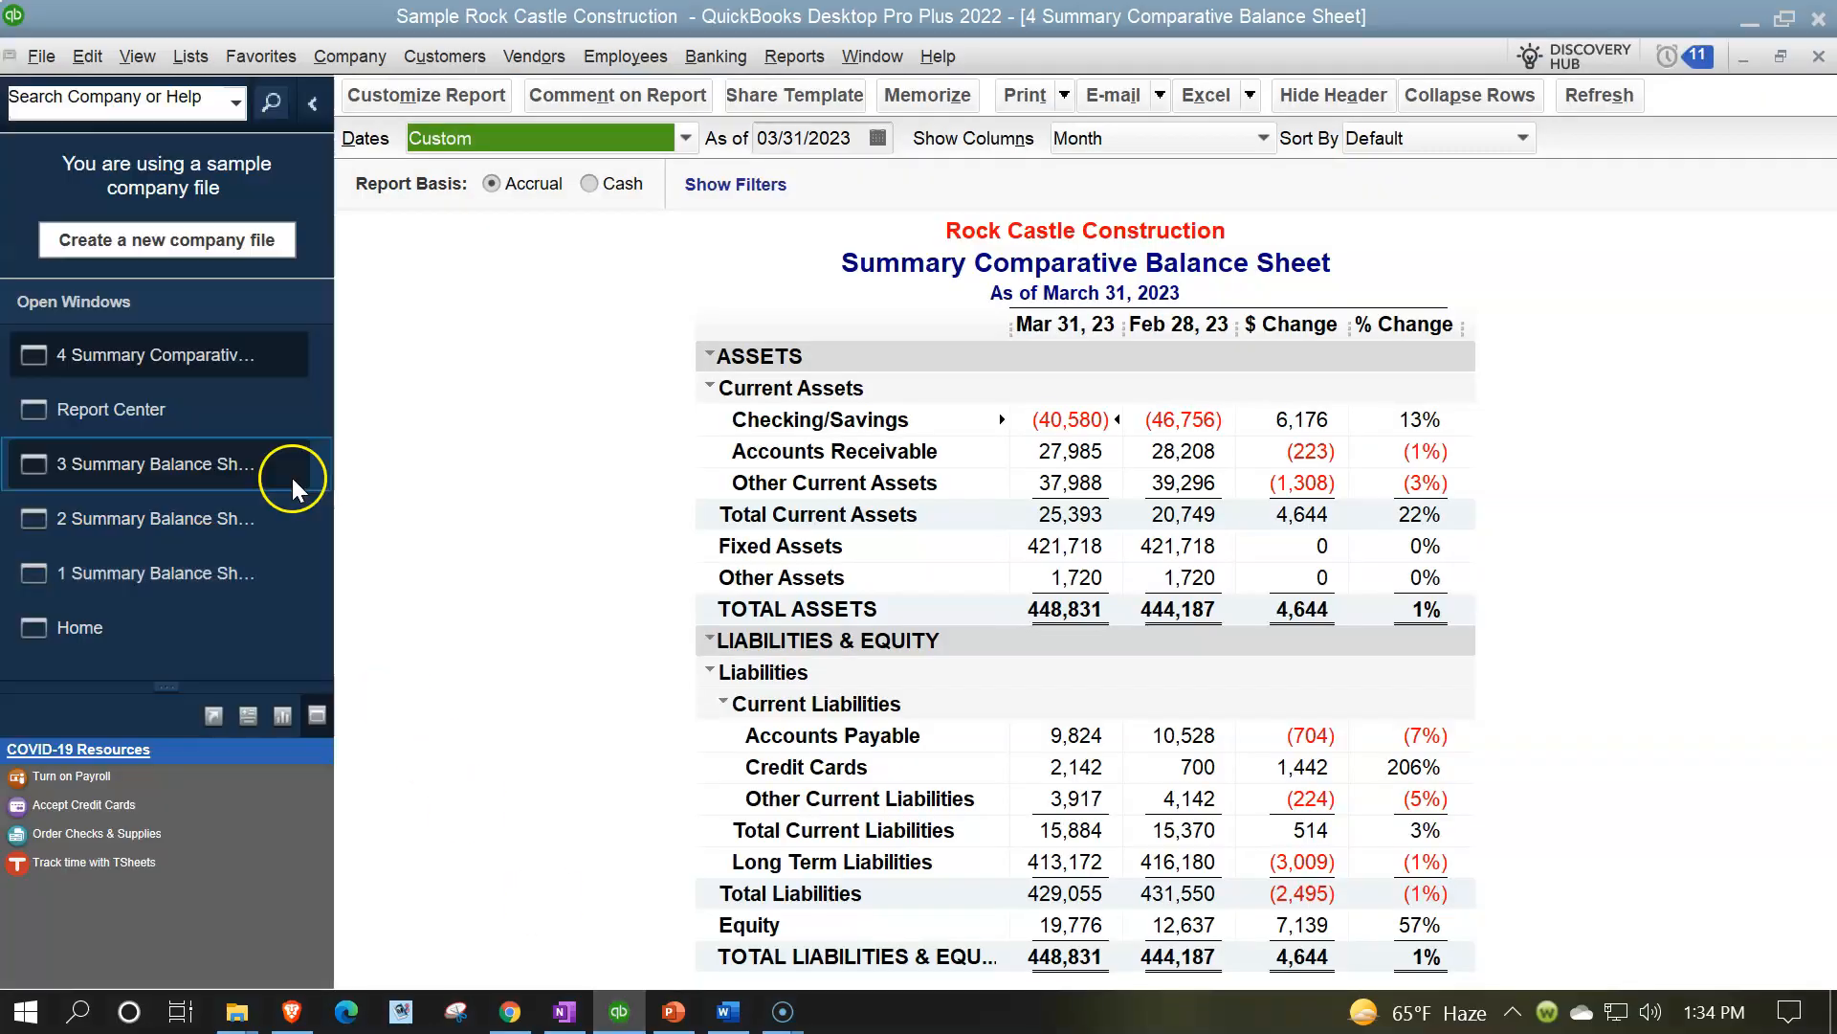
Run the memorized 5 Balance Sheet ME report and export it to a new worksheet in the existing Reports March 2023 workbook
{"action": "left_click", "coordinate": [164, 400]}
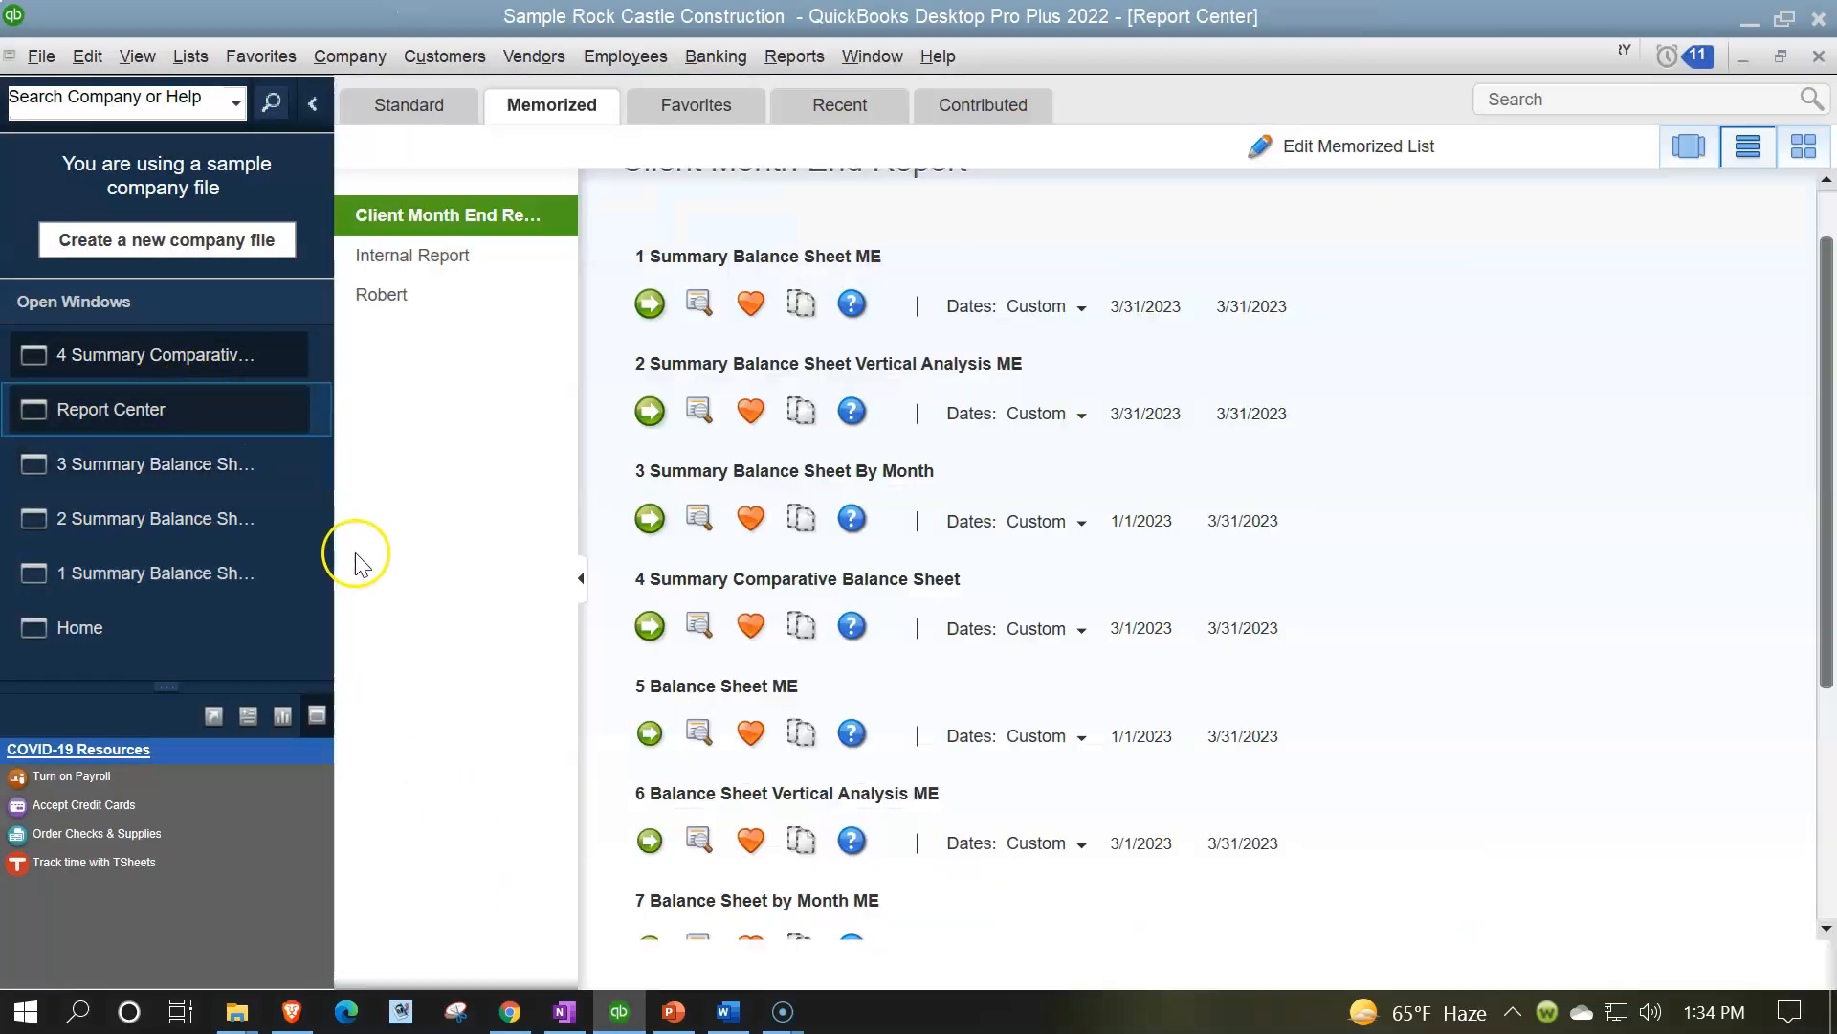
{"action": "left_click", "coordinate": [649, 745]}
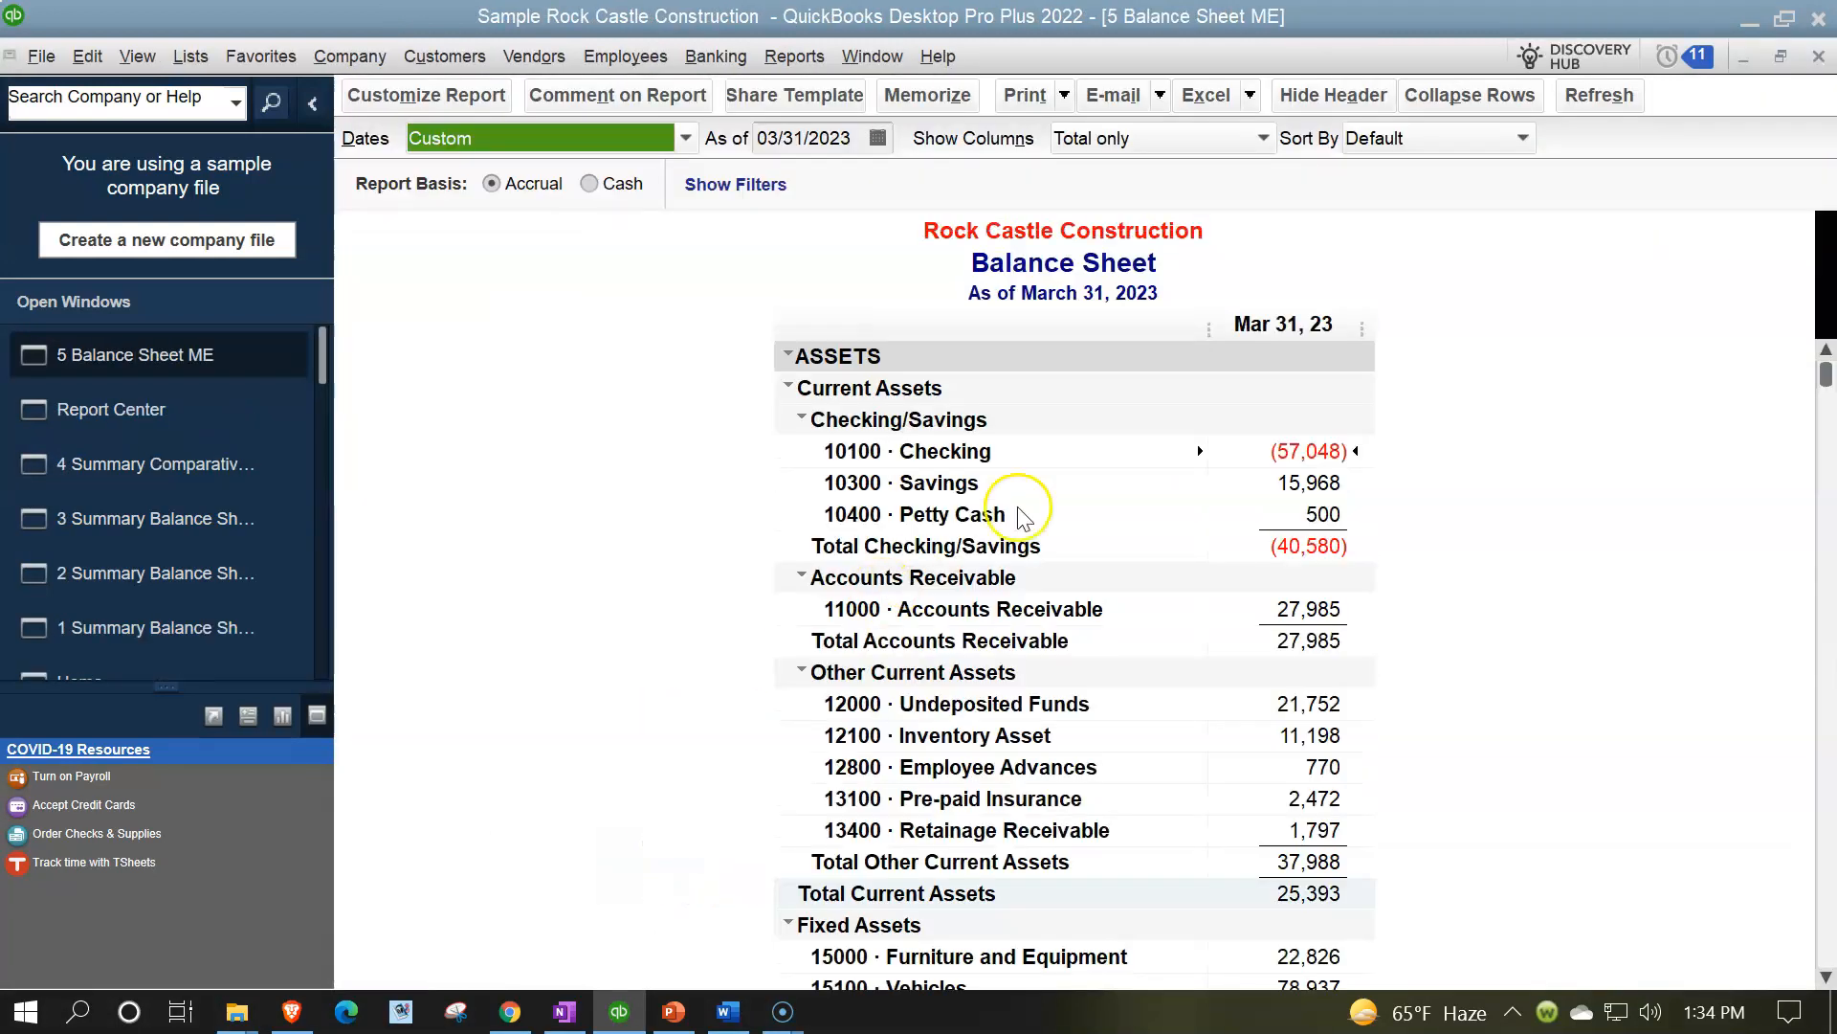
{"action": "left_click", "coordinate": [1248, 93]}
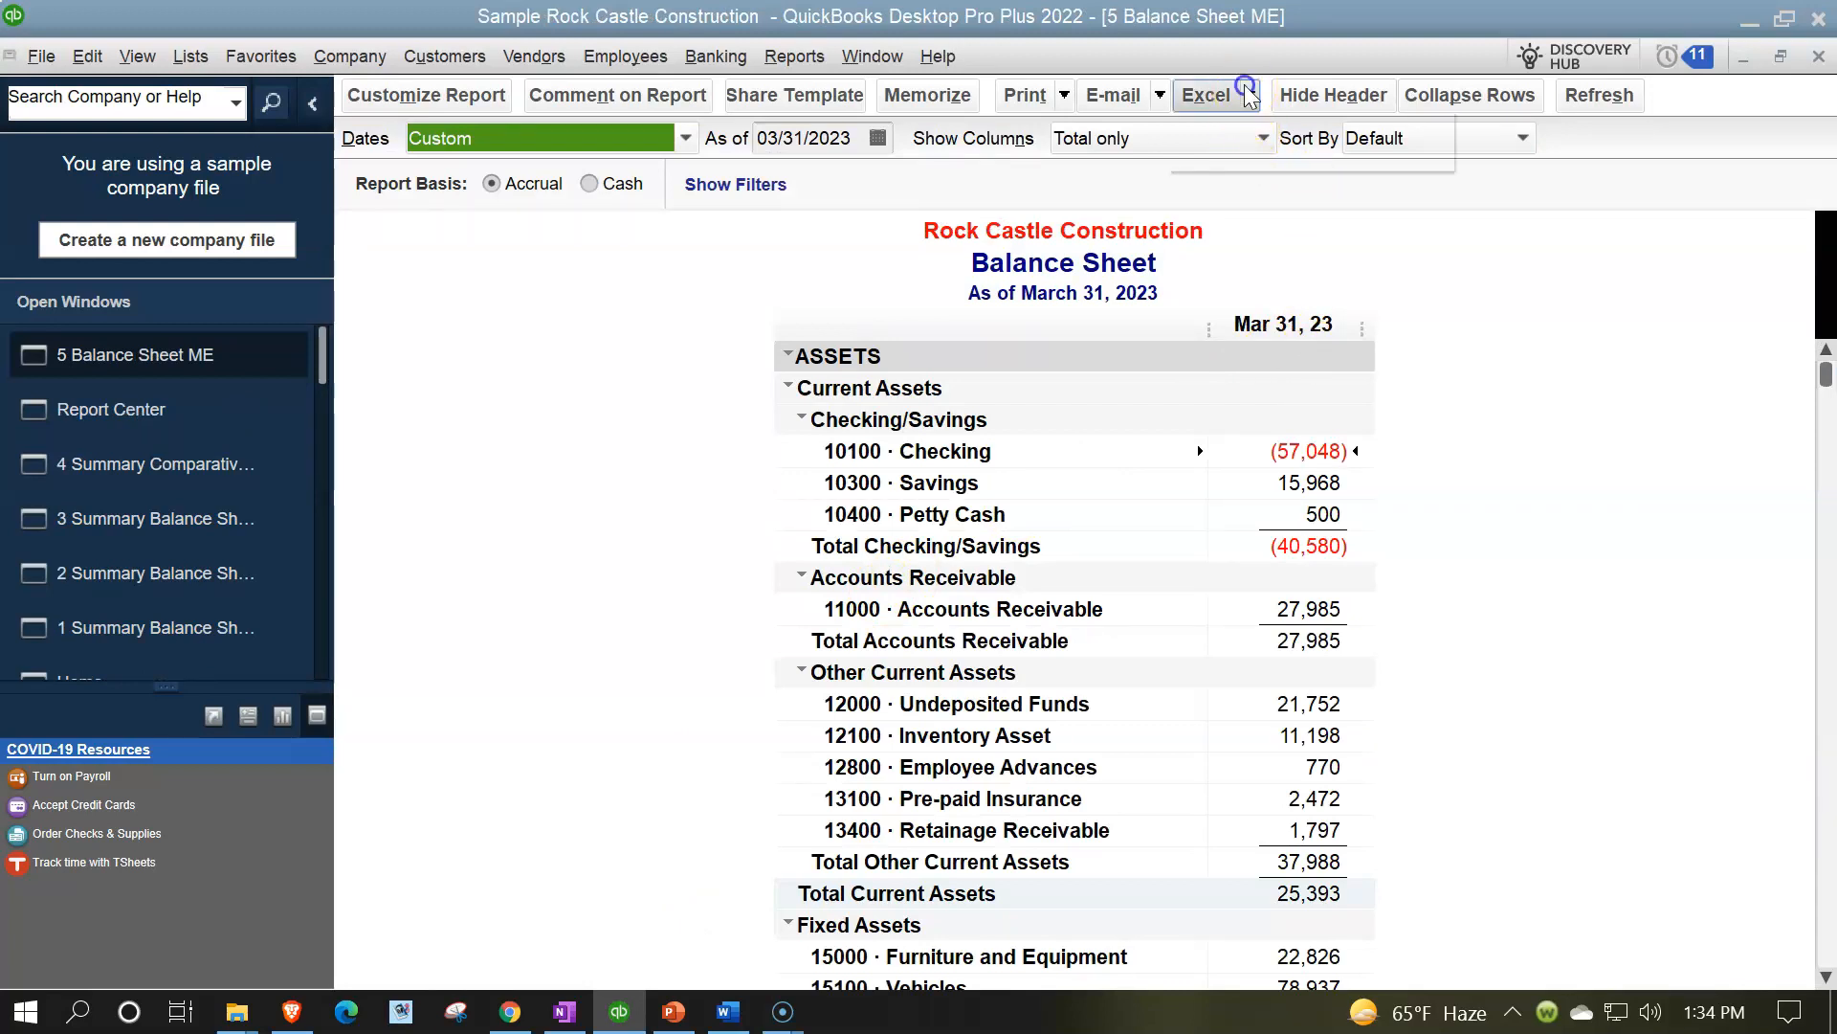
{"action": "left_click", "coordinate": [1239, 131]}
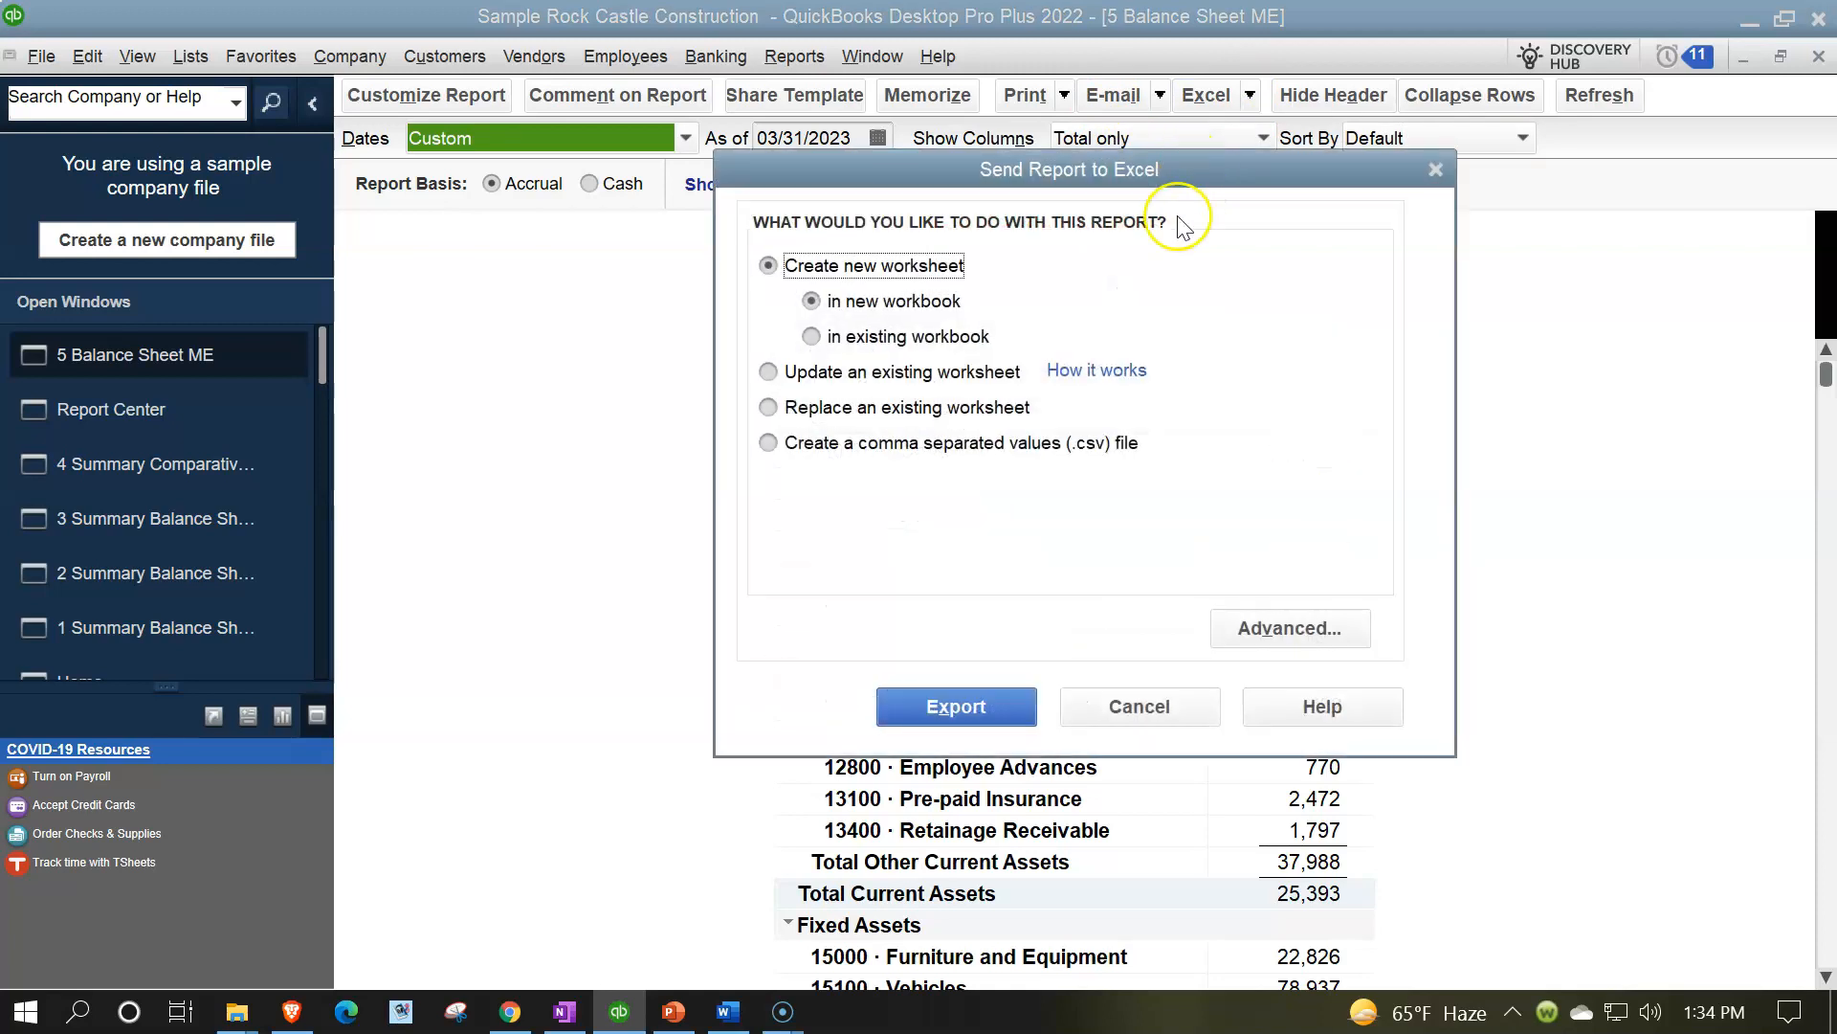
{"action": "left_click", "coordinate": [812, 336]}
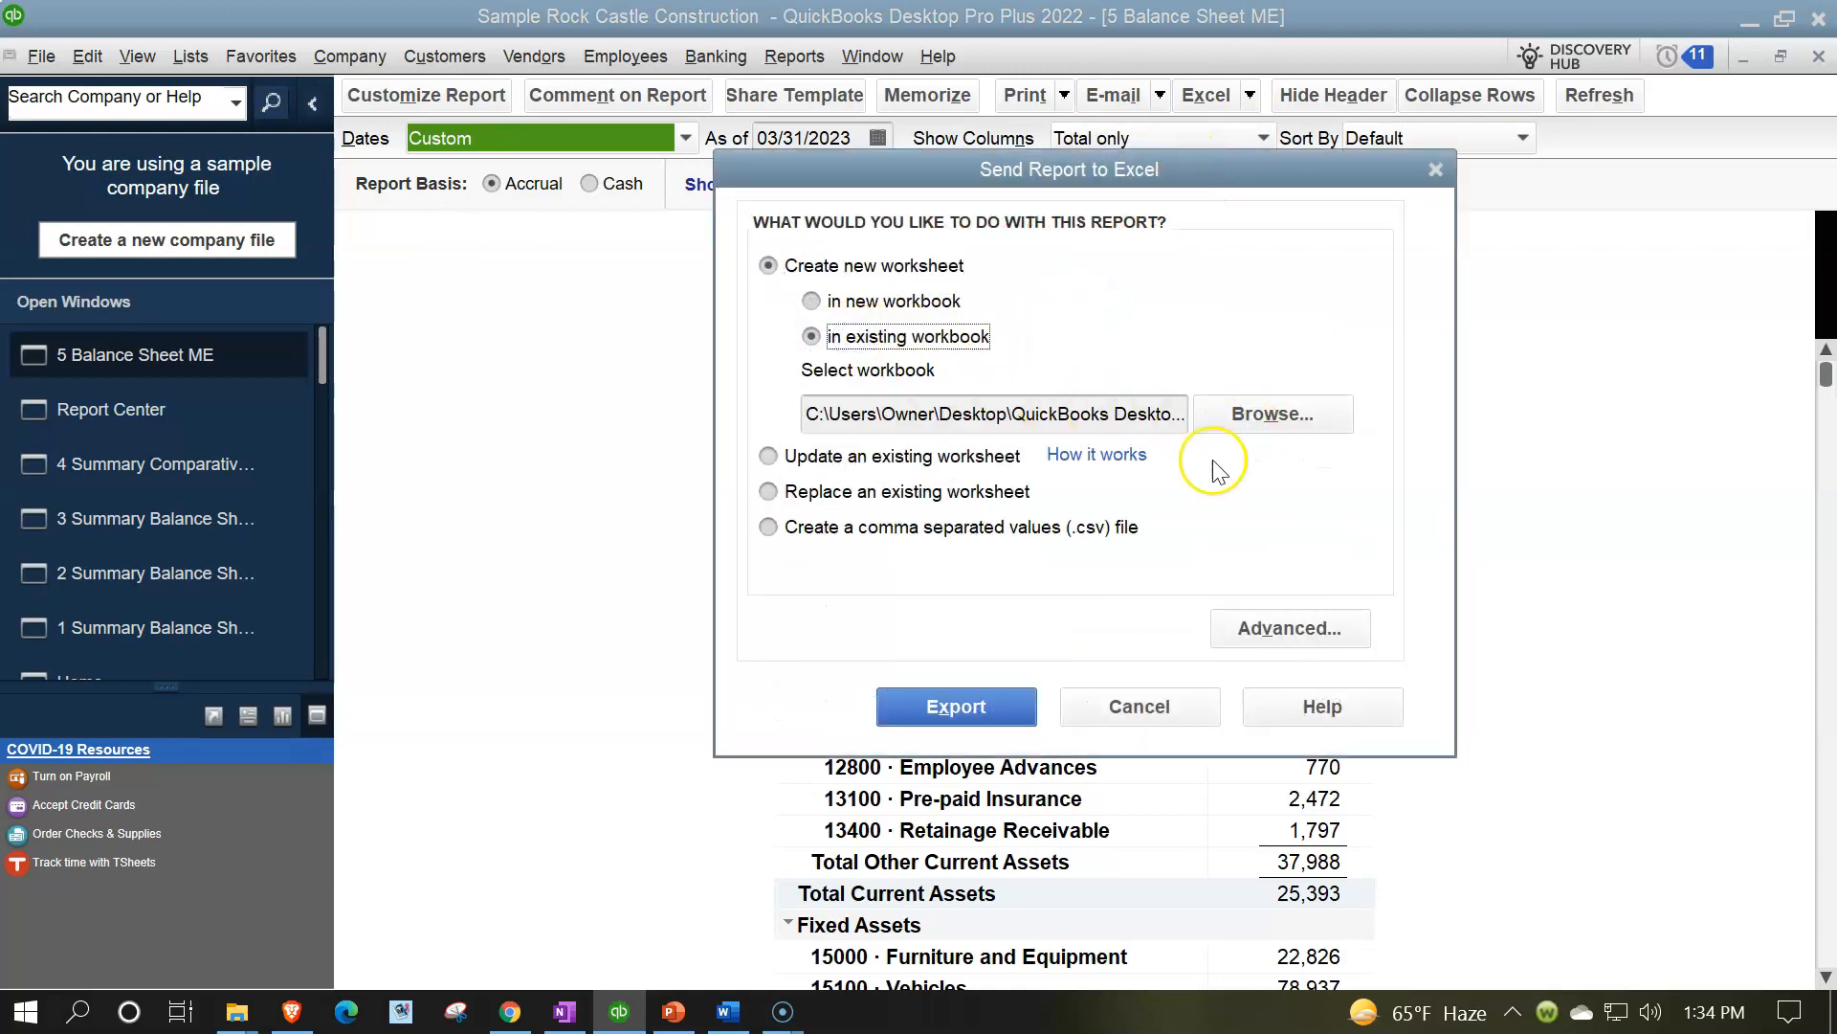
{"action": "left_click", "coordinate": [984, 706]}
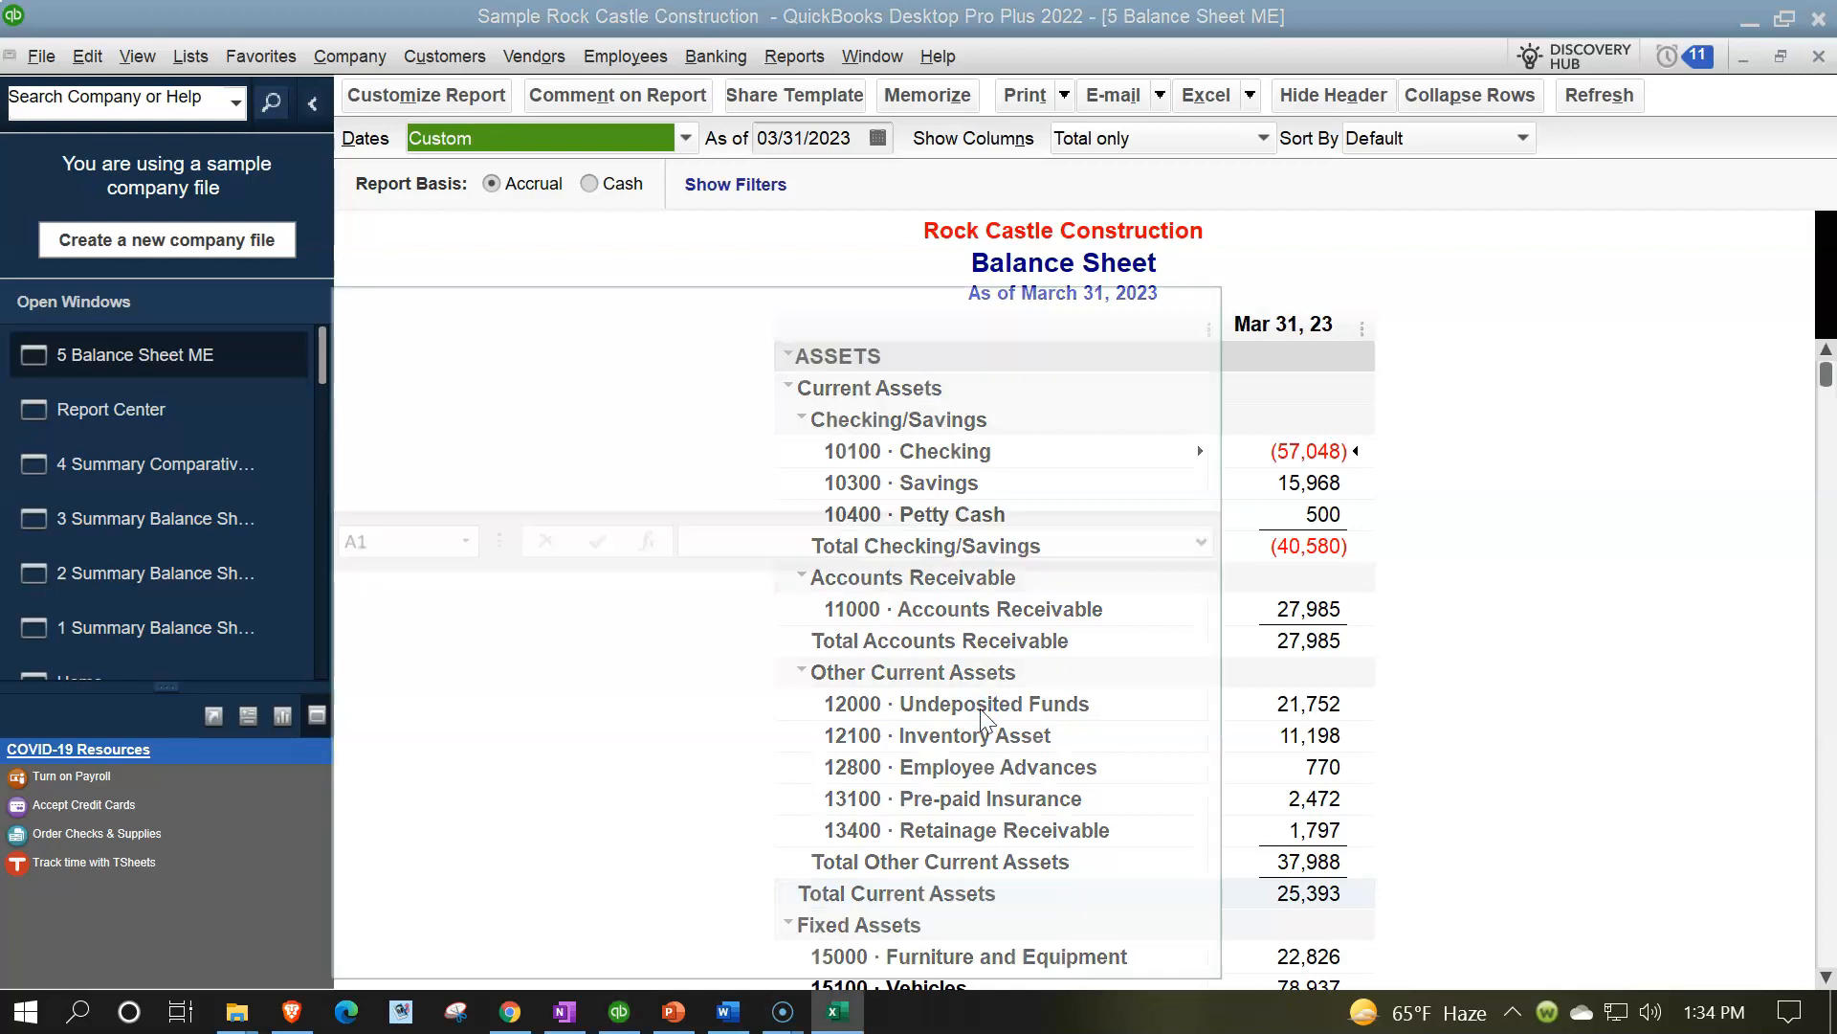
Maximize the Excel window and place Sheet1 after the Sum Comp BS worksheet
{"action": "left_click", "coordinate": [1133, 303]}
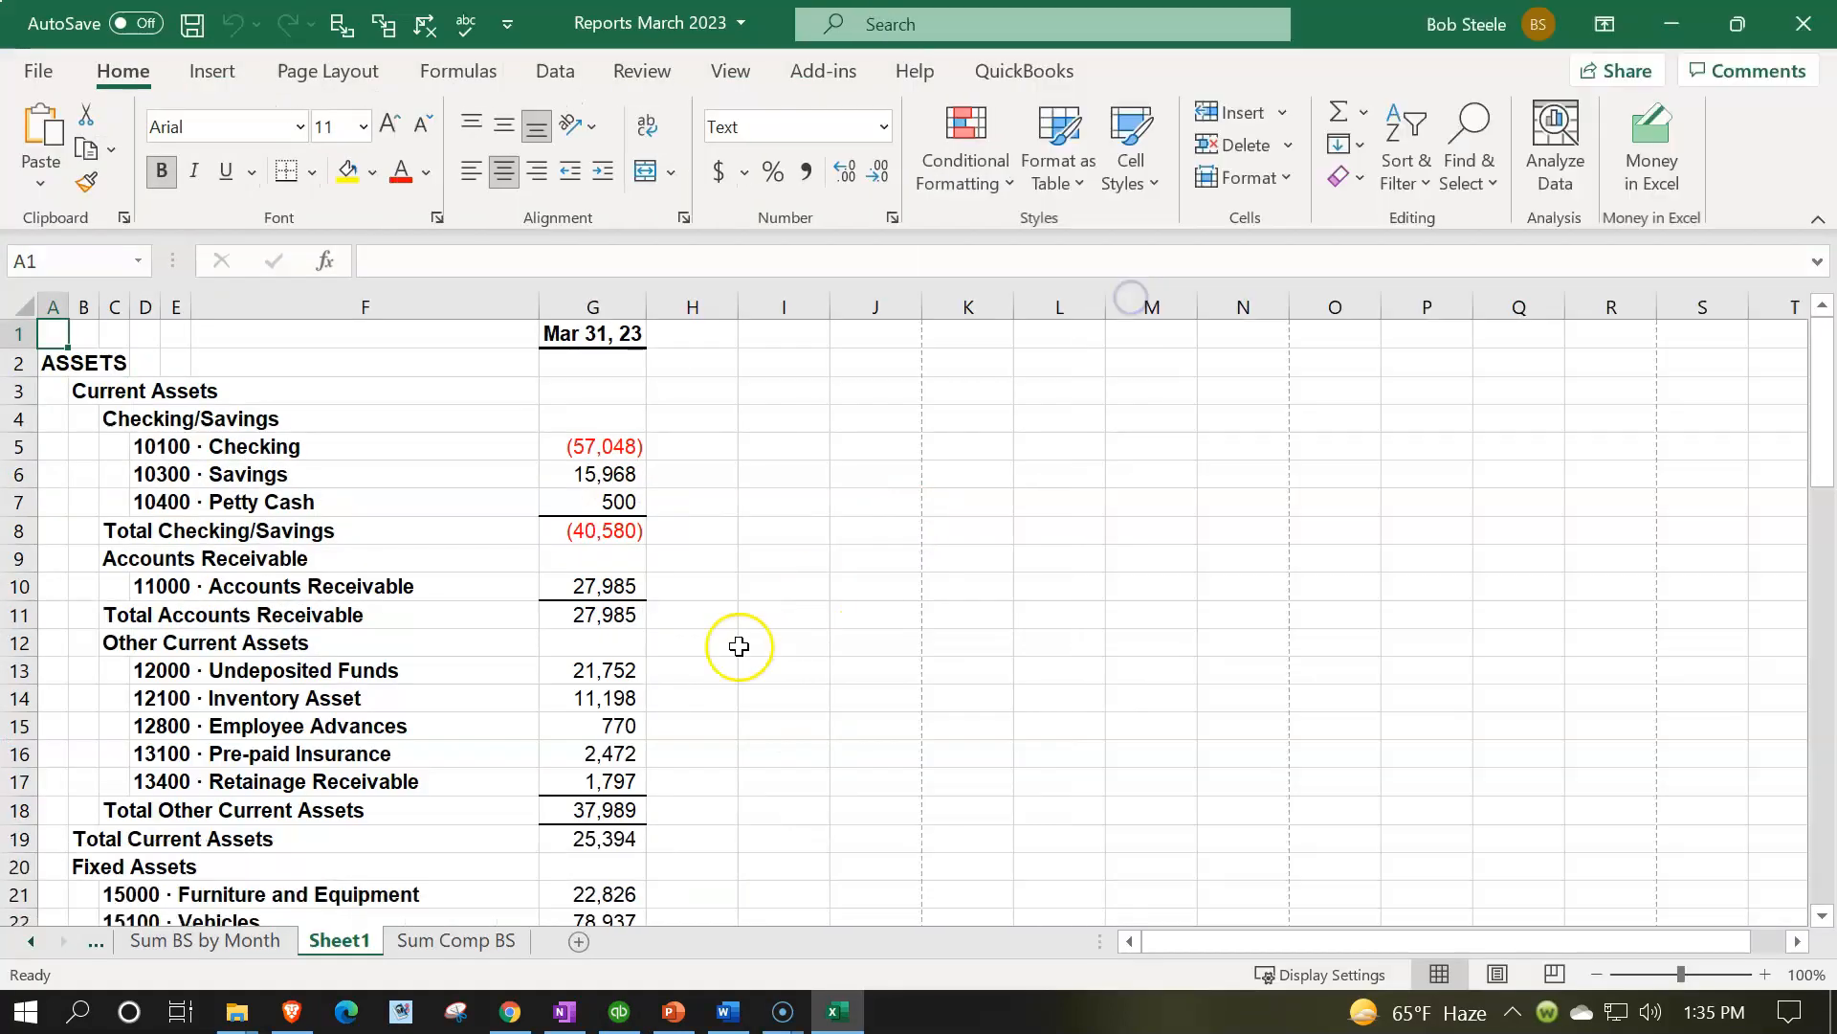
{"action": "left_click", "coordinate": [349, 942]}
{"action": "left_click_drag", "start_coordinate": [348, 942], "coordinate": [532, 934]}
Rename Sheet1 as BS, and close the workbook with its changes saved
{"action": "double_click", "coordinate": [490, 940]}
{"action": "type", "text": "BS"}
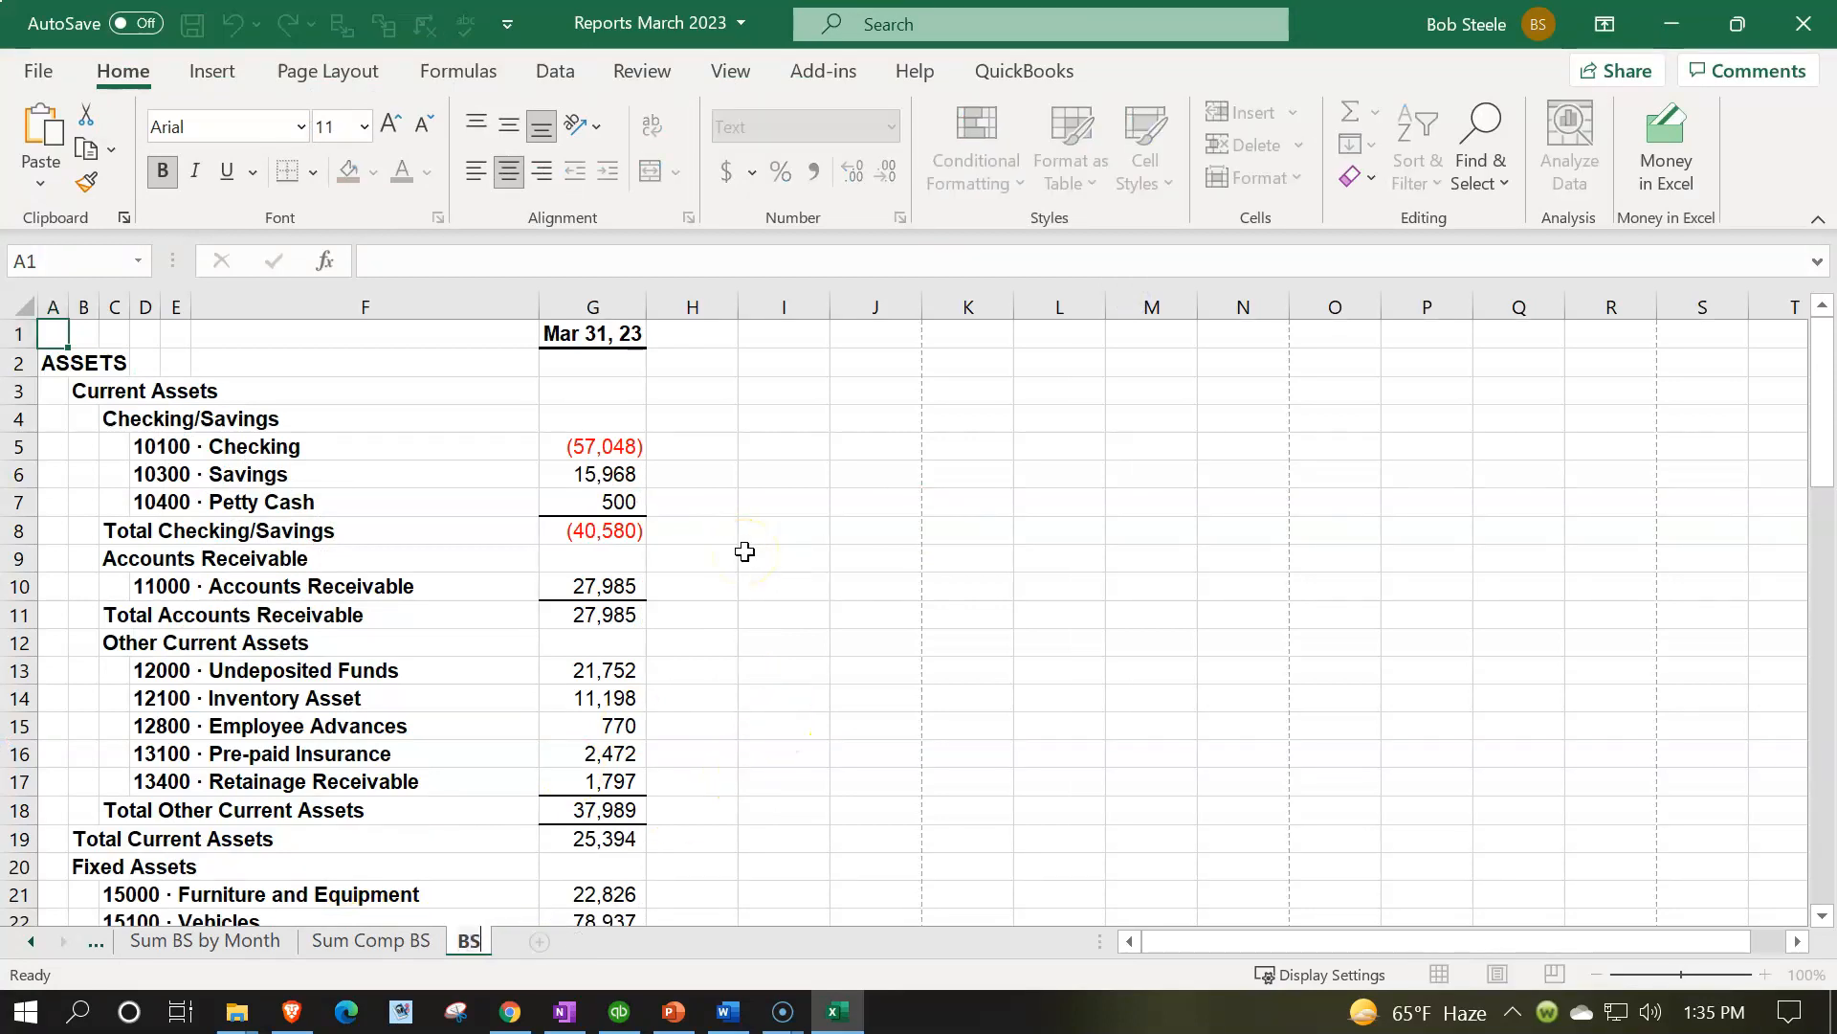
{"action": "left_click", "coordinate": [745, 552]}
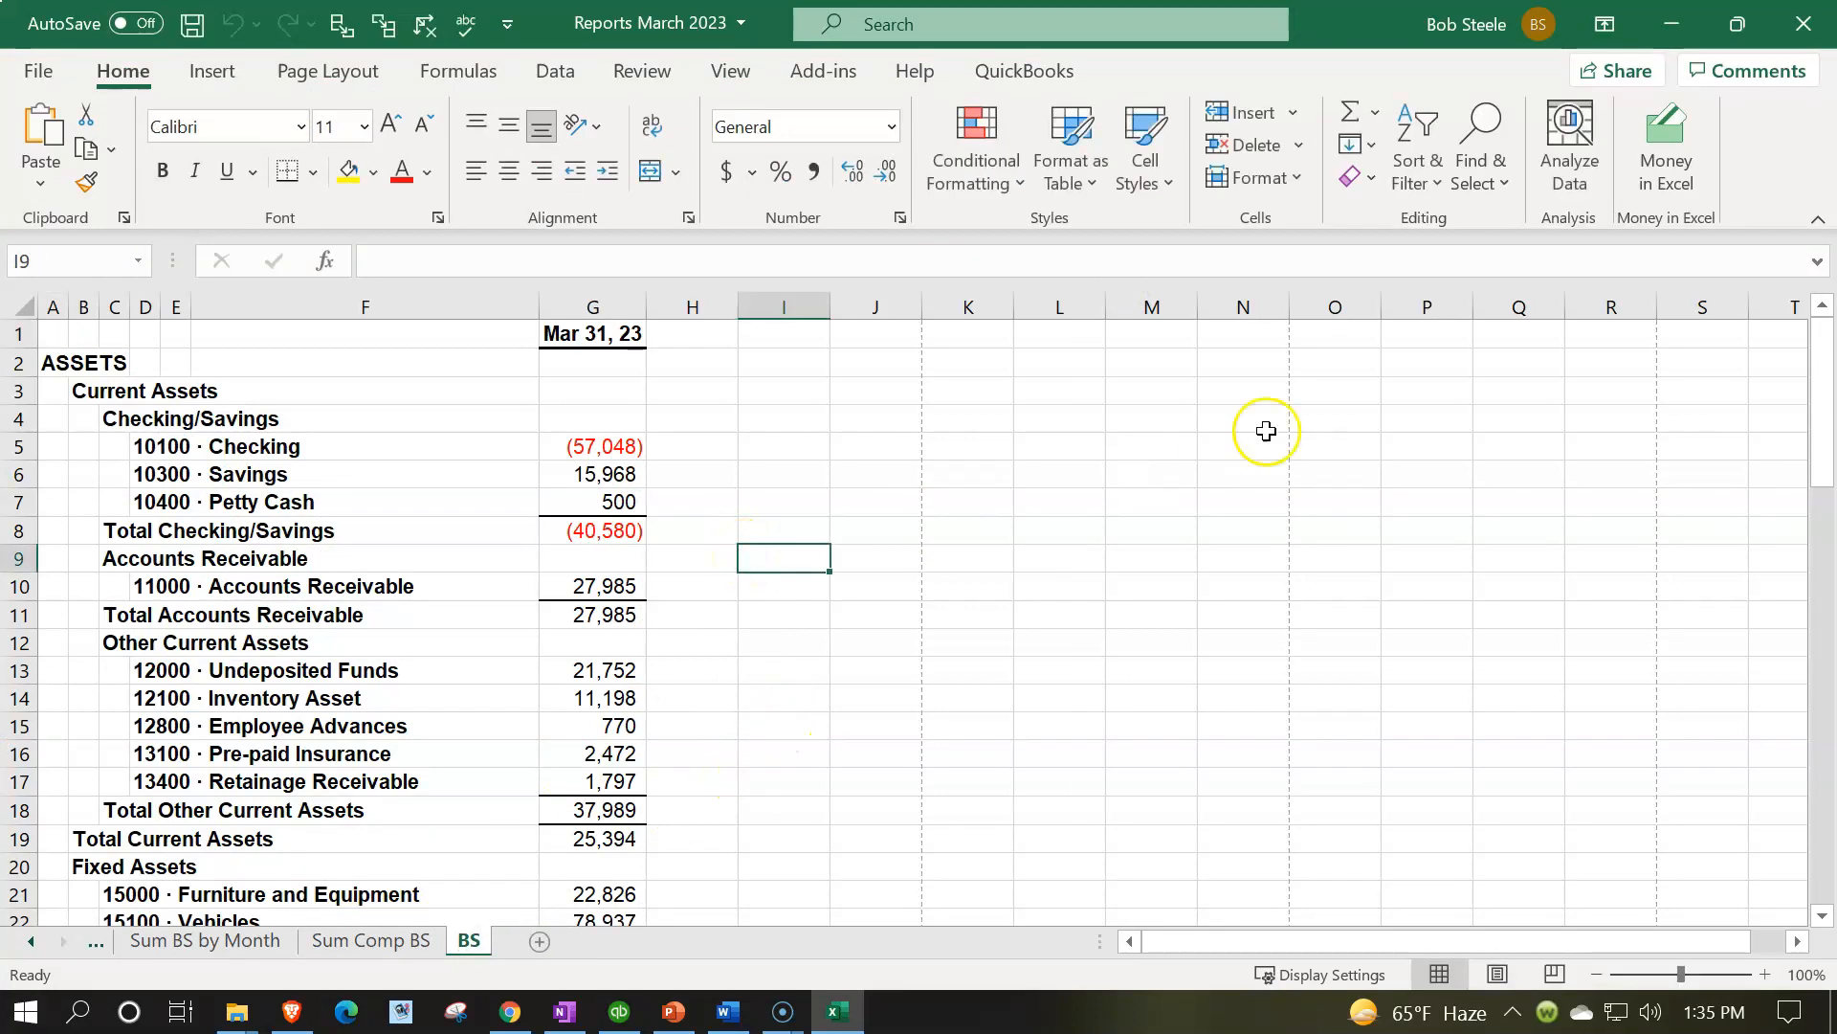
{"action": "left_click", "coordinate": [1801, 29]}
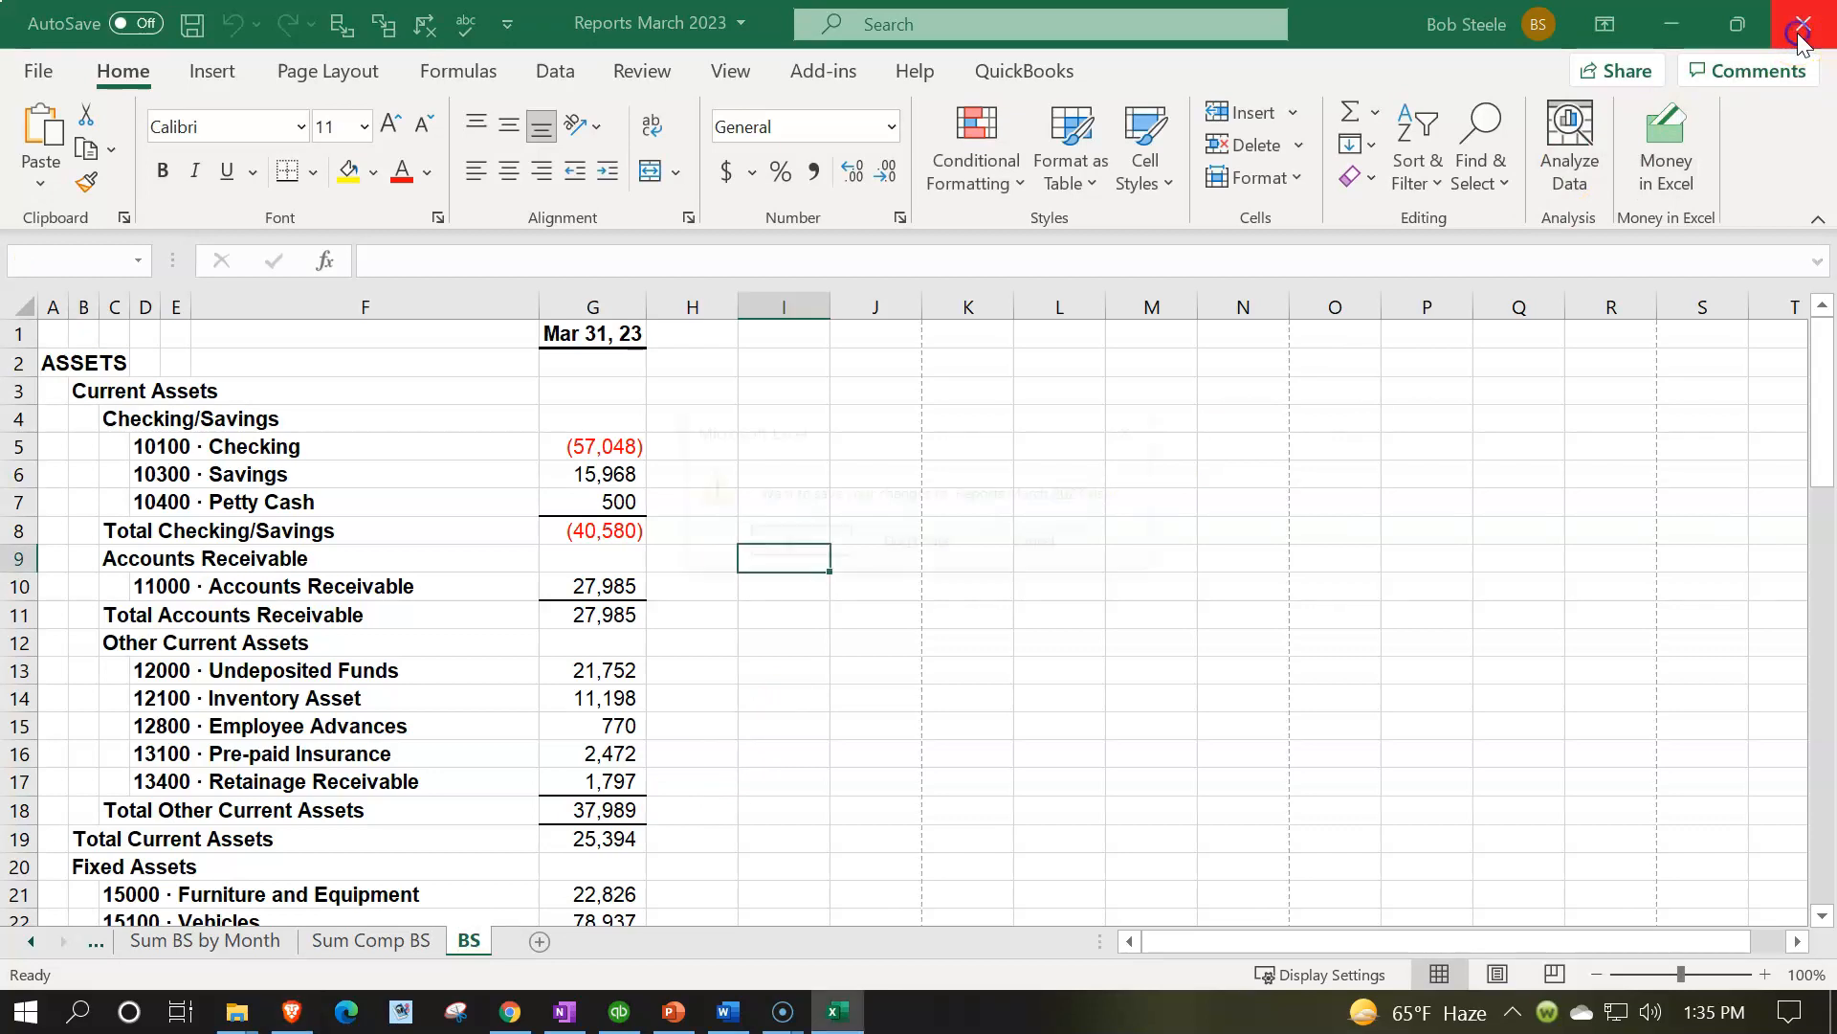
{"action": "left_click", "coordinate": [785, 544]}
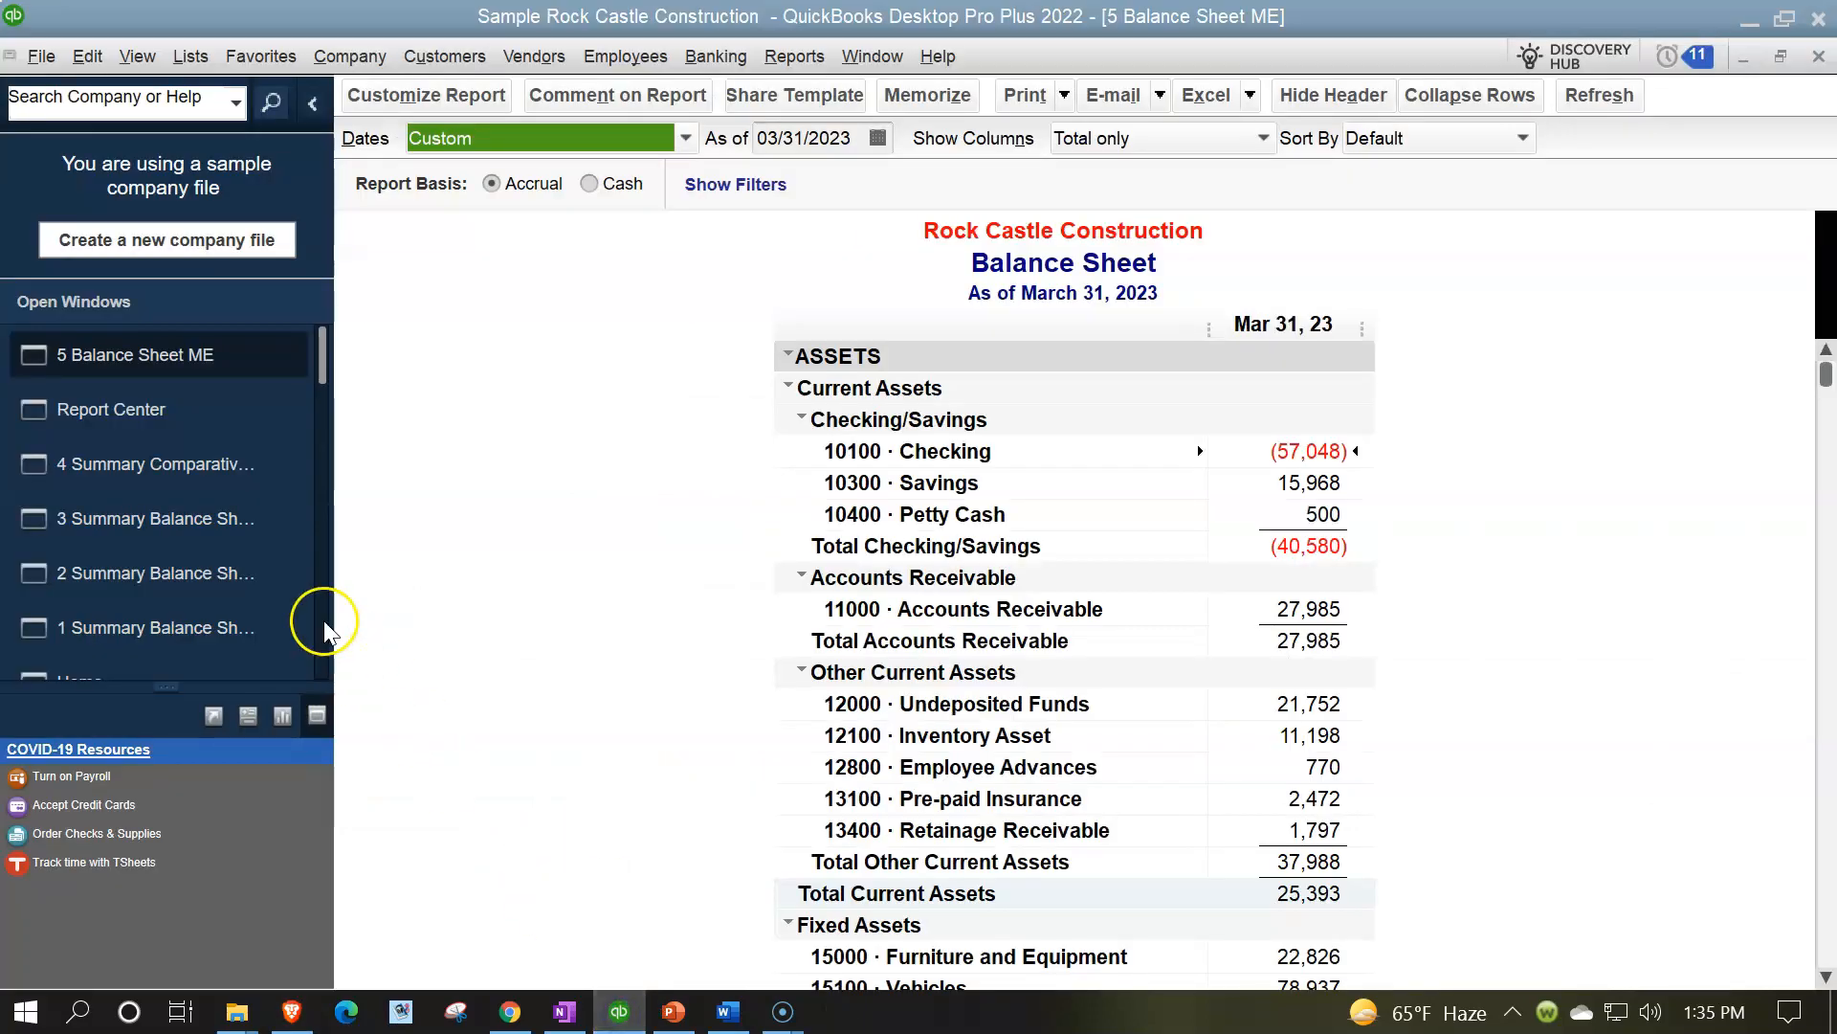
Run the memorized 6 Balance Sheet Vertical Analysis ME report and export it to a new worksheet in the existing Reports March 2023 workbook
{"action": "left_click", "coordinate": [113, 414]}
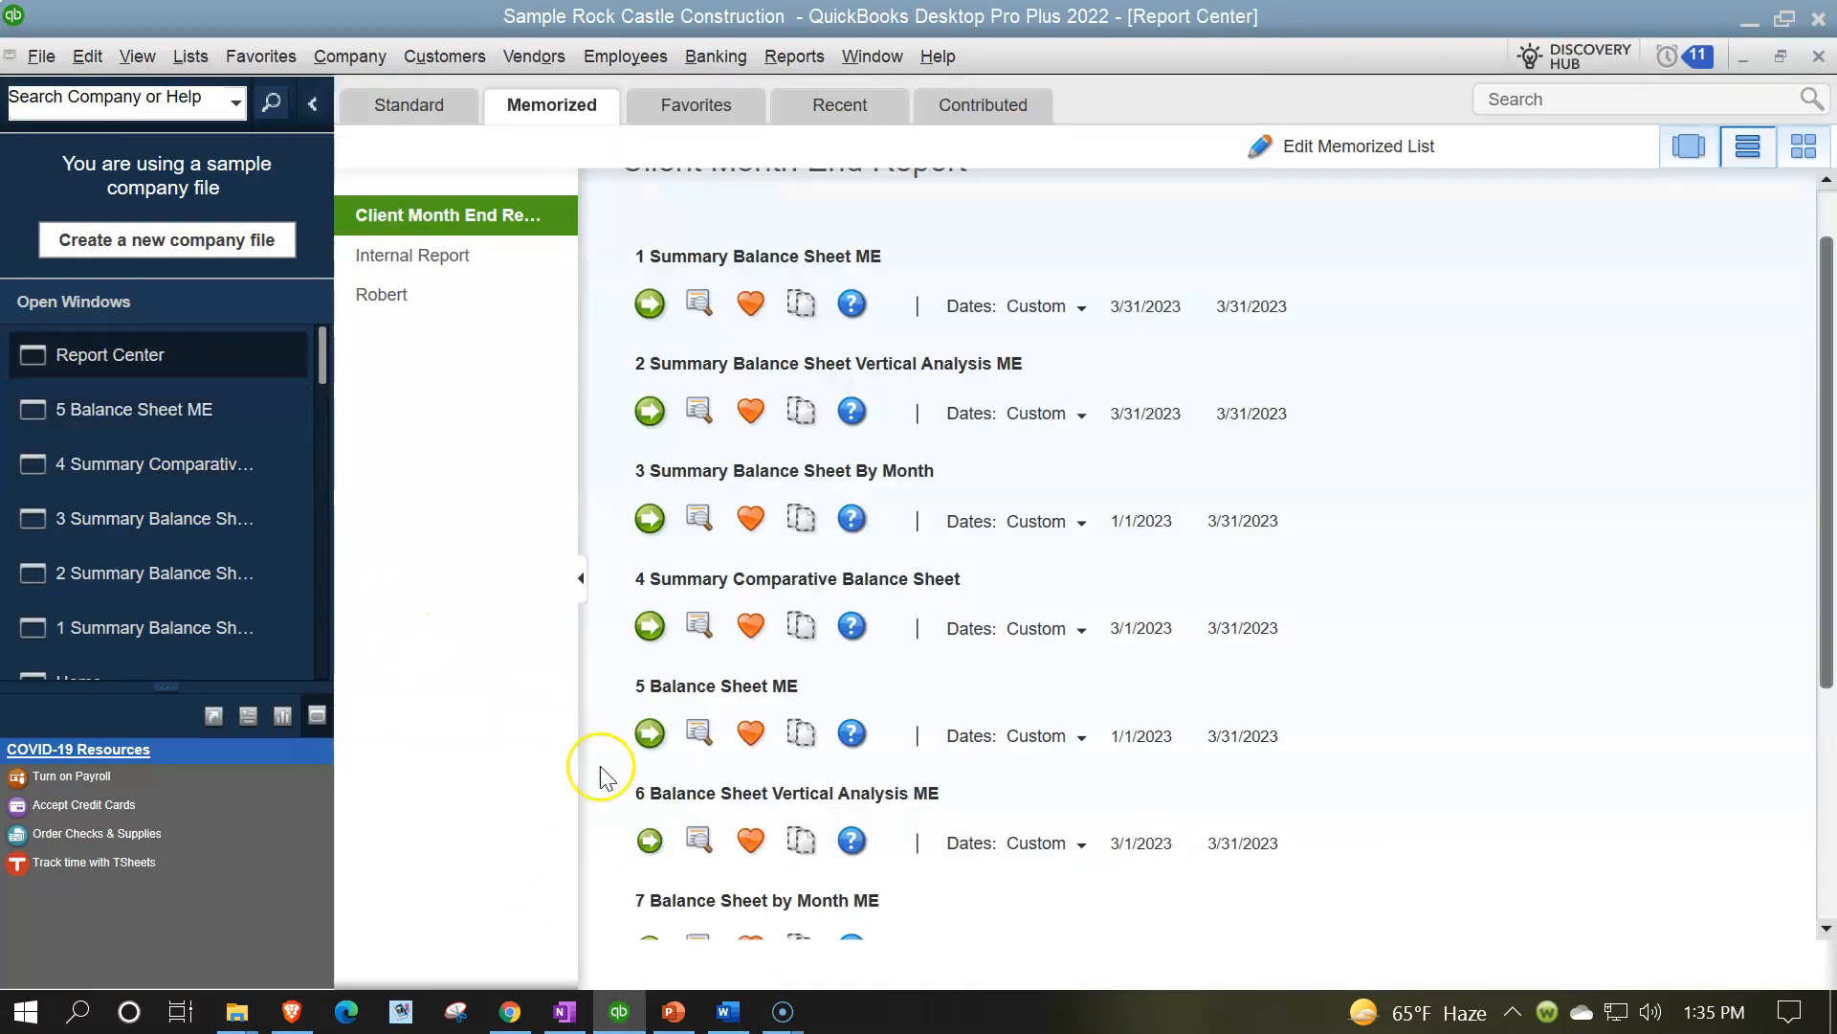
{"action": "left_click", "coordinate": [642, 840]}
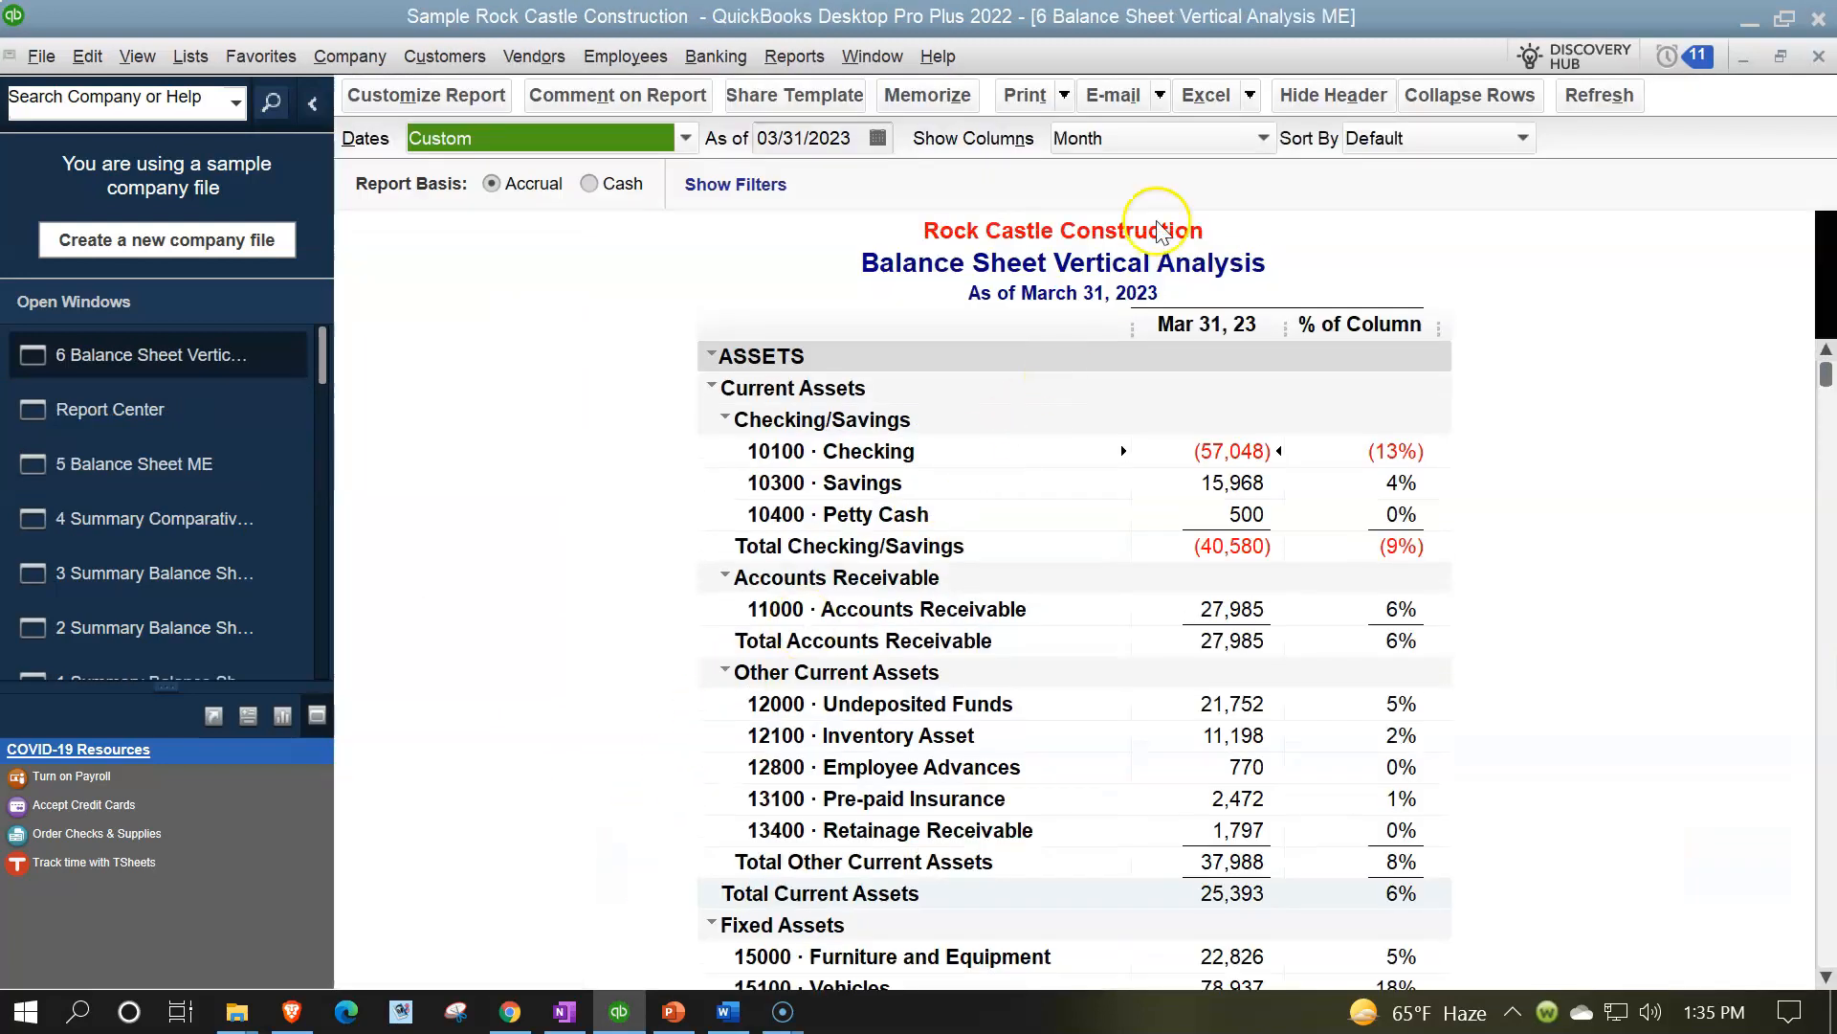
{"action": "left_click", "coordinate": [1251, 95]}
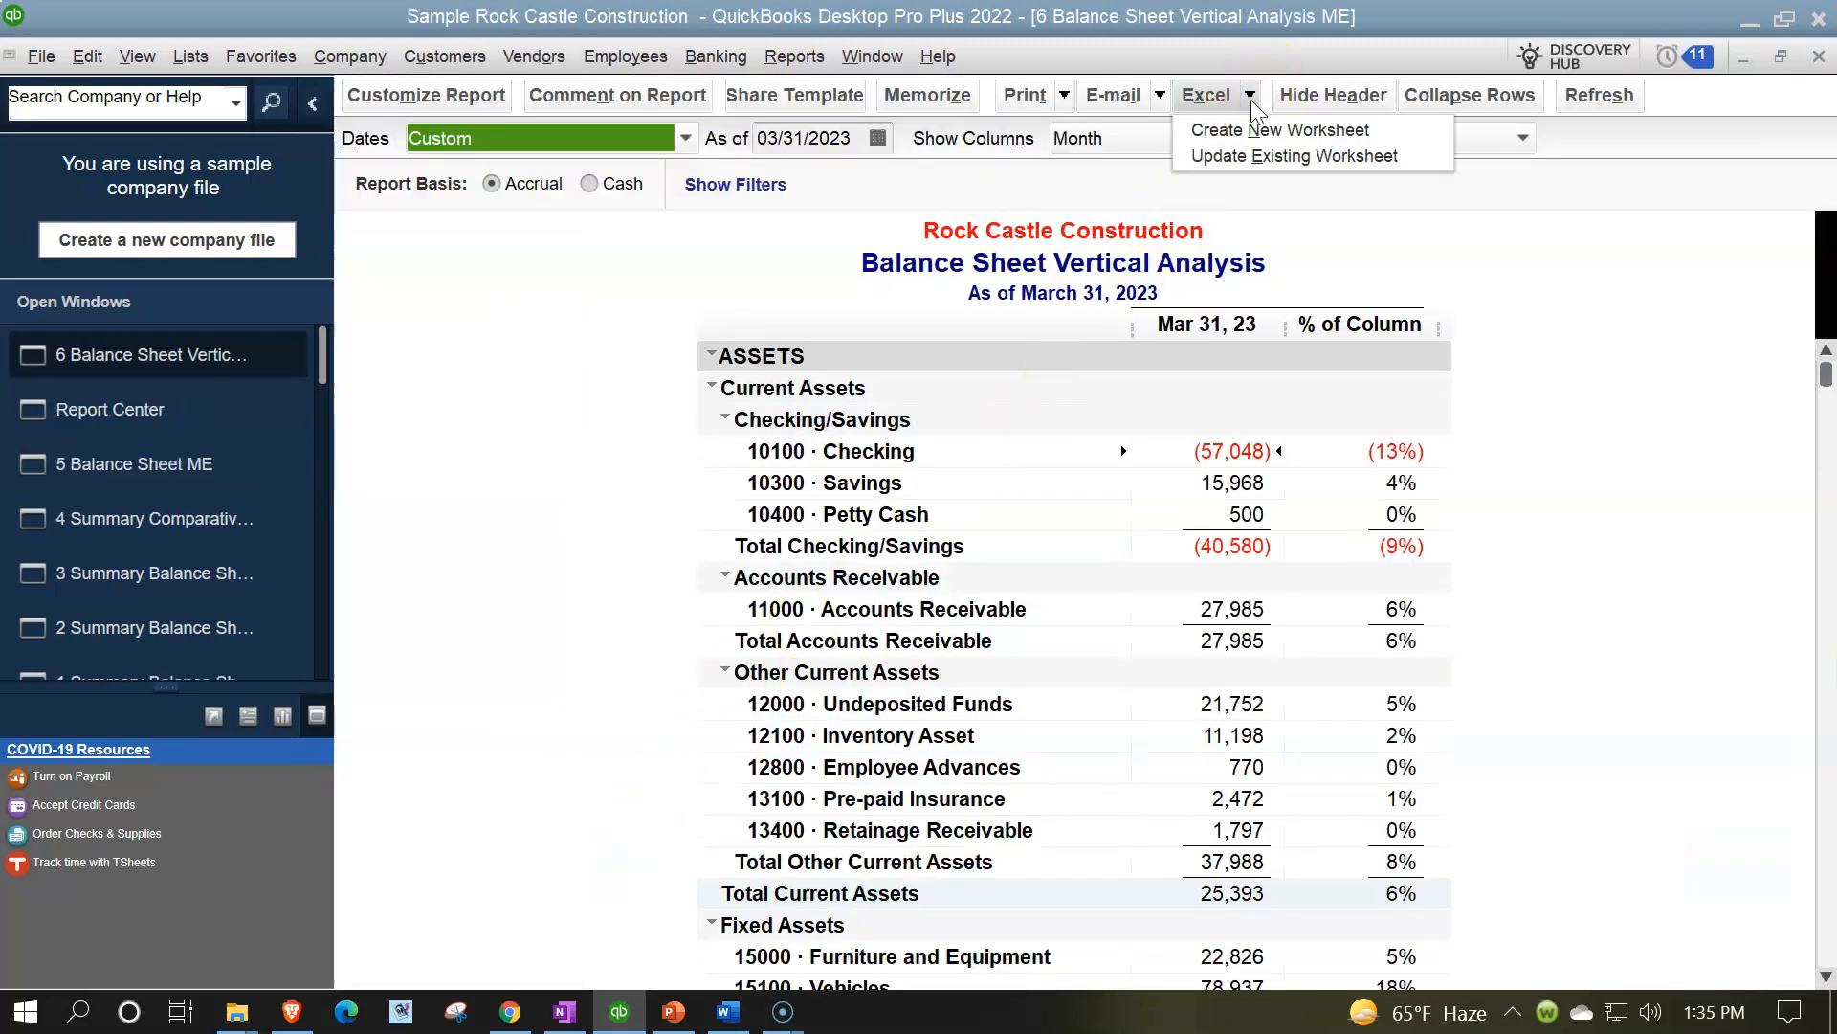
{"action": "left_click", "coordinate": [1251, 132]}
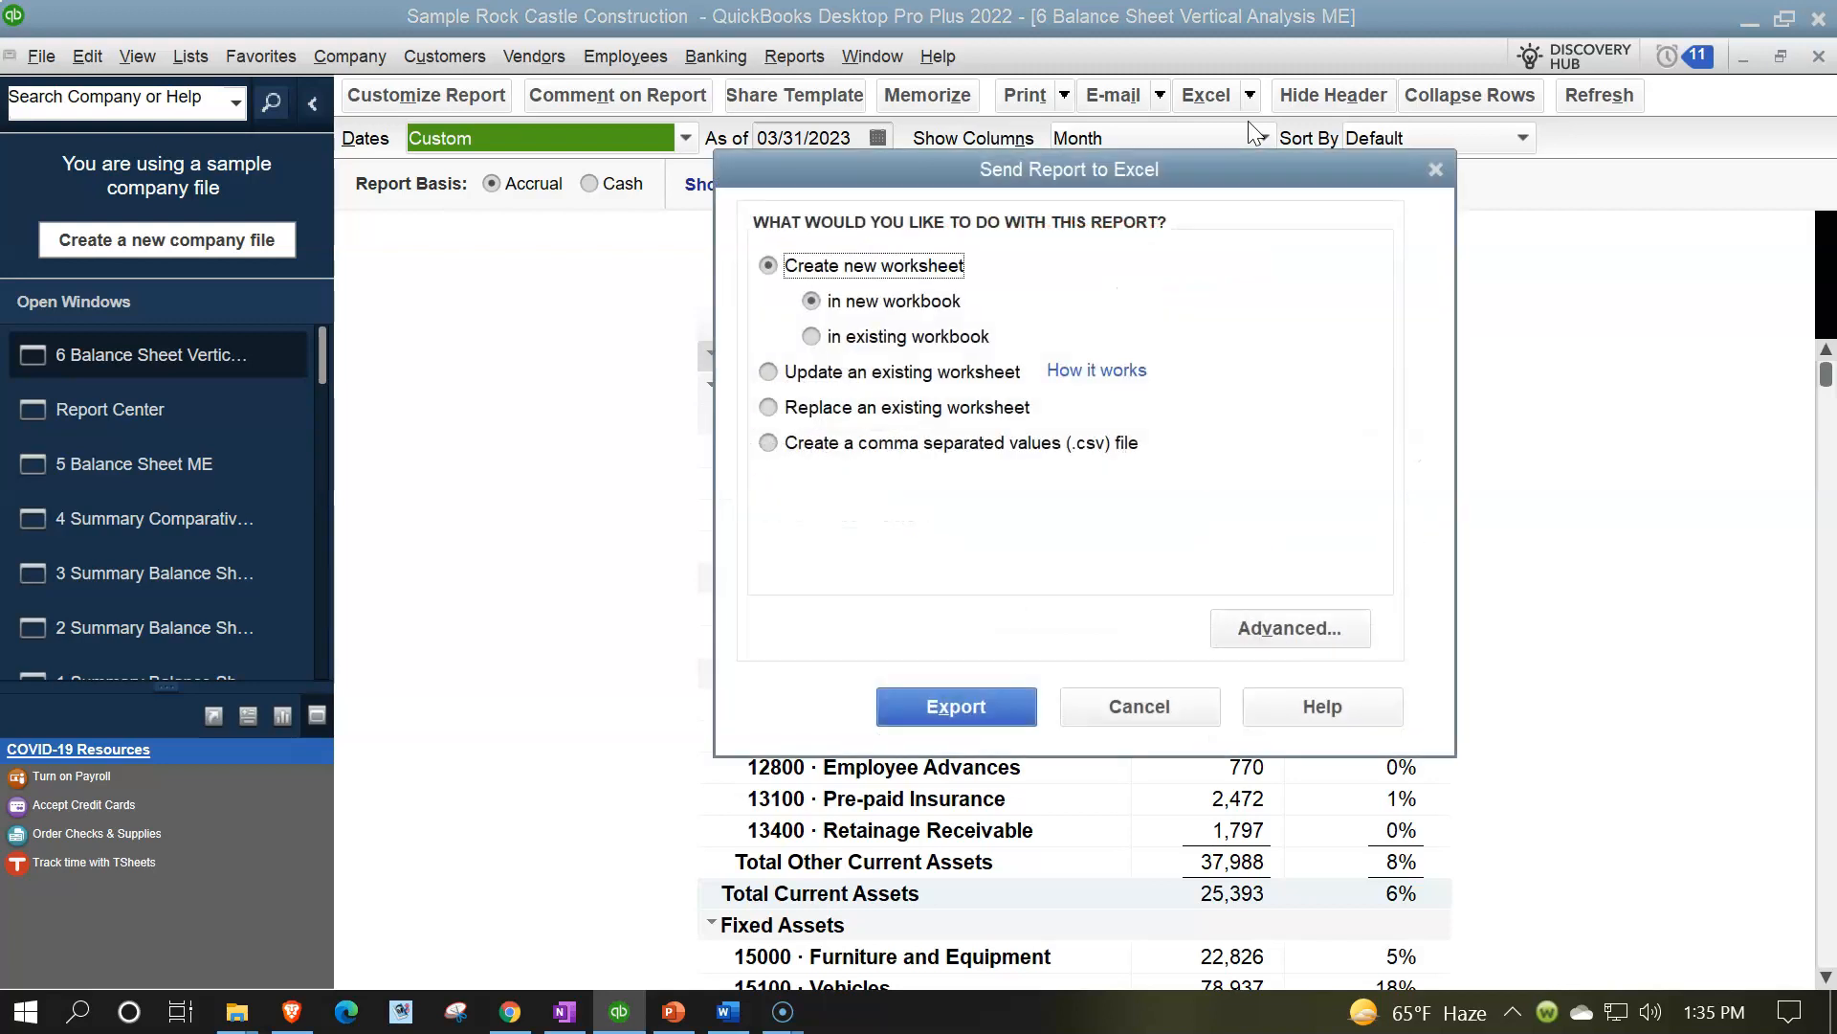
{"action": "left_click", "coordinate": [851, 338]}
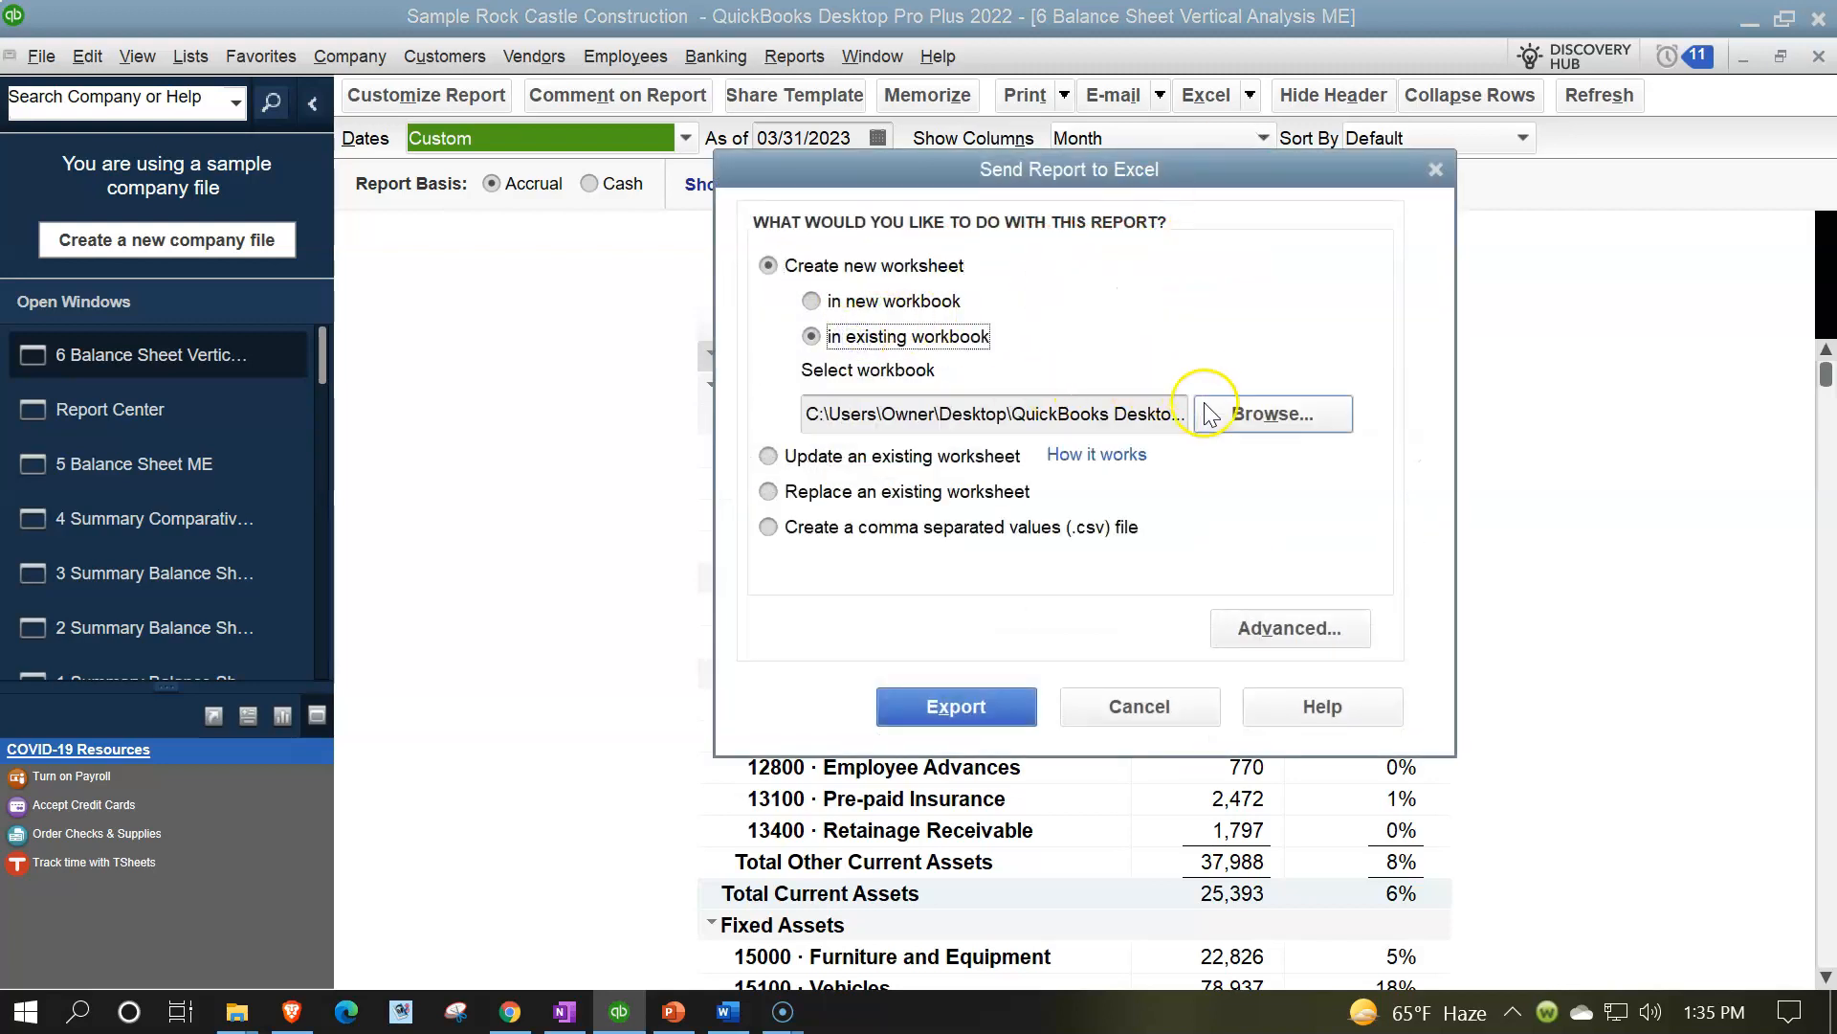
{"action": "left_click", "coordinate": [1014, 706]}
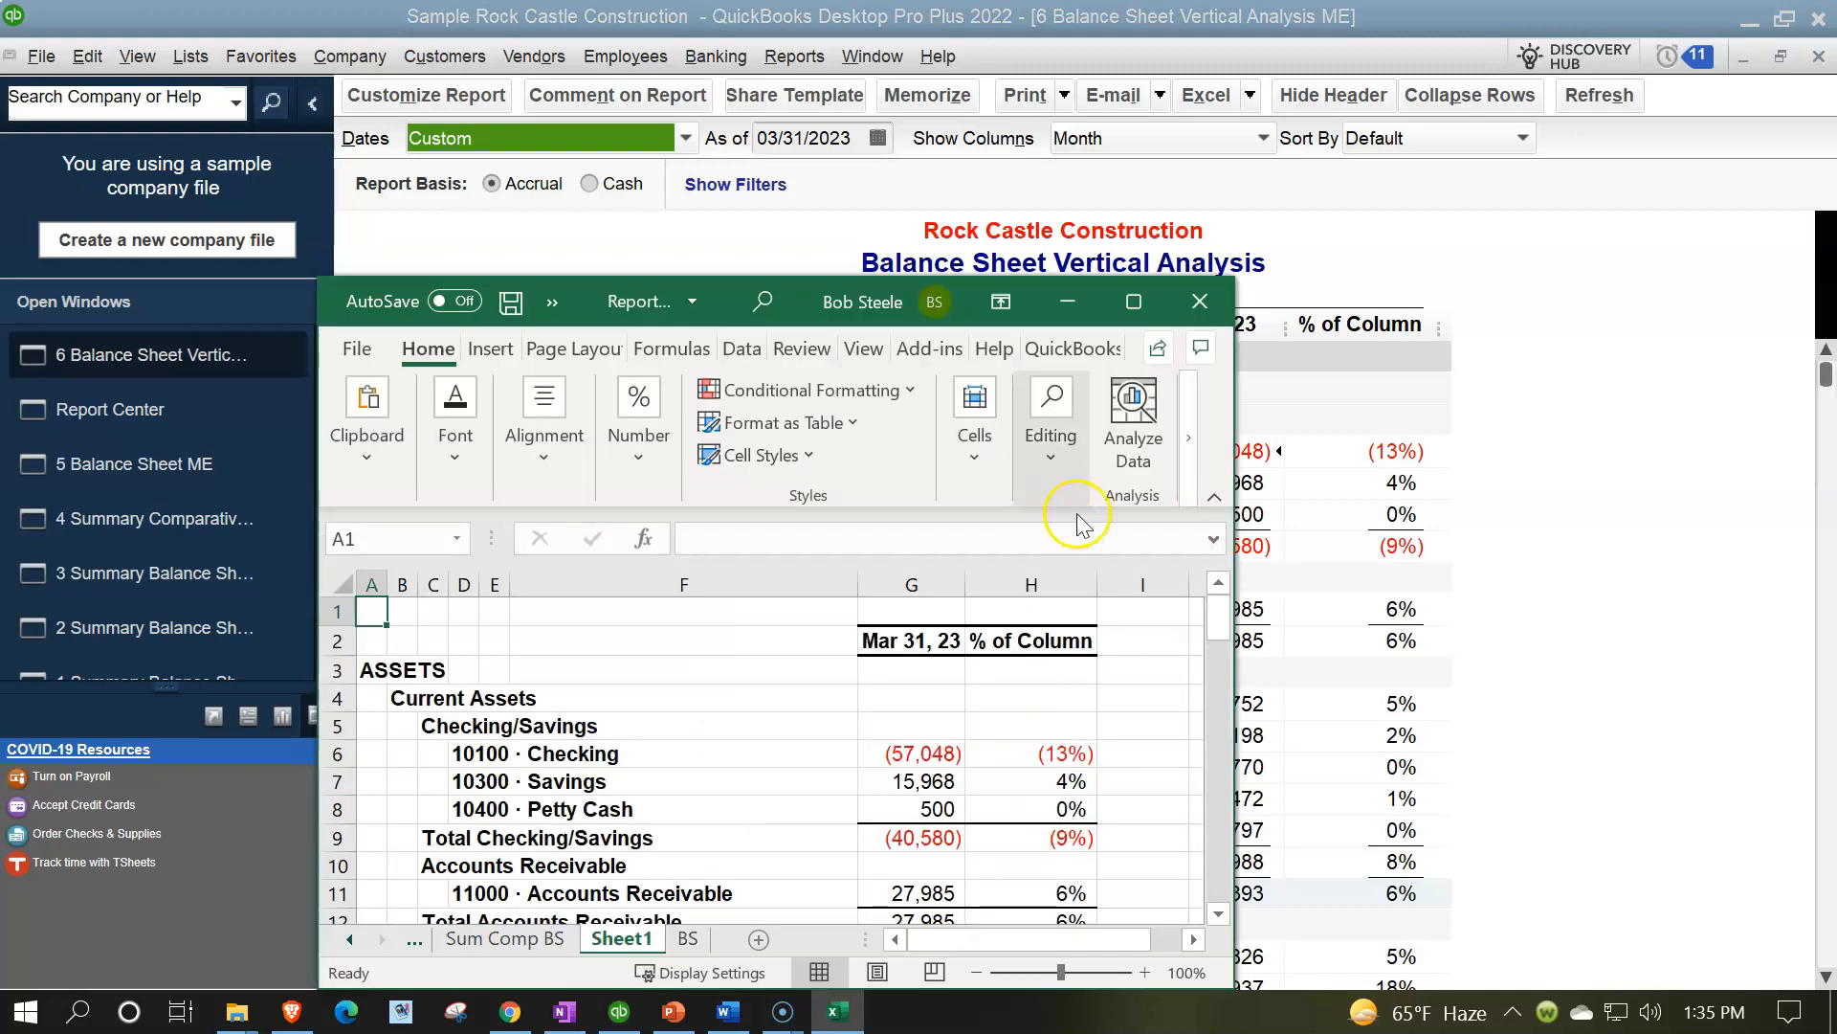
Maximize the Excel window and place Sheet1 after the BS worksheet
{"action": "left_click", "coordinate": [1134, 303]}
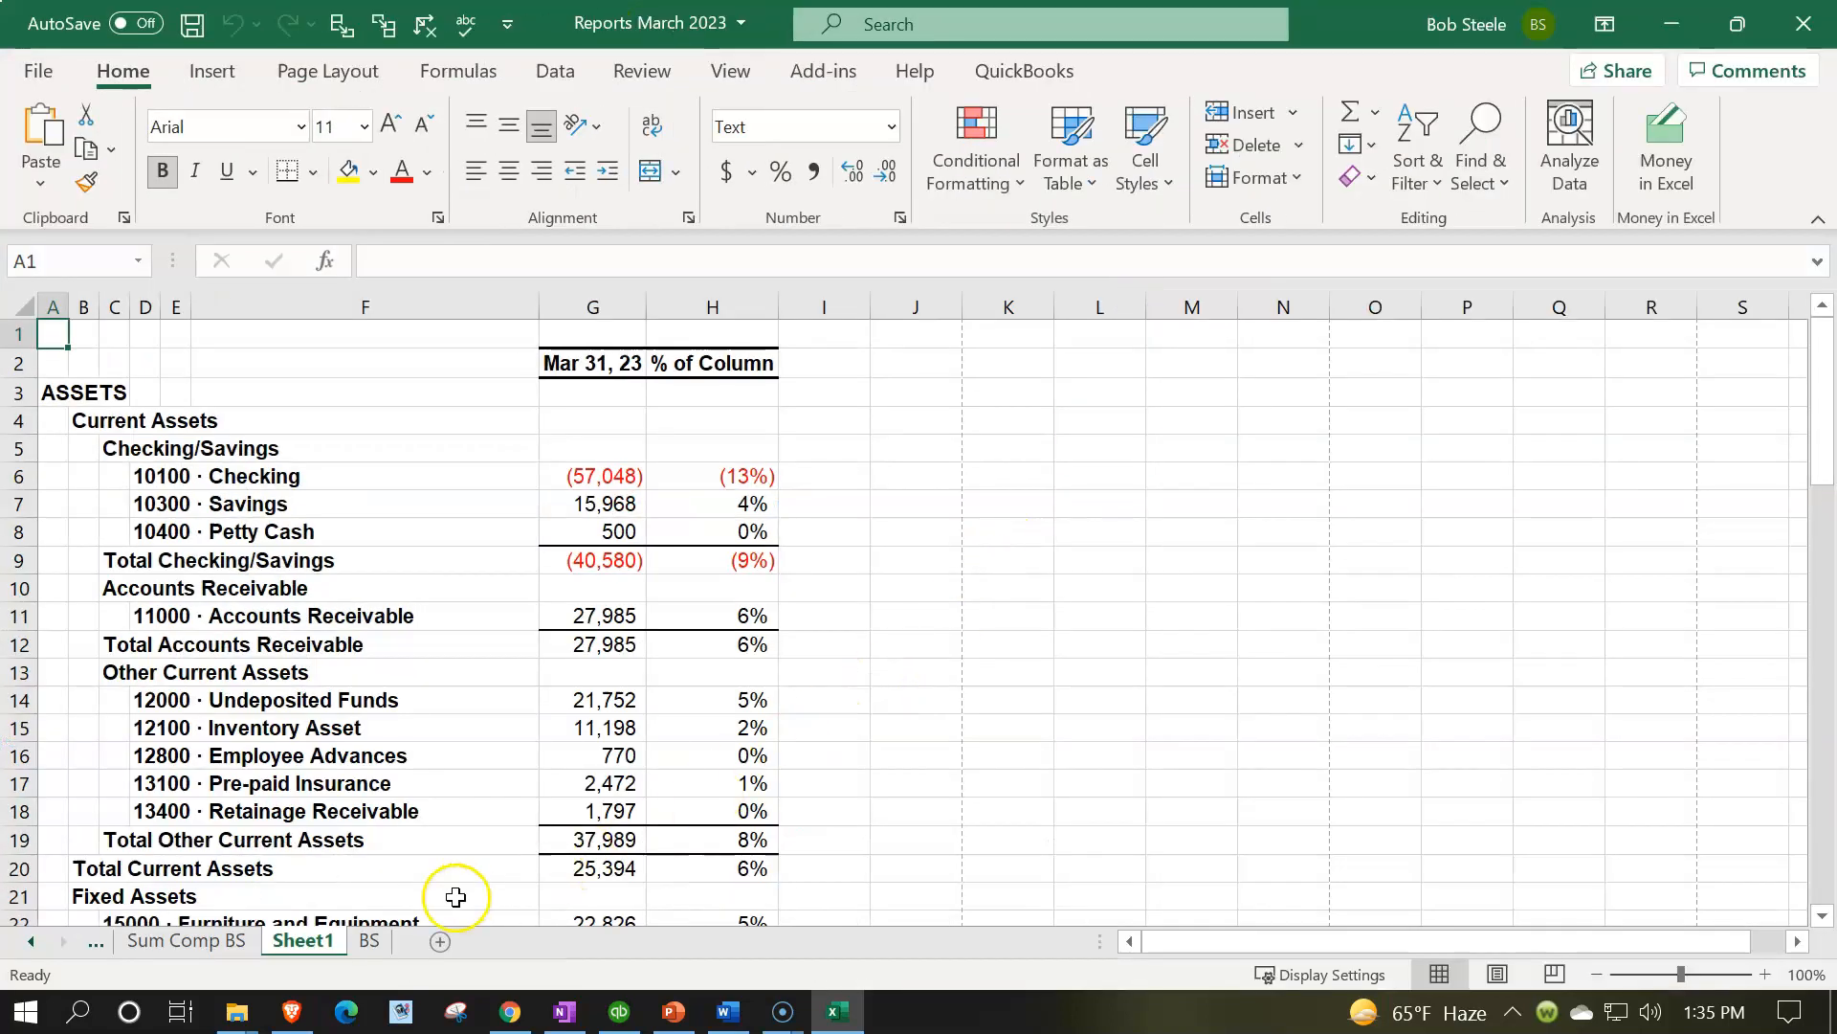
{"action": "left_click_drag", "start_coordinate": [316, 952], "coordinate": [392, 954]}
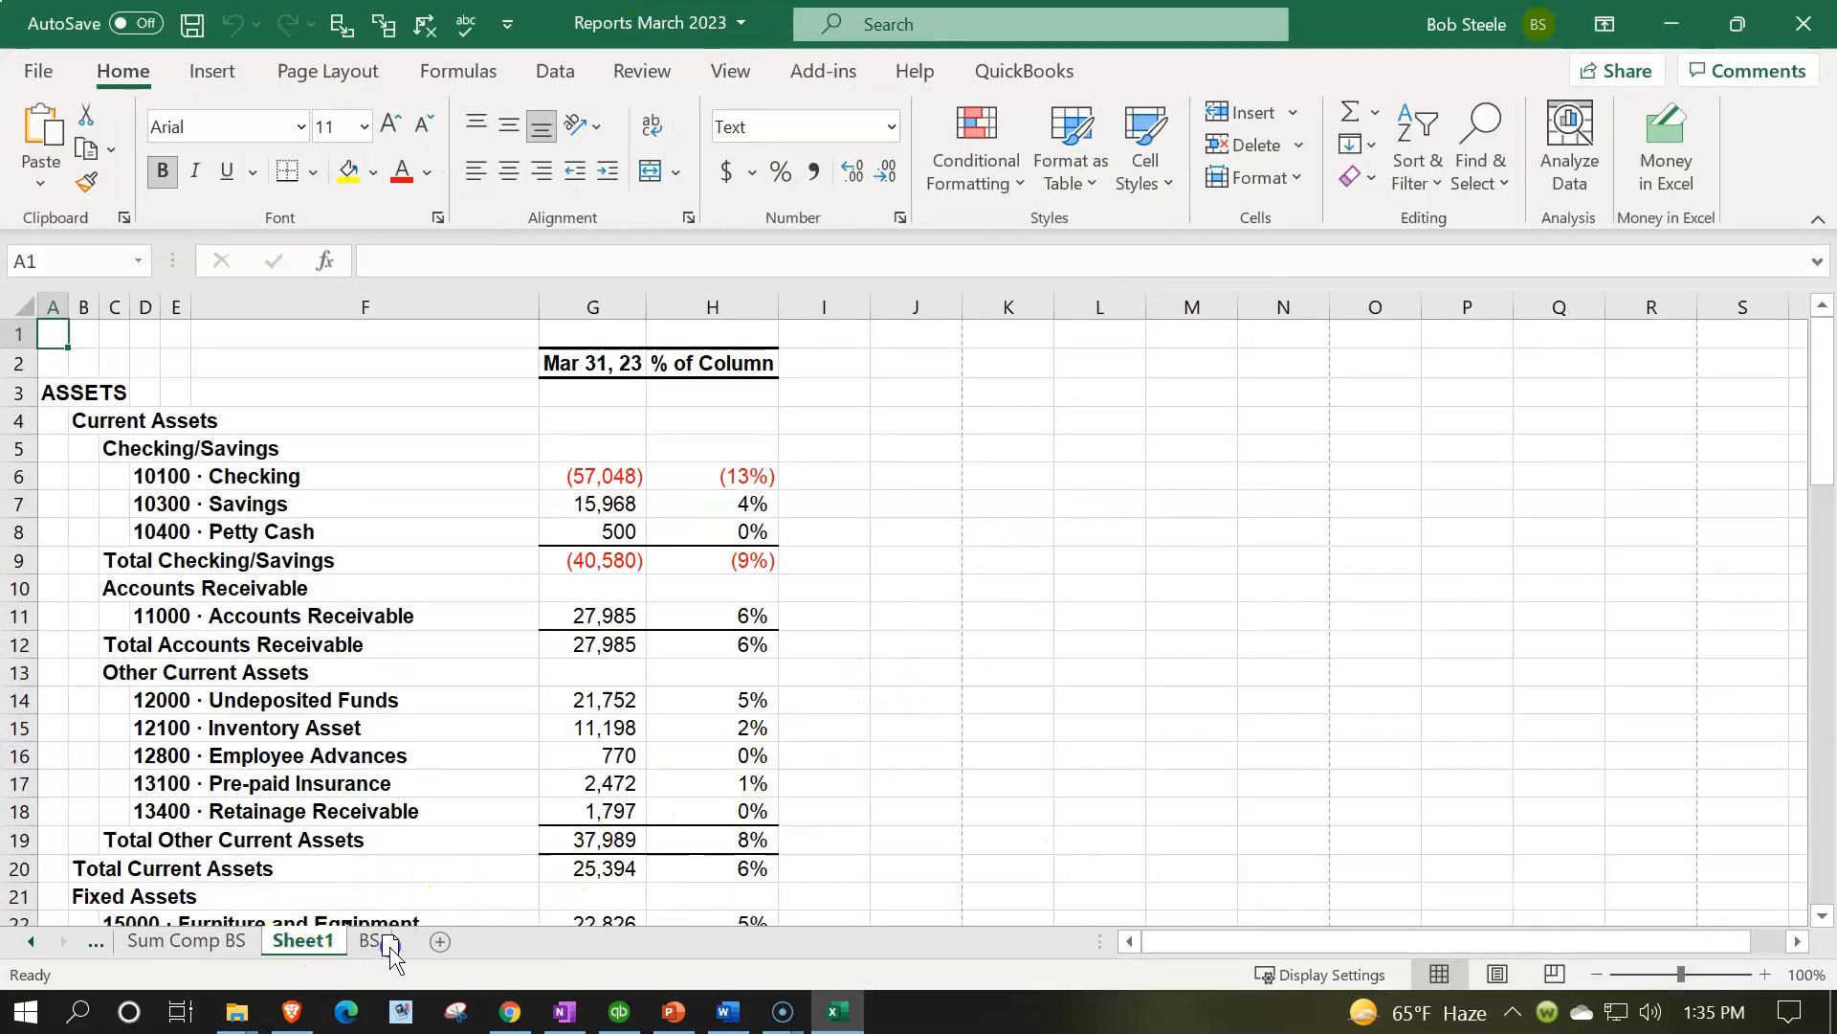
{"action": "left_click", "coordinate": [621, 1012]}
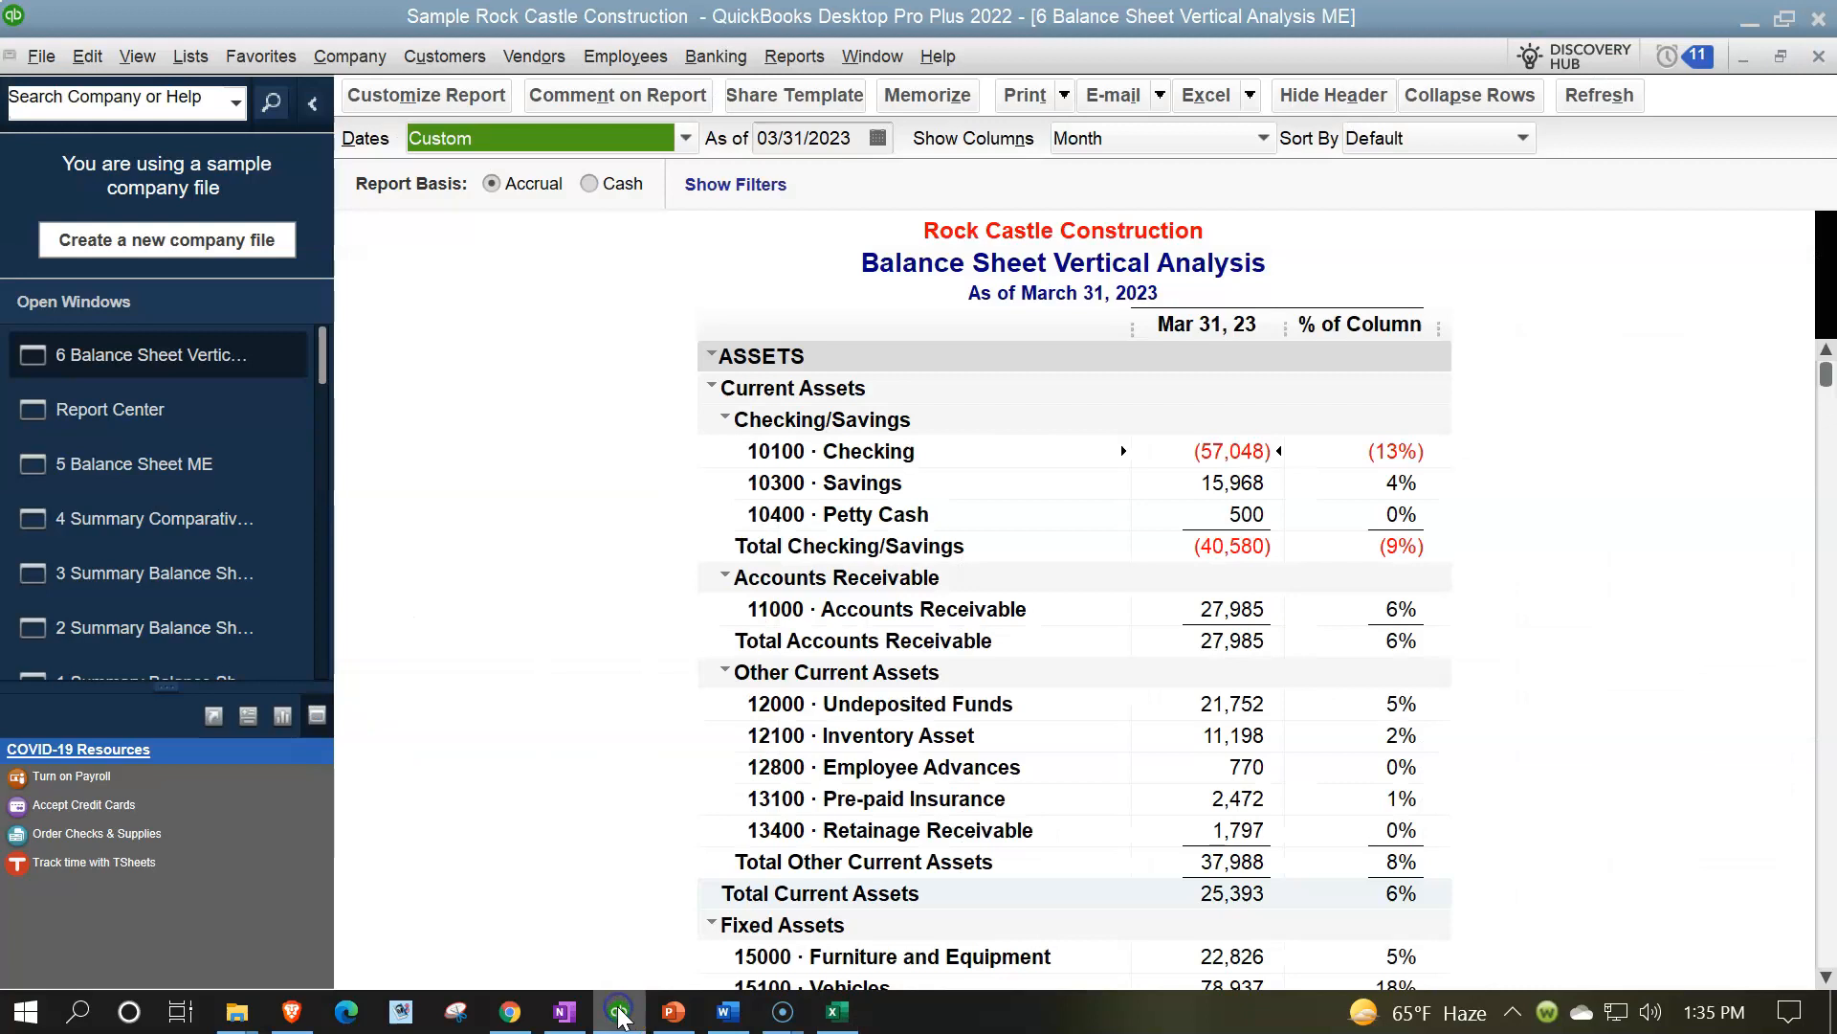
{"action": "left_click", "coordinate": [620, 1012]}
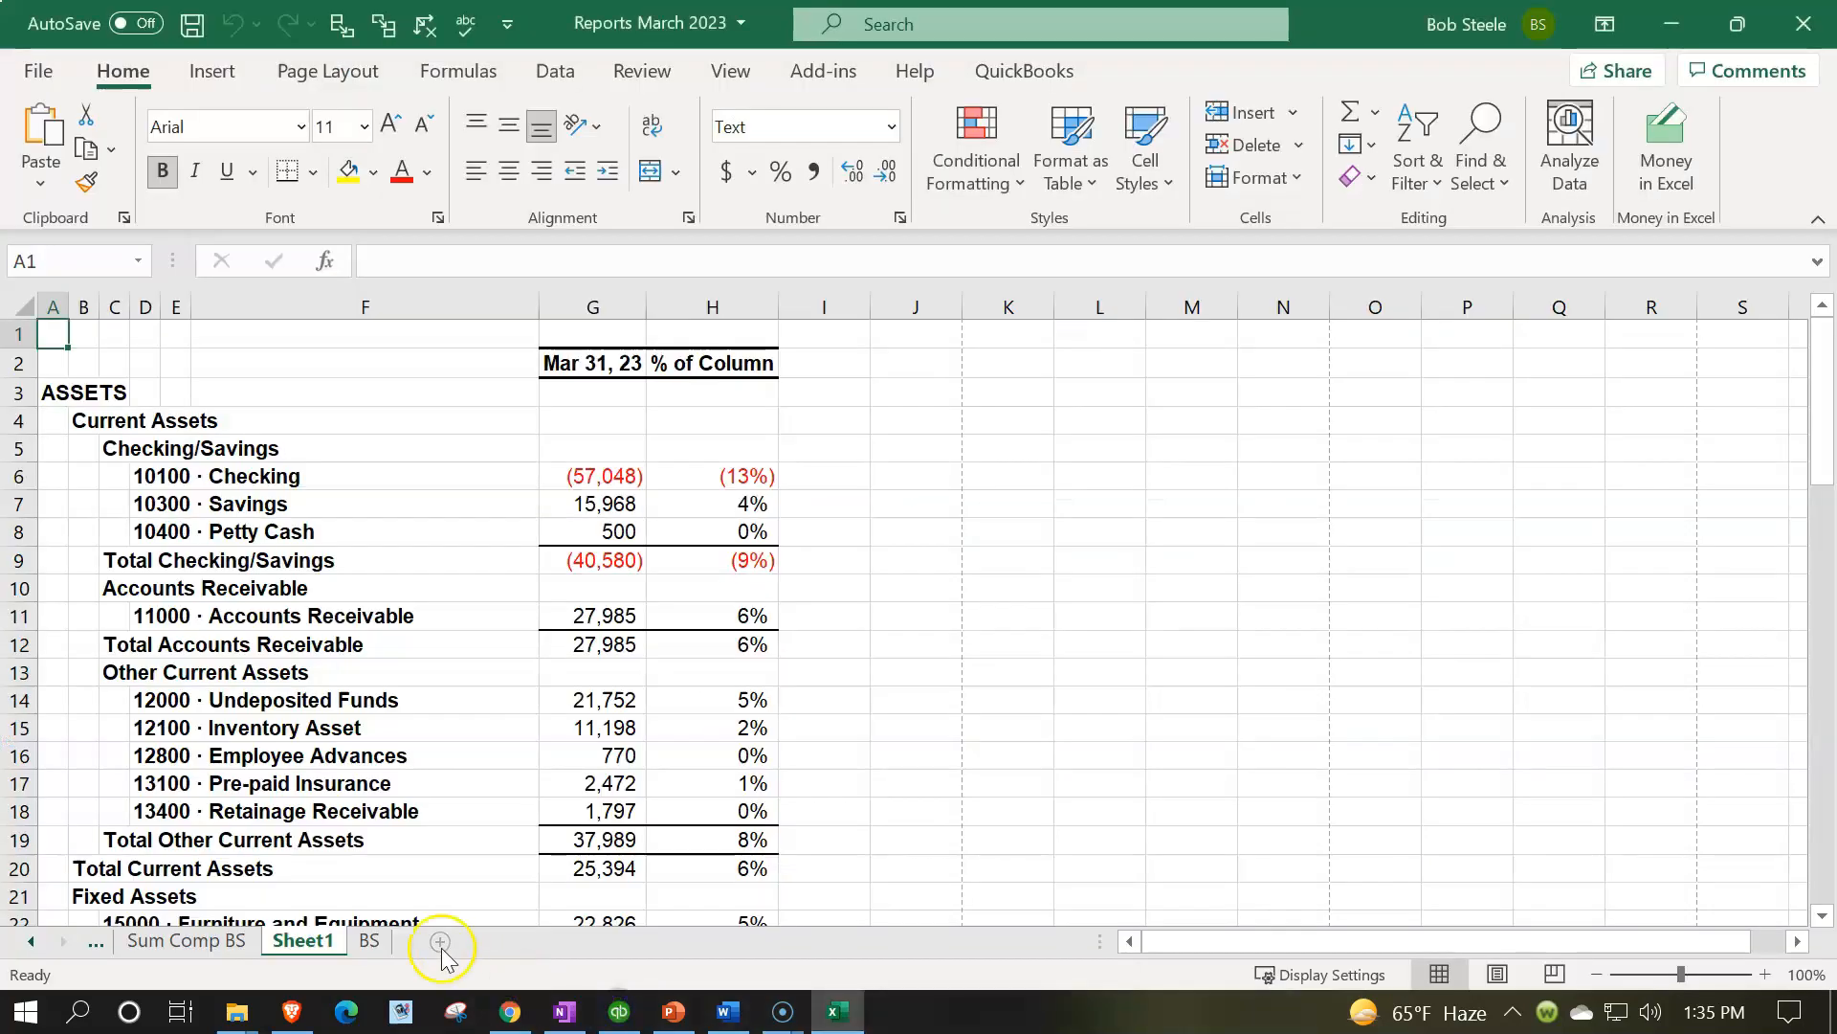
{"action": "left_click_drag", "start_coordinate": [297, 947], "coordinate": [403, 954]}
Rename Sheet1 as BS Vir An, and close the workbook with its changes saved
{"action": "double_click", "coordinate": [349, 941]}
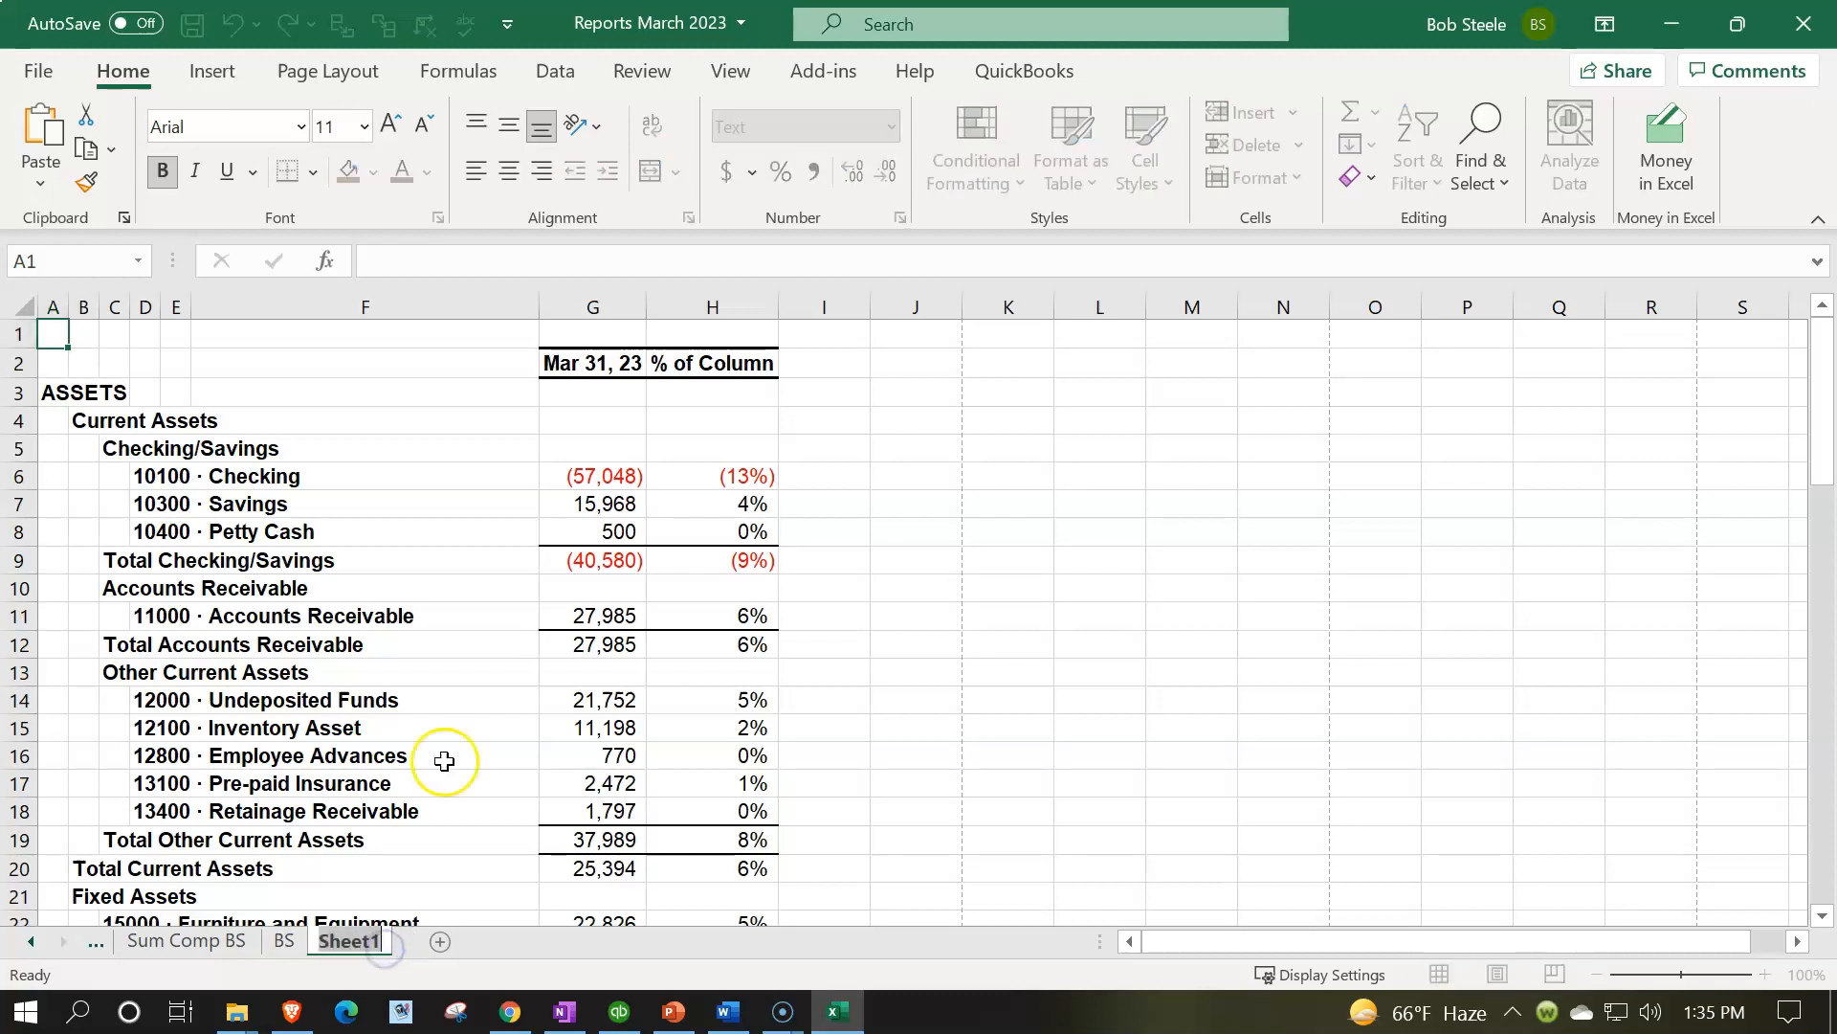
{"action": "type", "text": "BS Vir An"}
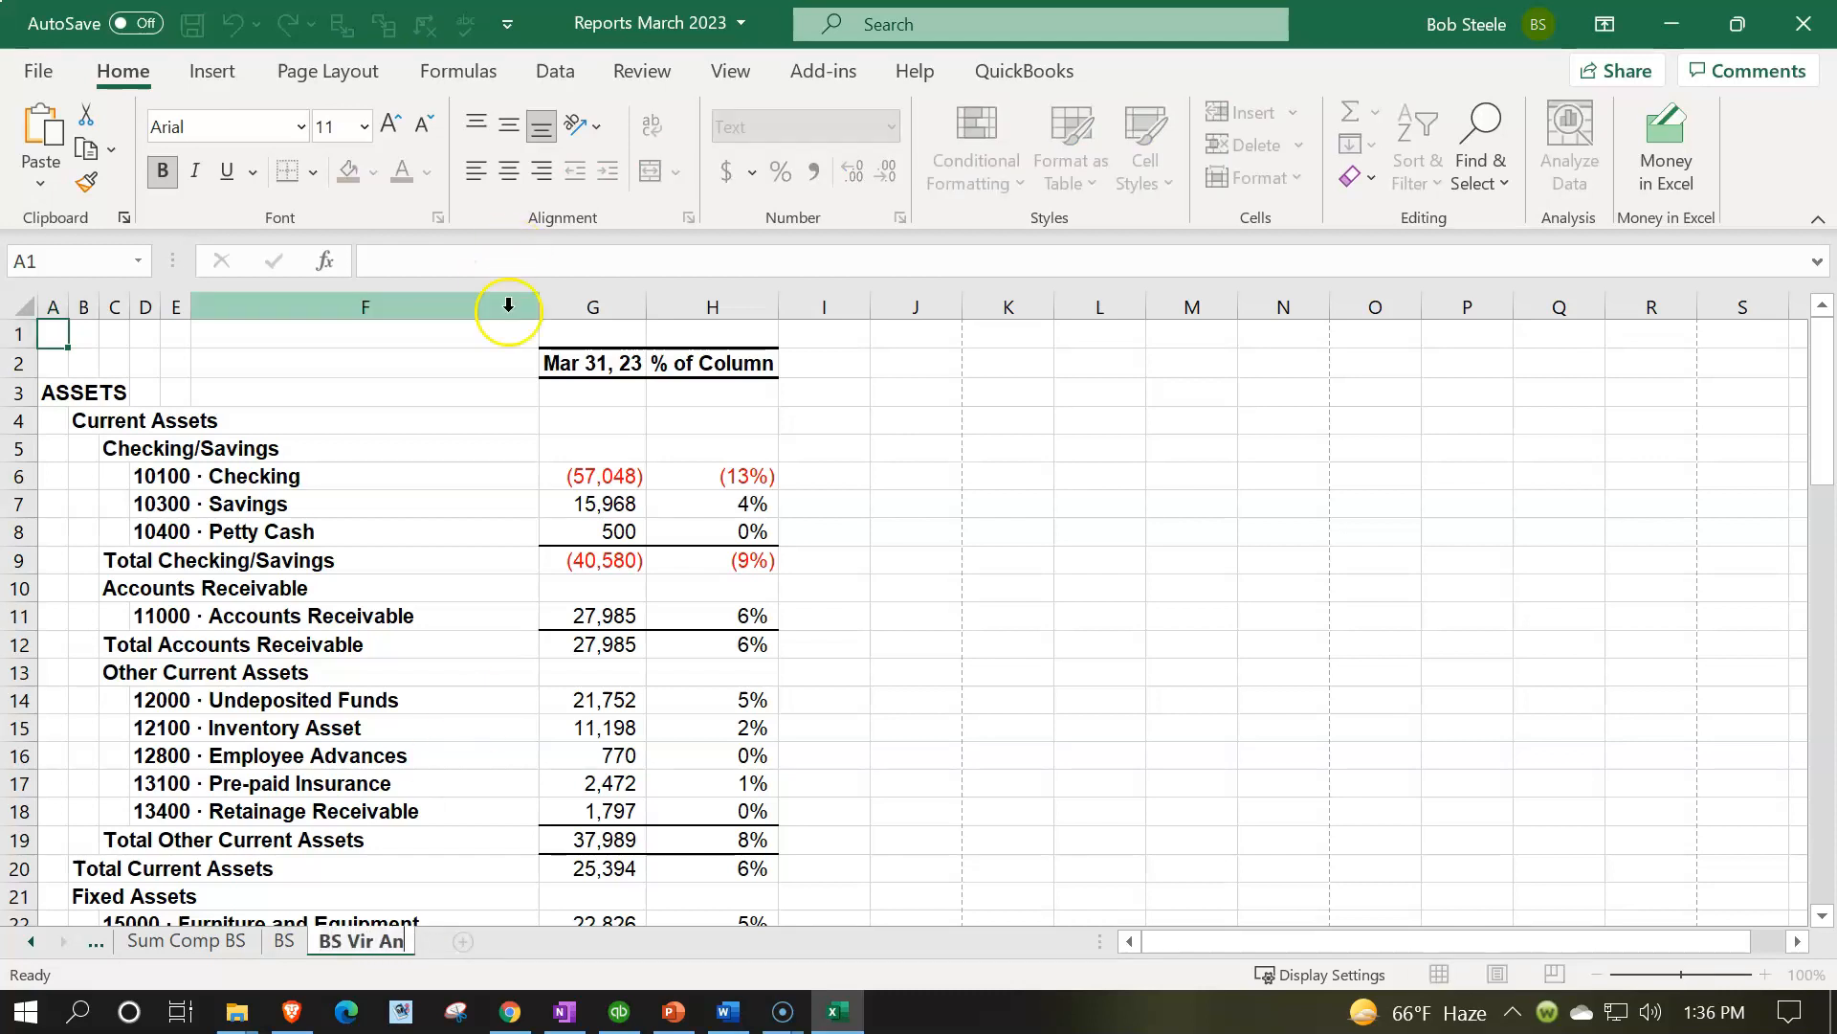
{"action": "left_click", "coordinate": [727, 449]}
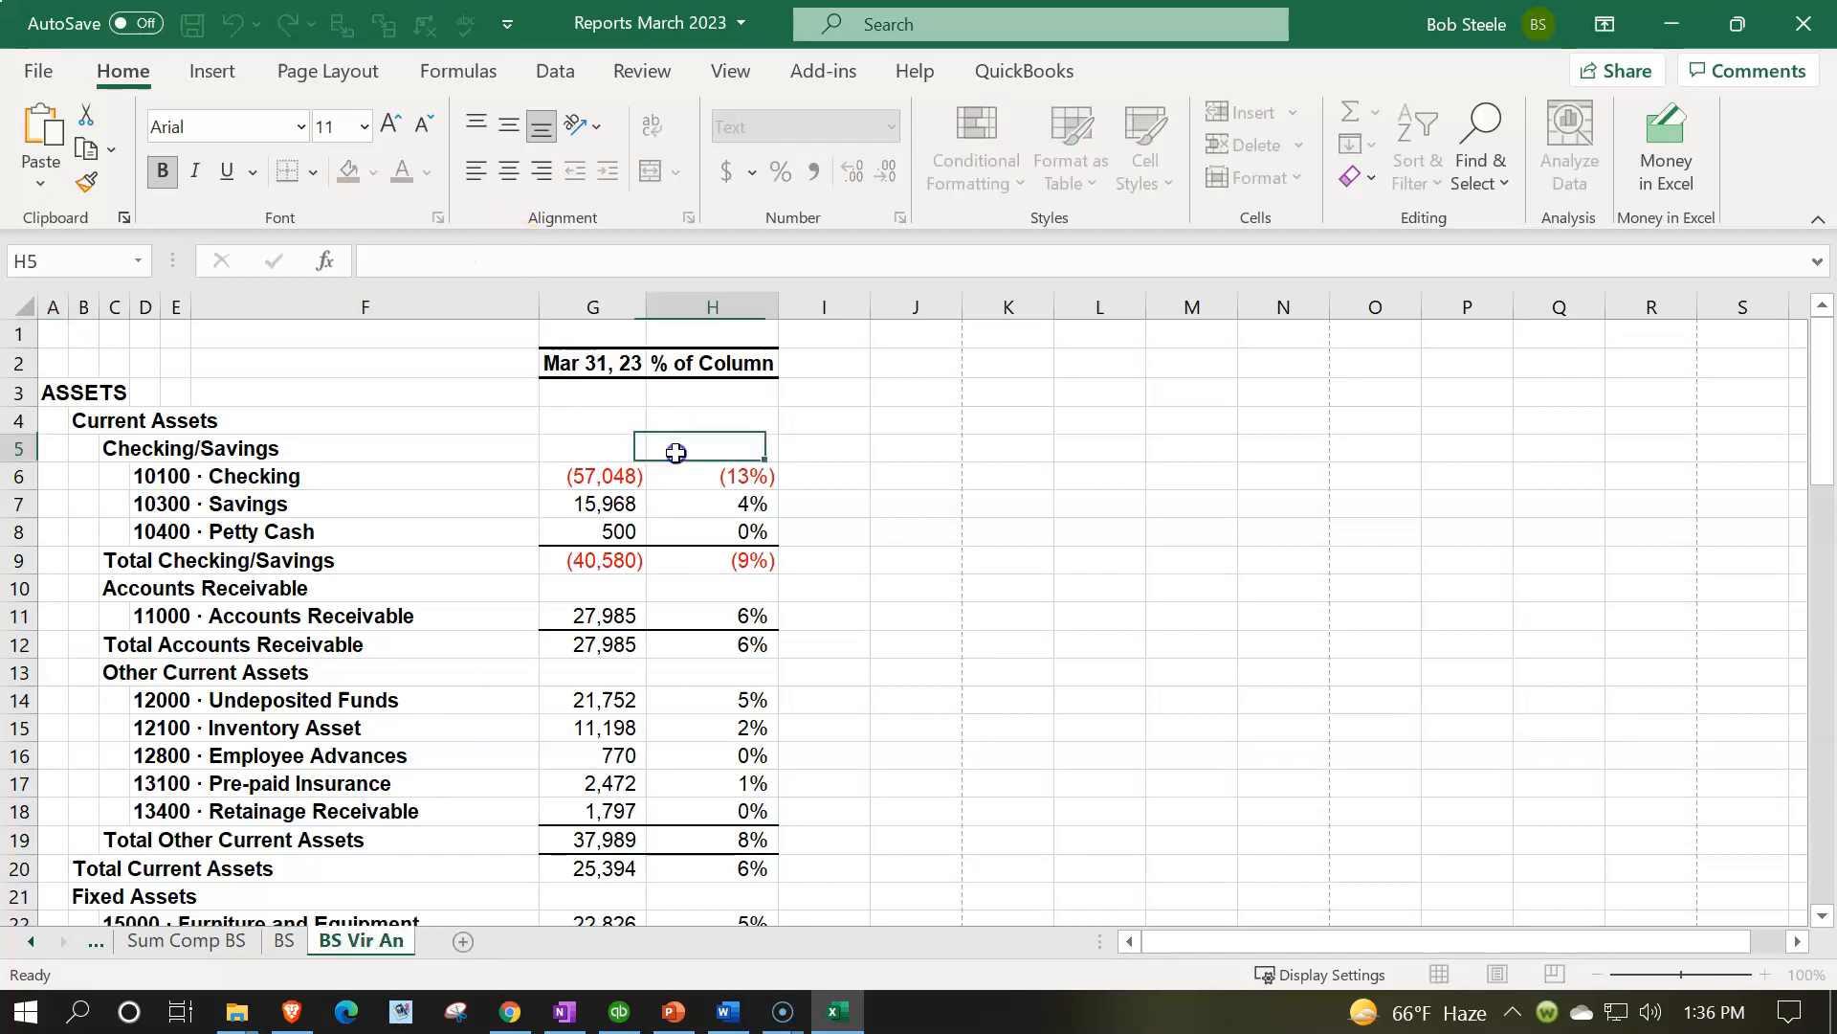
{"action": "left_click", "coordinate": [1819, 29]}
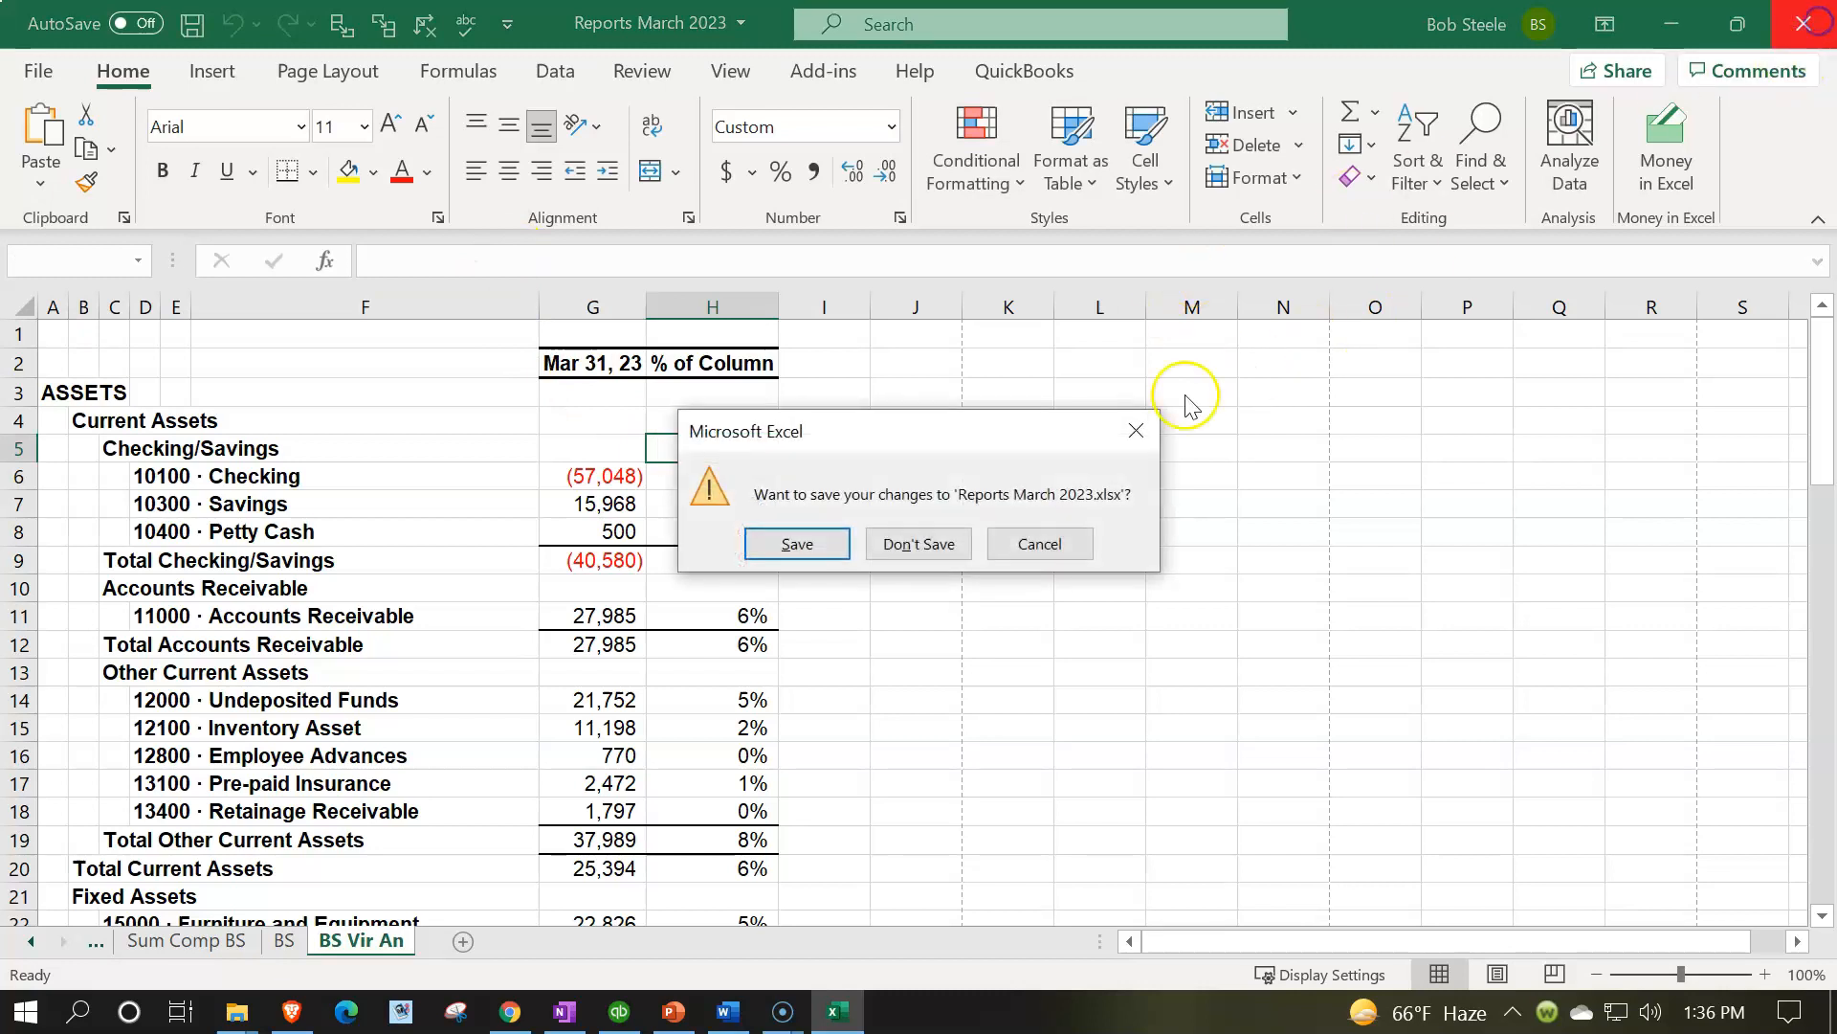
{"action": "left_click", "coordinate": [790, 538]}
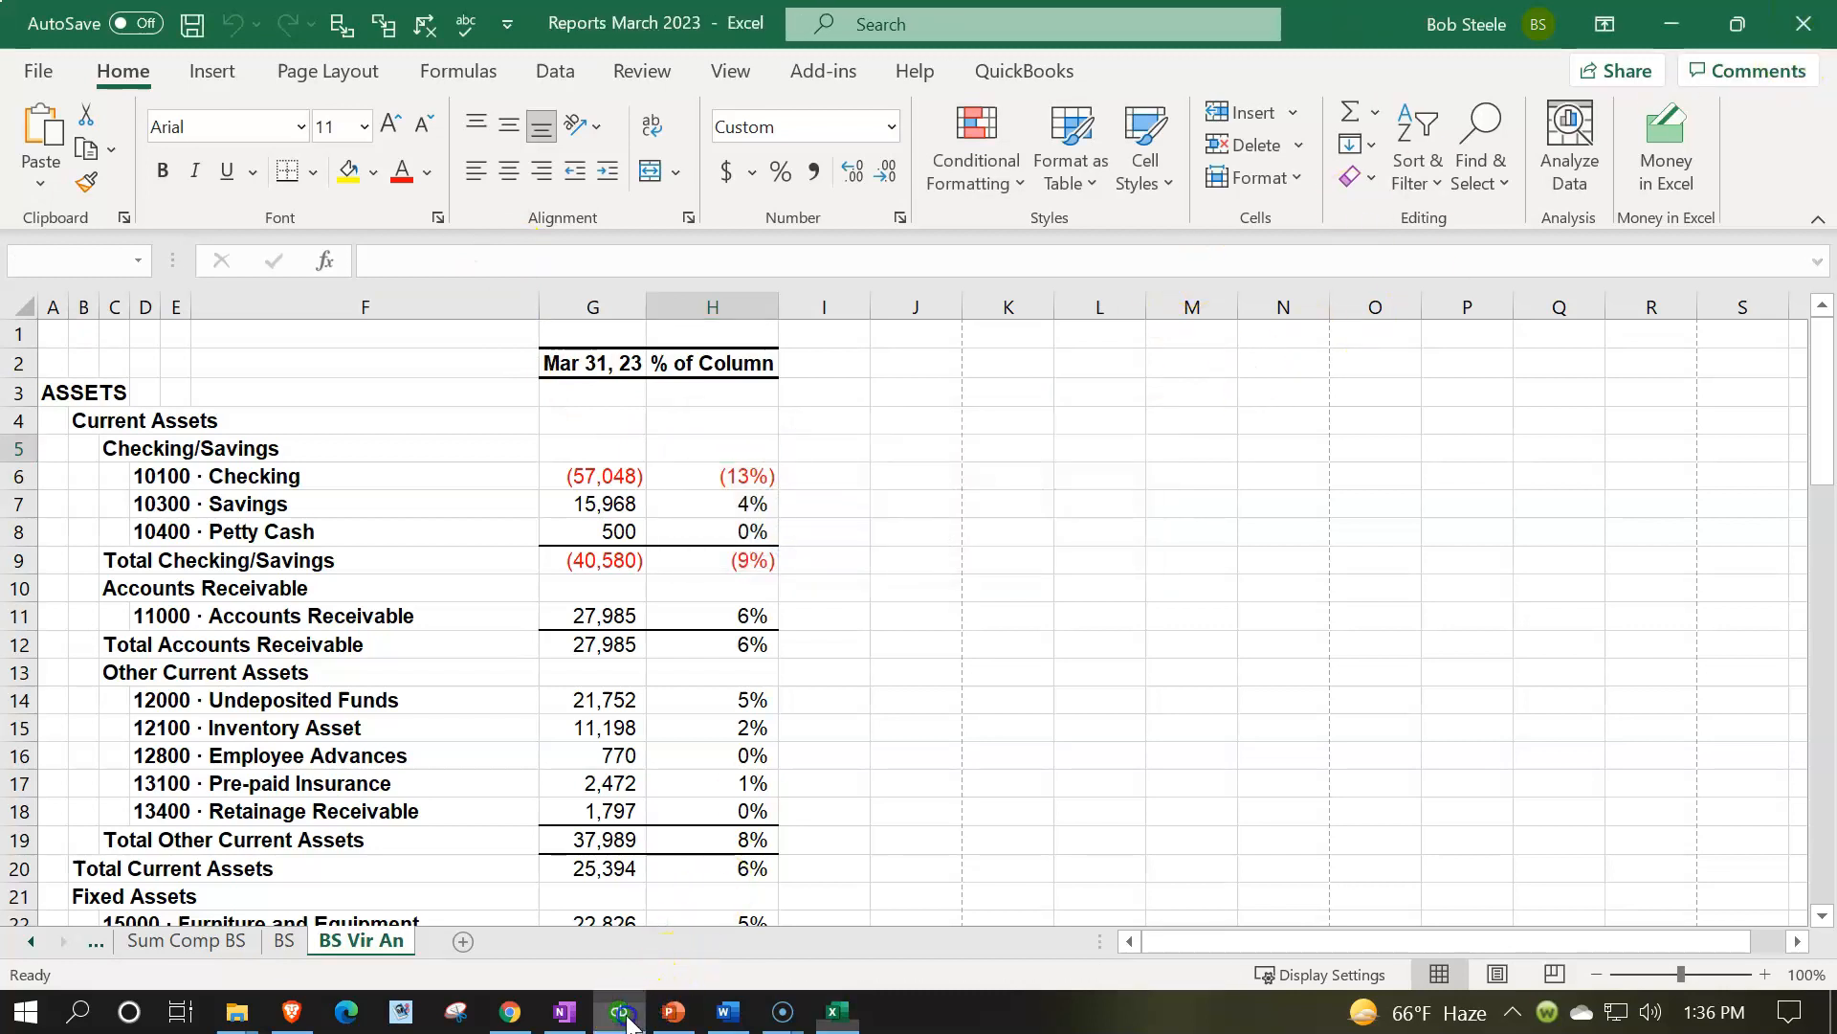
Switch to QuickBooks and run the memorized 7 Balance Sheet by Month ME report from the Report Center
{"action": "left_click", "coordinate": [622, 1015]}
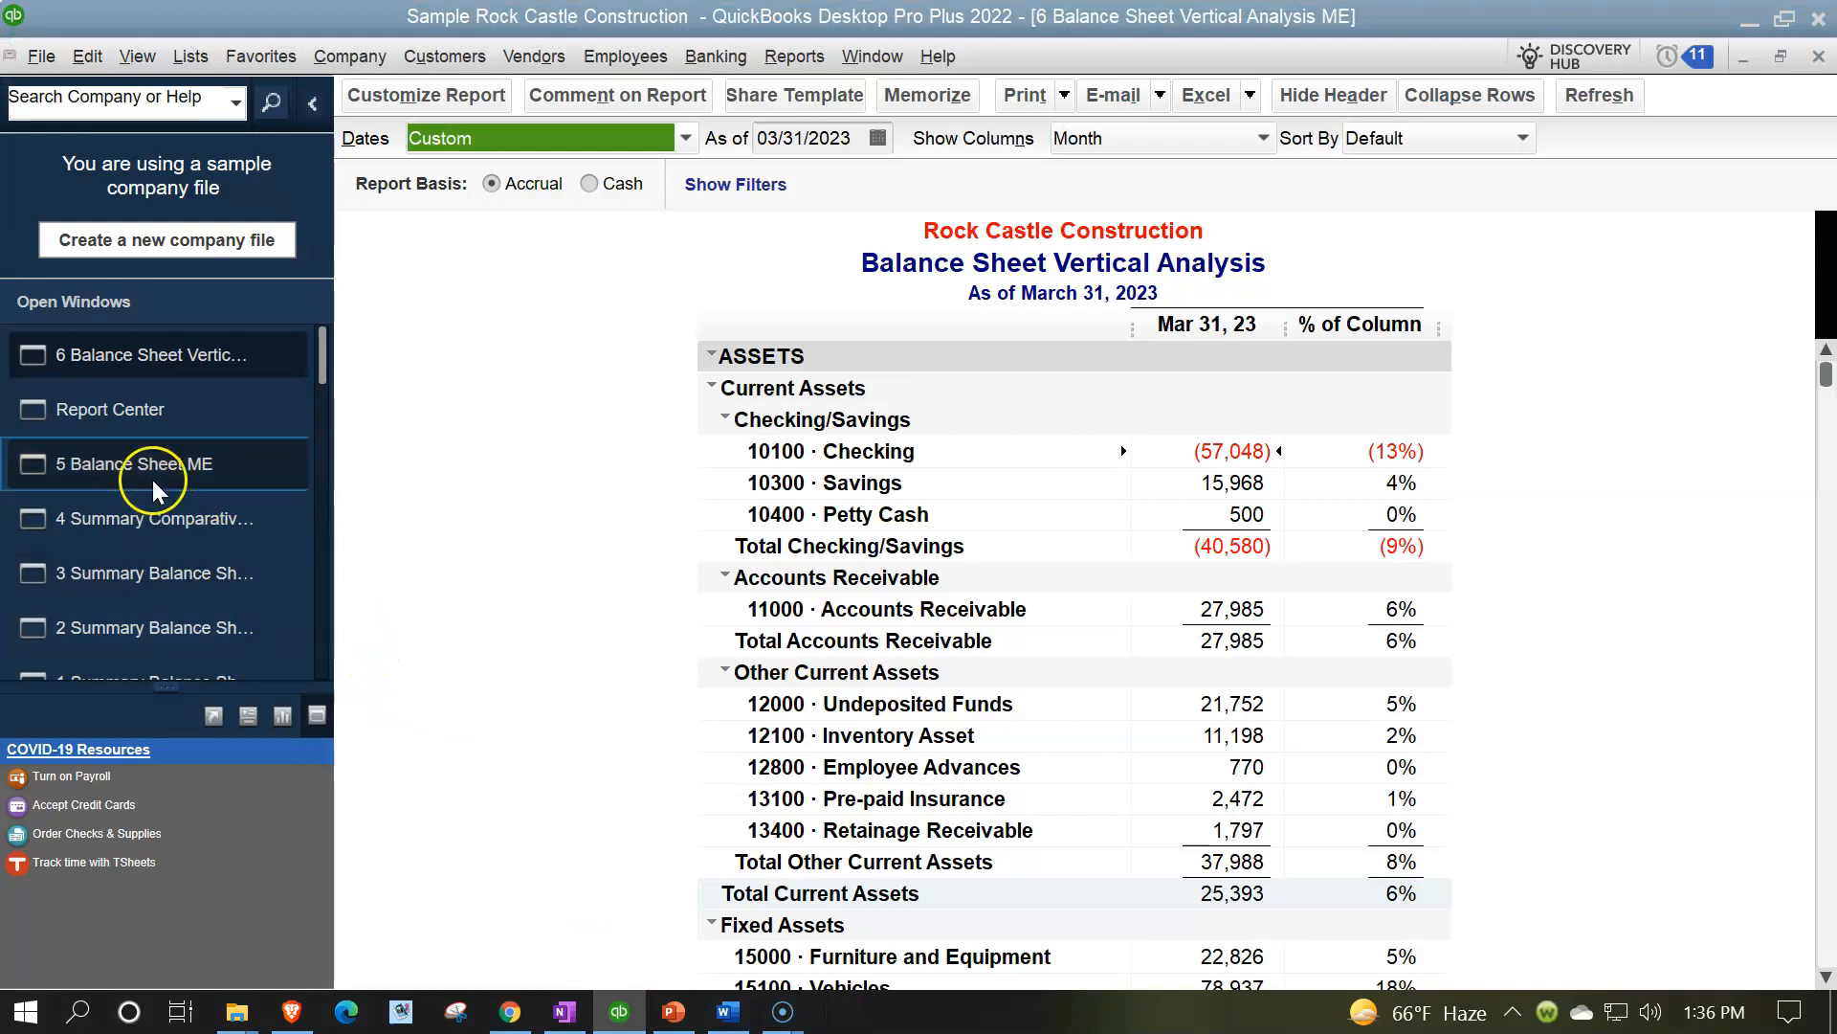
{"action": "left_click", "coordinate": [118, 423]}
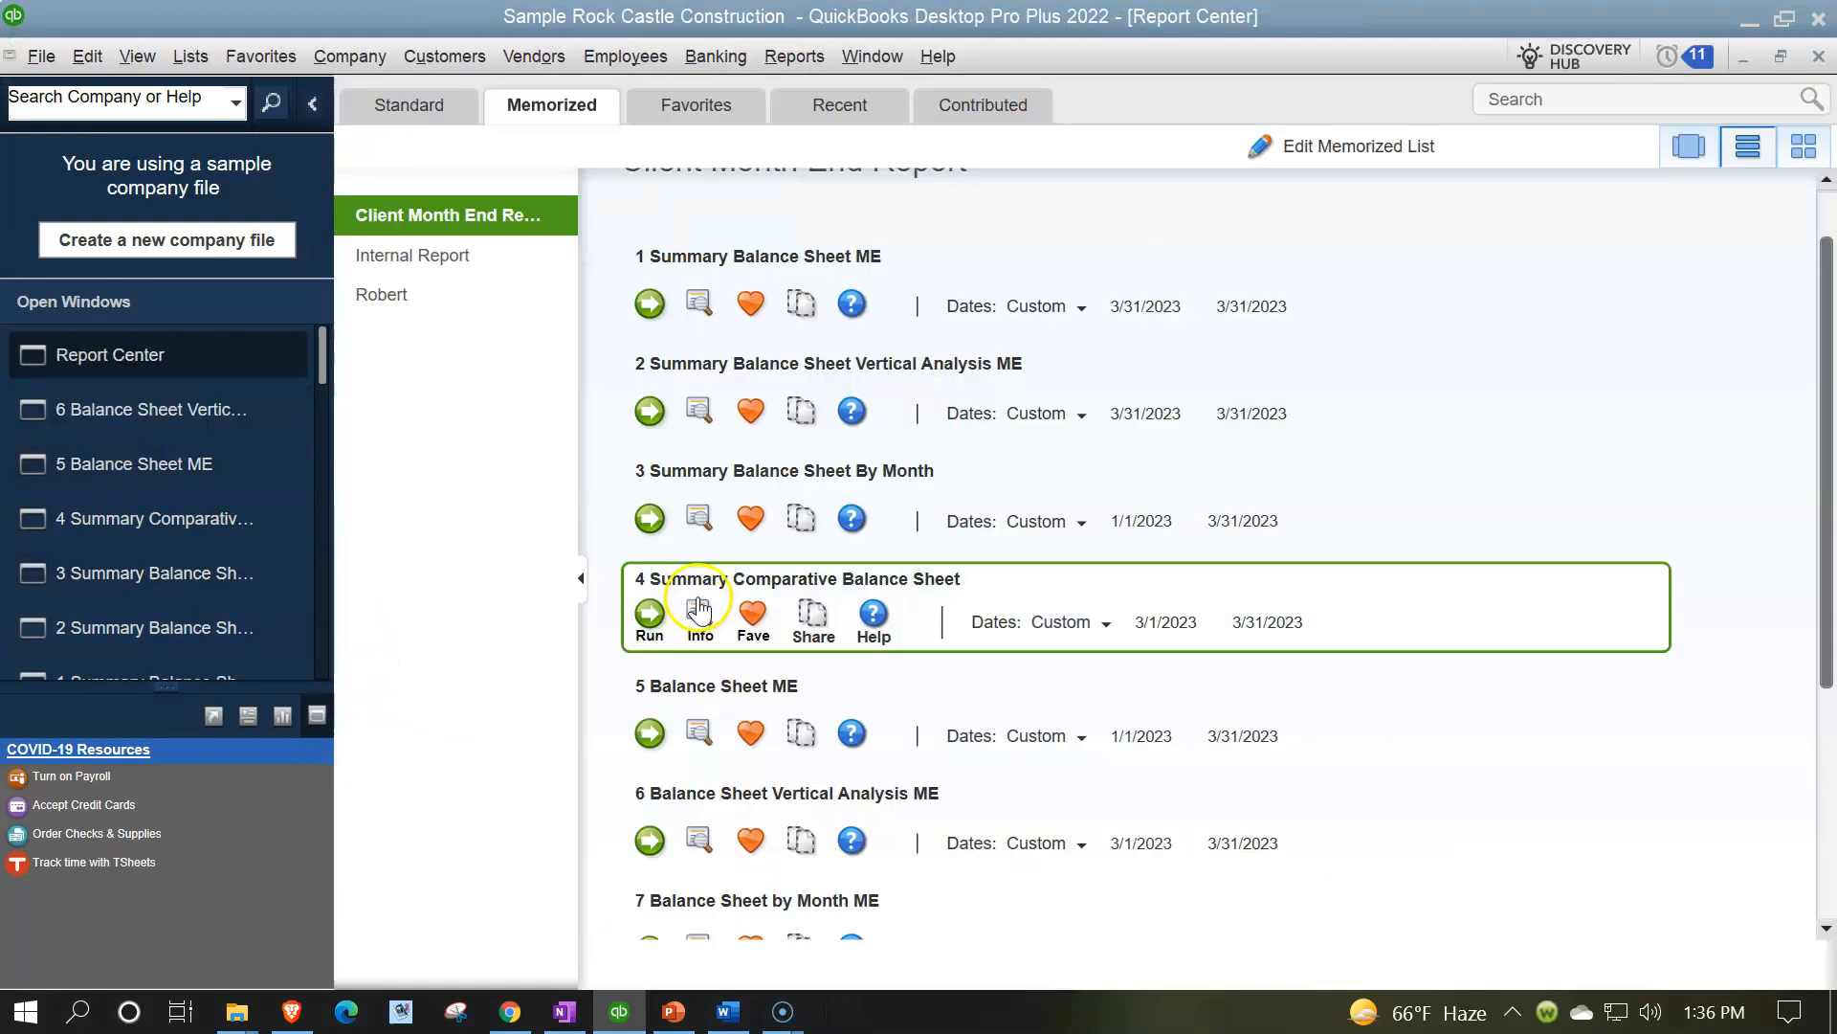
{"action": "scroll", "coordinate": [632, 574], "scroll_direction": "down", "scroll_amount": 3}
{"action": "left_click", "coordinate": [646, 715]}
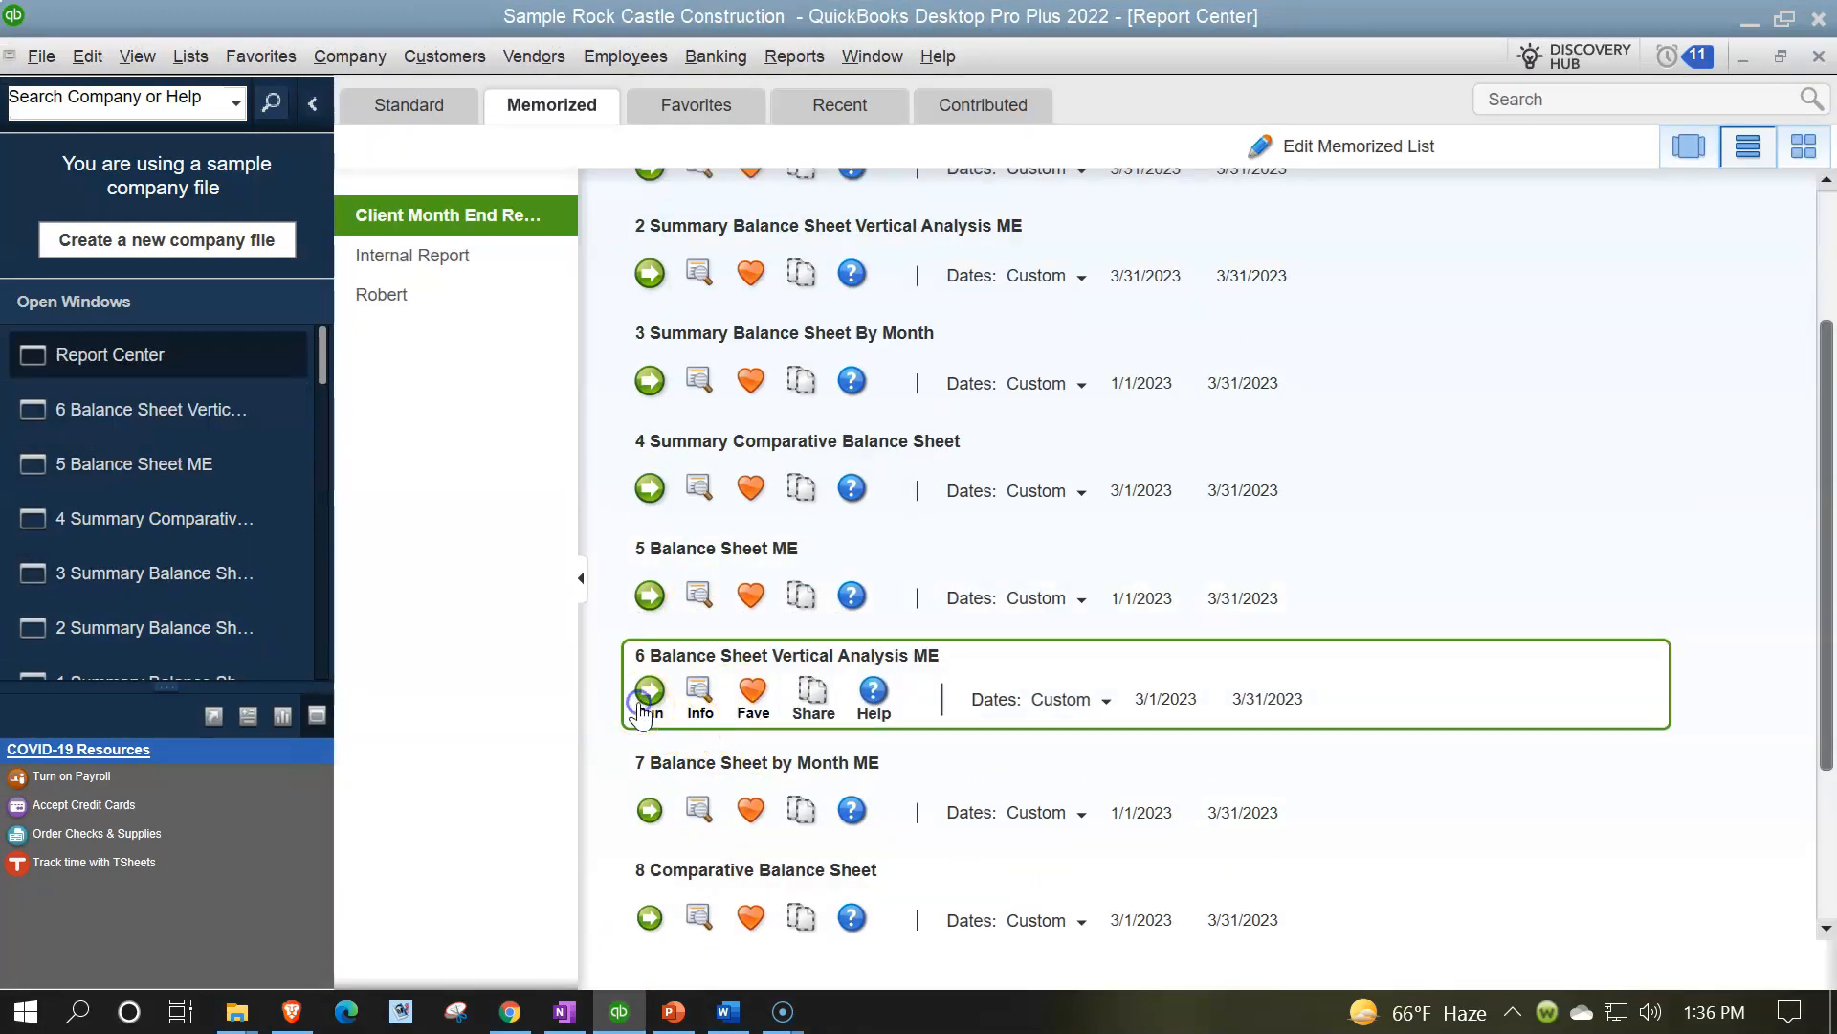
{"action": "left_click", "coordinate": [661, 710]}
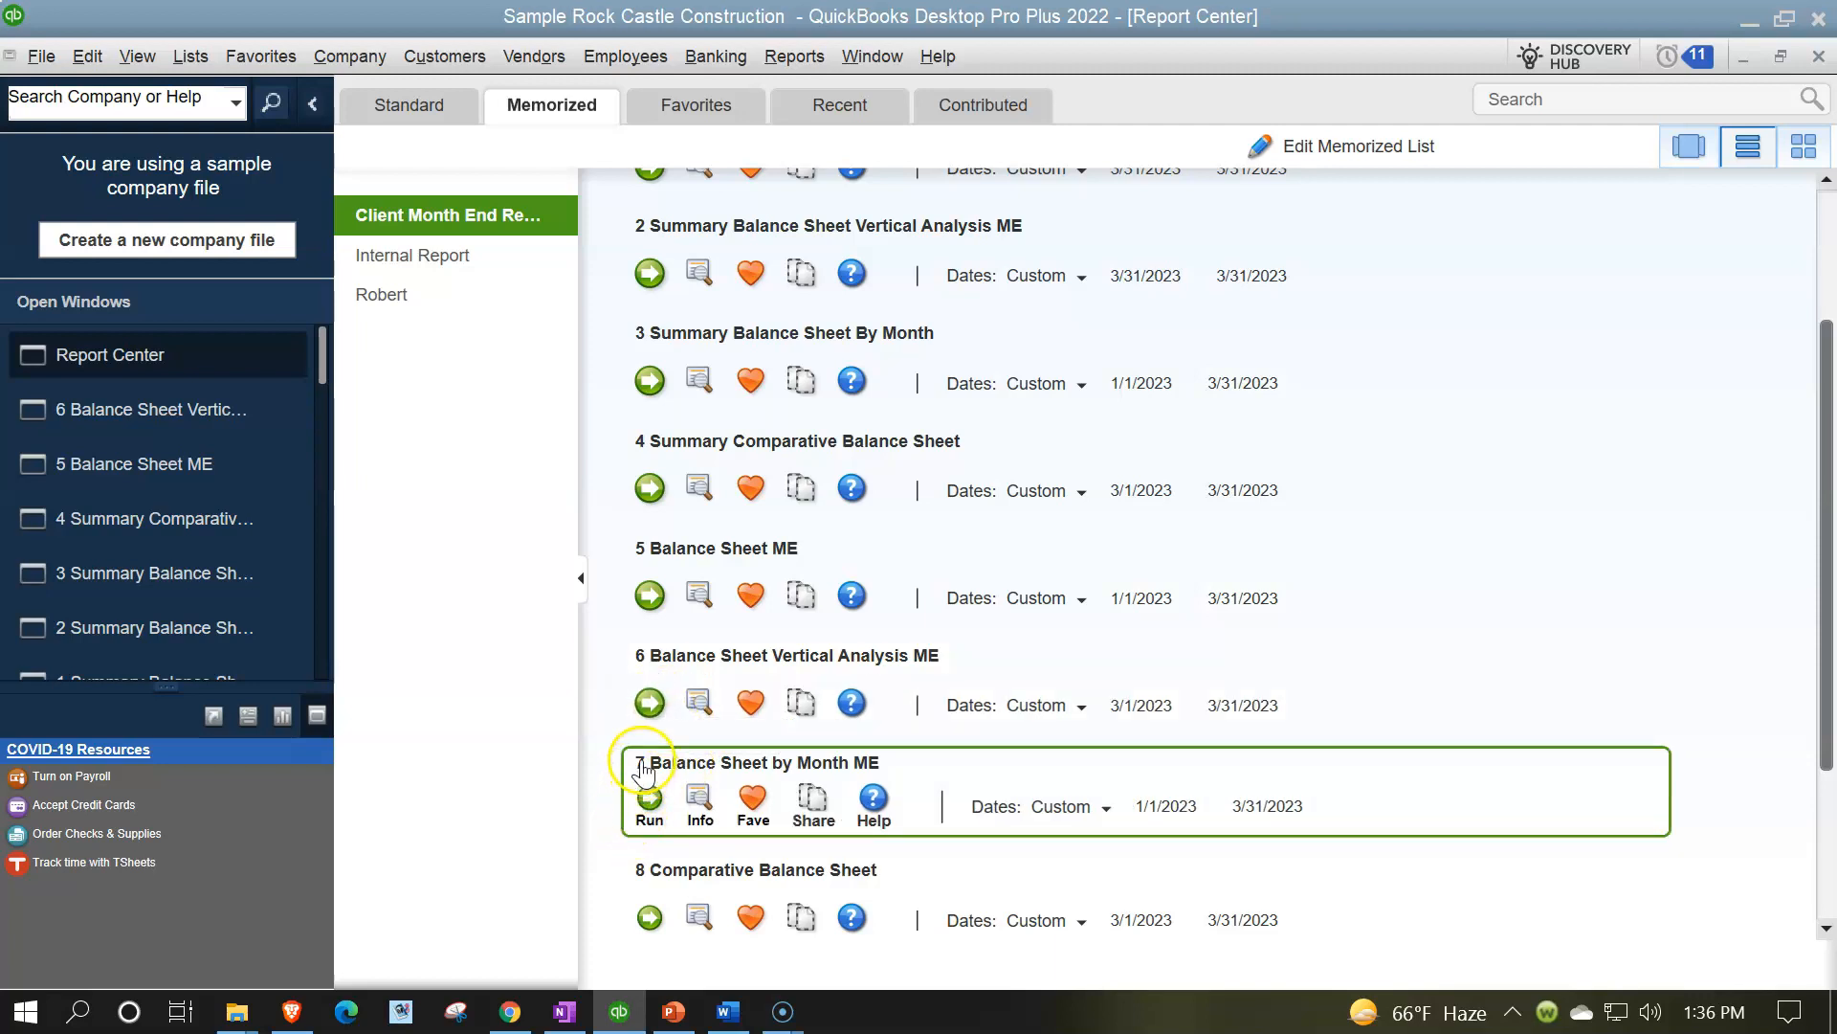
{"action": "left_click", "coordinate": [622, 1012]}
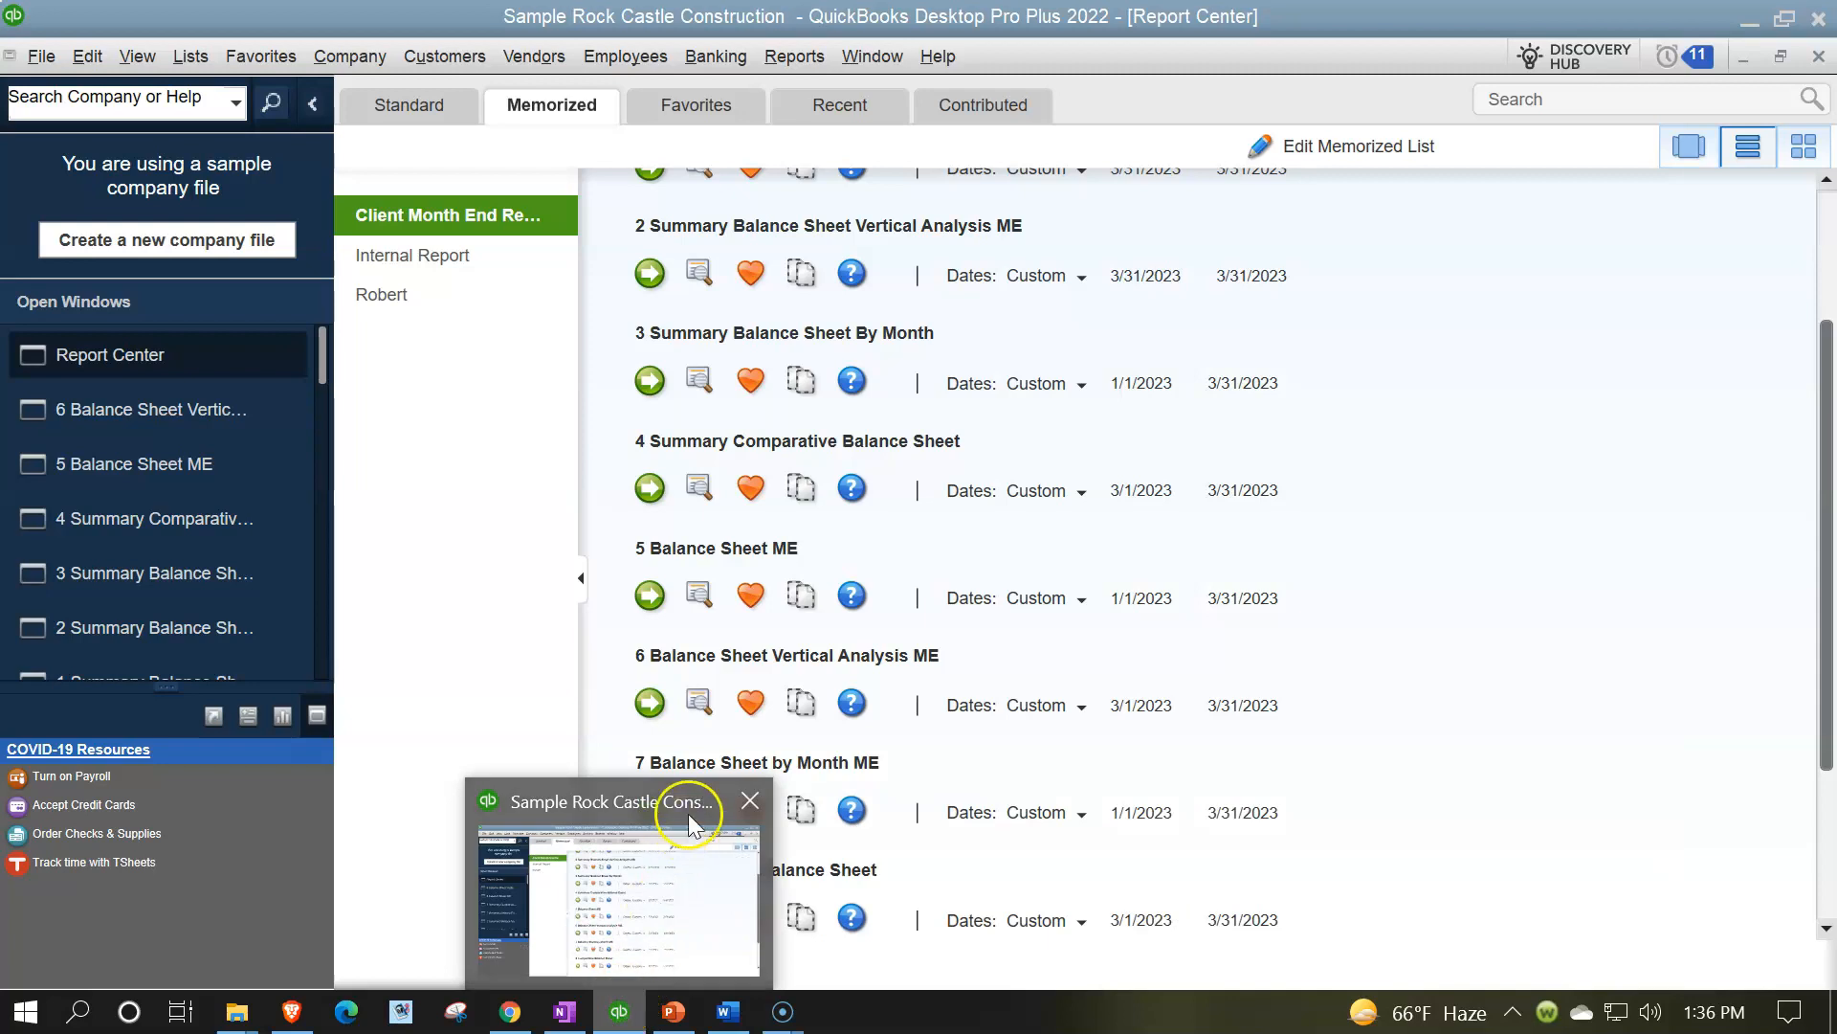
{"action": "left_click", "coordinate": [647, 809]}
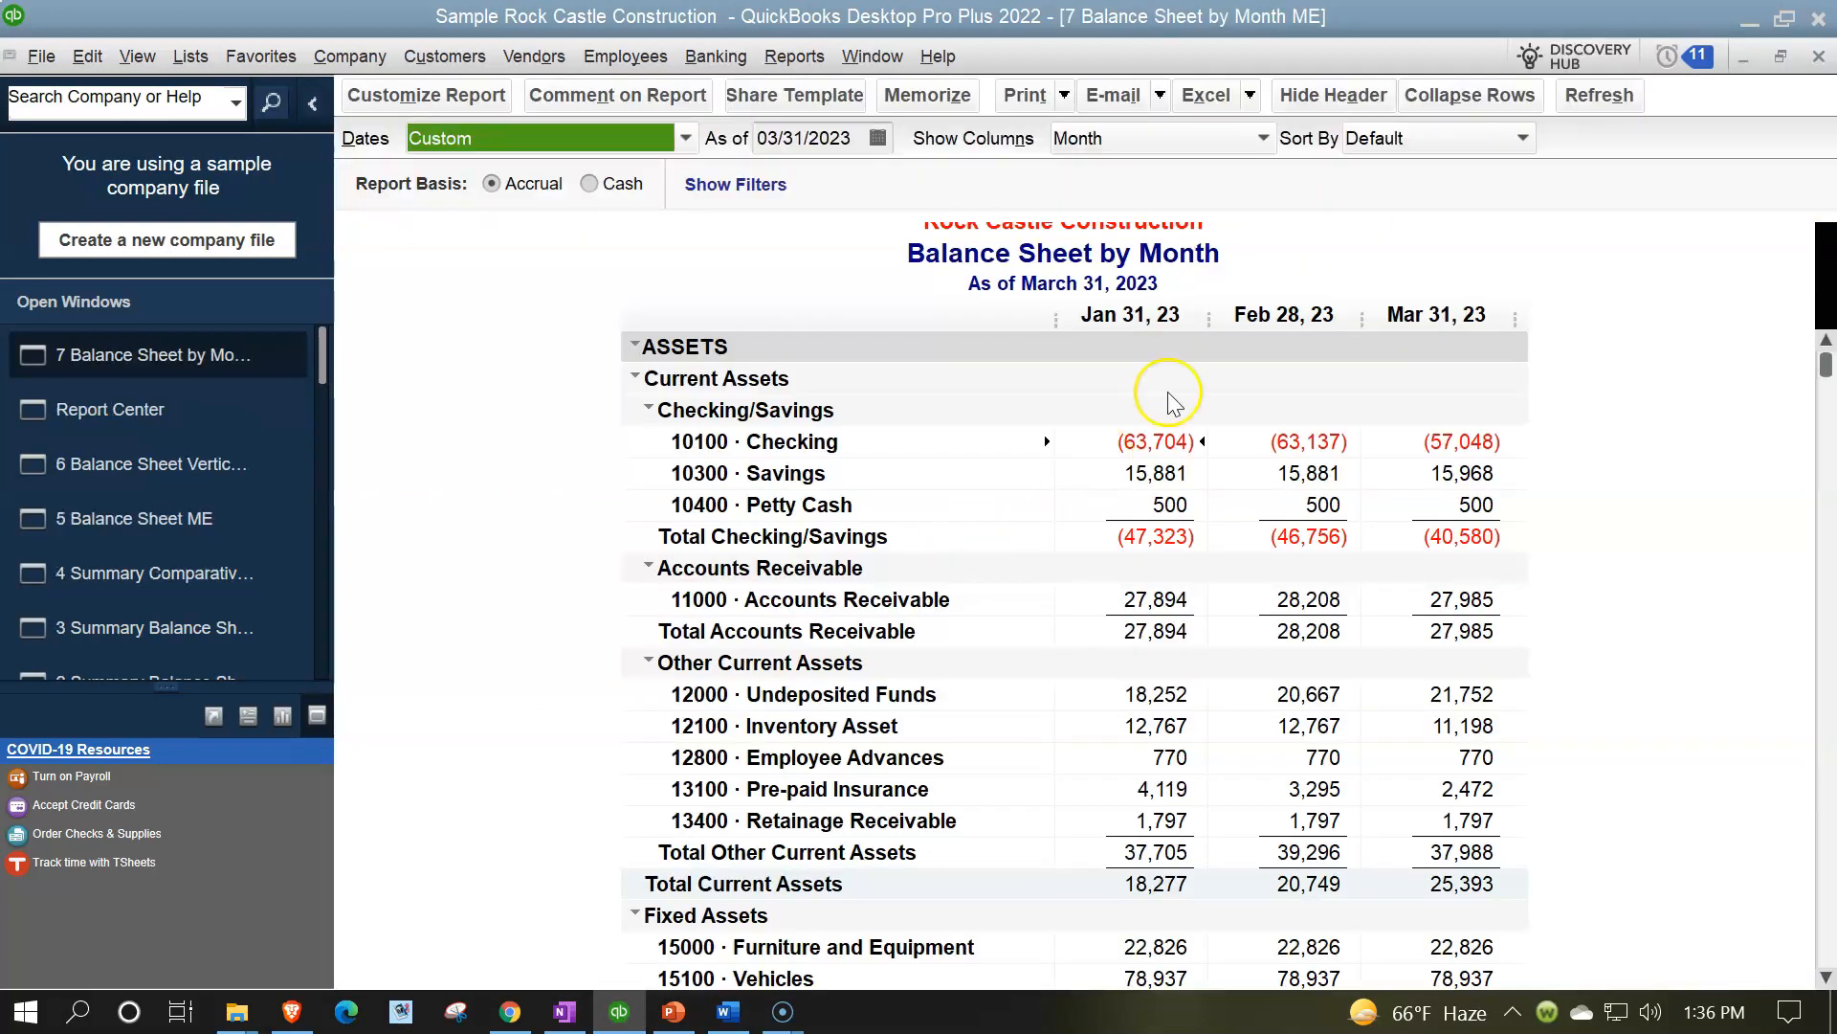
Export the Balance Sheet by Month report to a new worksheet in the existing Reports March 2023 workbook
{"action": "left_click", "coordinate": [1250, 95]}
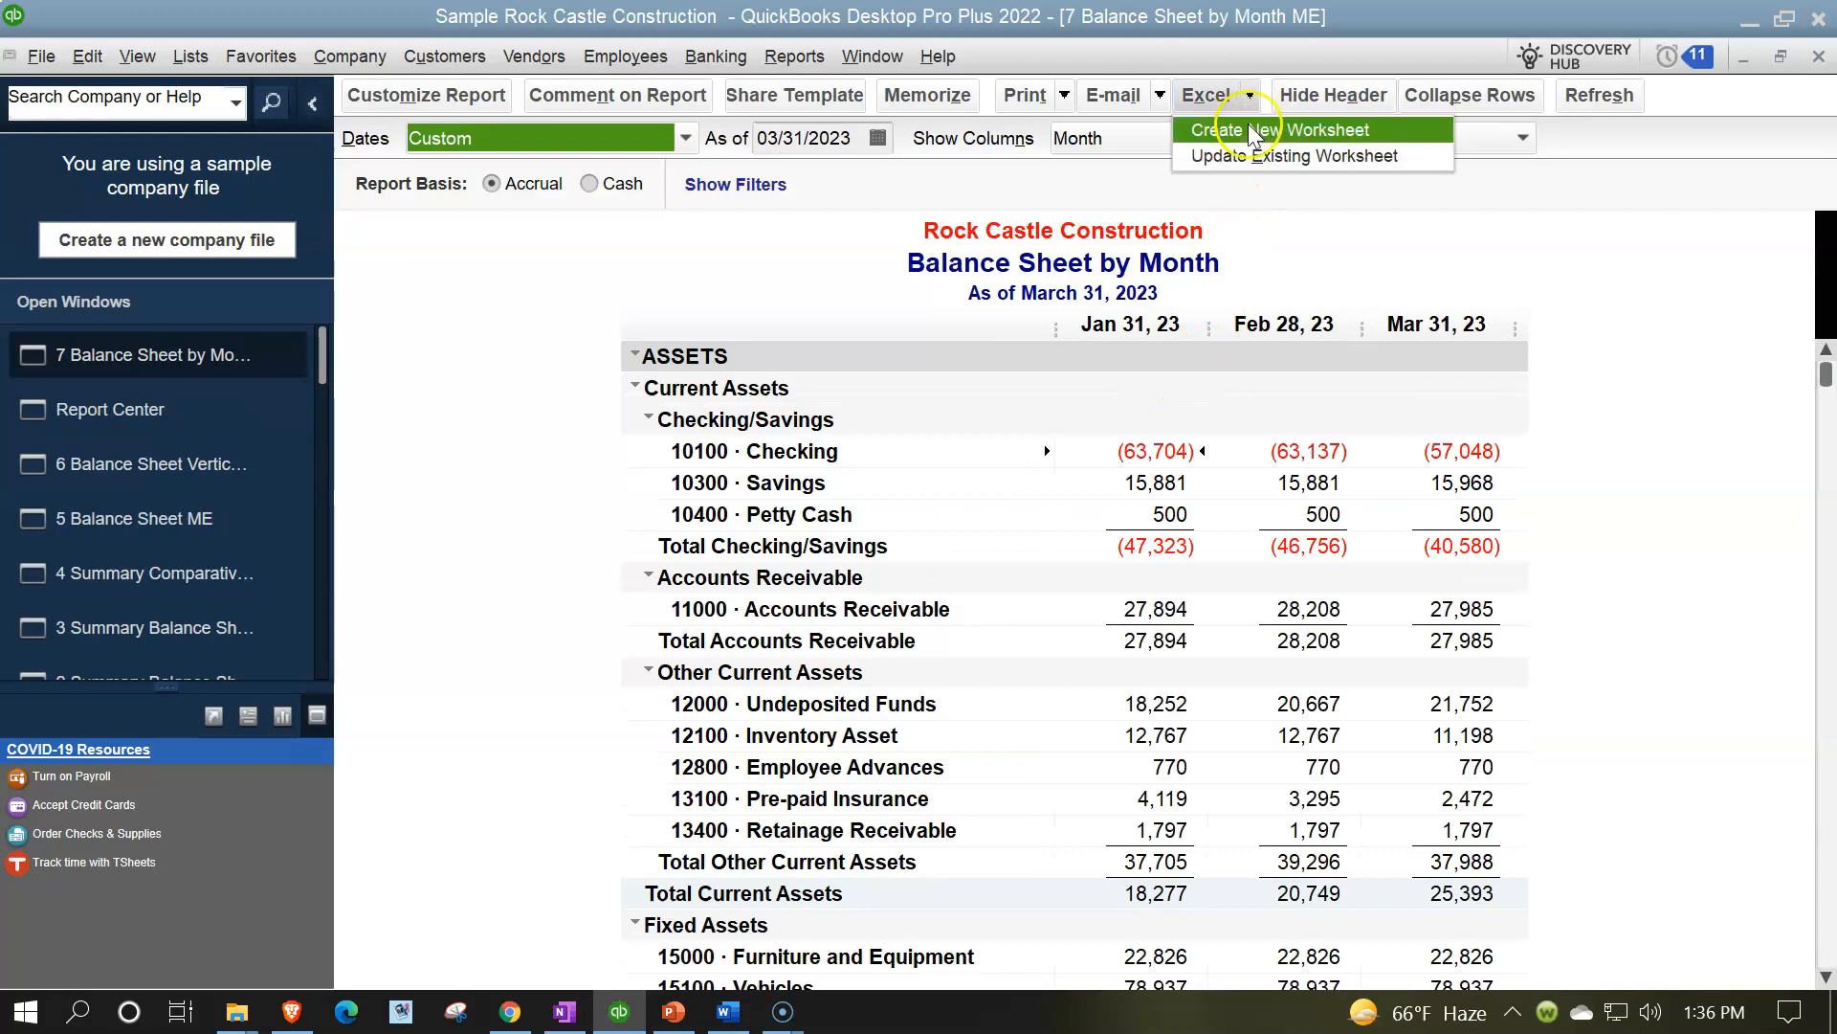
{"action": "left_click", "coordinate": [1251, 130]}
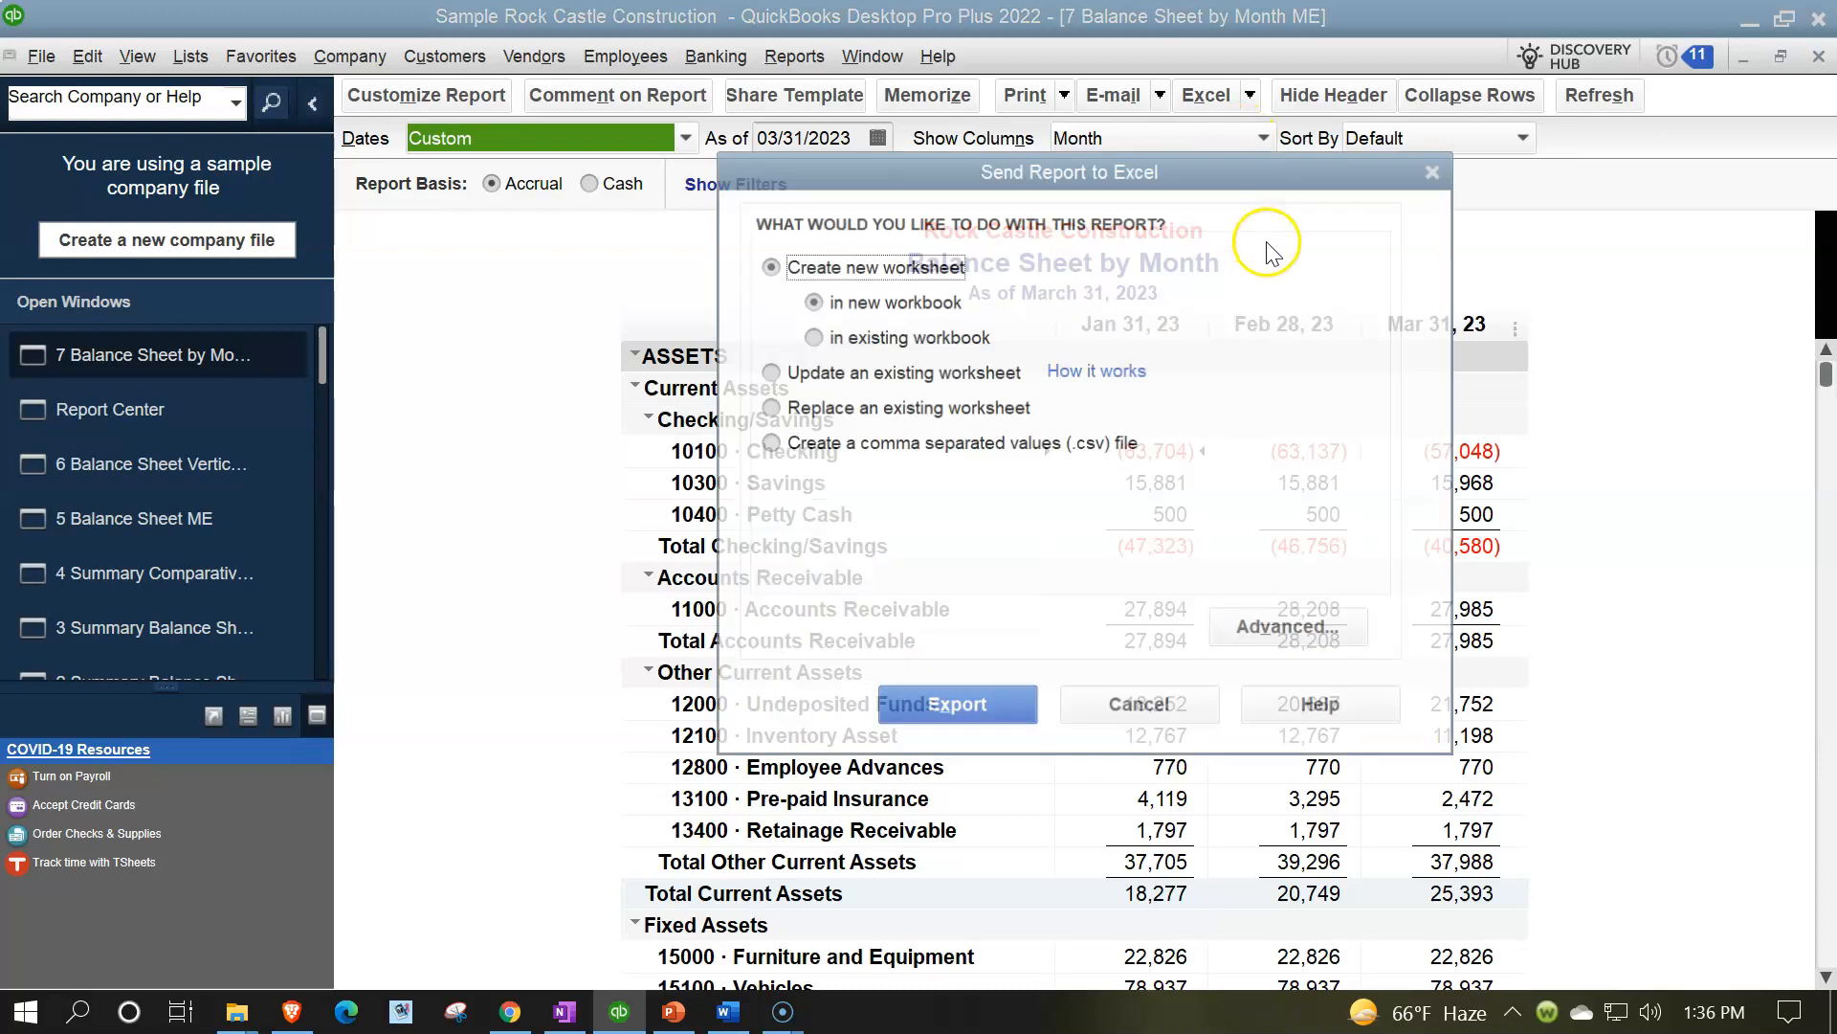
{"action": "left_click", "coordinate": [862, 336]}
{"action": "left_click", "coordinate": [1003, 708]}
{"action": "left_click", "coordinate": [1001, 692]}
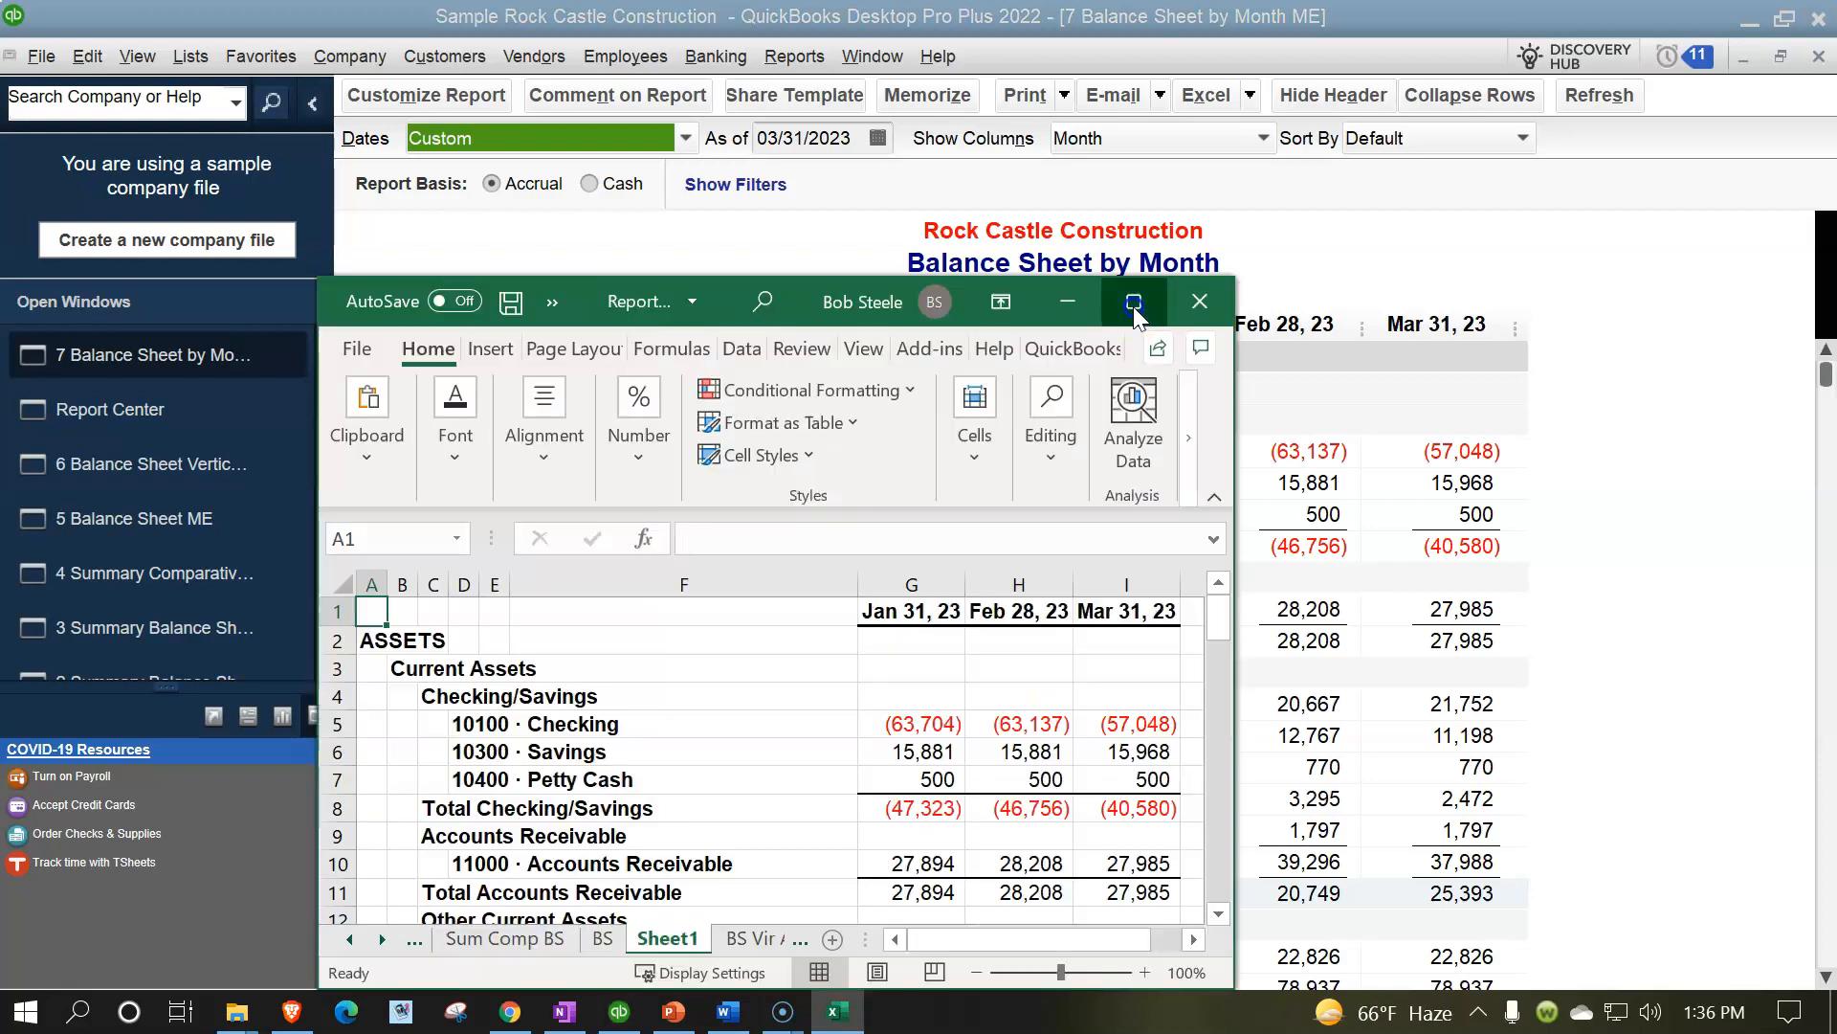
Maximize the Excel window and place Sheet1 after the BS Vir An worksheet
{"action": "left_click", "coordinate": [1135, 308]}
{"action": "left_click_drag", "start_coordinate": [371, 952], "coordinate": [515, 944]}
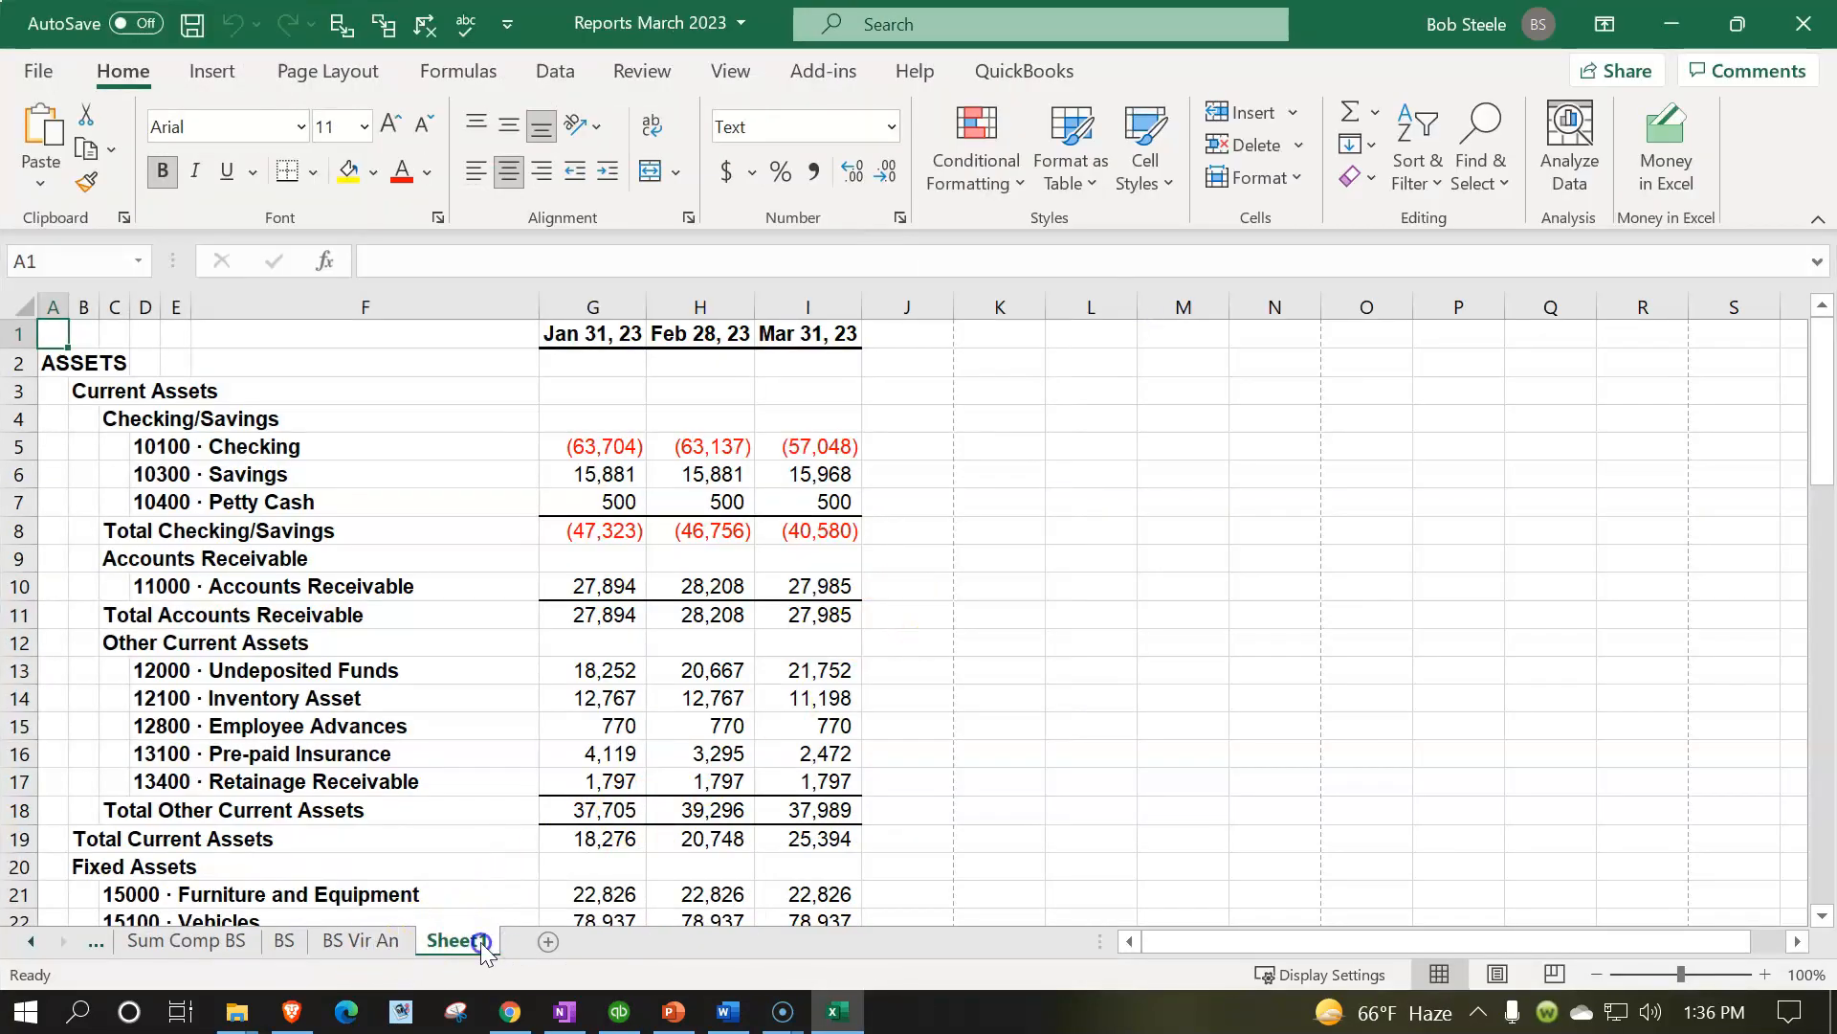
Rename Sheet1 as VS
{"action": "double_click", "coordinate": [480, 942]}
{"action": "type", "text": "VBVA"}
{"action": "key", "text": "BackSpace"}
{"action": "key", "text": "BackSpace"}
{"action": "type", "text": "S"}
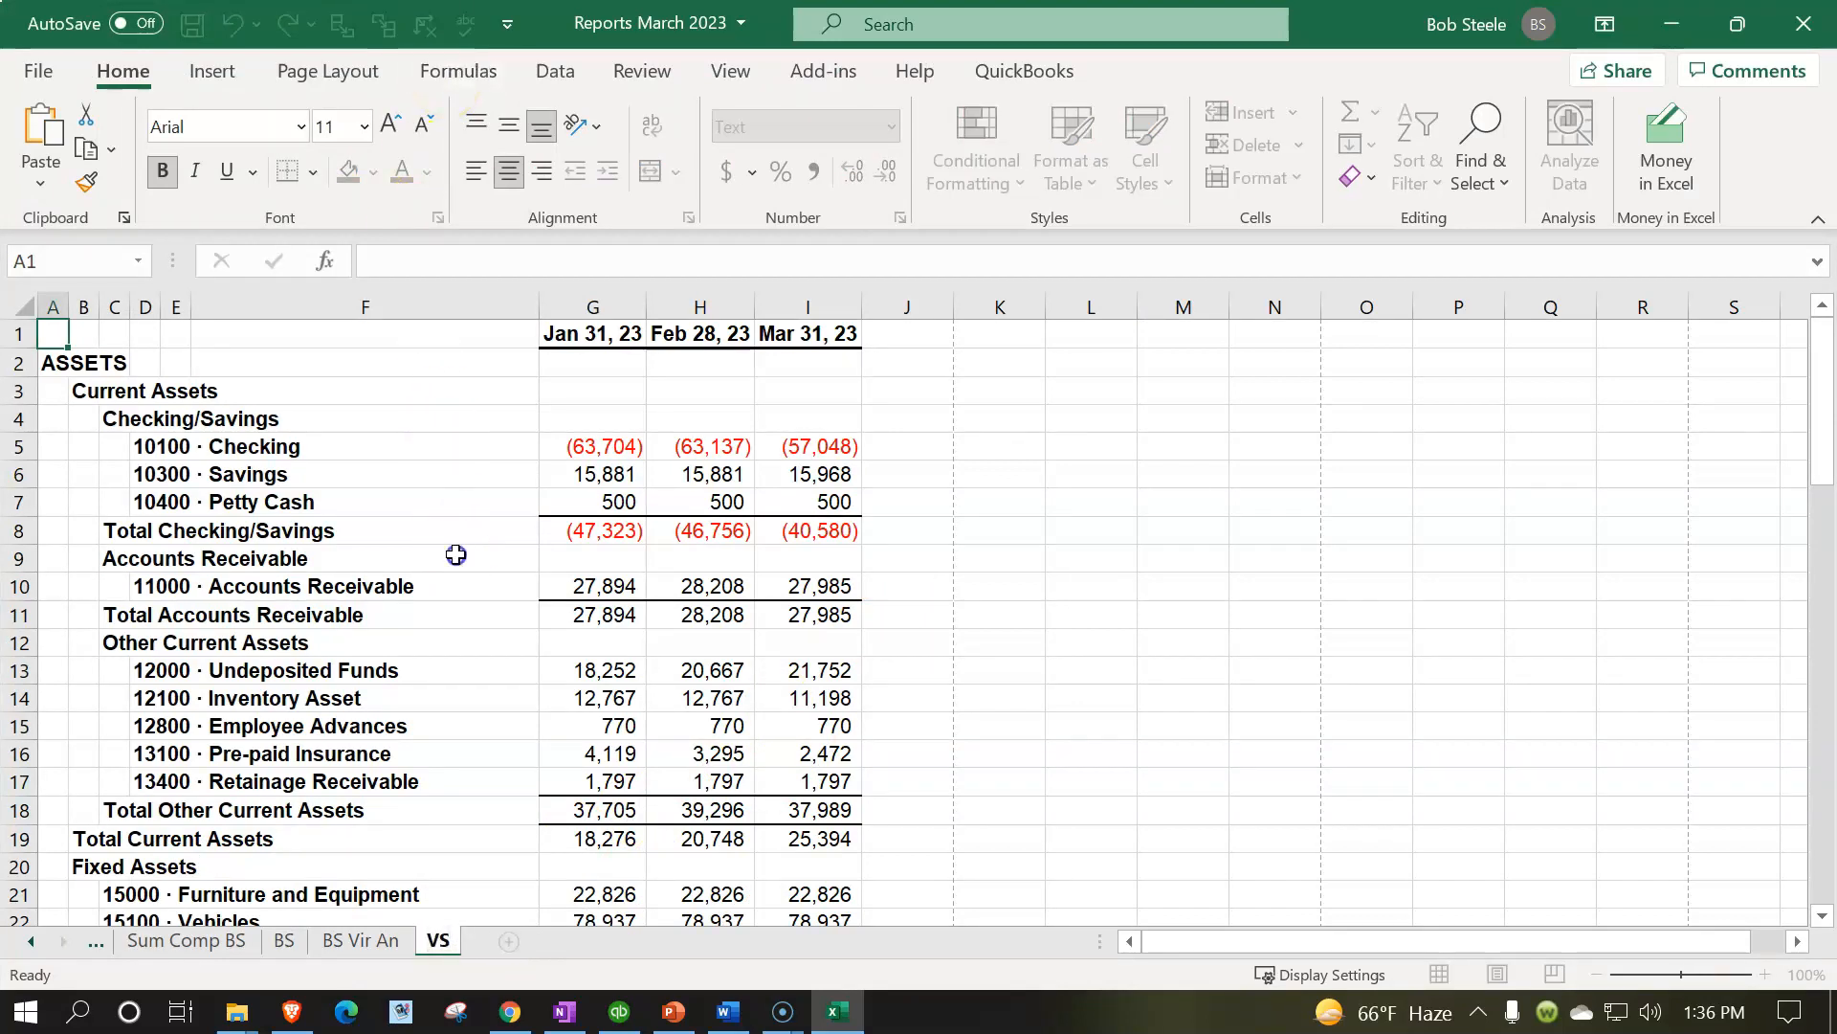
{"action": "left_click", "coordinate": [450, 557]}
Rename the VS worksheet as BS By Month, and close the workbook with its changes saved
{"action": "left_click", "coordinate": [620, 1013]}
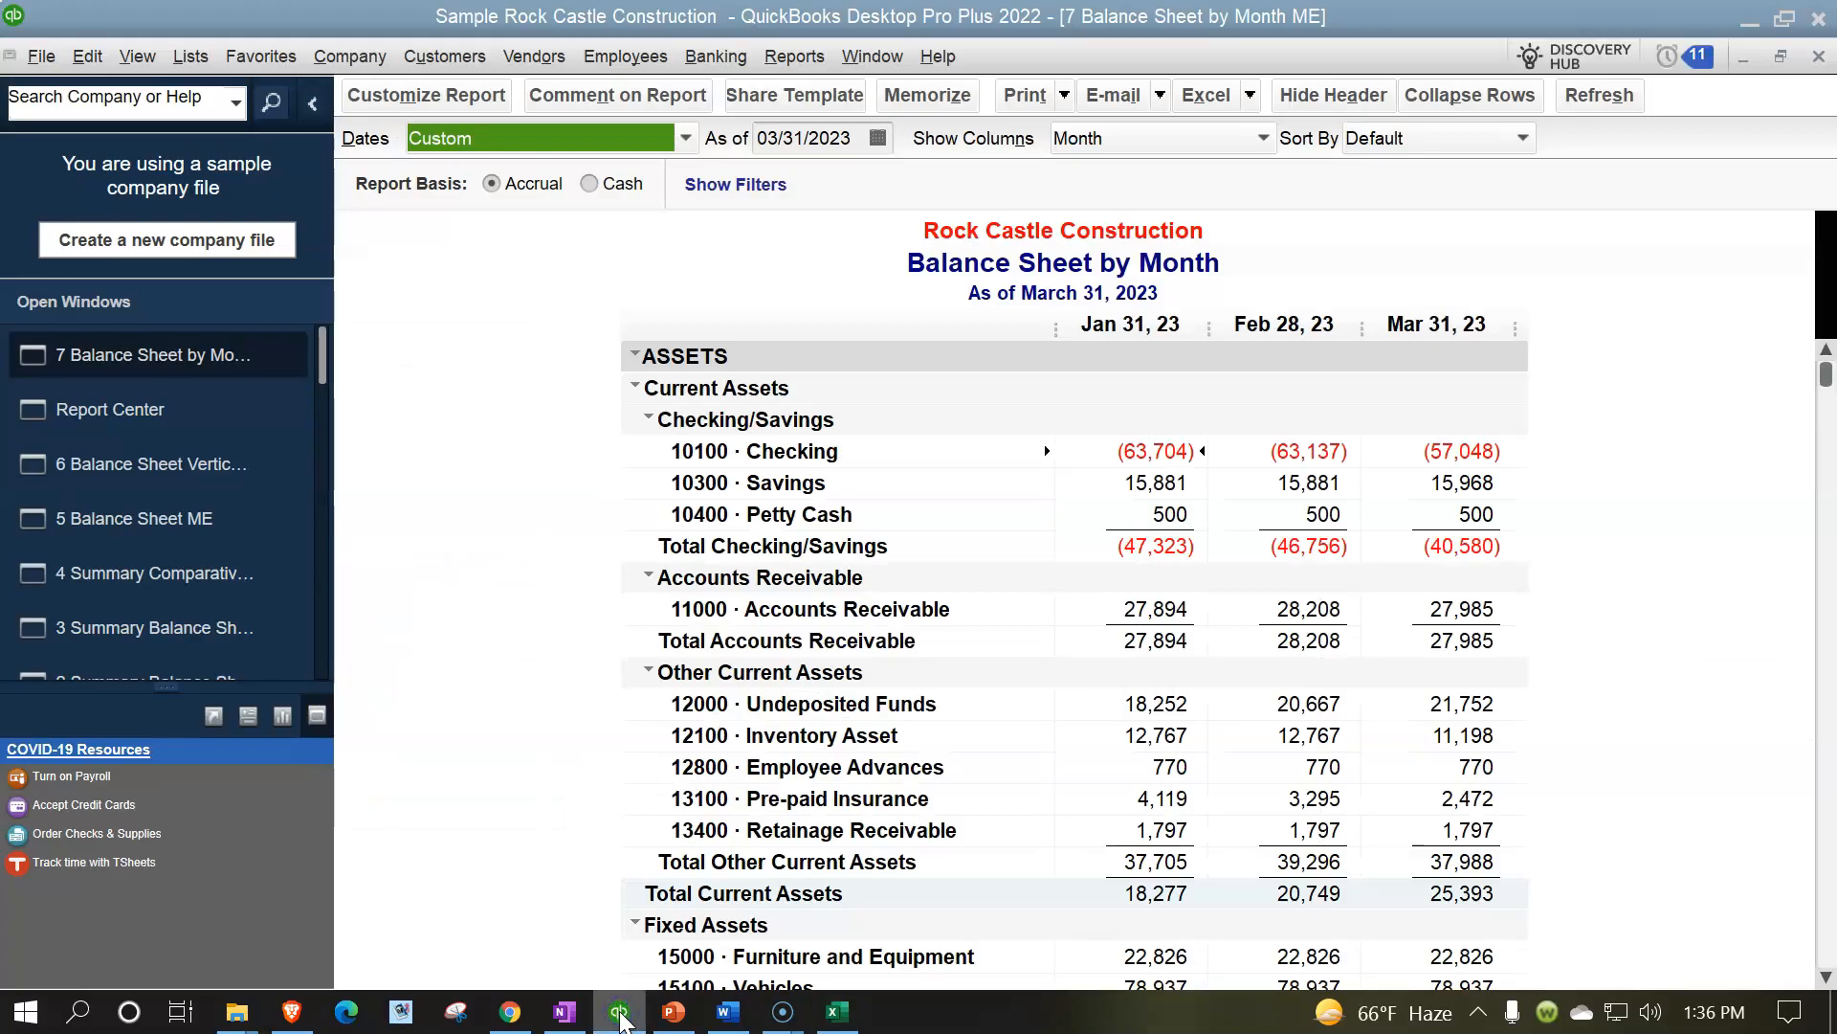
{"action": "left_click", "coordinate": [620, 1013]}
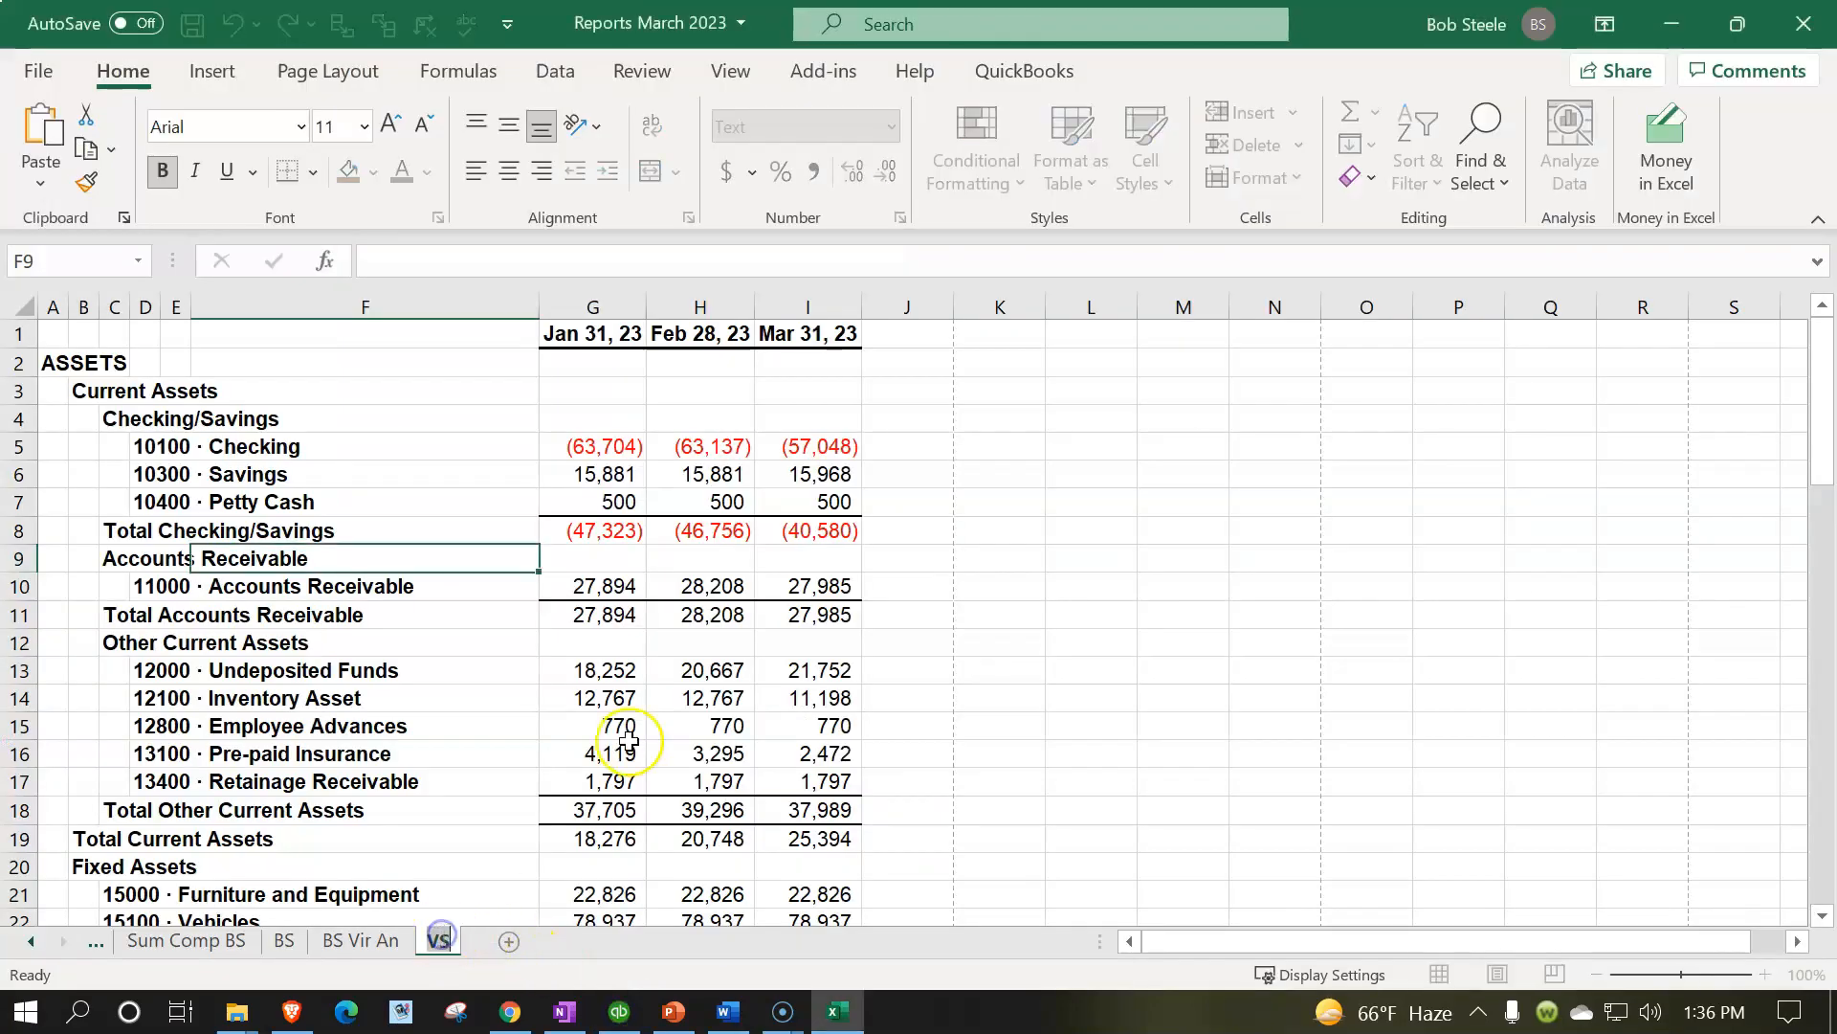
{"action": "type", "text": "BS By Month"}
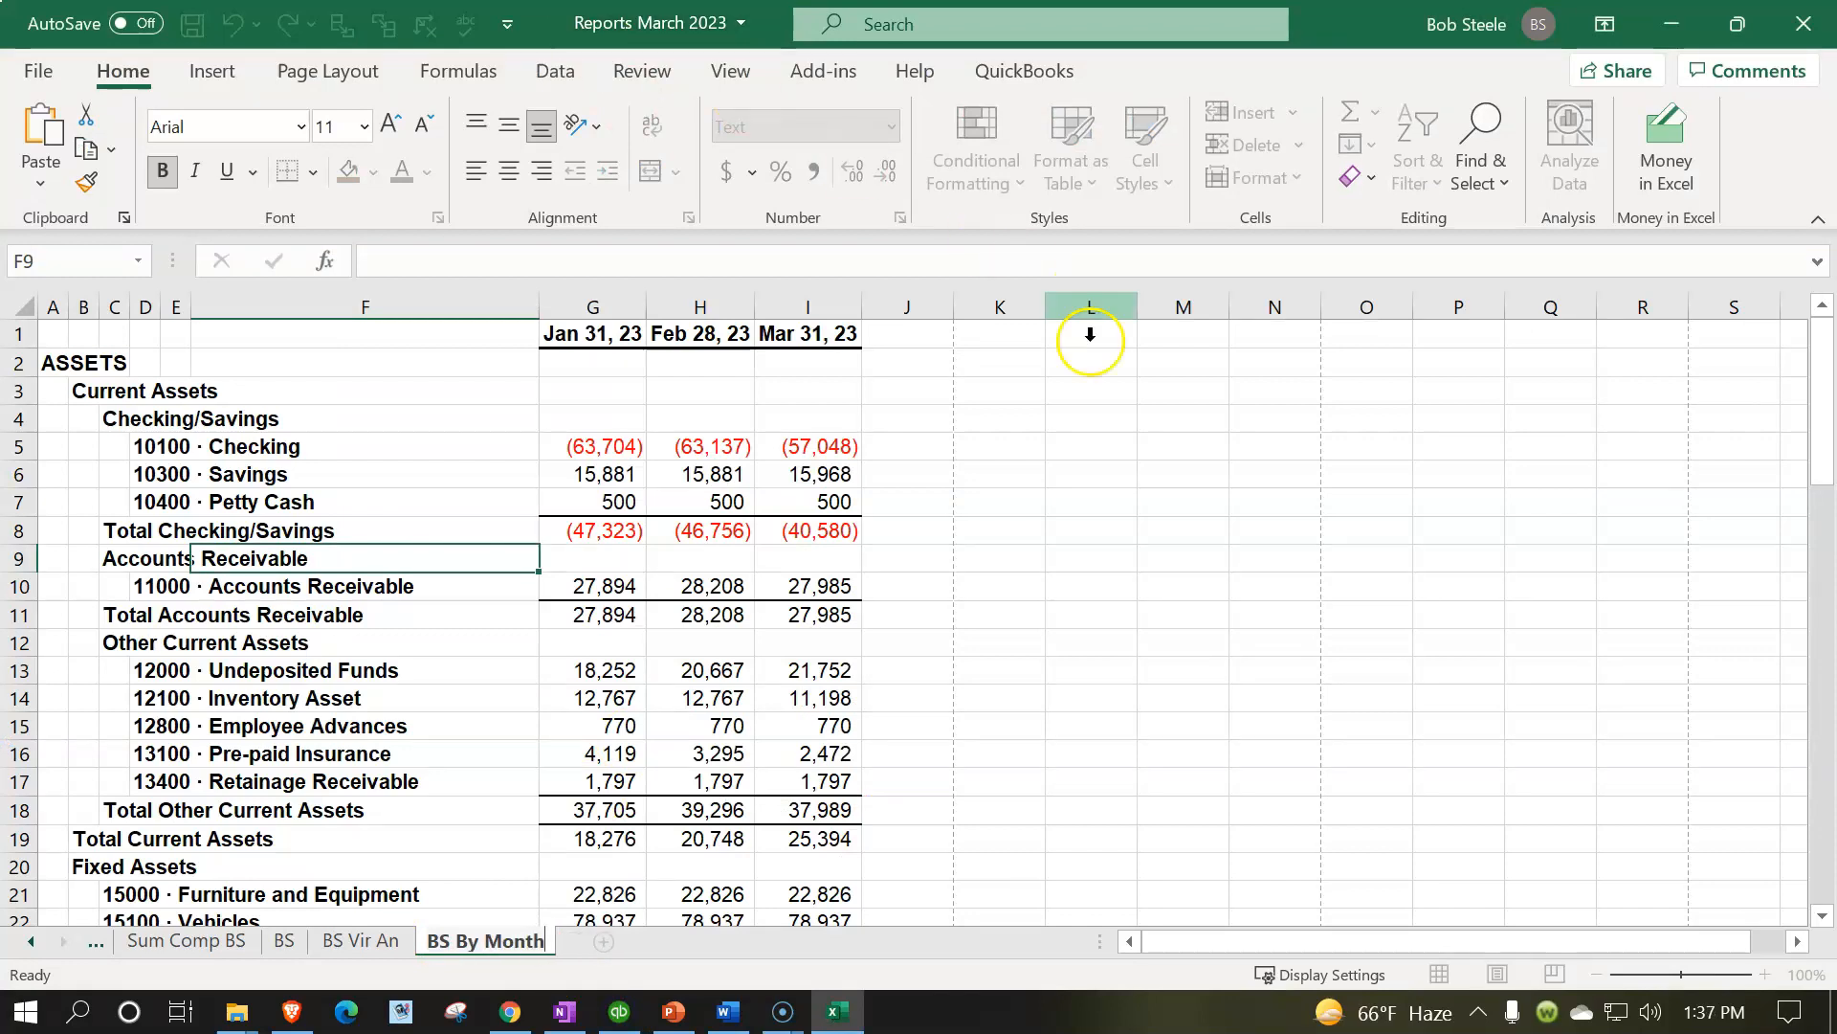
{"action": "left_click", "coordinate": [1275, 614]}
{"action": "left_click", "coordinate": [1803, 24]}
{"action": "left_click", "coordinate": [794, 544]}
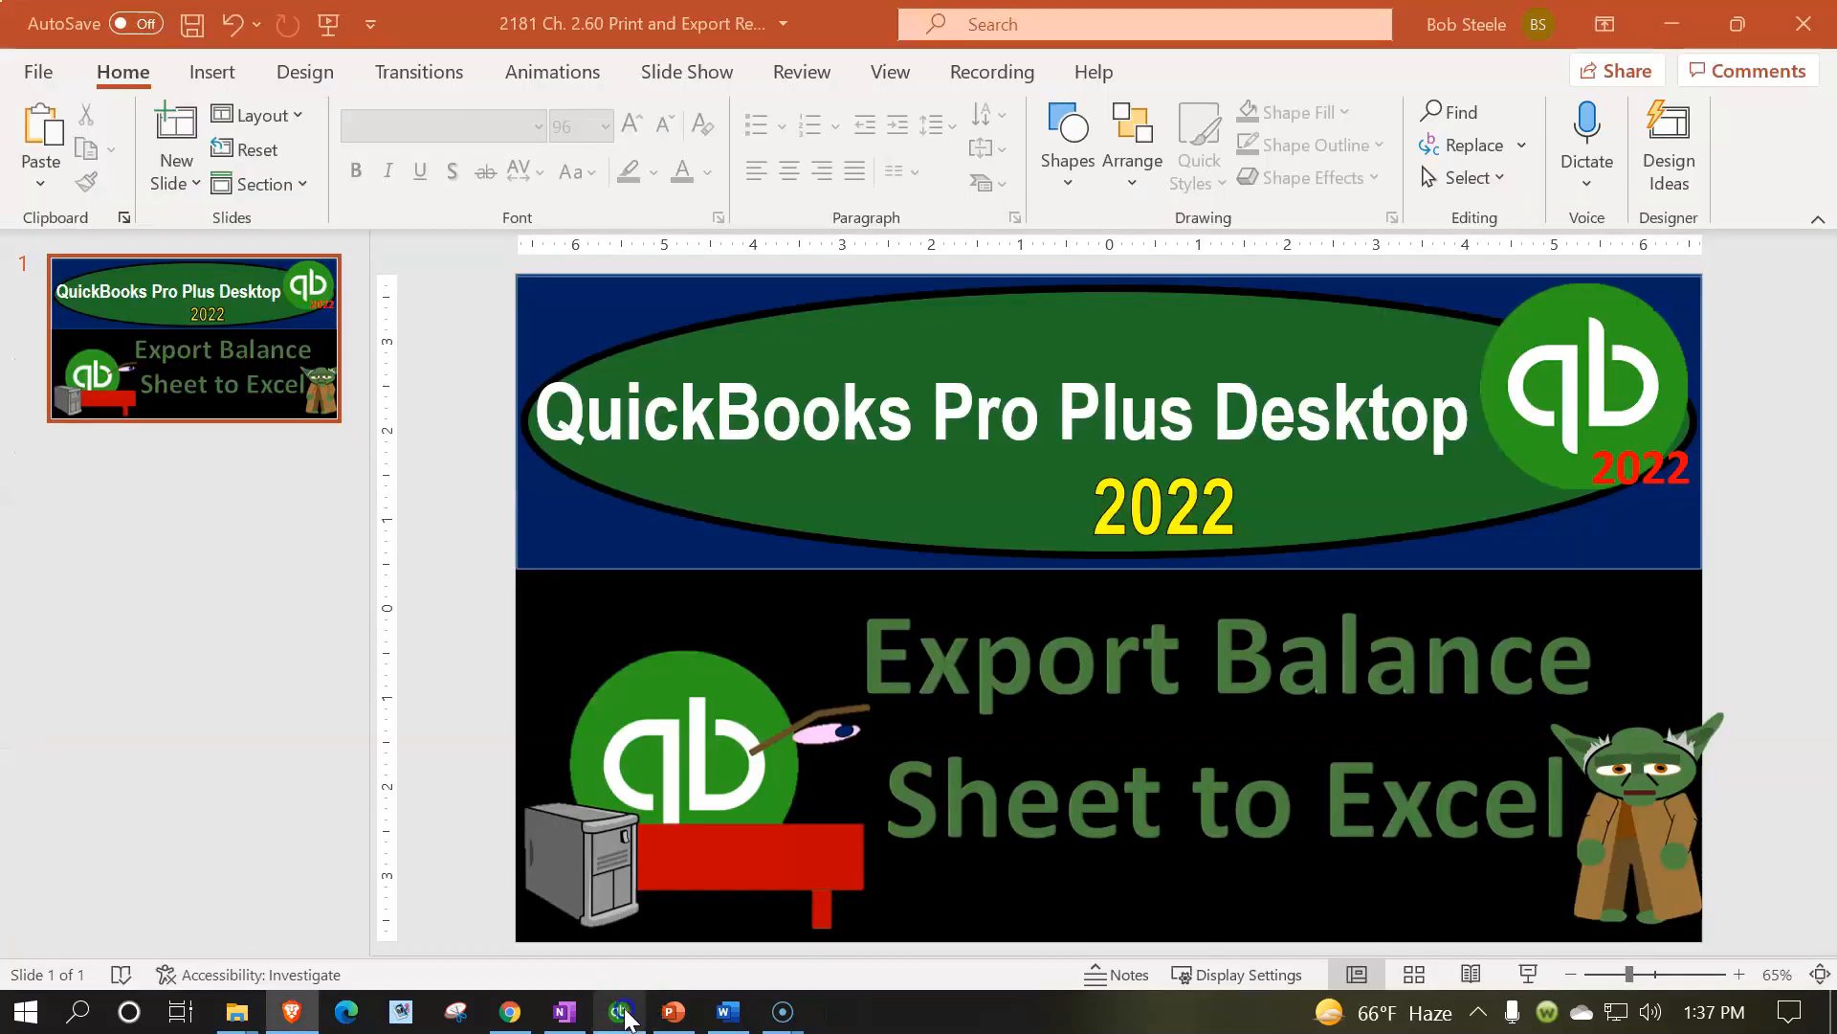
Switch to QuickBooks and run the memorized 8 Comparative Balance Sheet report from the Report Center
{"action": "left_click", "coordinate": [617, 1010]}
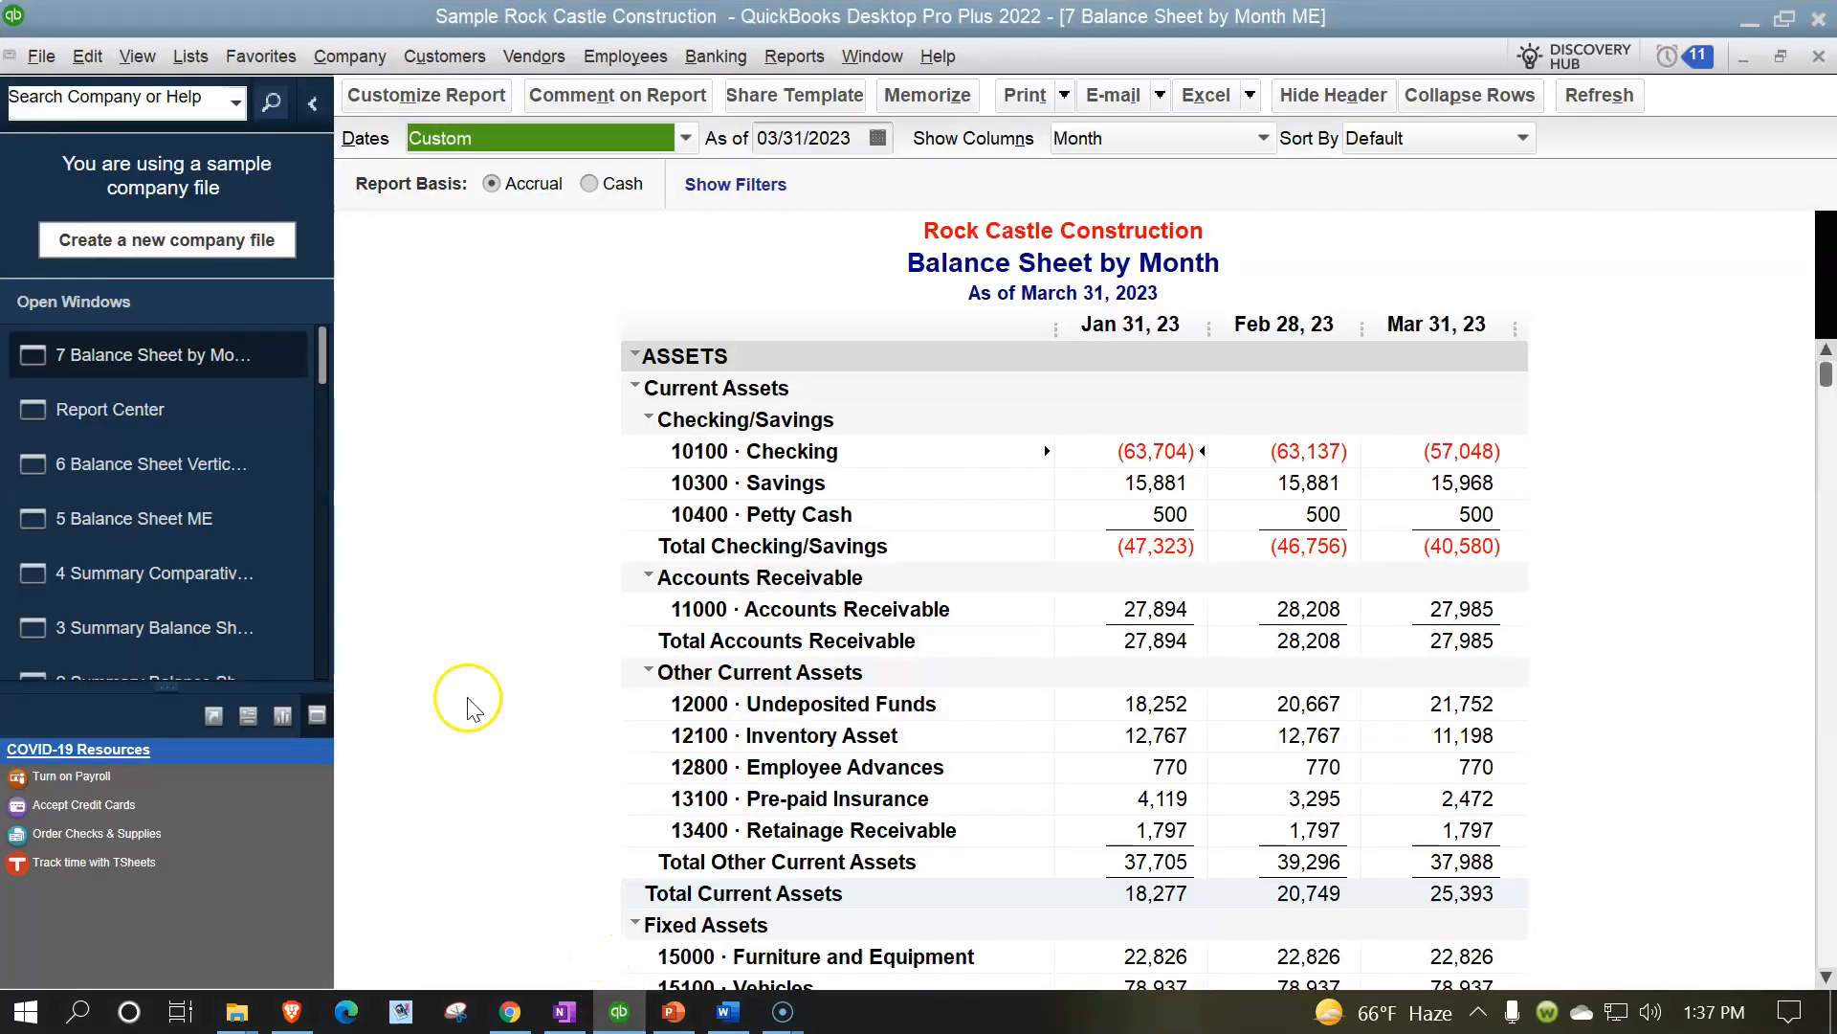
{"action": "left_click", "coordinate": [143, 409]}
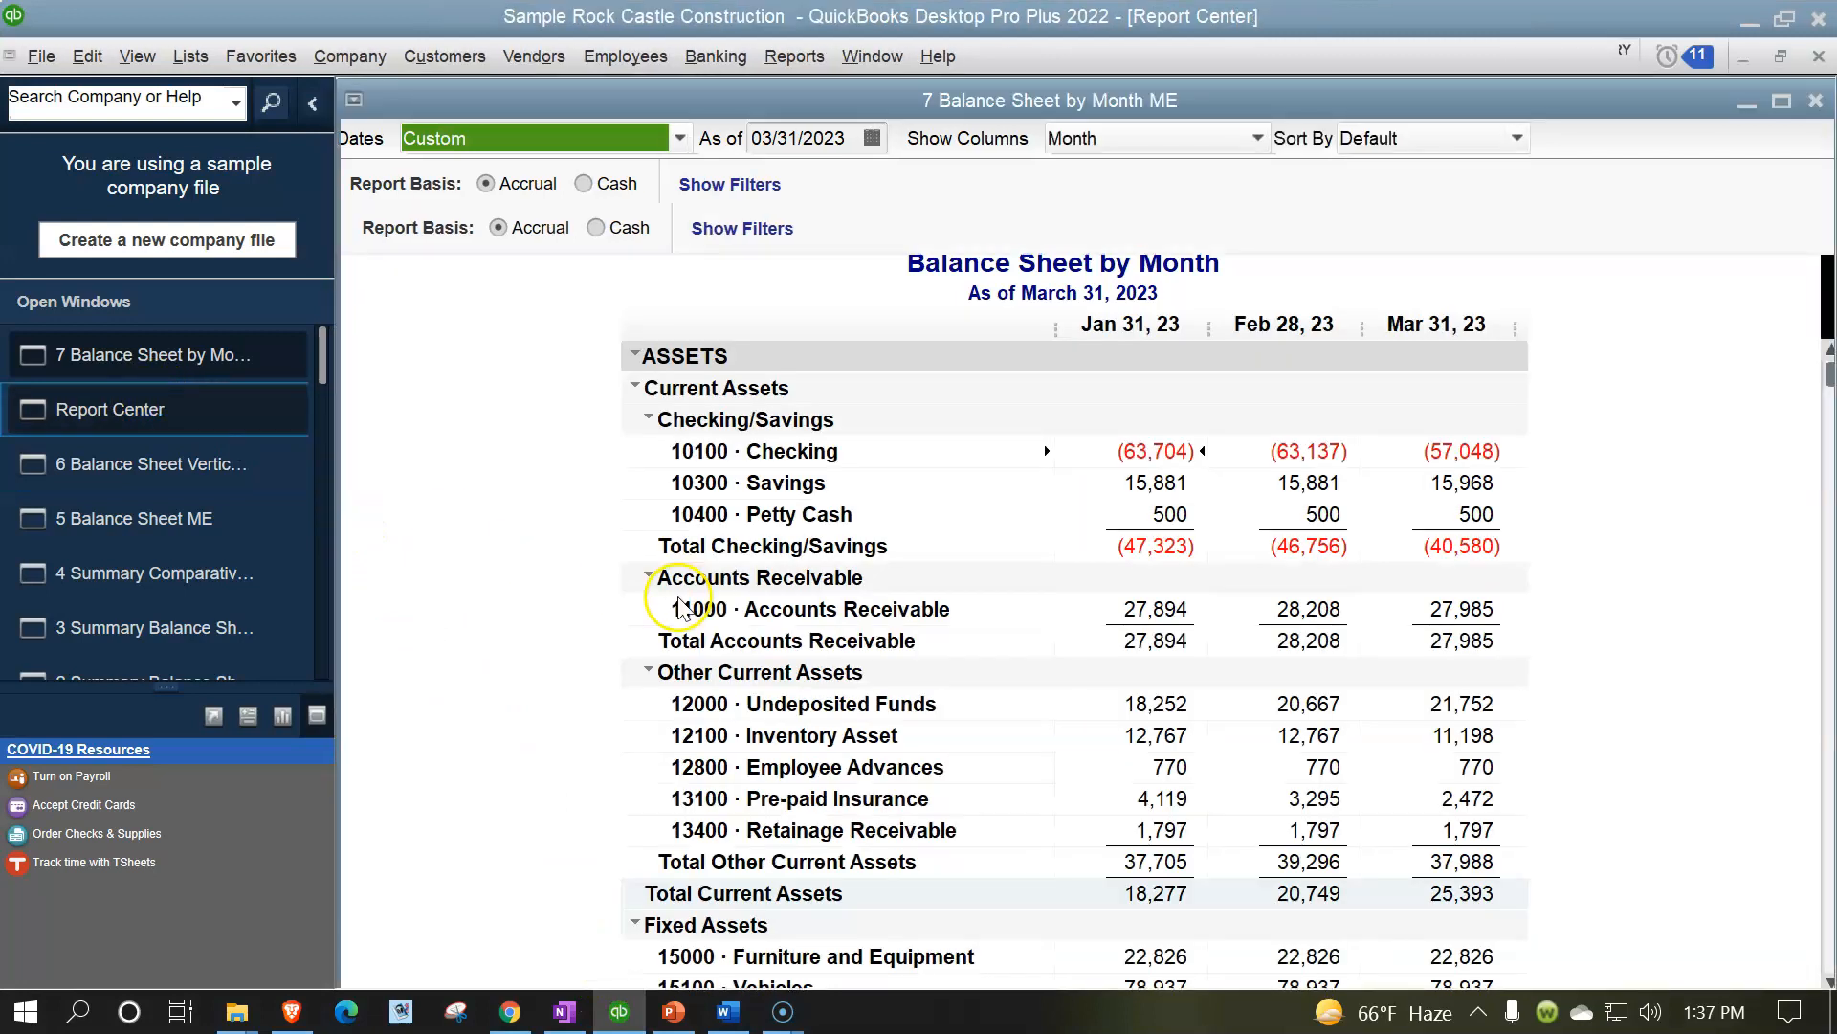
{"action": "scroll", "coordinate": [651, 594], "scroll_direction": "down", "scroll_amount": 2}
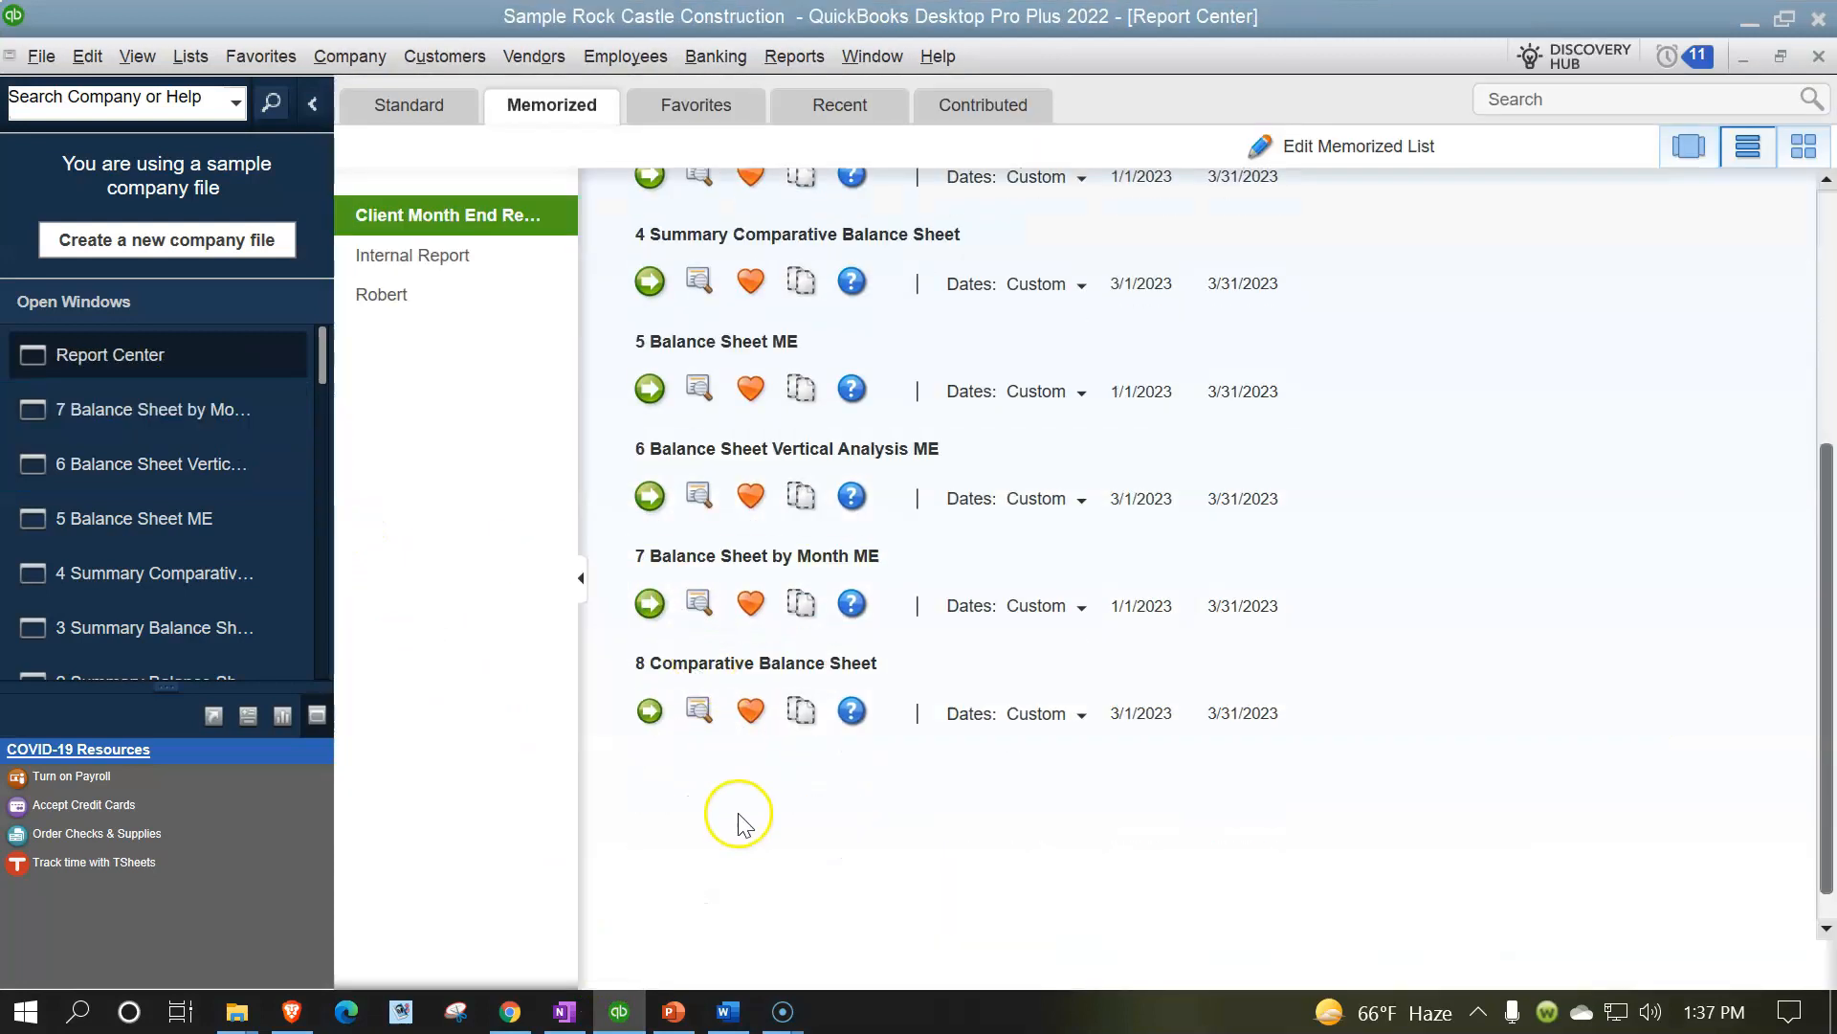
{"action": "left_click", "coordinate": [645, 698]}
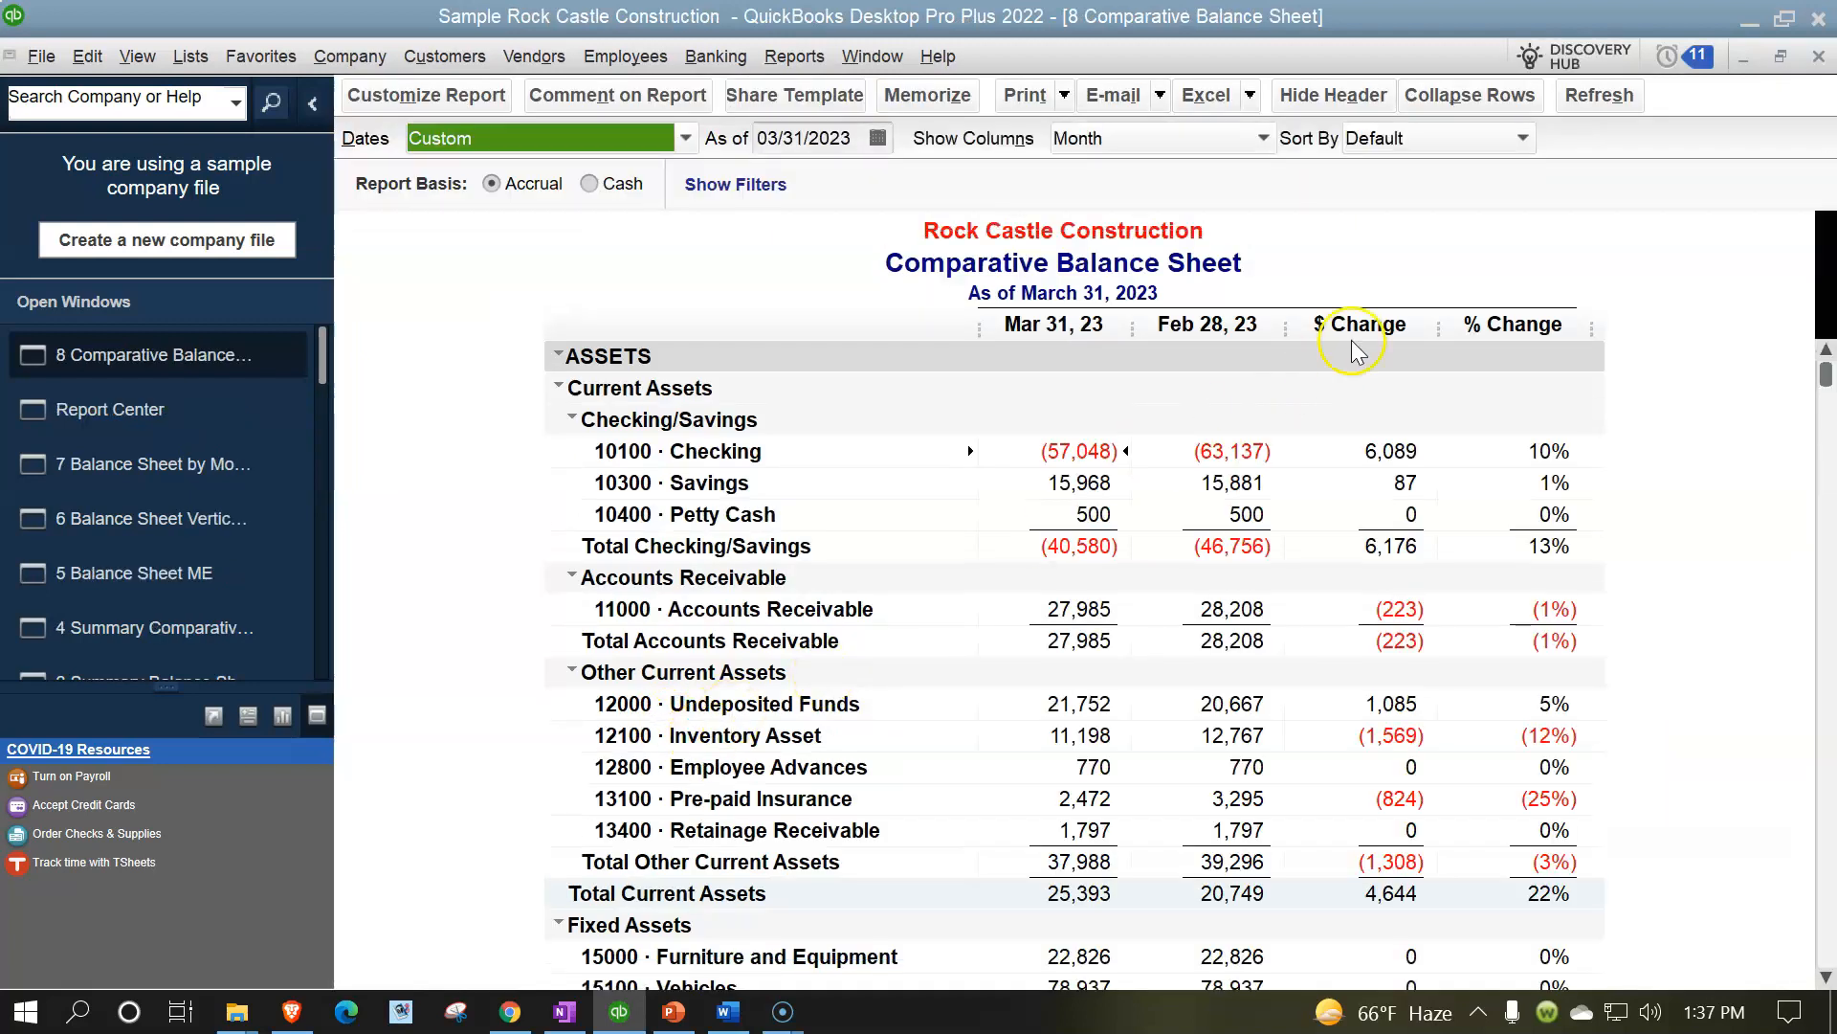
Export the Comparative Balance Sheet report to a new worksheet in the existing Reports March 2023 workbook
{"action": "left_click", "coordinate": [1250, 95]}
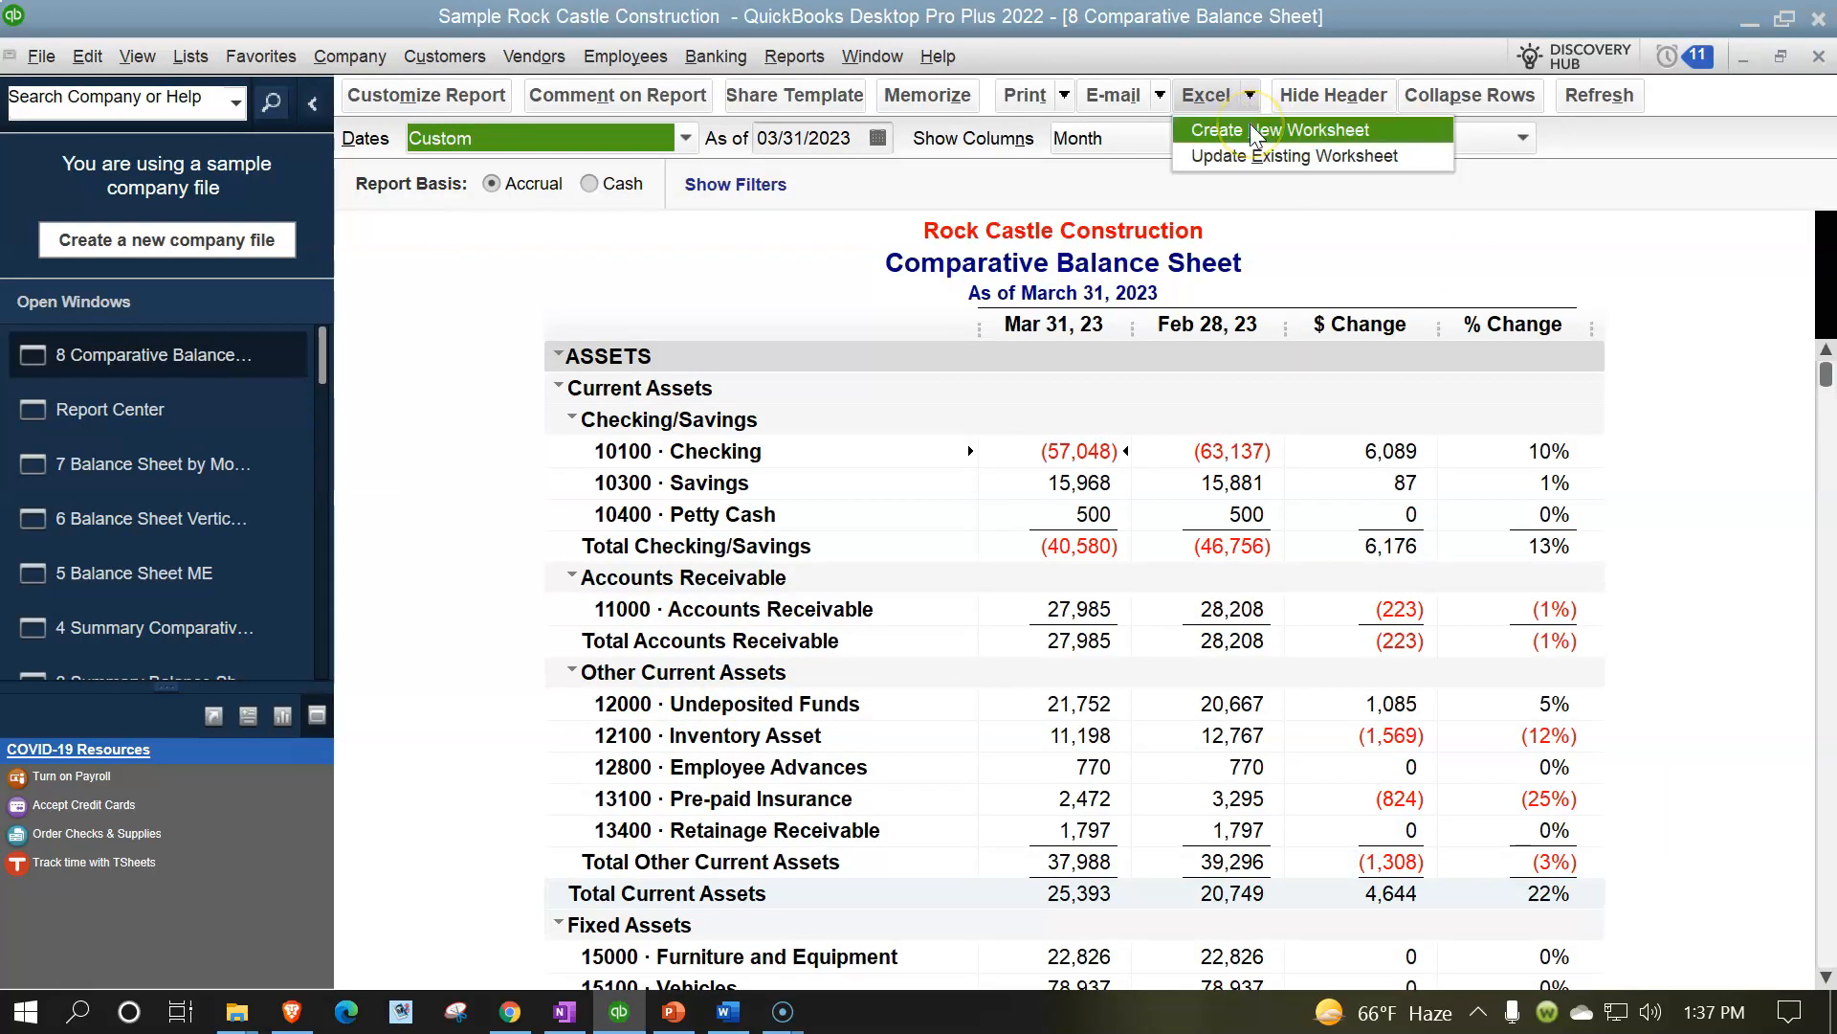
{"action": "left_click", "coordinate": [1255, 131]}
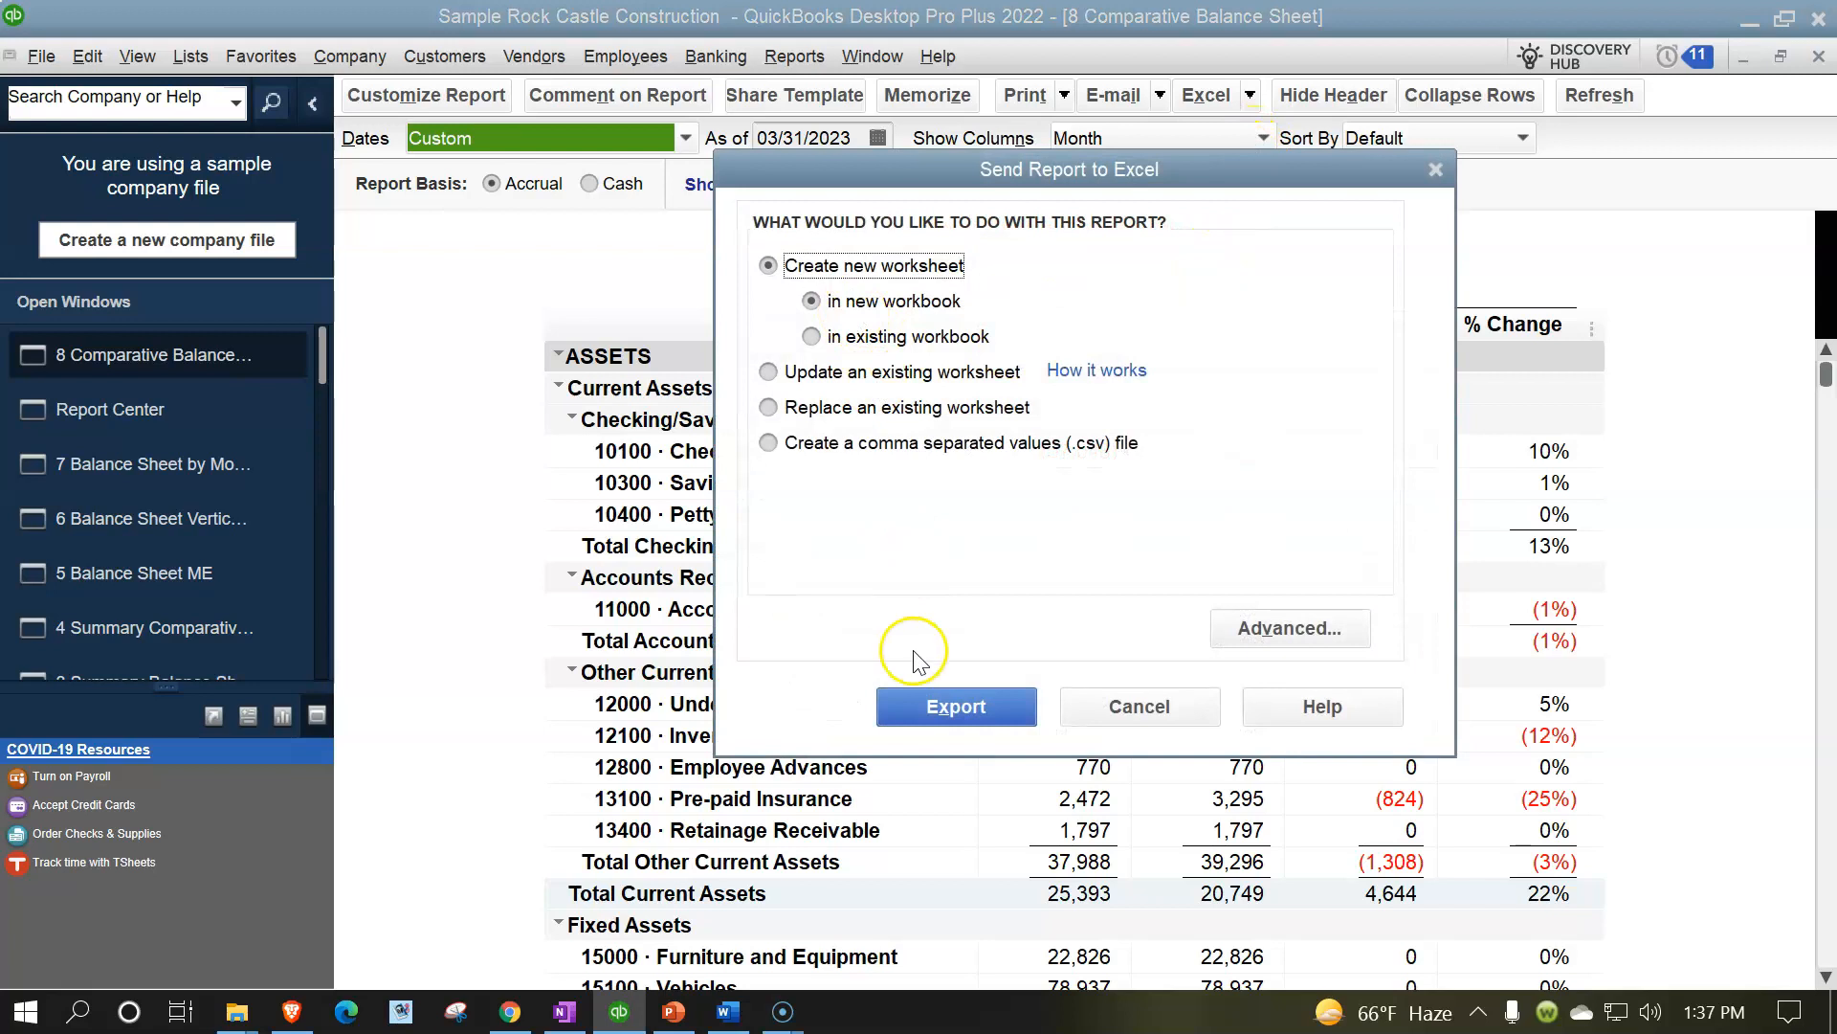
{"action": "left_click", "coordinate": [827, 336]}
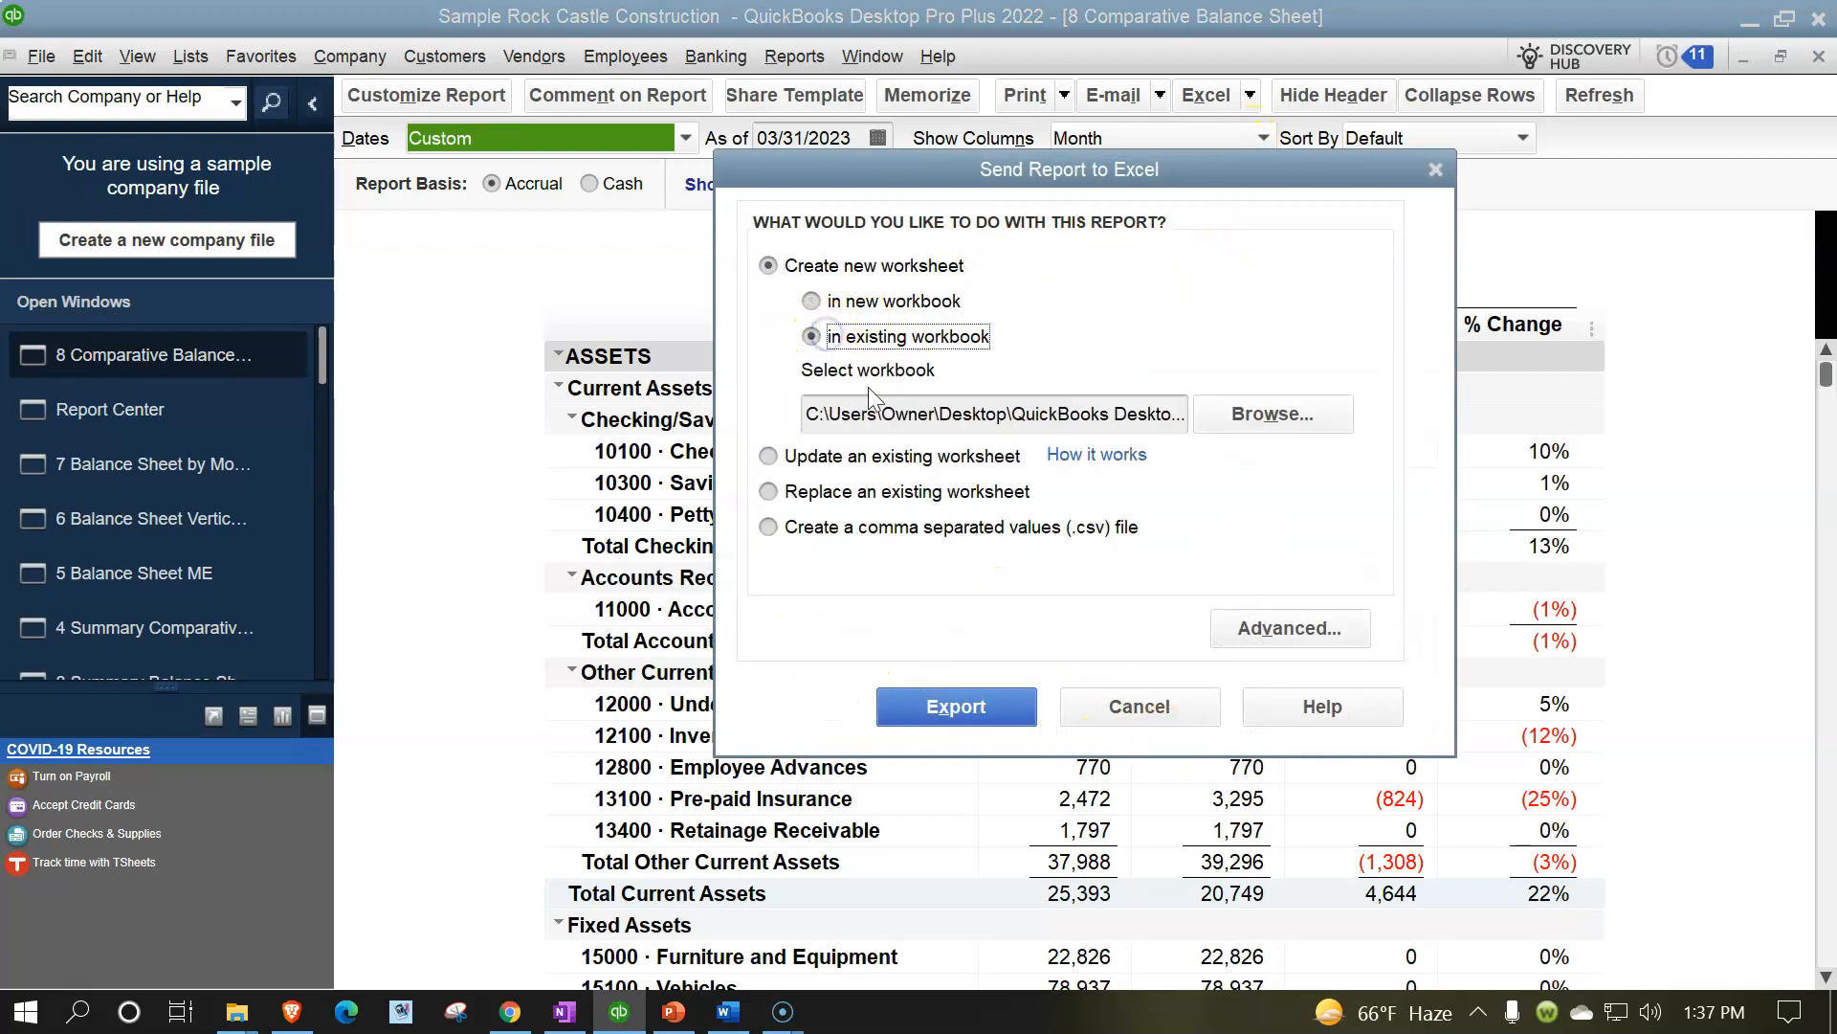
{"action": "left_click", "coordinate": [956, 707]}
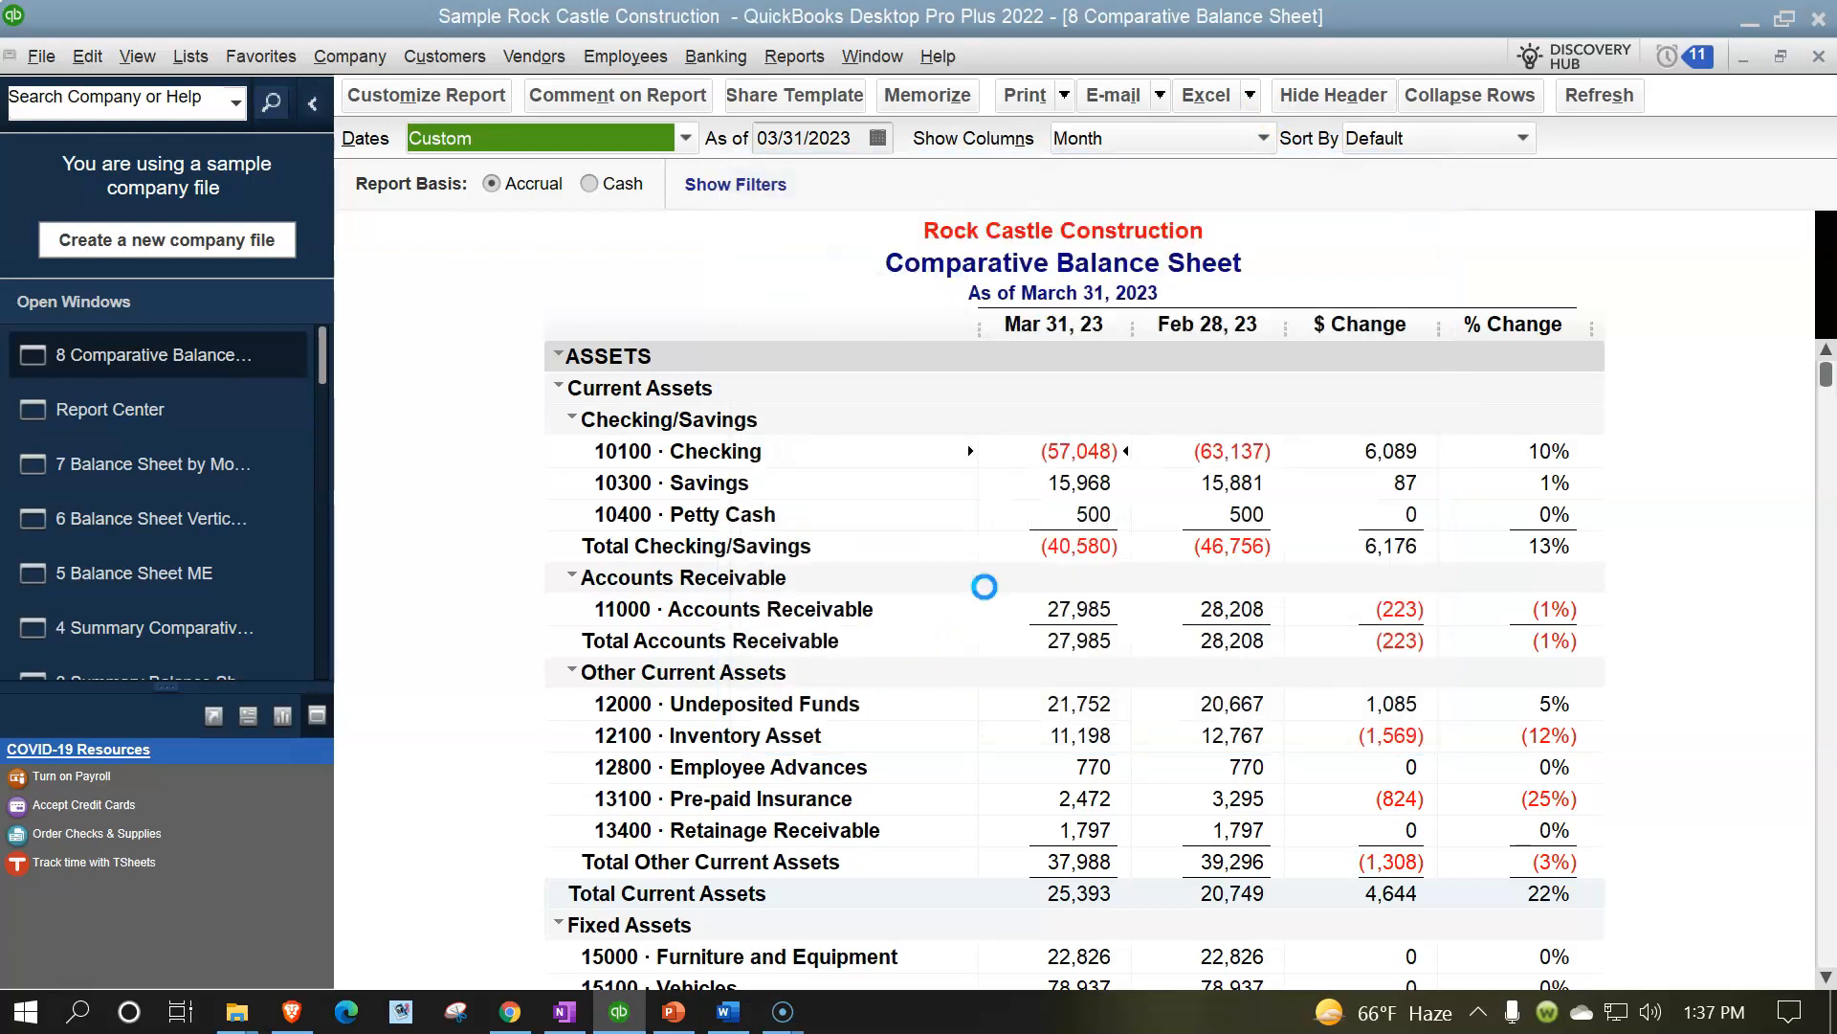
Place Sheet1 after the BS By Month worksheet in the maximized Excel window and rename it Comp BS
{"action": "left_click", "coordinate": [1130, 298]}
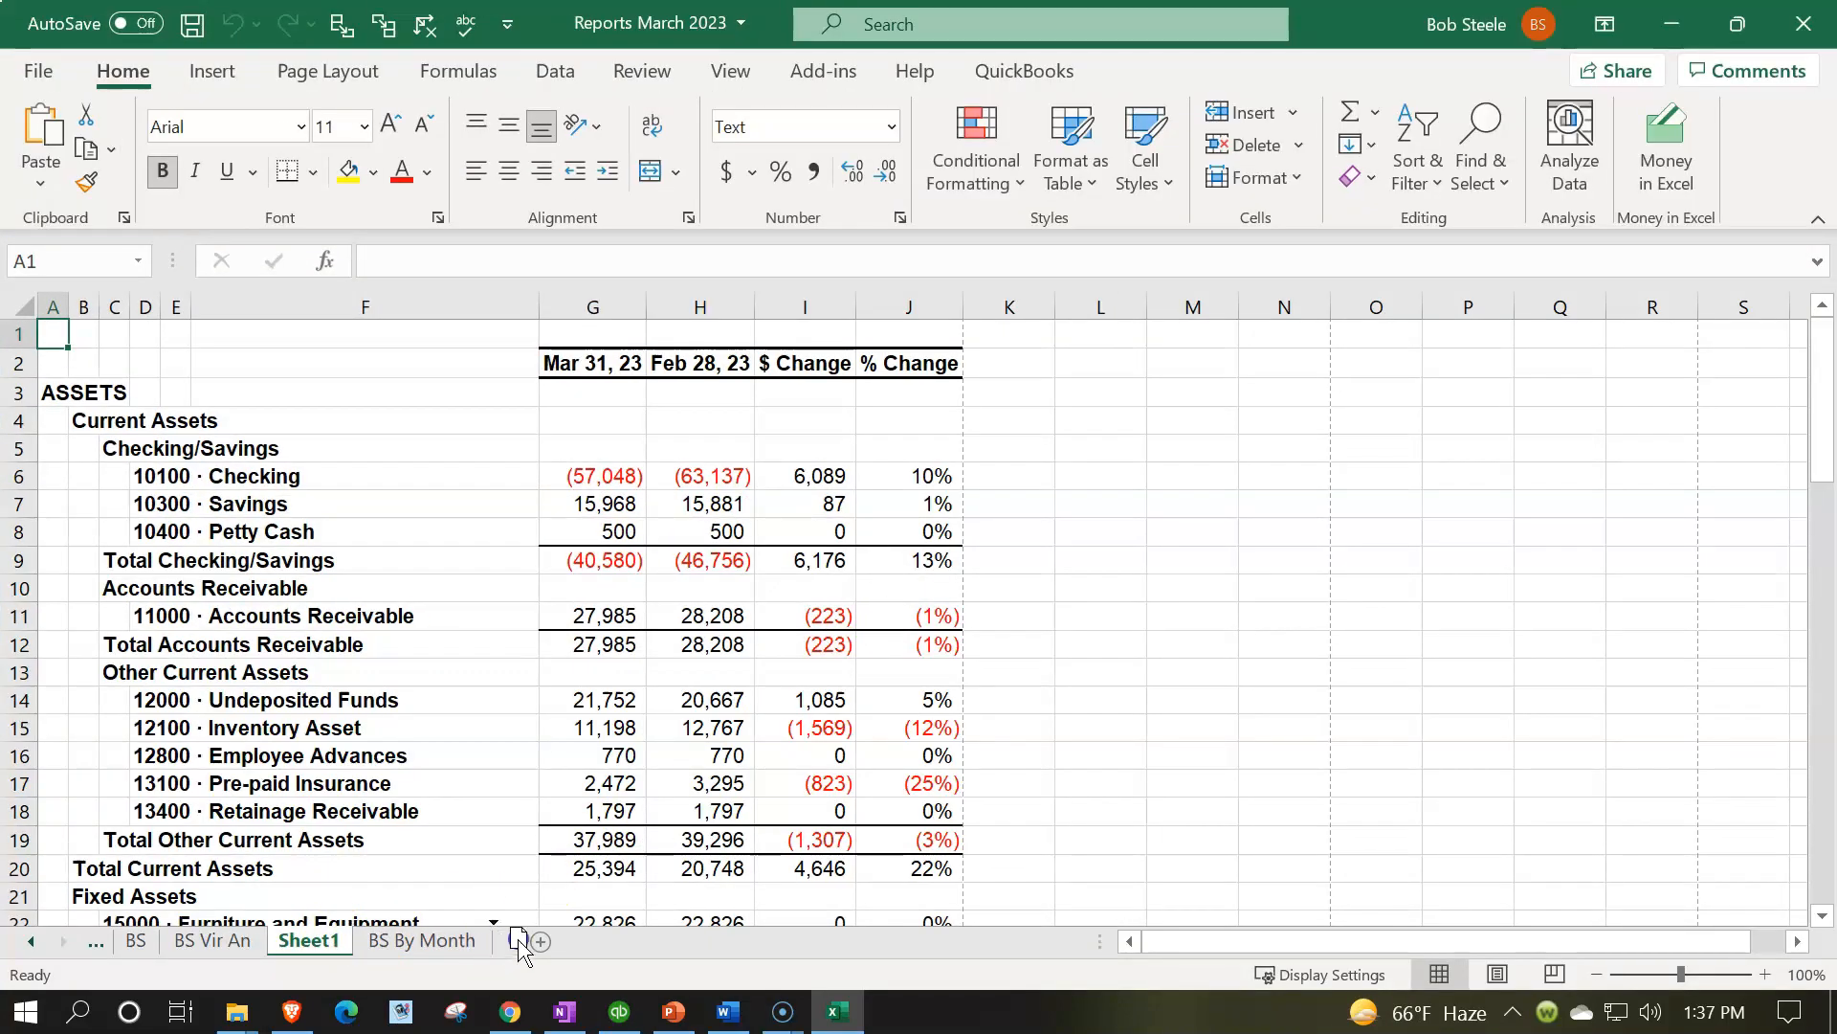
{"action": "type", "text": "Comp BS"}
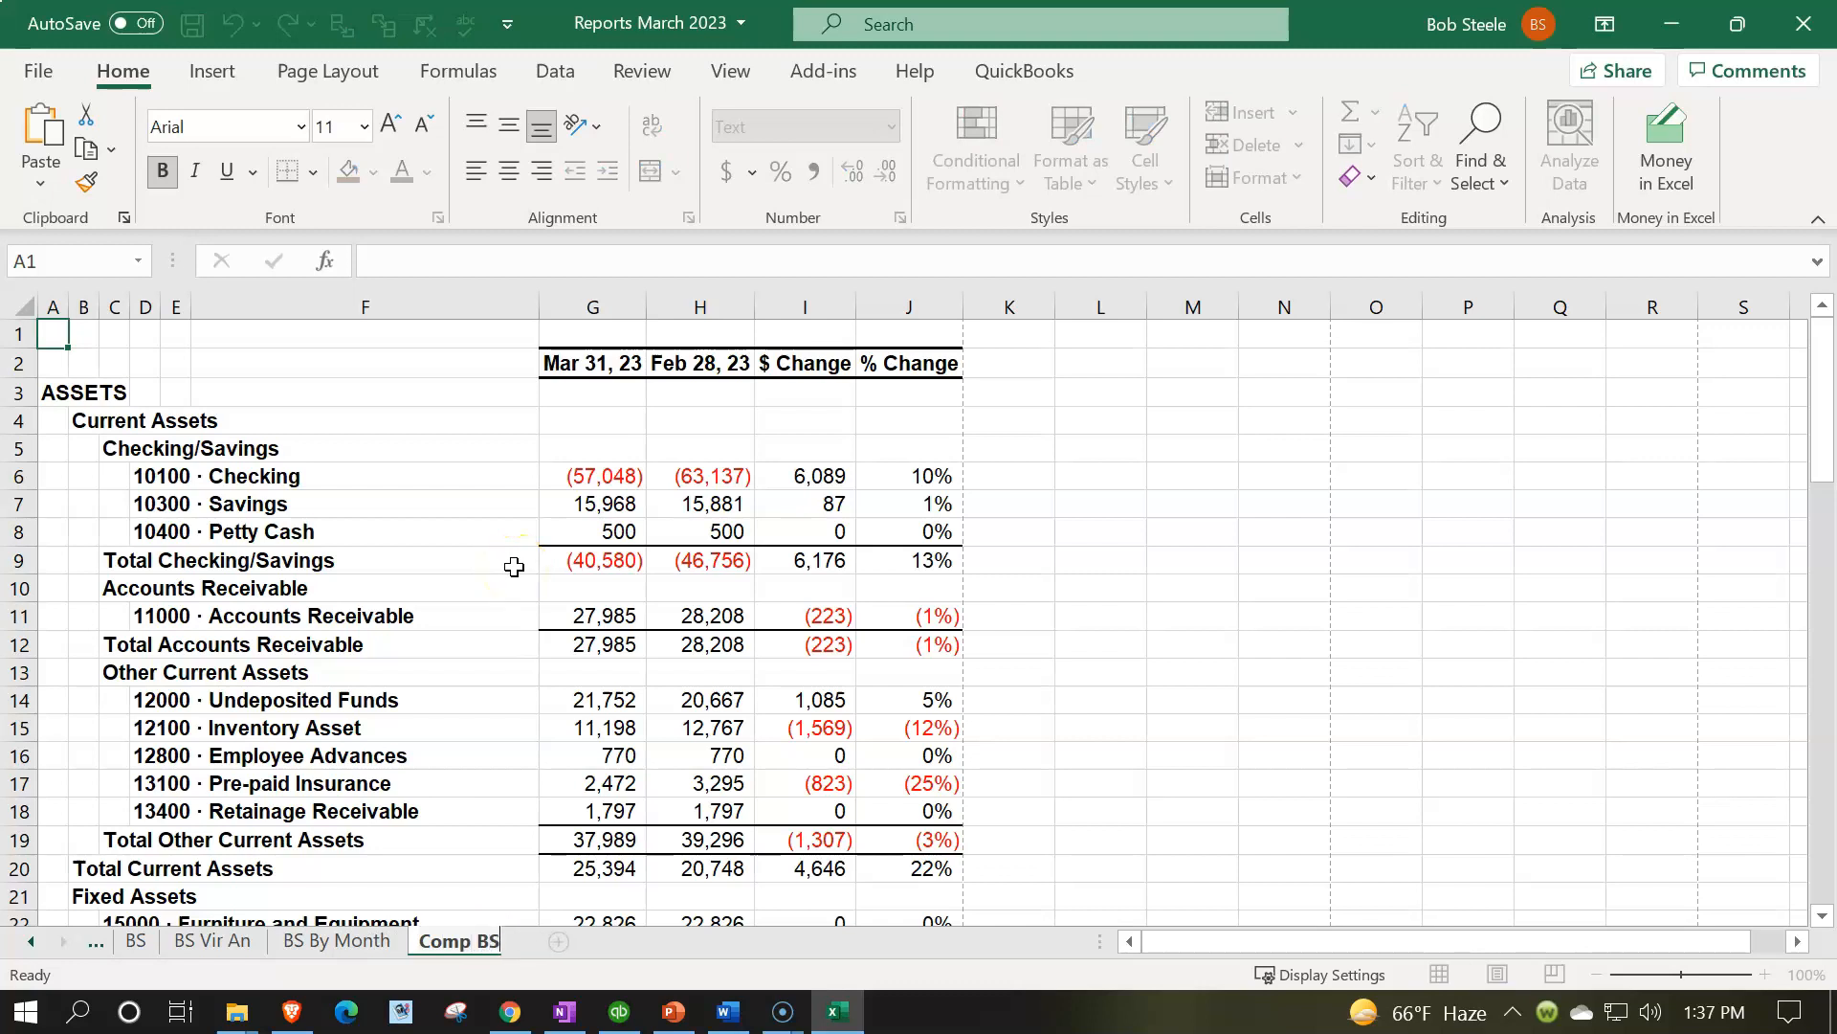
{"action": "left_click", "coordinate": [513, 568]}
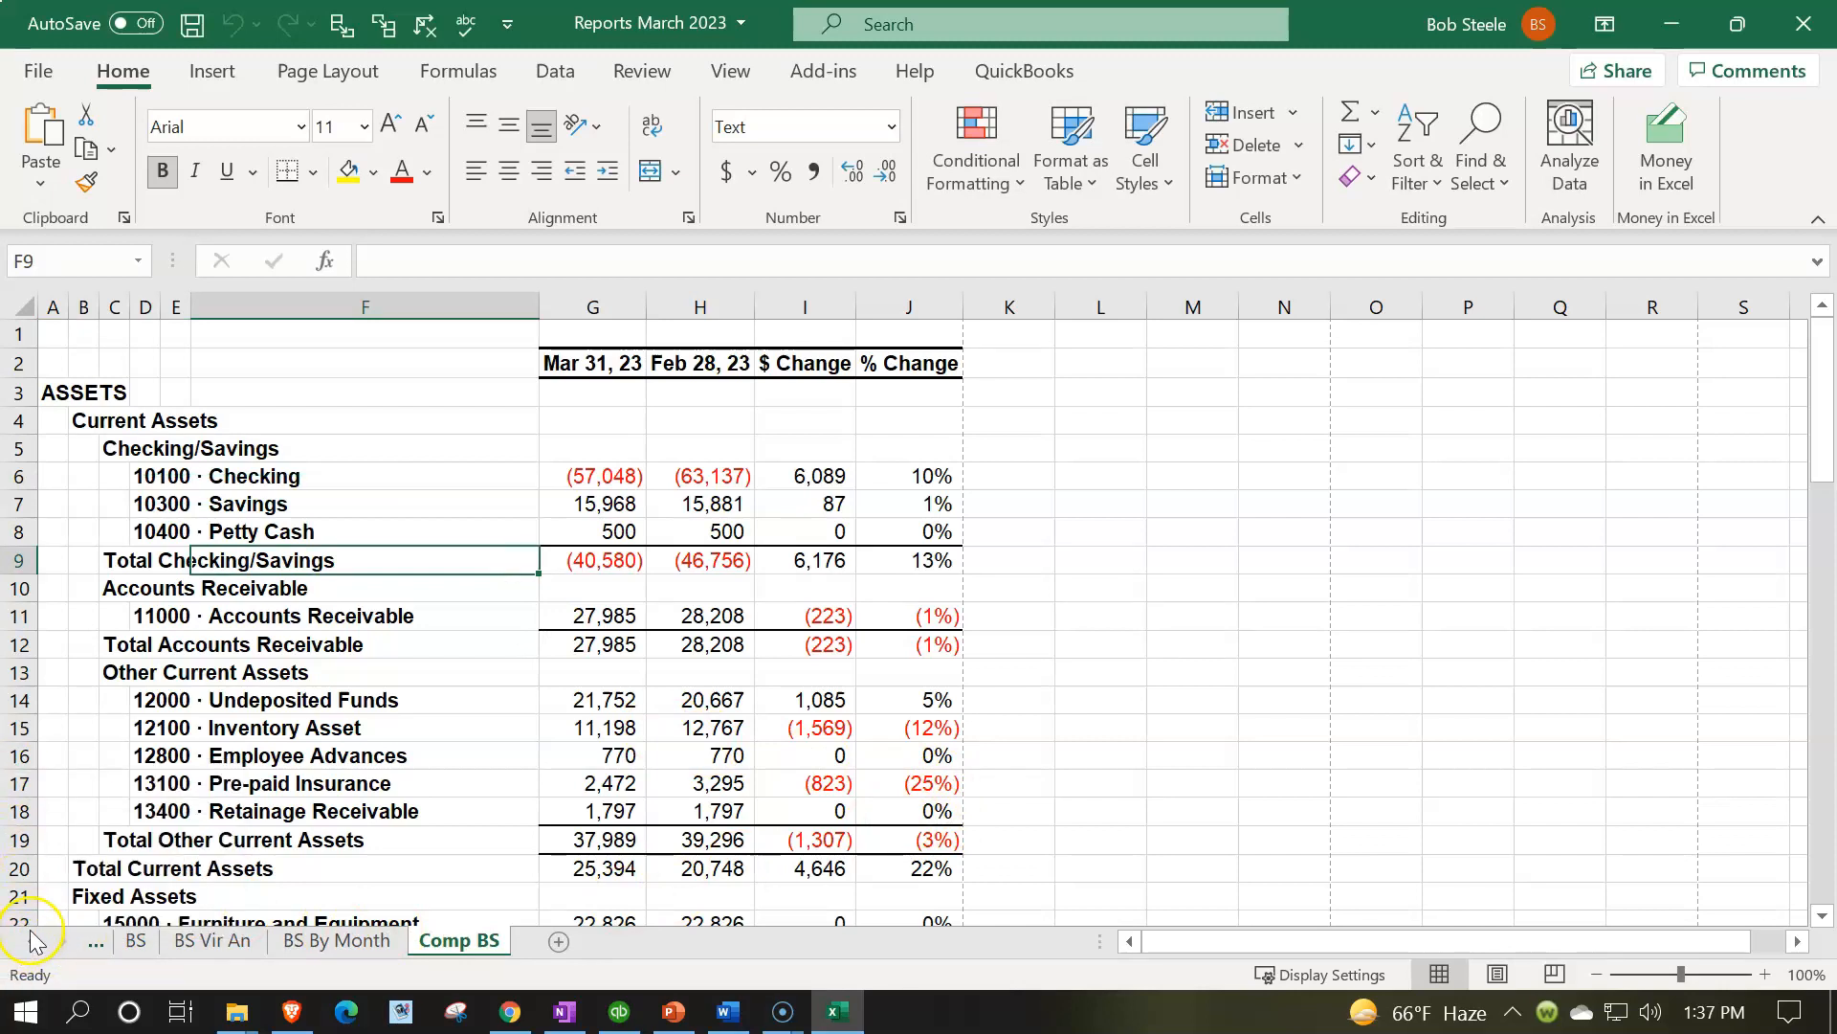
{"action": "left_click", "coordinate": [34, 940]}
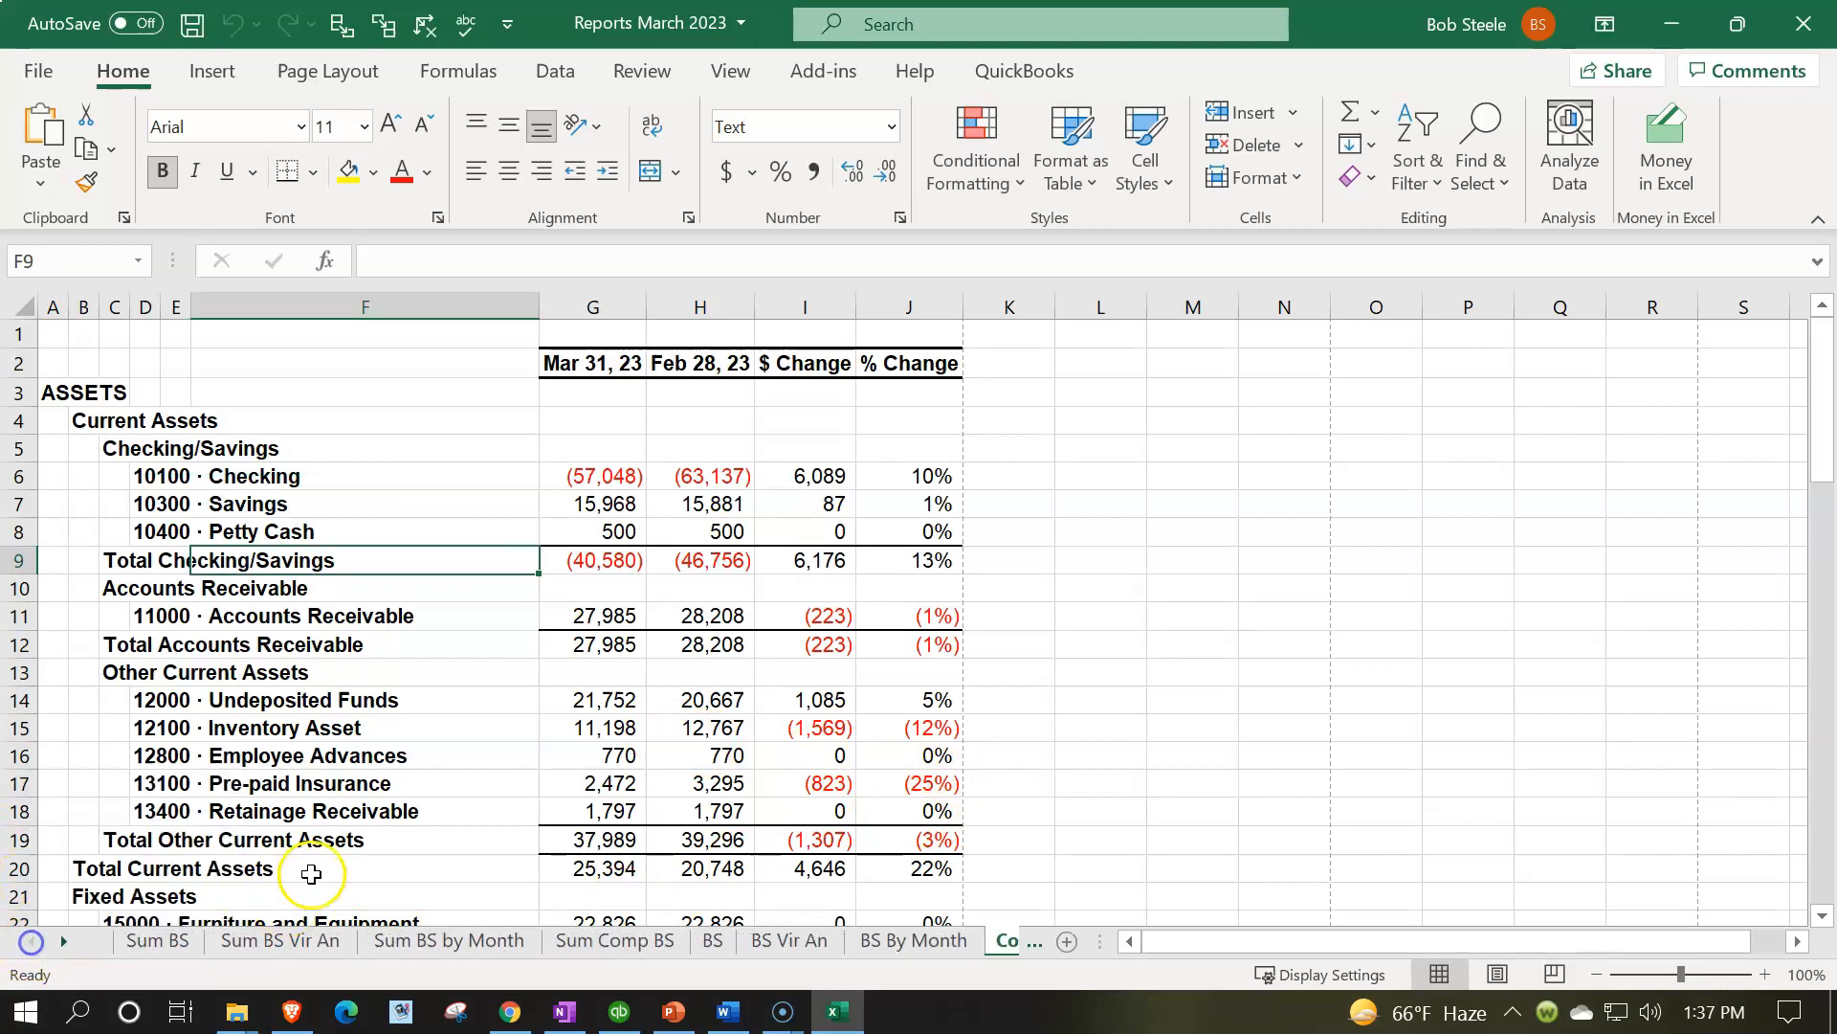
{"action": "left_click", "coordinate": [373, 732]}
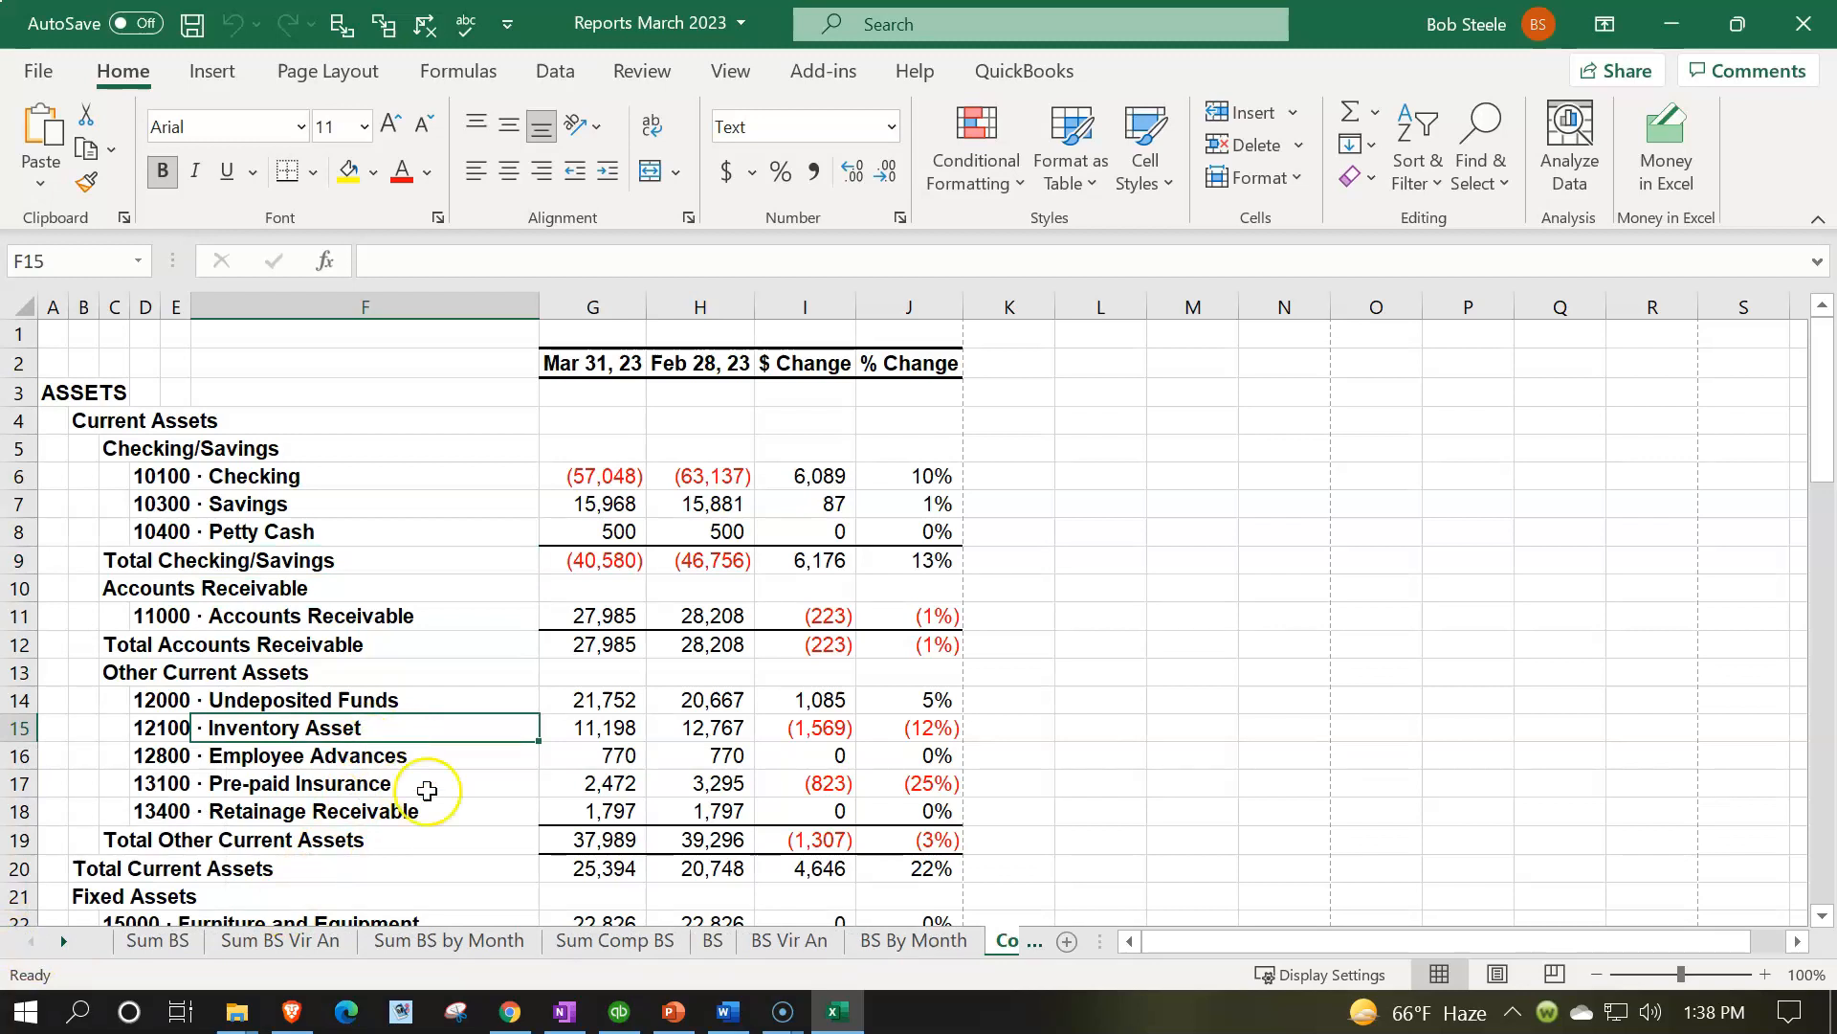
Set up printing of the entire workbook with the CutePDF Writer printer, and preview the second page
{"action": "left_click", "coordinate": [38, 72]}
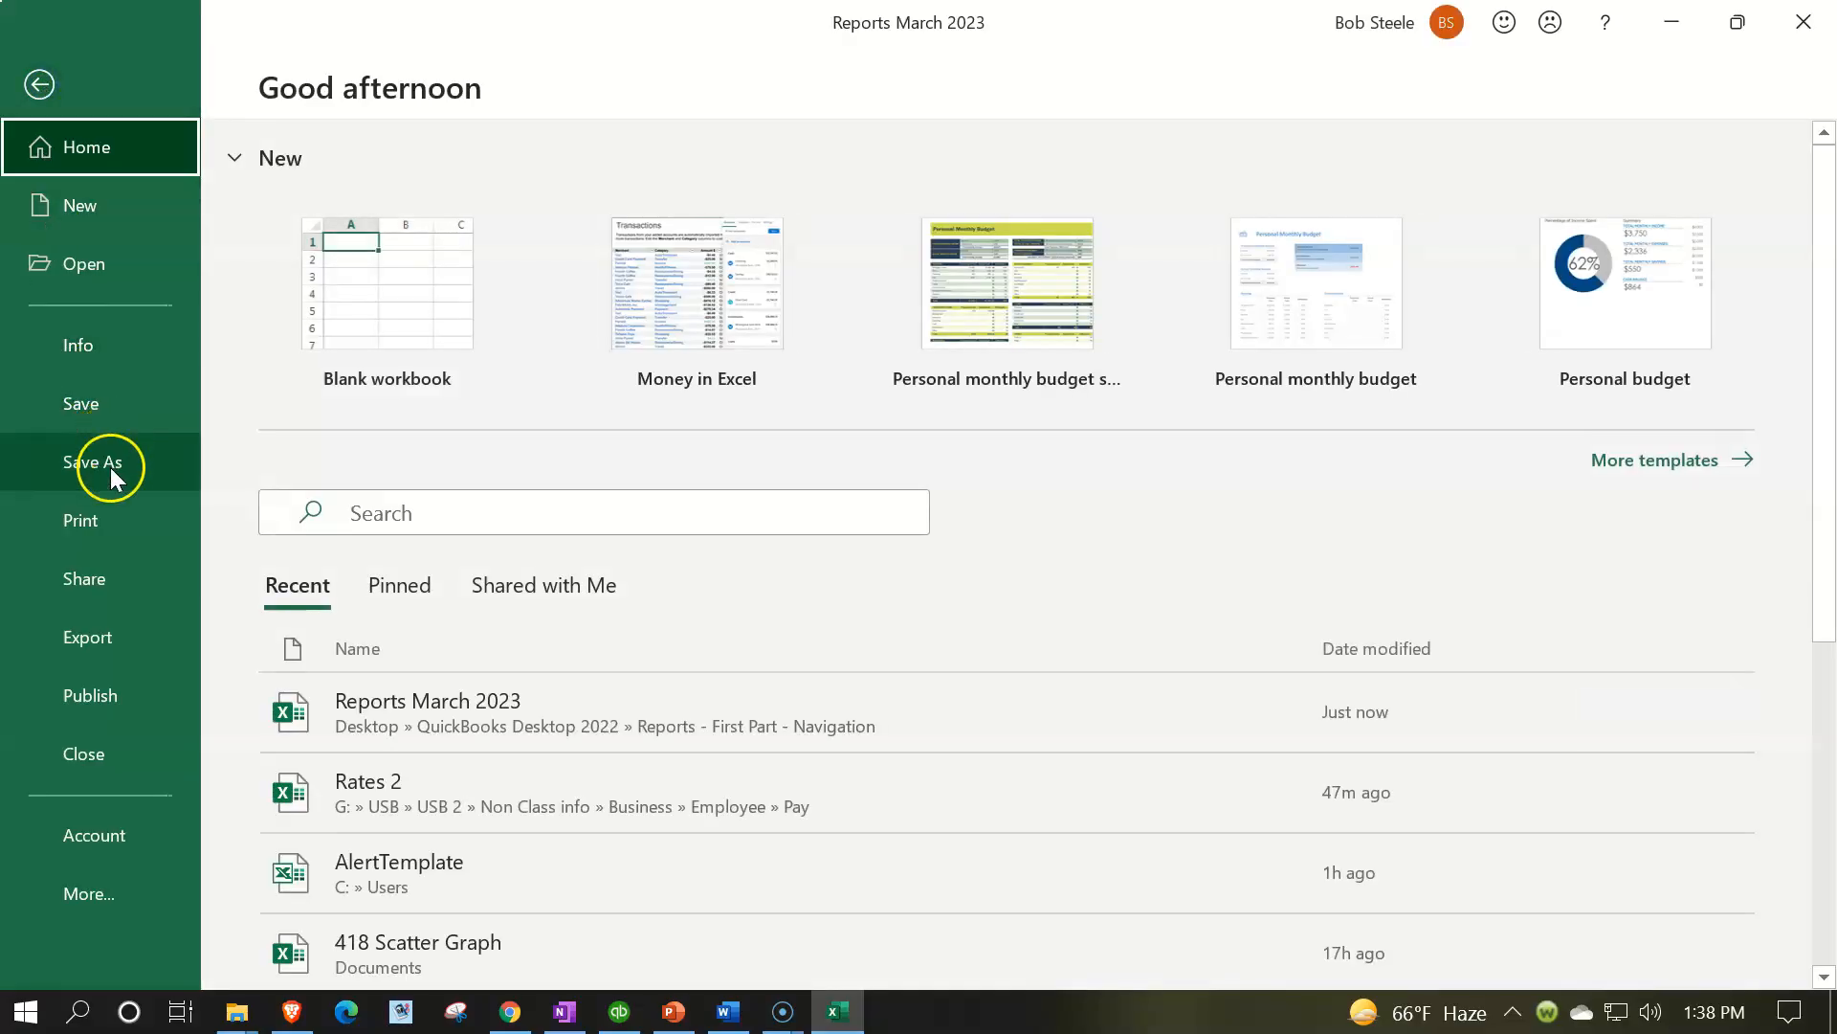
{"action": "left_click", "coordinate": [105, 498]}
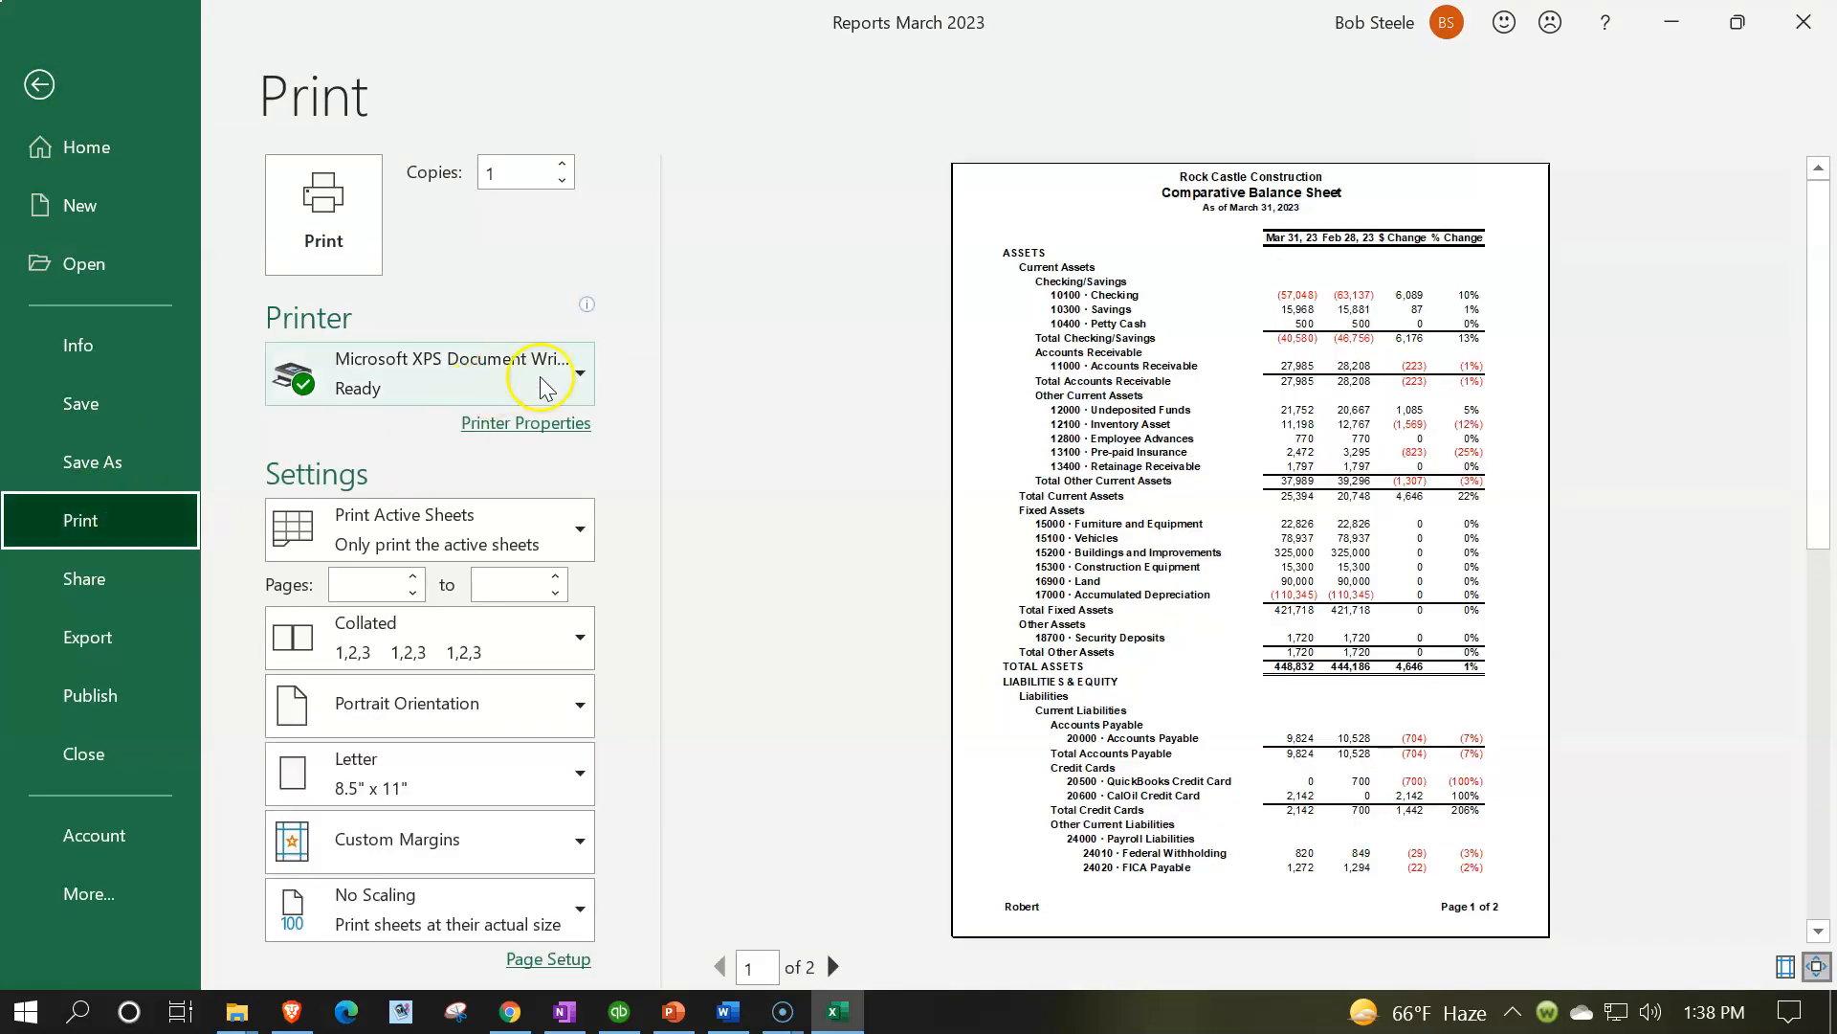
{"action": "left_click", "coordinate": [575, 378]}
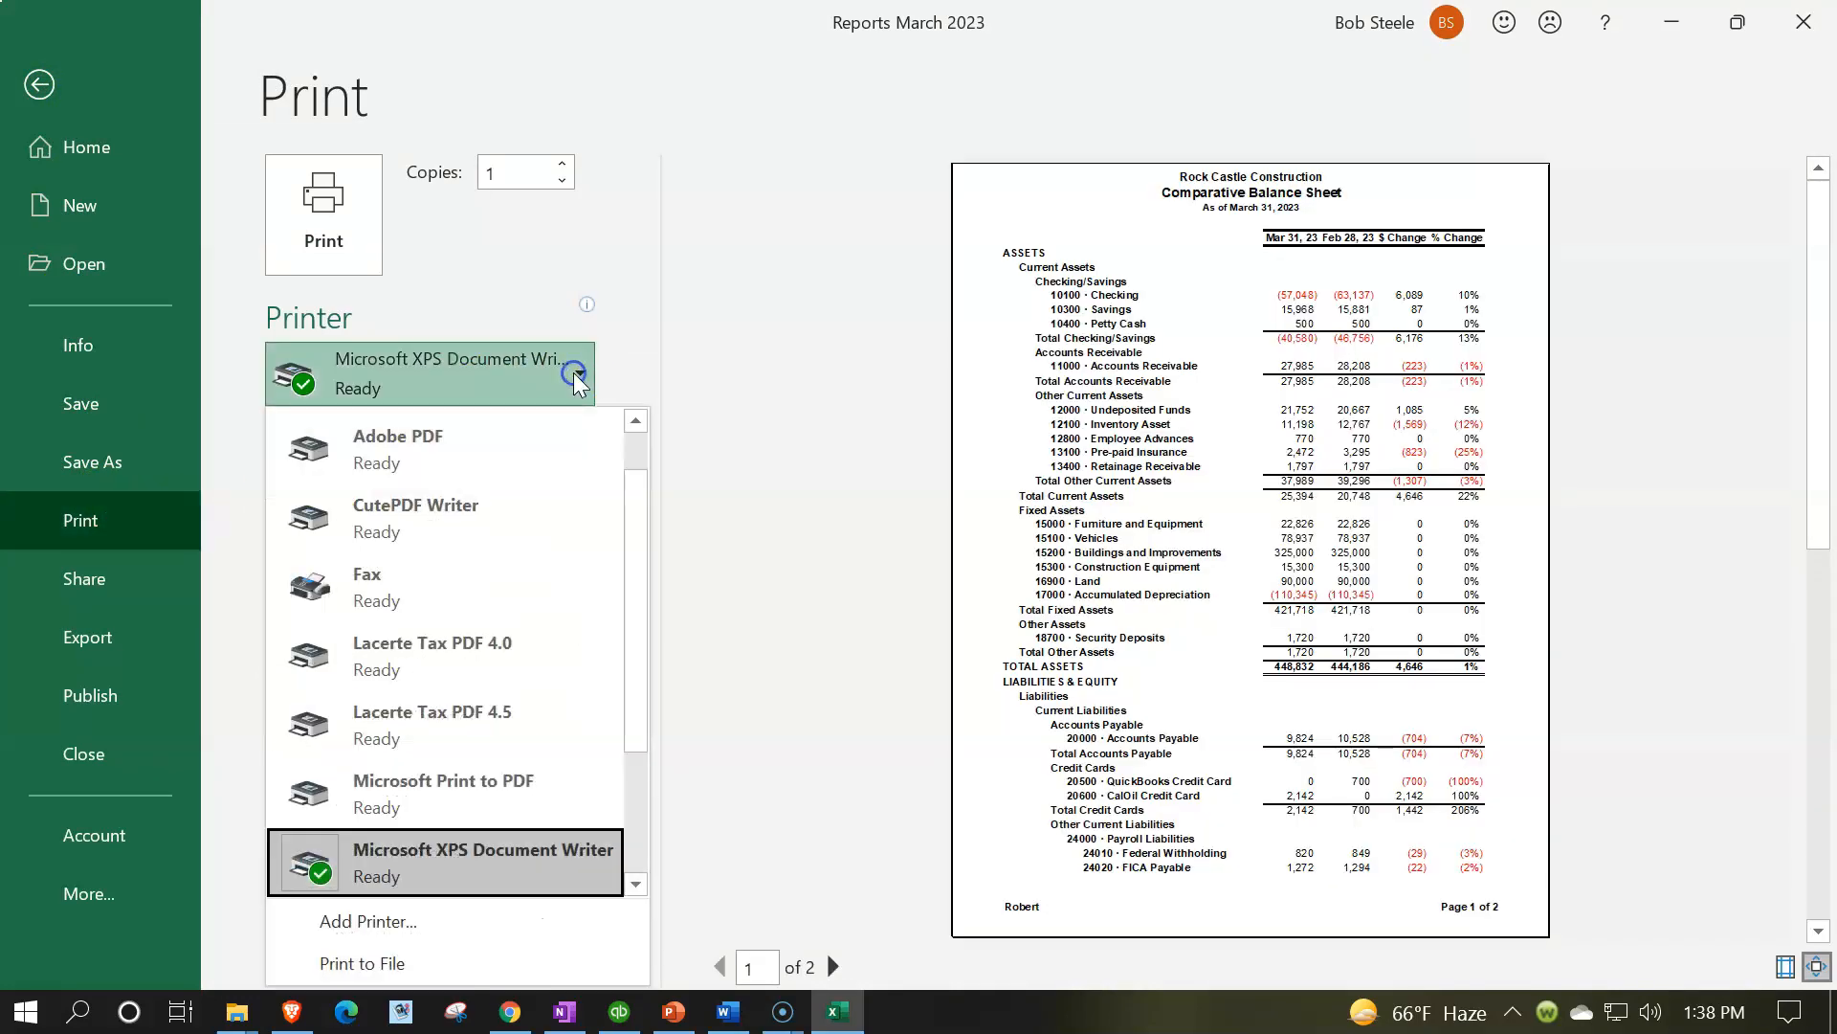
{"action": "left_click", "coordinate": [368, 503]}
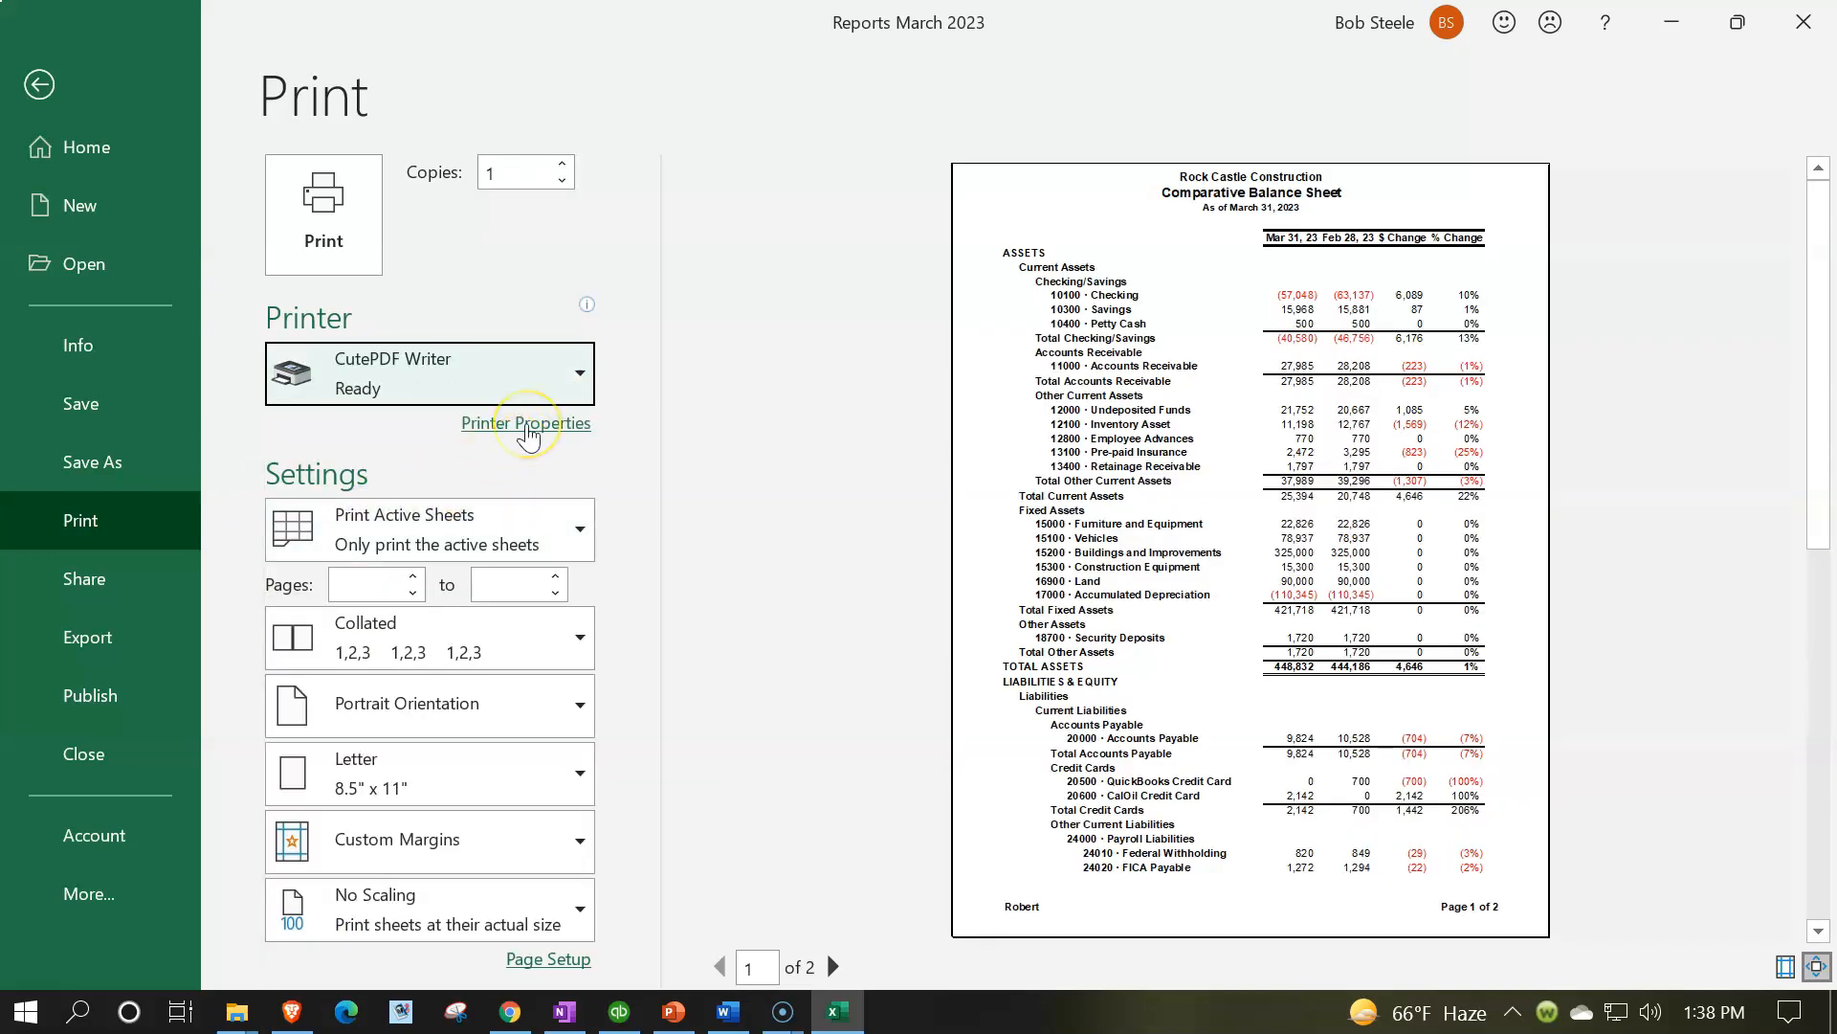
{"action": "left_click", "coordinate": [584, 532]}
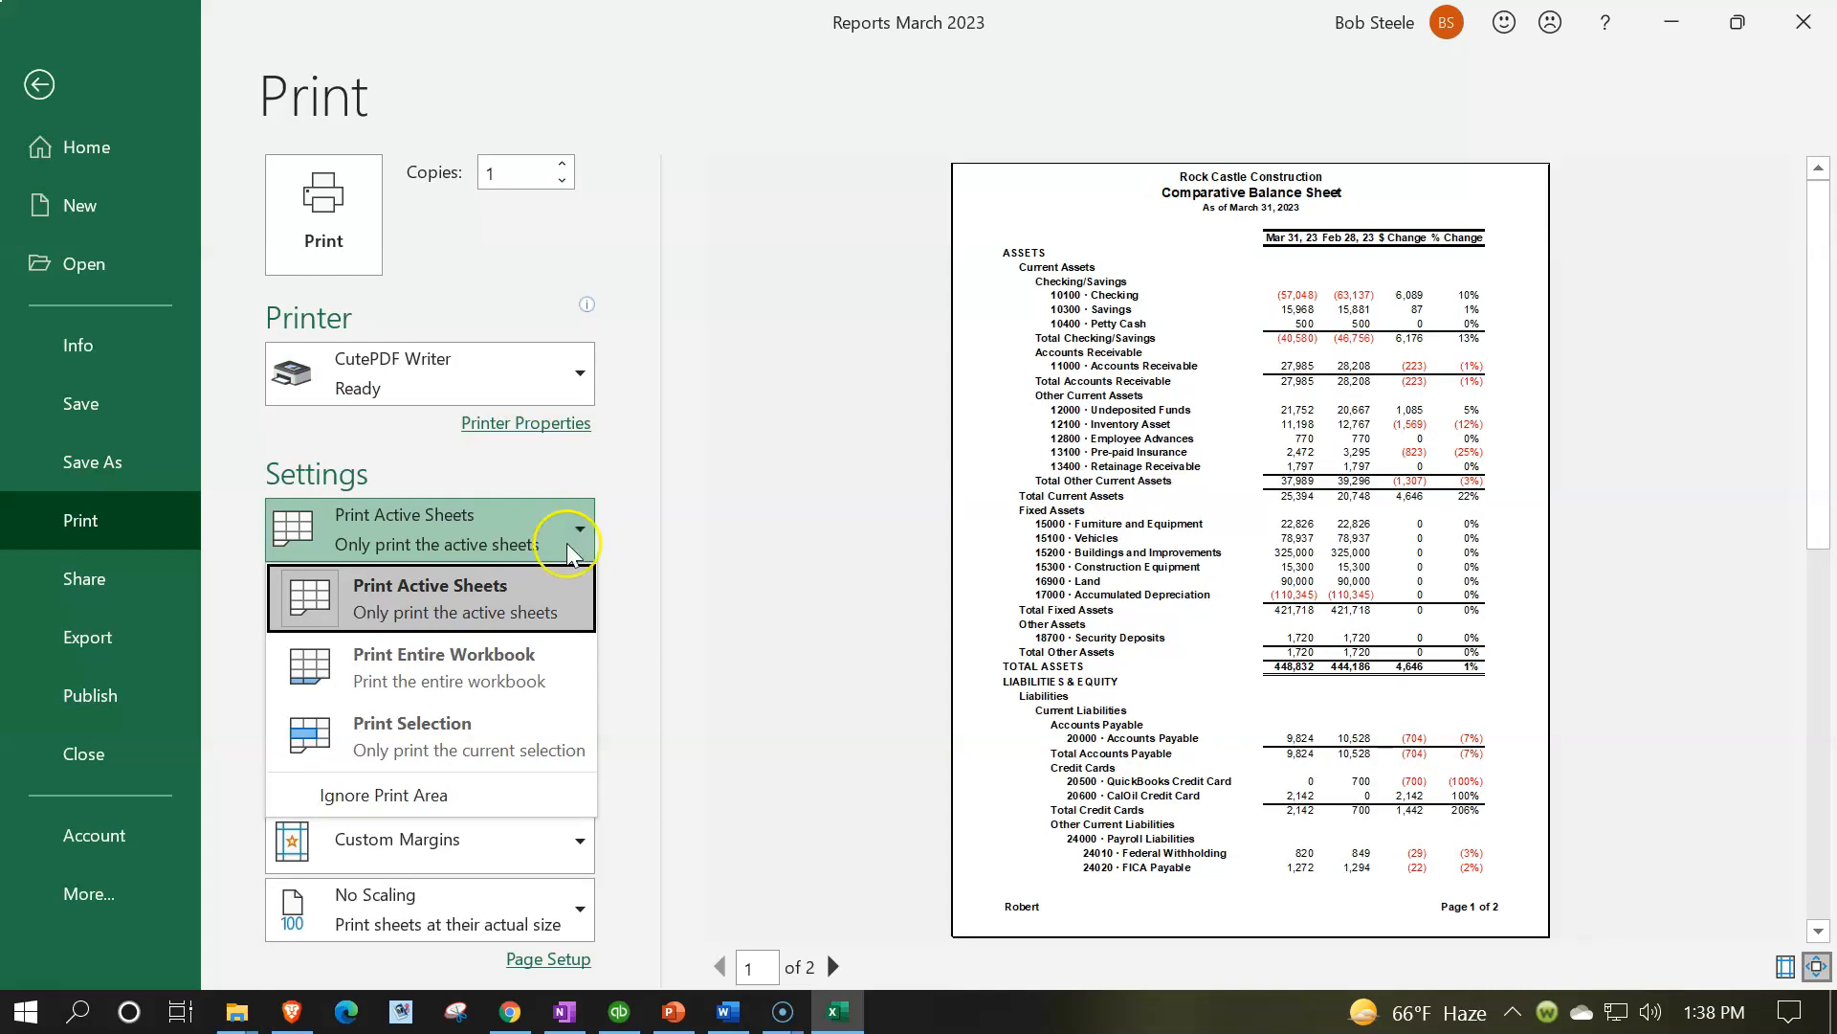
{"action": "left_click", "coordinate": [502, 660]}
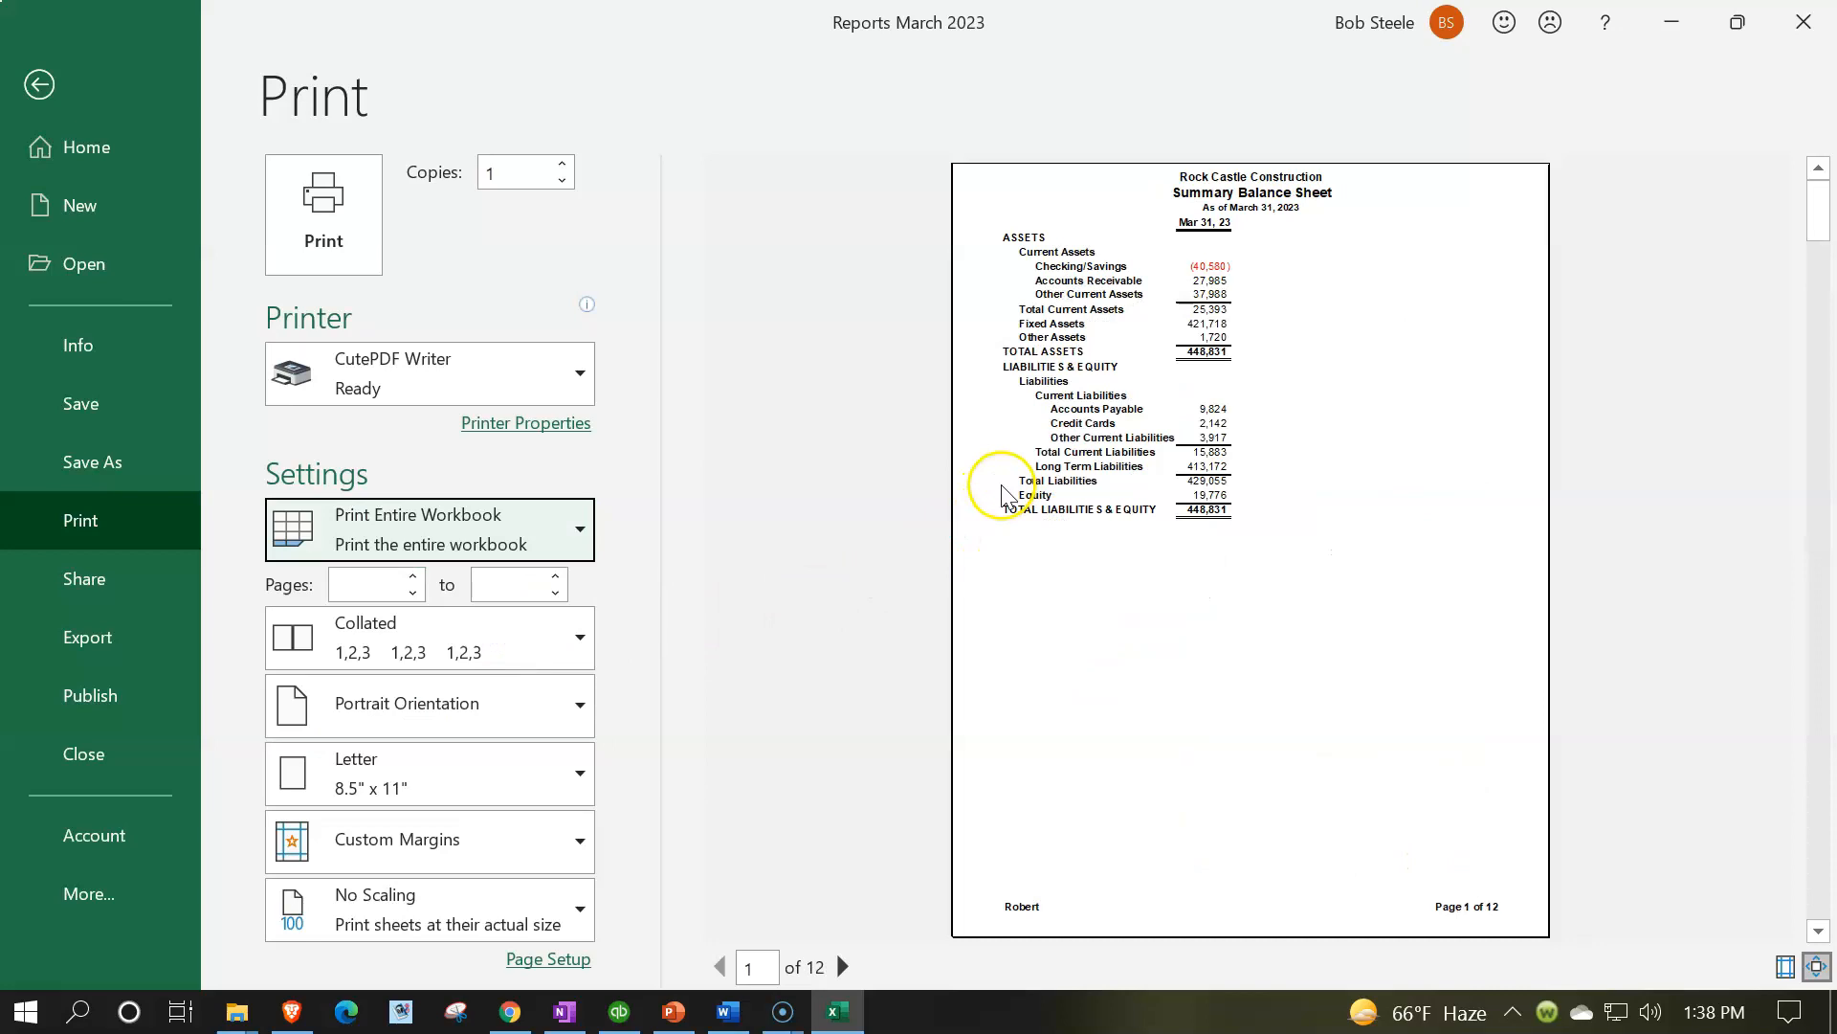
{"action": "left_click", "coordinate": [842, 965]}
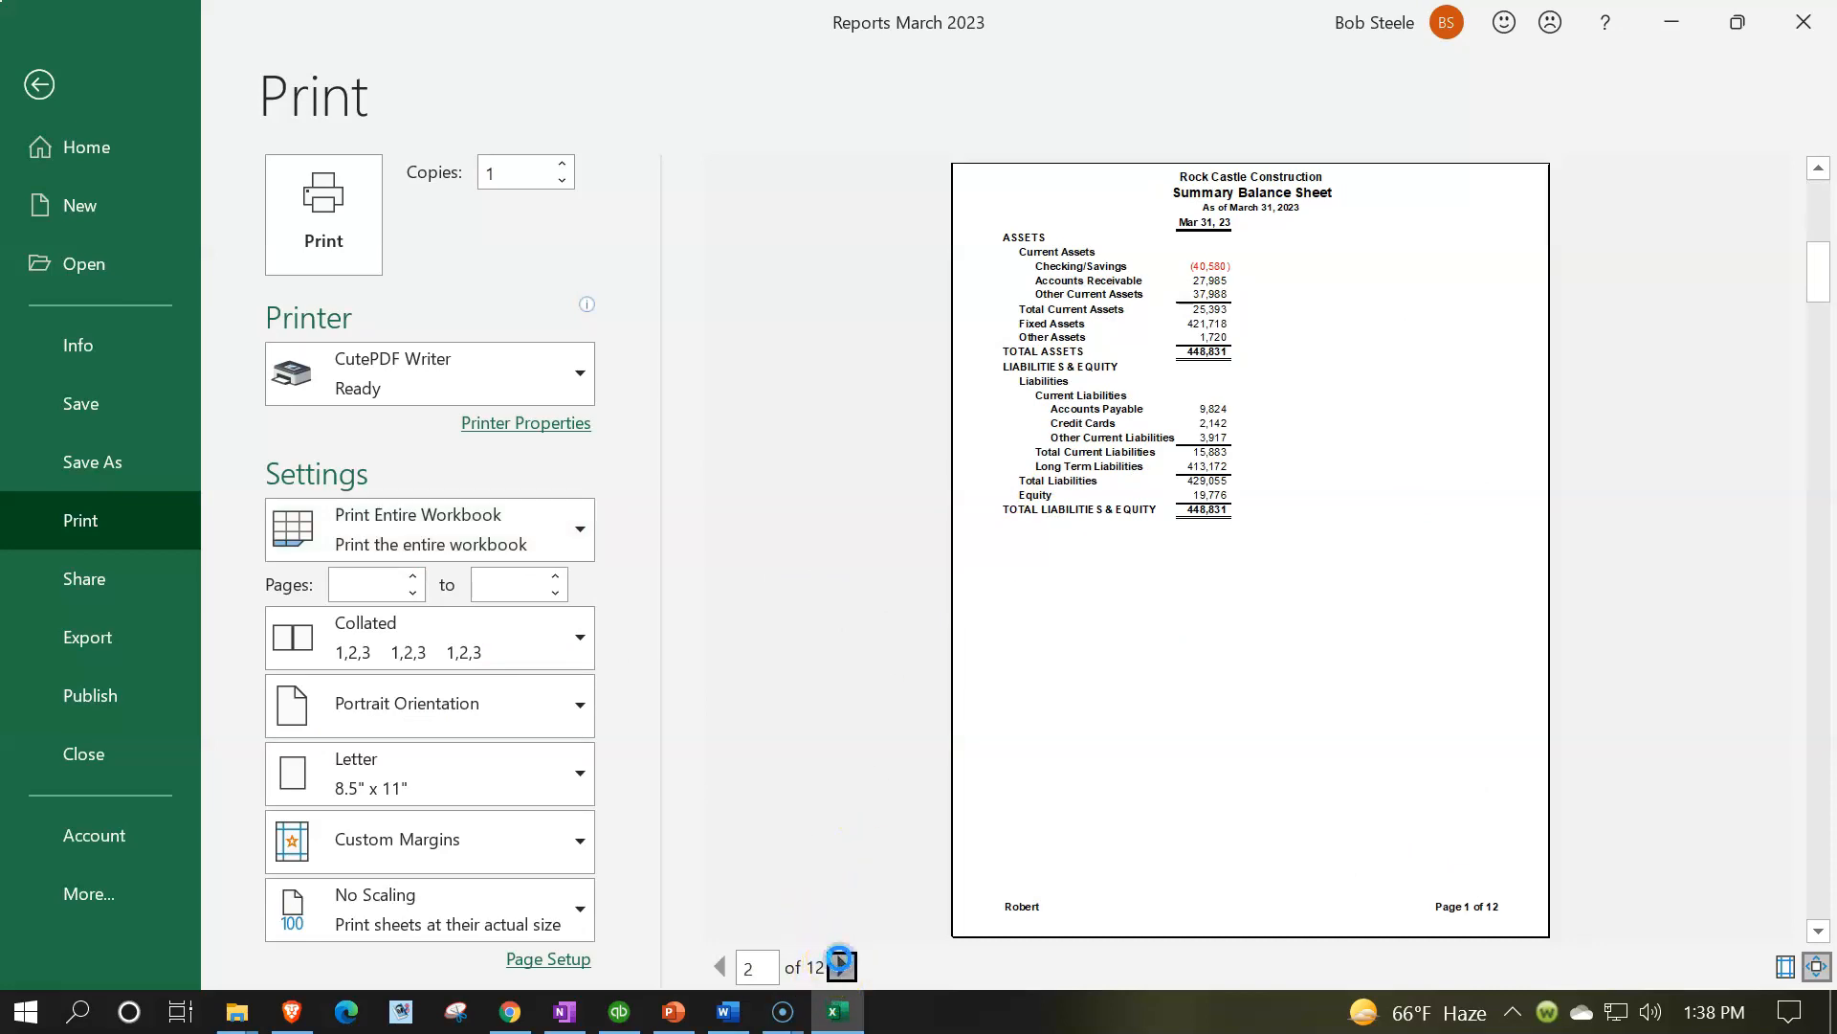
Page through the print preview of the entire workbook up to page 10 to check the balance sheet reports
{"action": "left_click", "coordinate": [841, 965]}
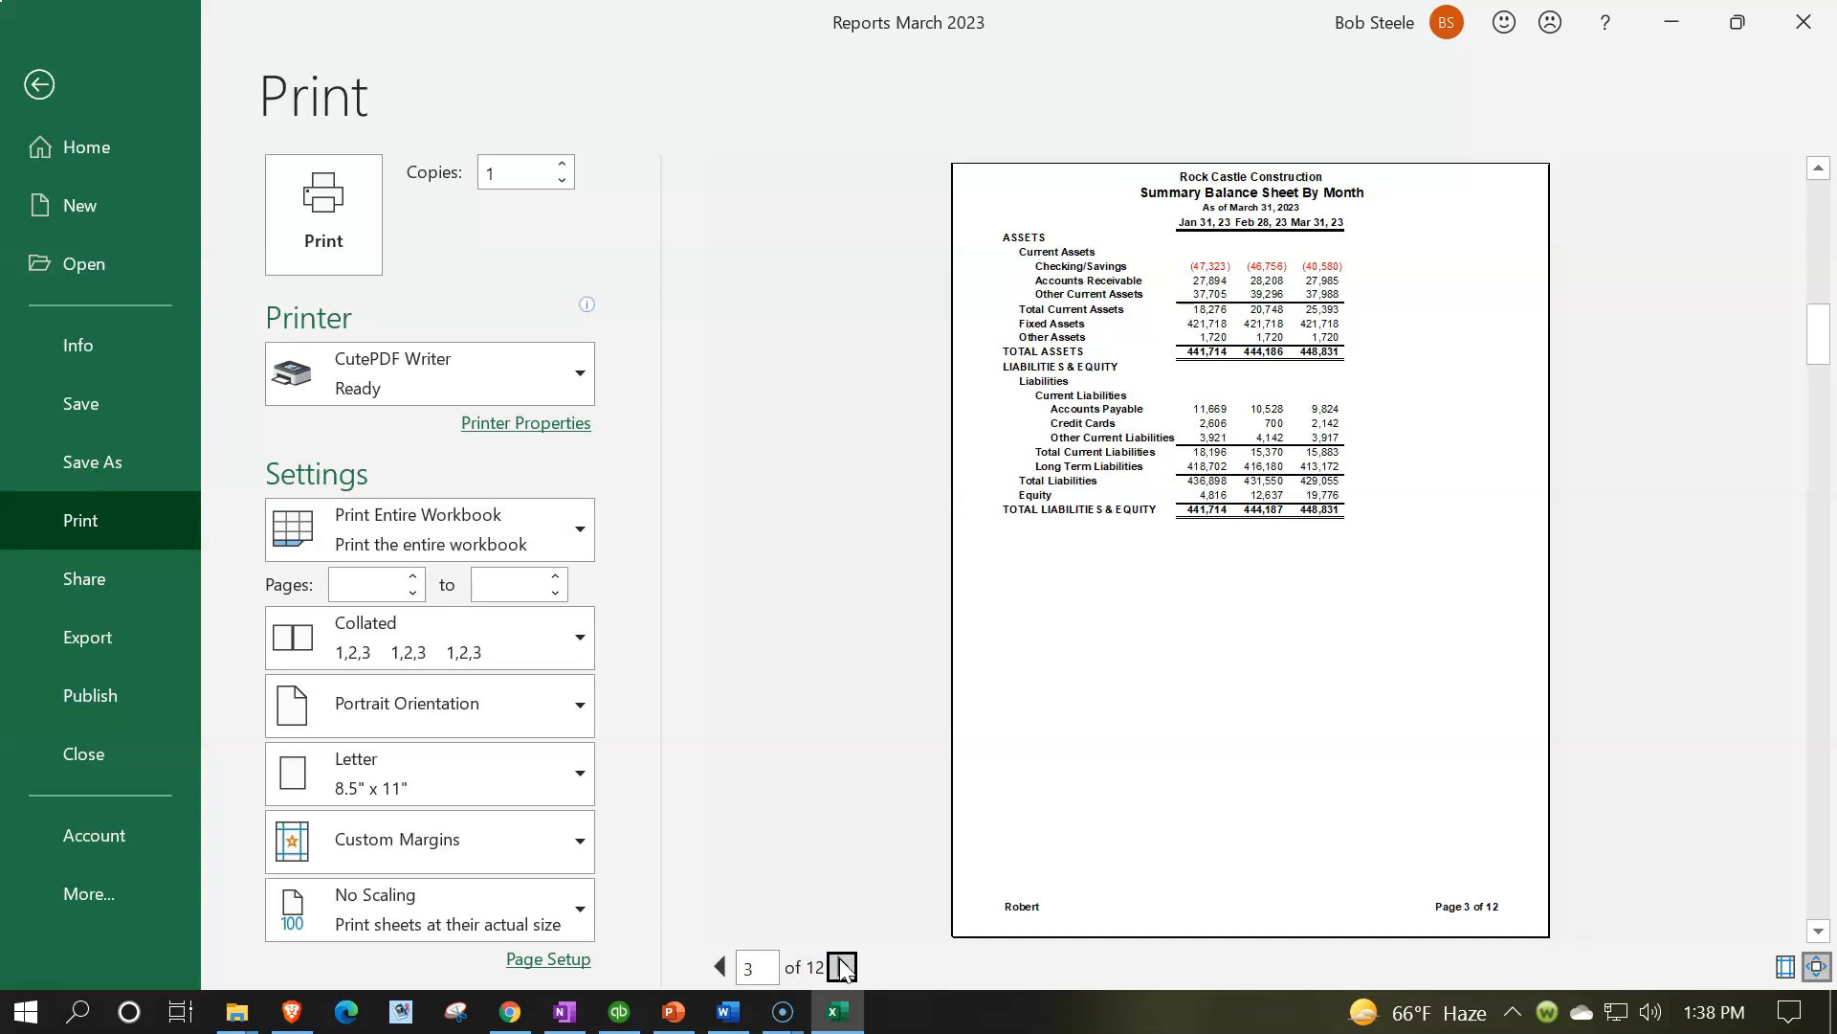
{"action": "left_click", "coordinate": [841, 966]}
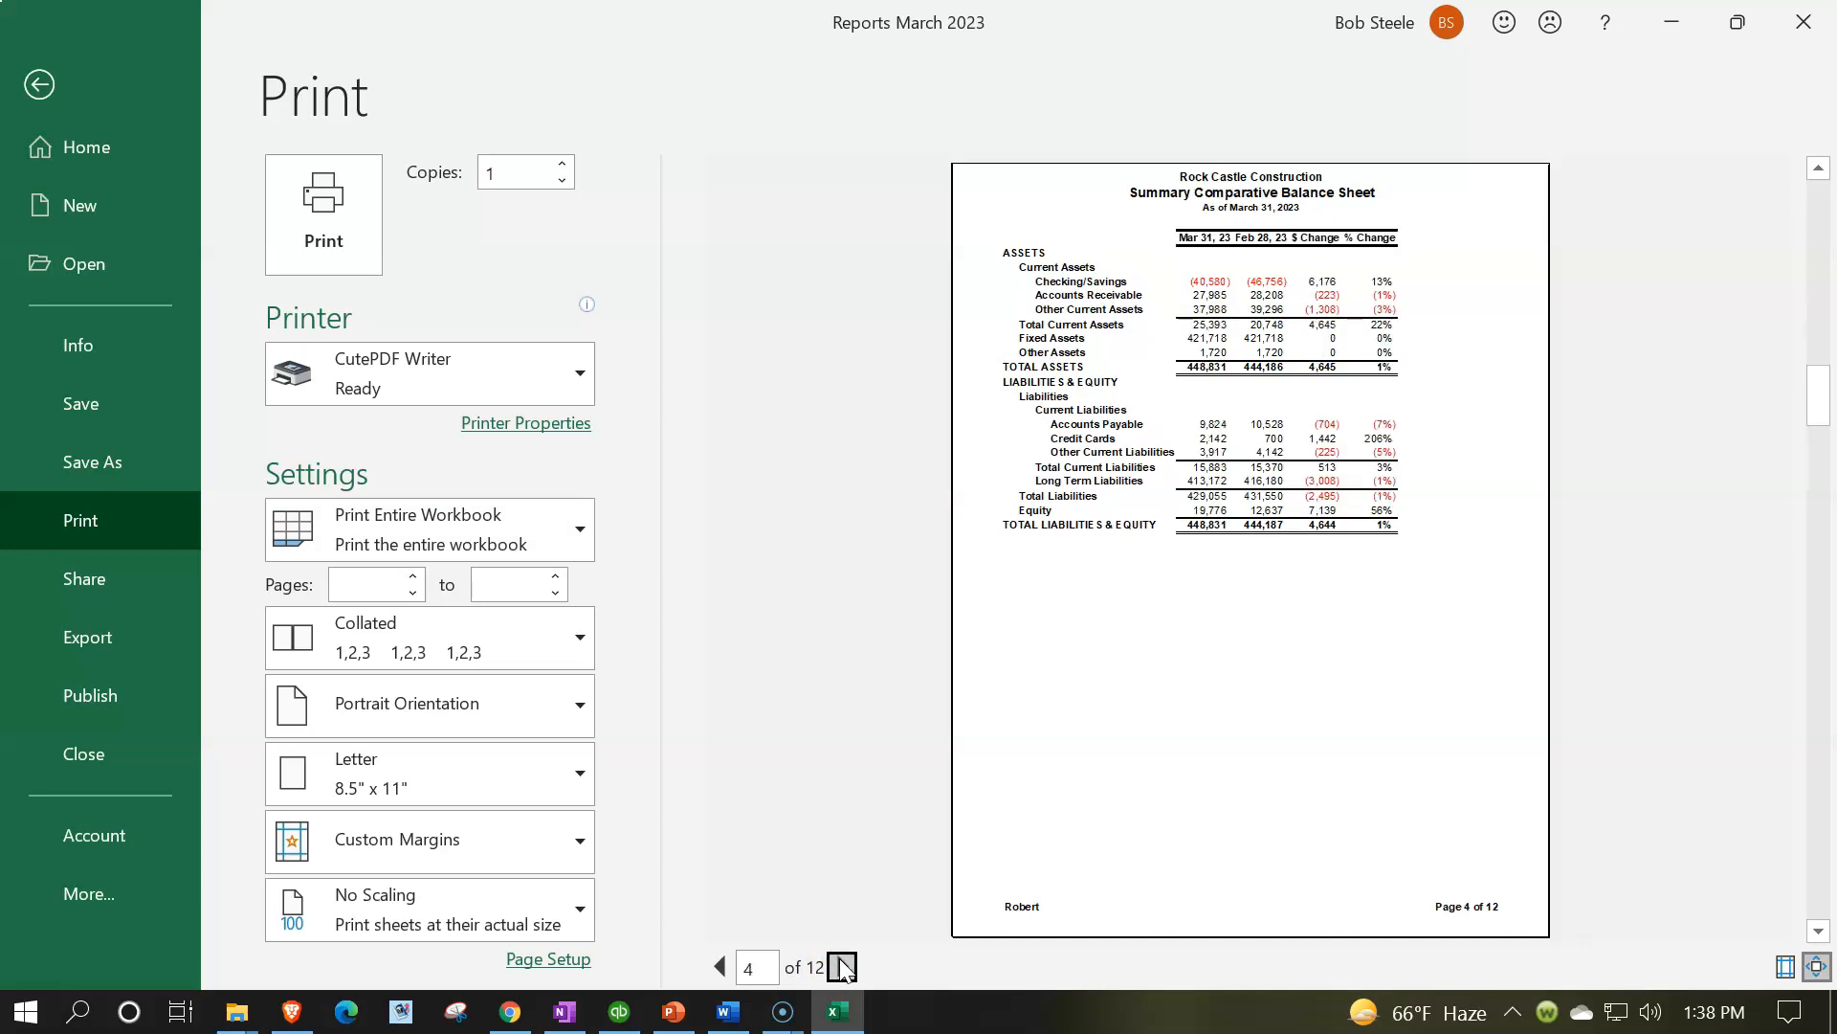
{"action": "left_click", "coordinate": [841, 965]}
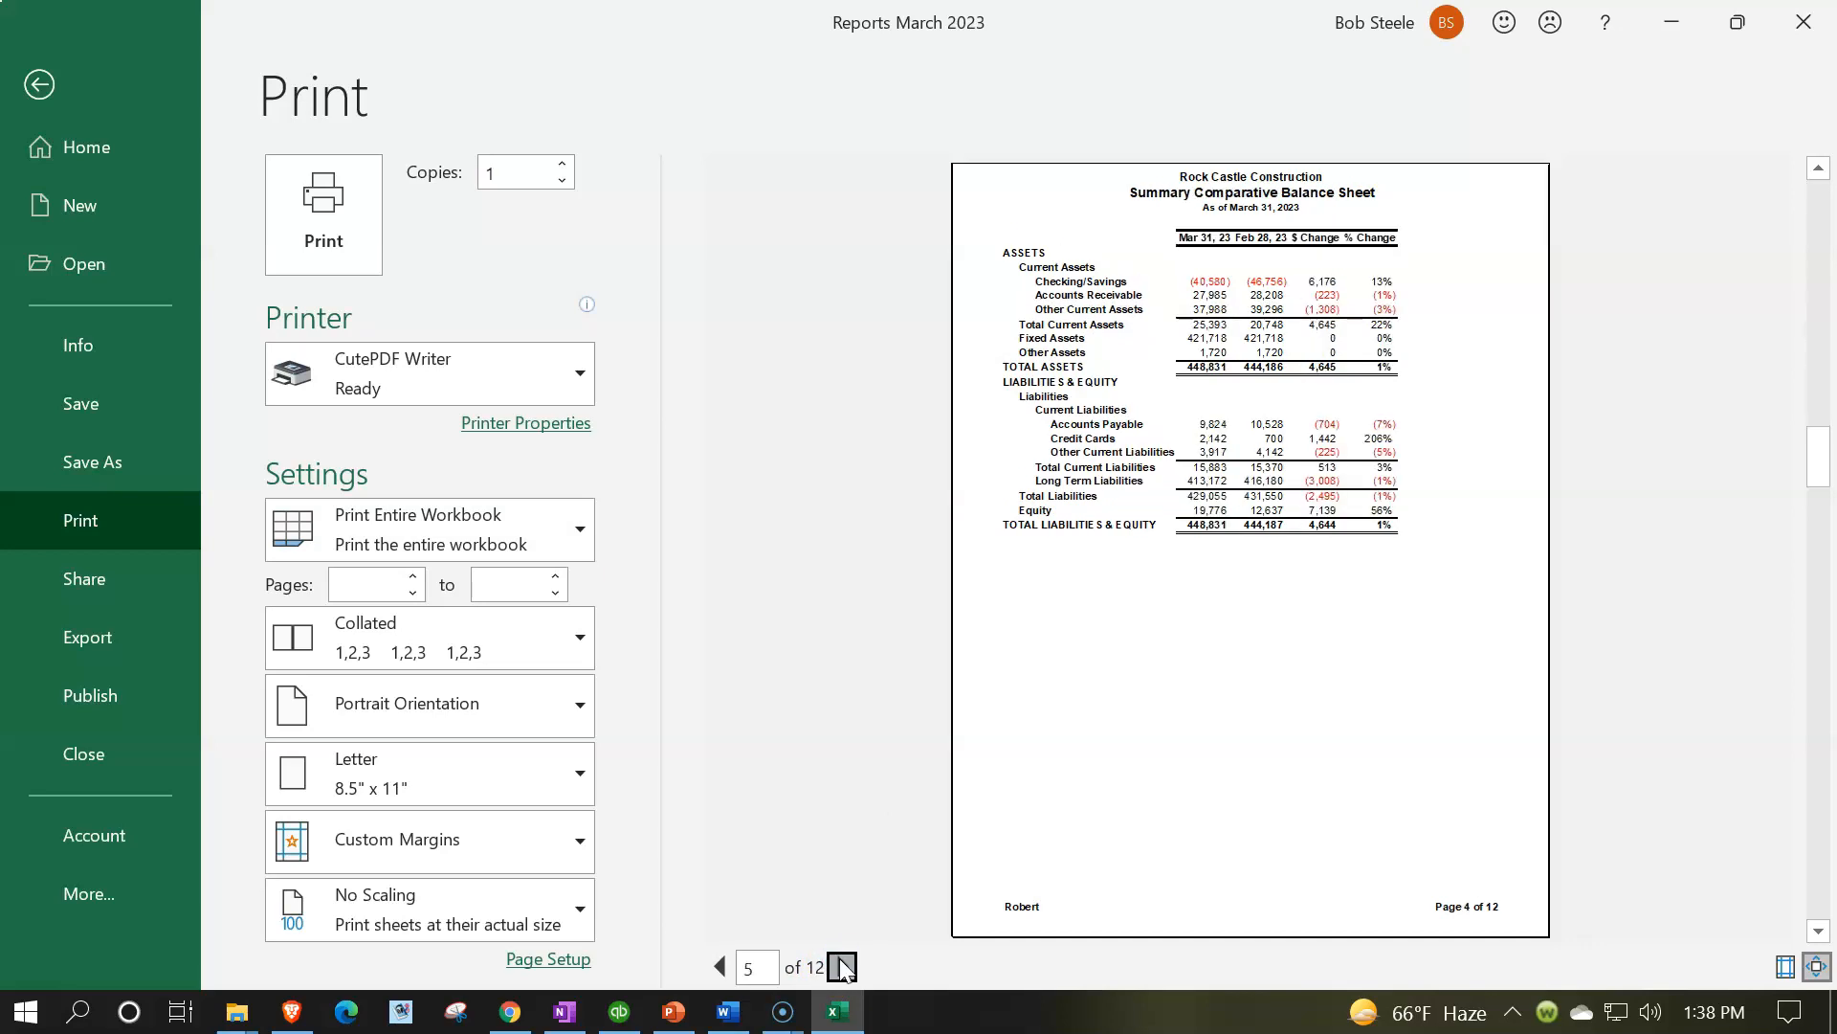
{"action": "left_click", "coordinate": [842, 965]}
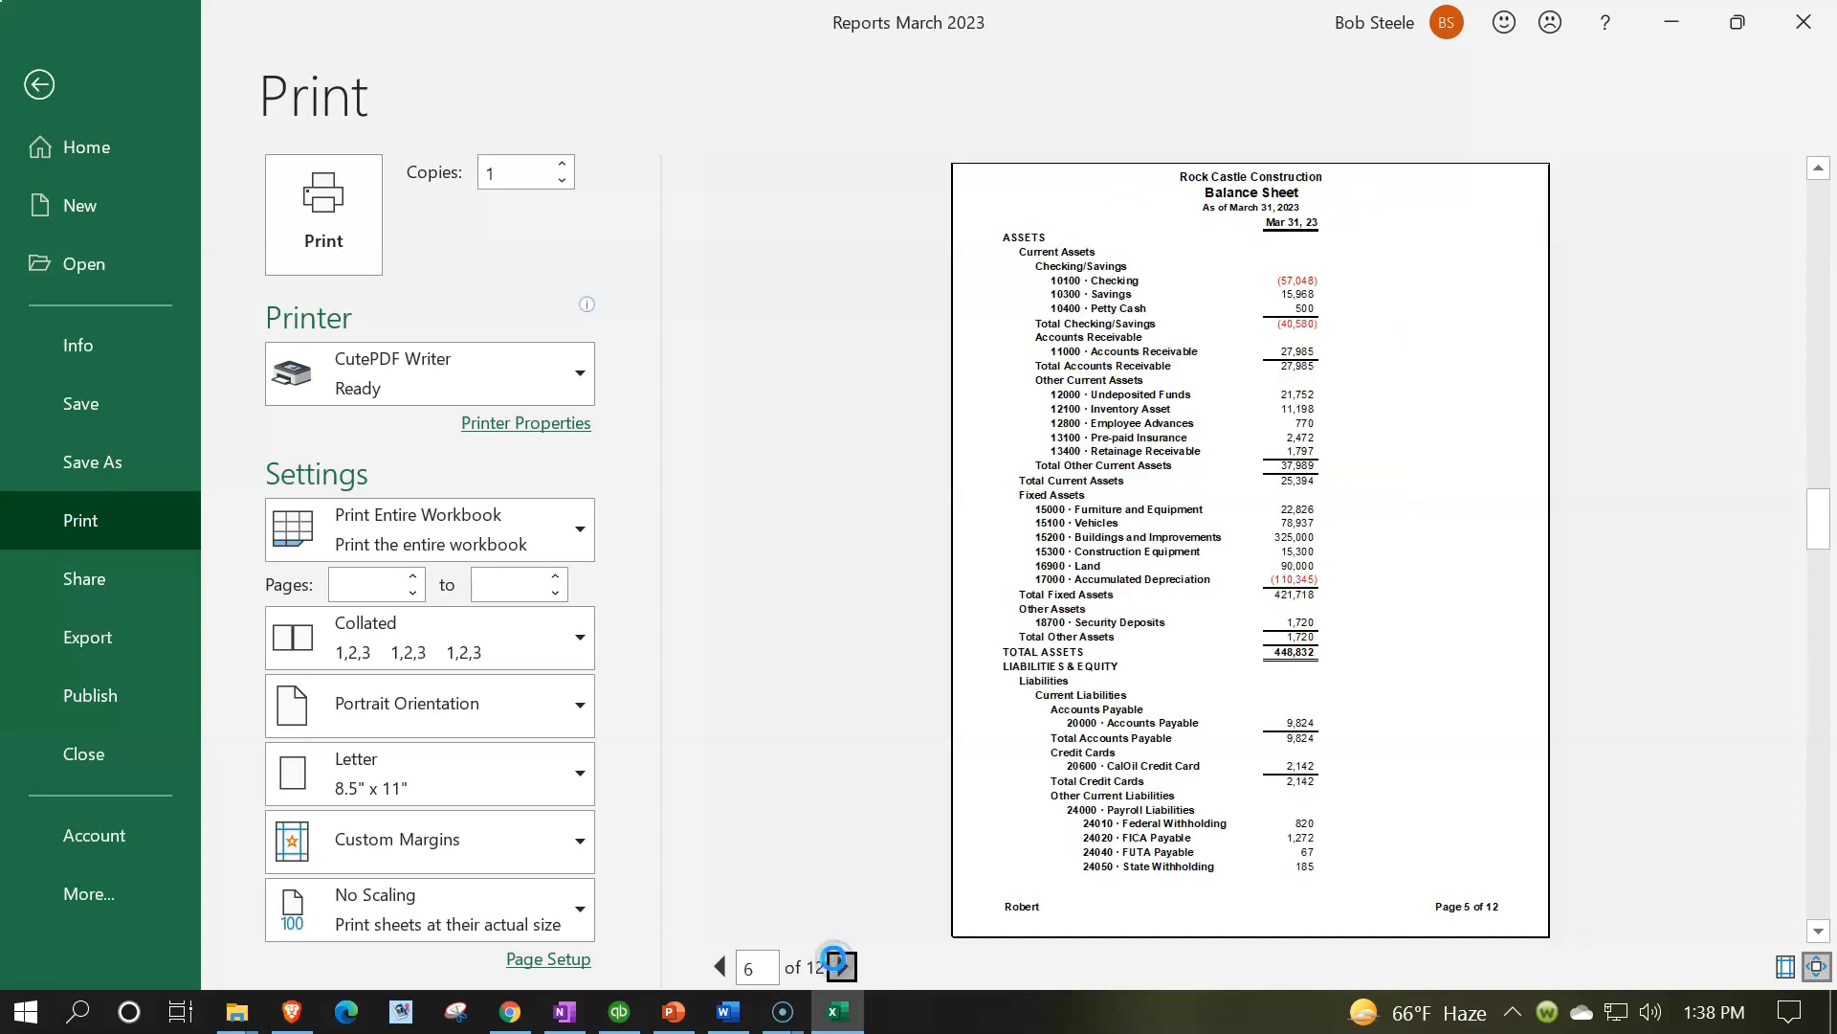
{"action": "left_click", "coordinate": [842, 966]}
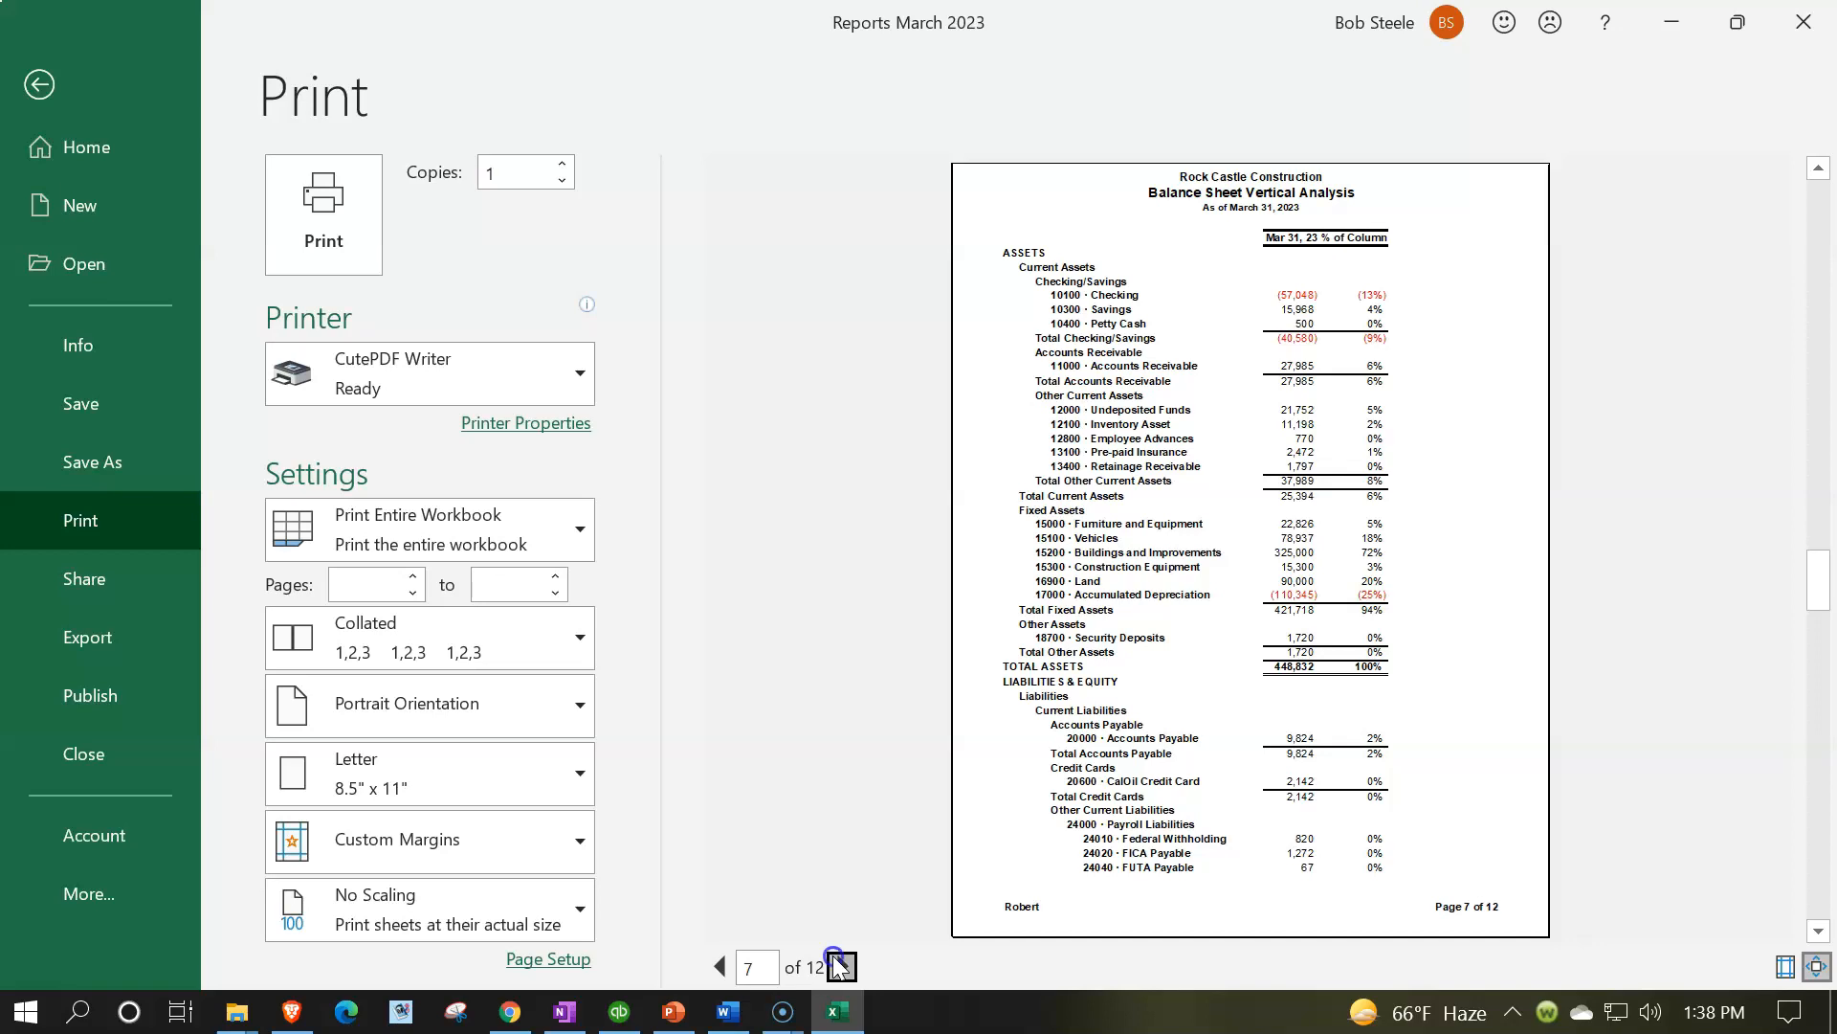
{"action": "left_click", "coordinate": [841, 965]}
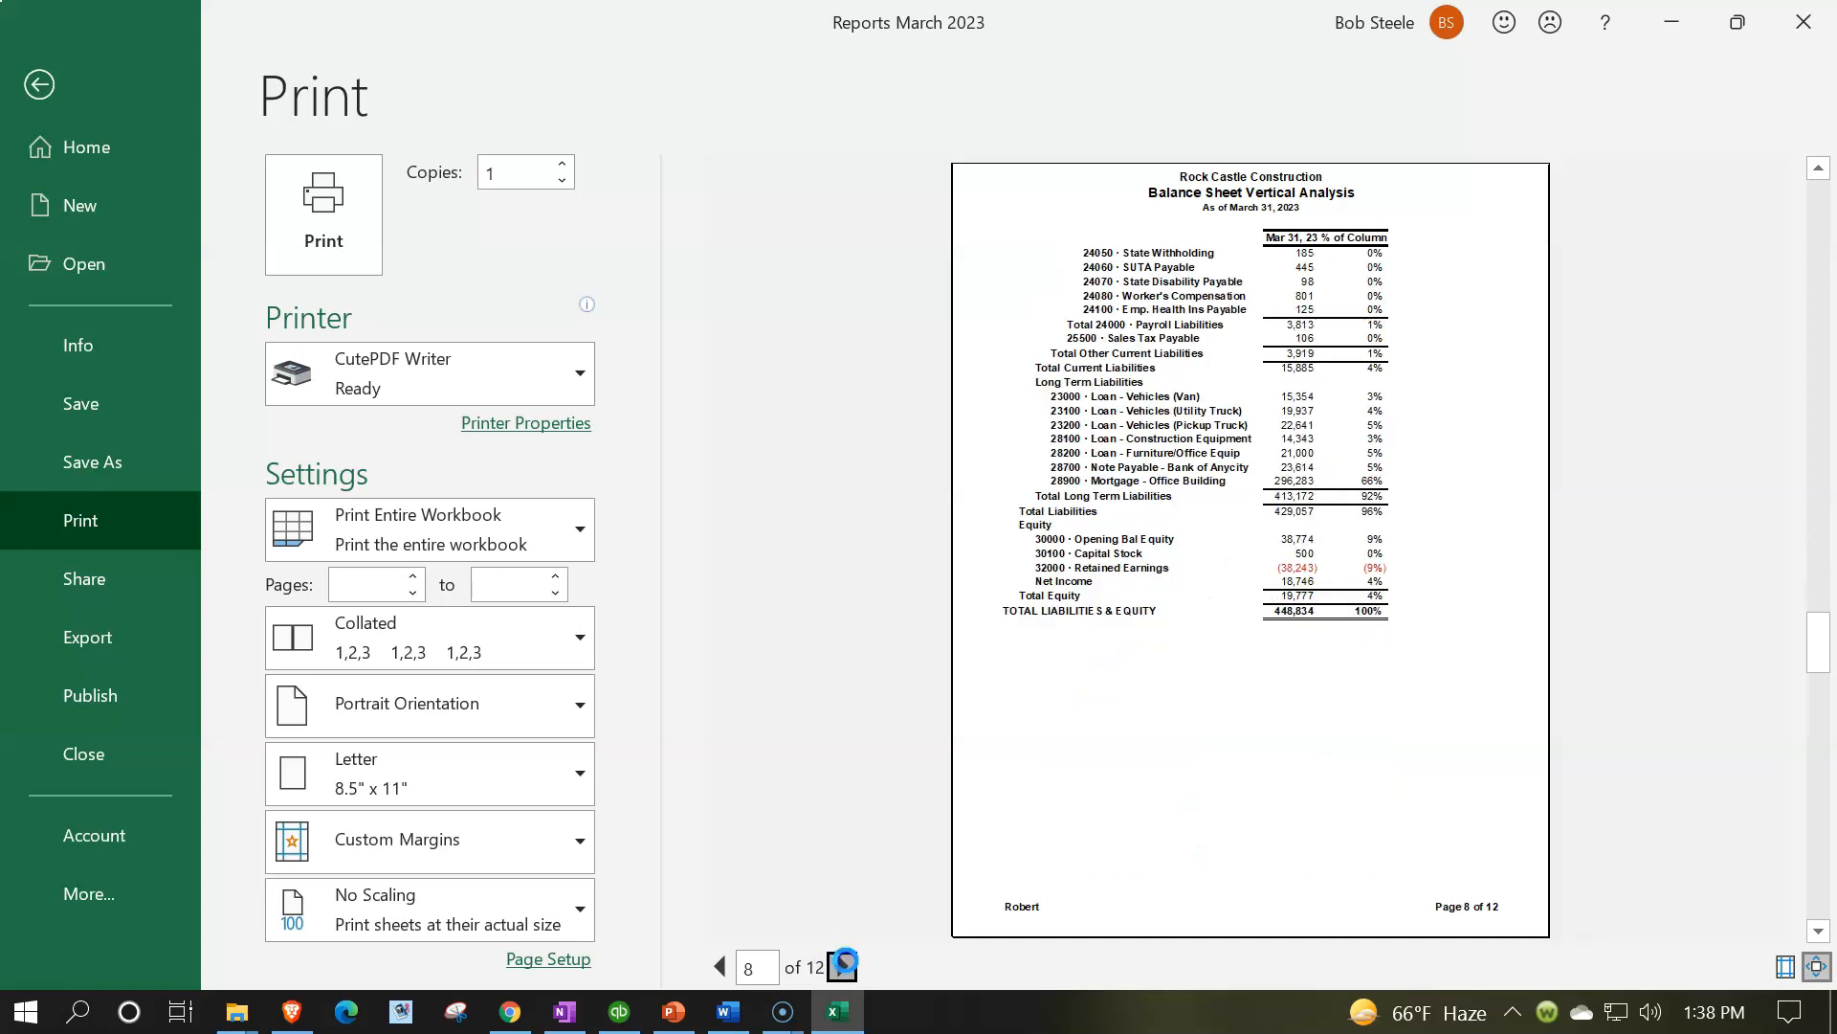
{"action": "left_click", "coordinate": [843, 966]}
{"action": "left_click", "coordinate": [844, 968]}
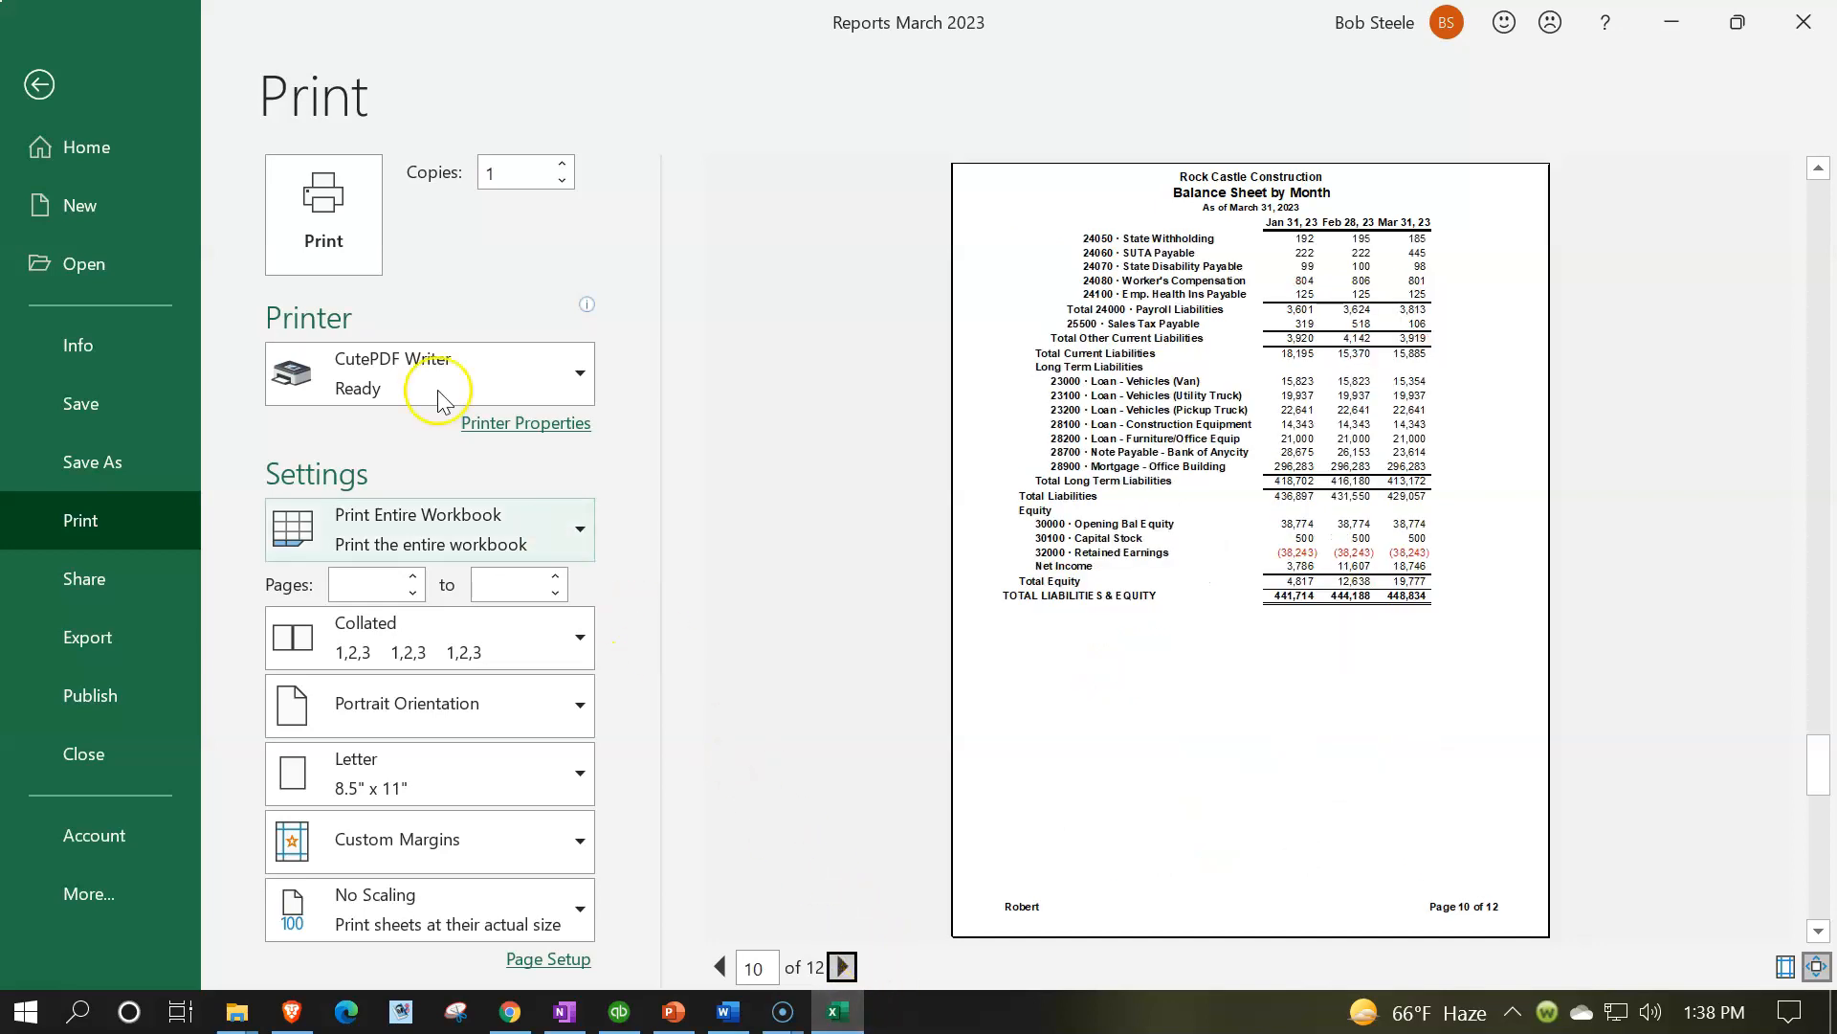
Print the entire workbook to a PDF file named Reports March 2023 in the Reports - First Part - Navigation folder
{"action": "left_click", "coordinate": [346, 232]}
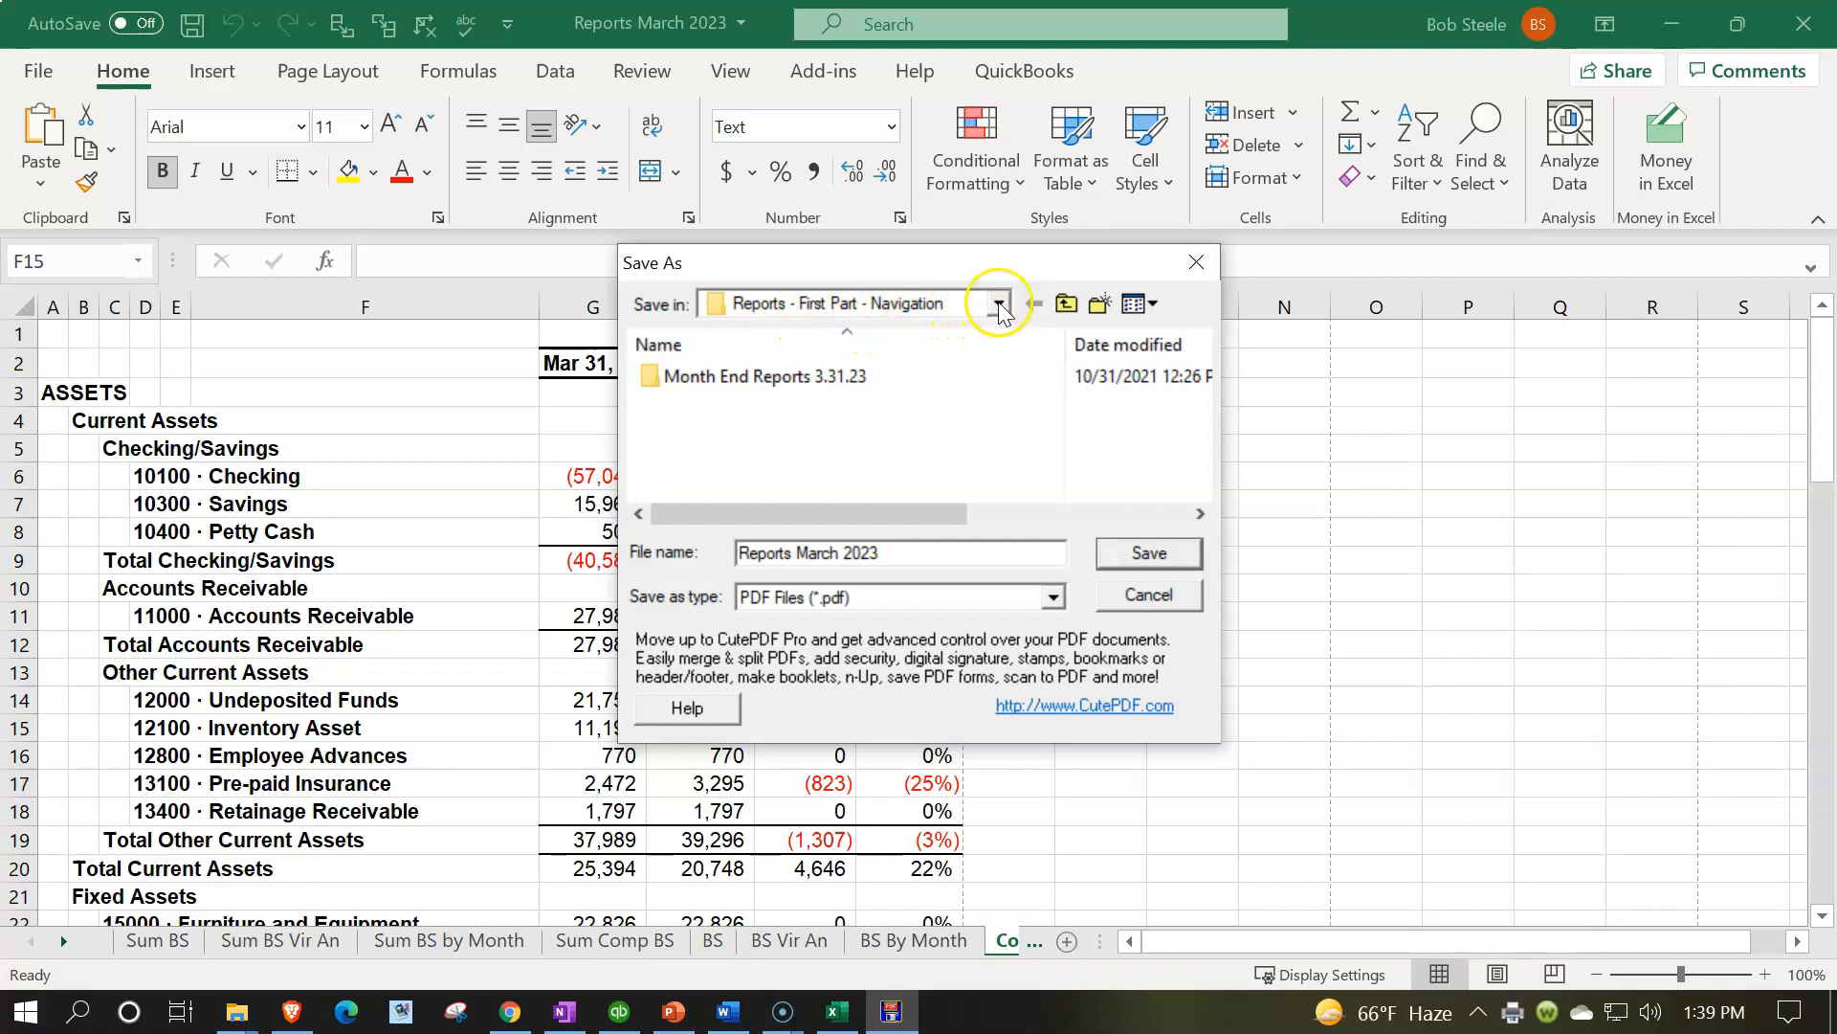
{"action": "left_click", "coordinate": [1149, 552]}
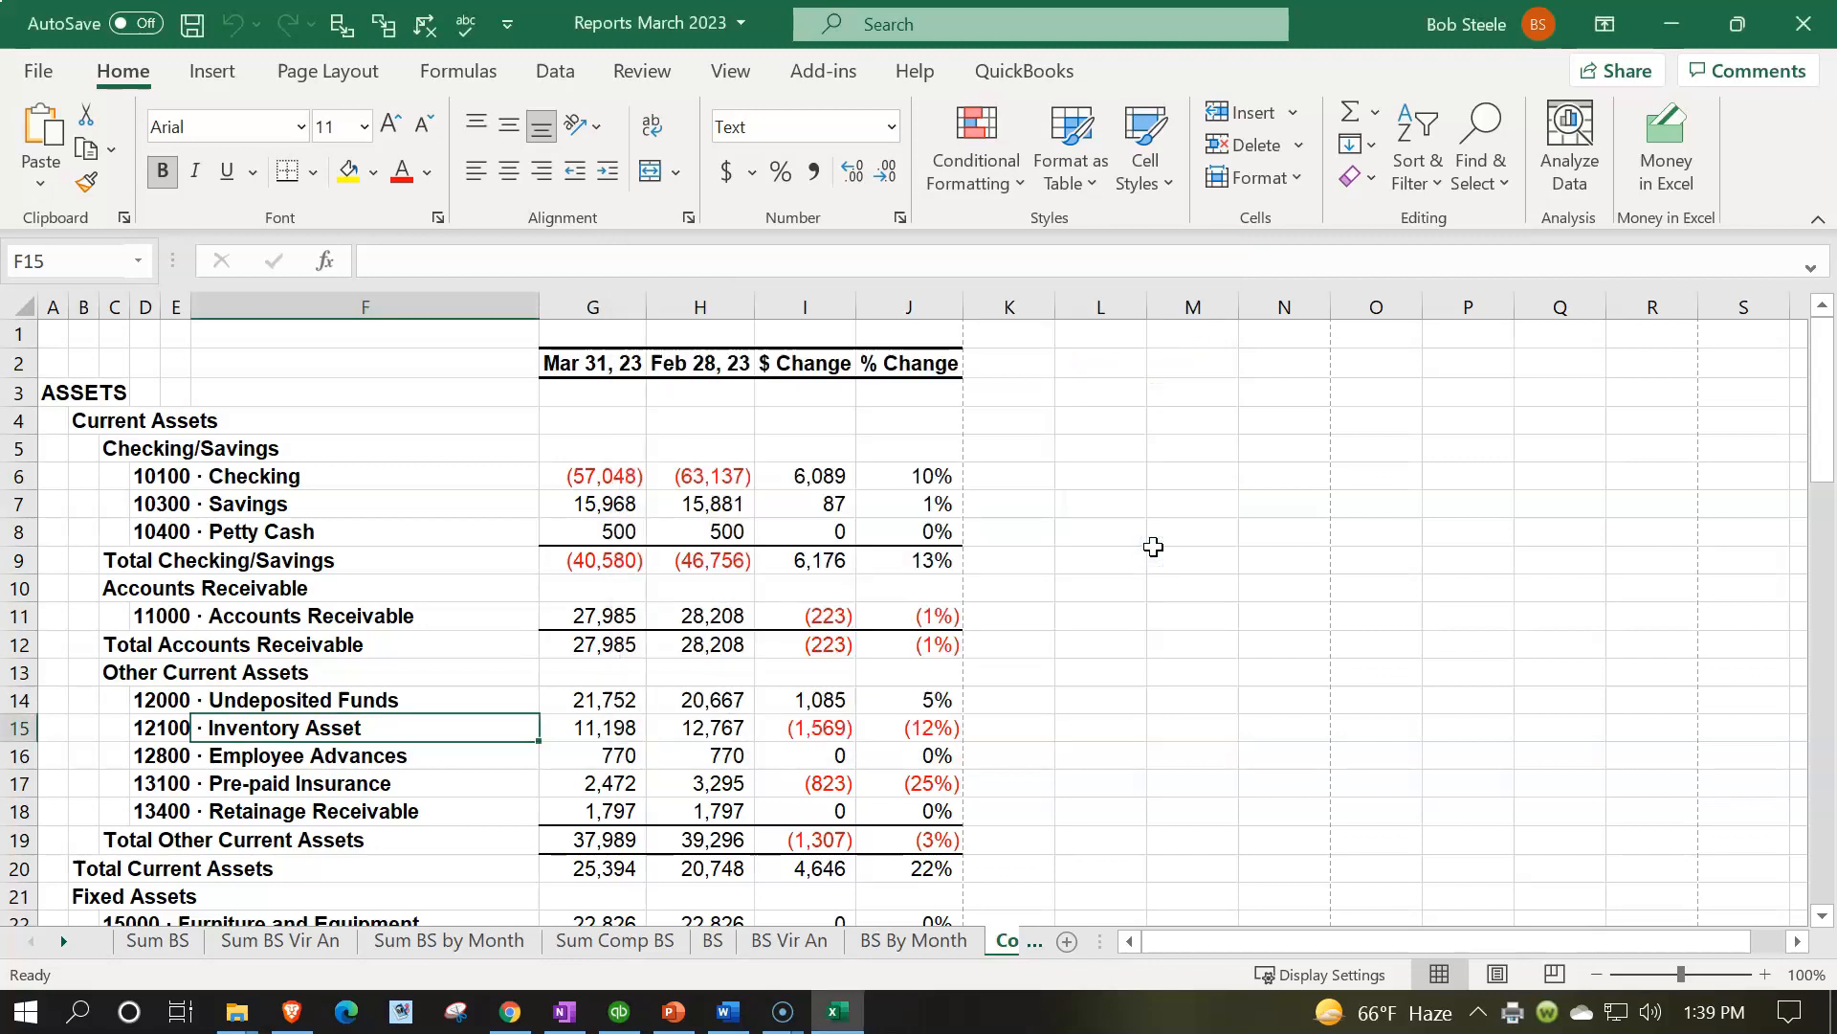
Switch to File Explorer, check the Month End Reports 3.31.23 folder, and open the Reports March 2023 PDF from its parent folder
{"action": "mouse_move", "coordinate": [245, 1019]}
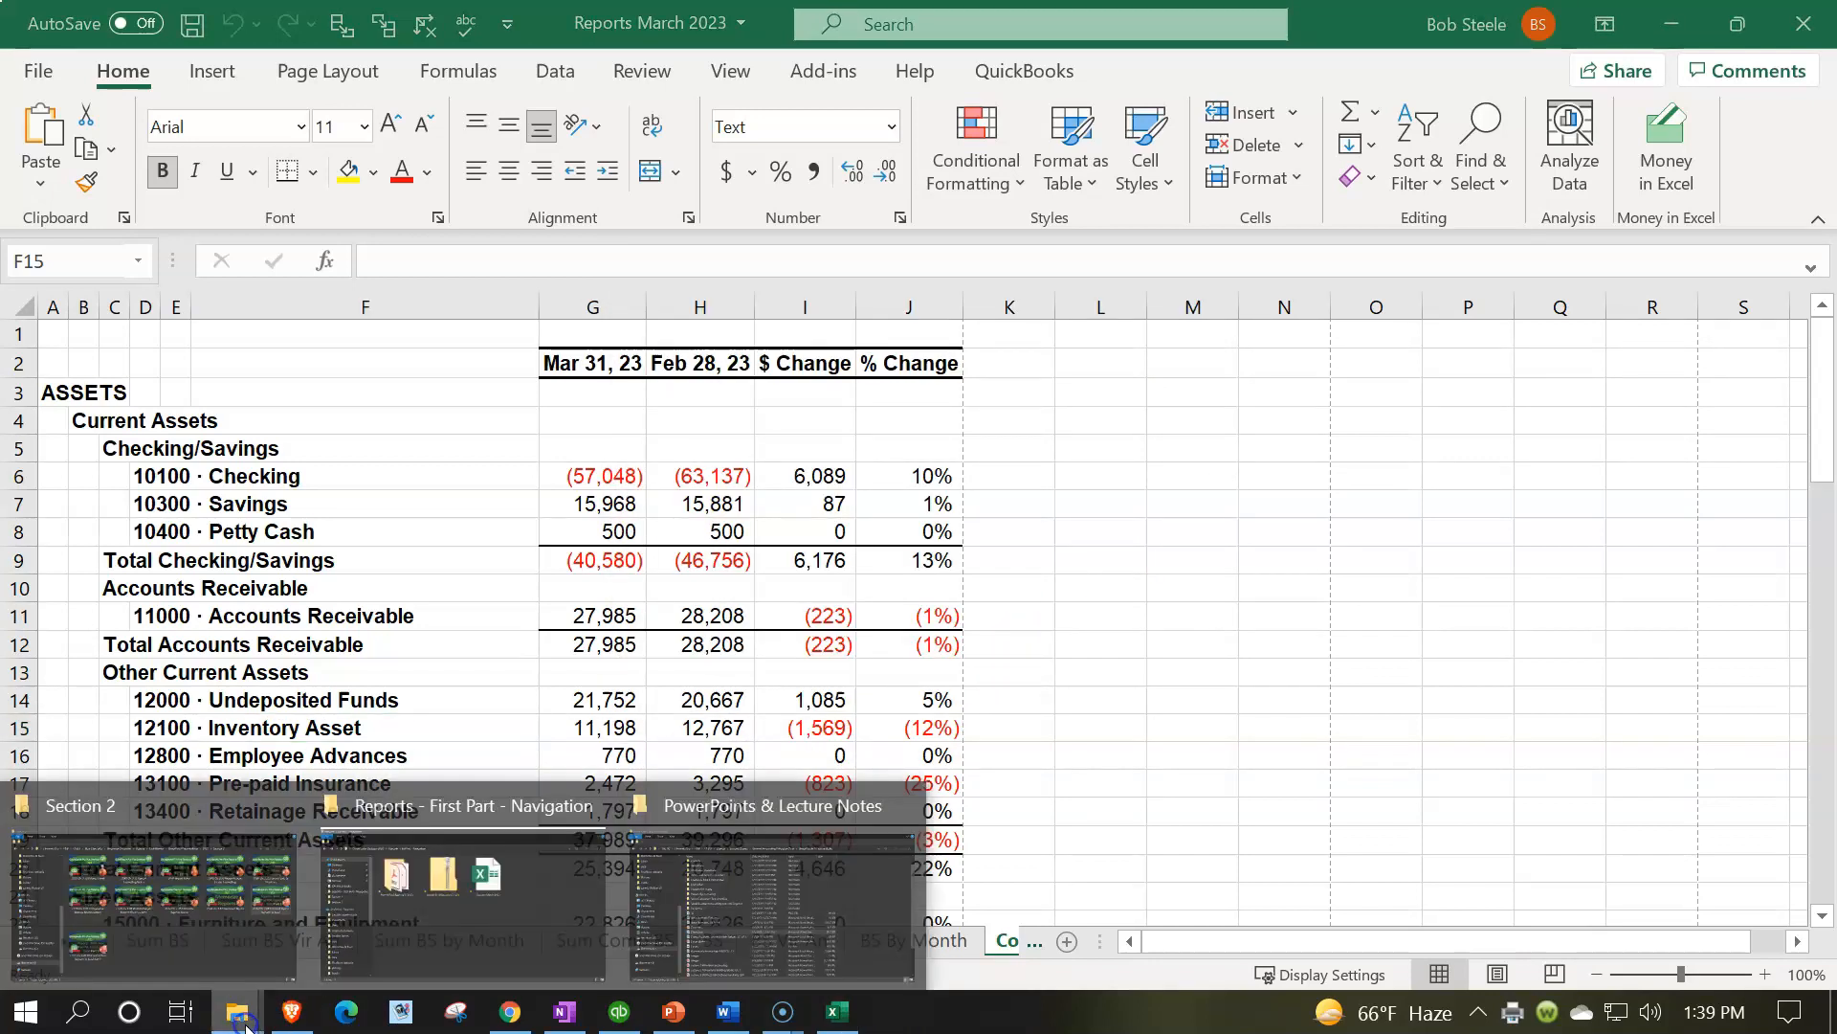
{"action": "left_click", "coordinate": [513, 933]}
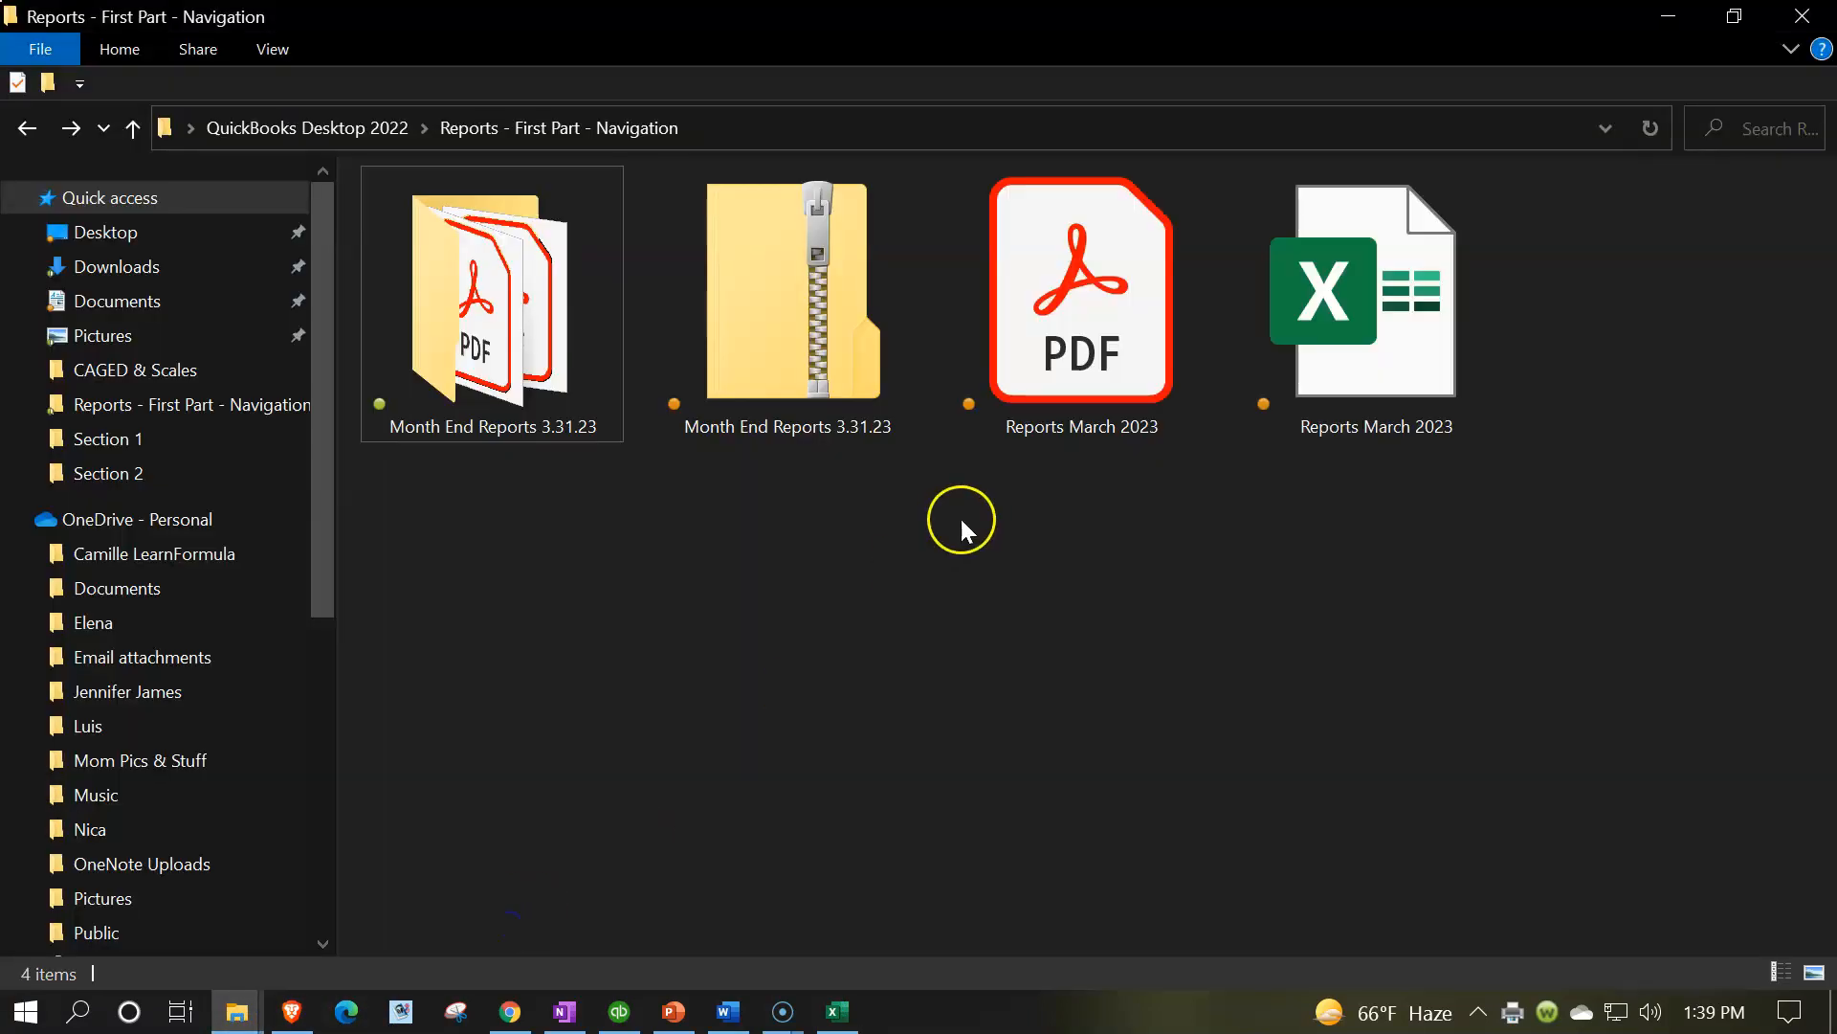
{"action": "double_click", "coordinate": [549, 377]}
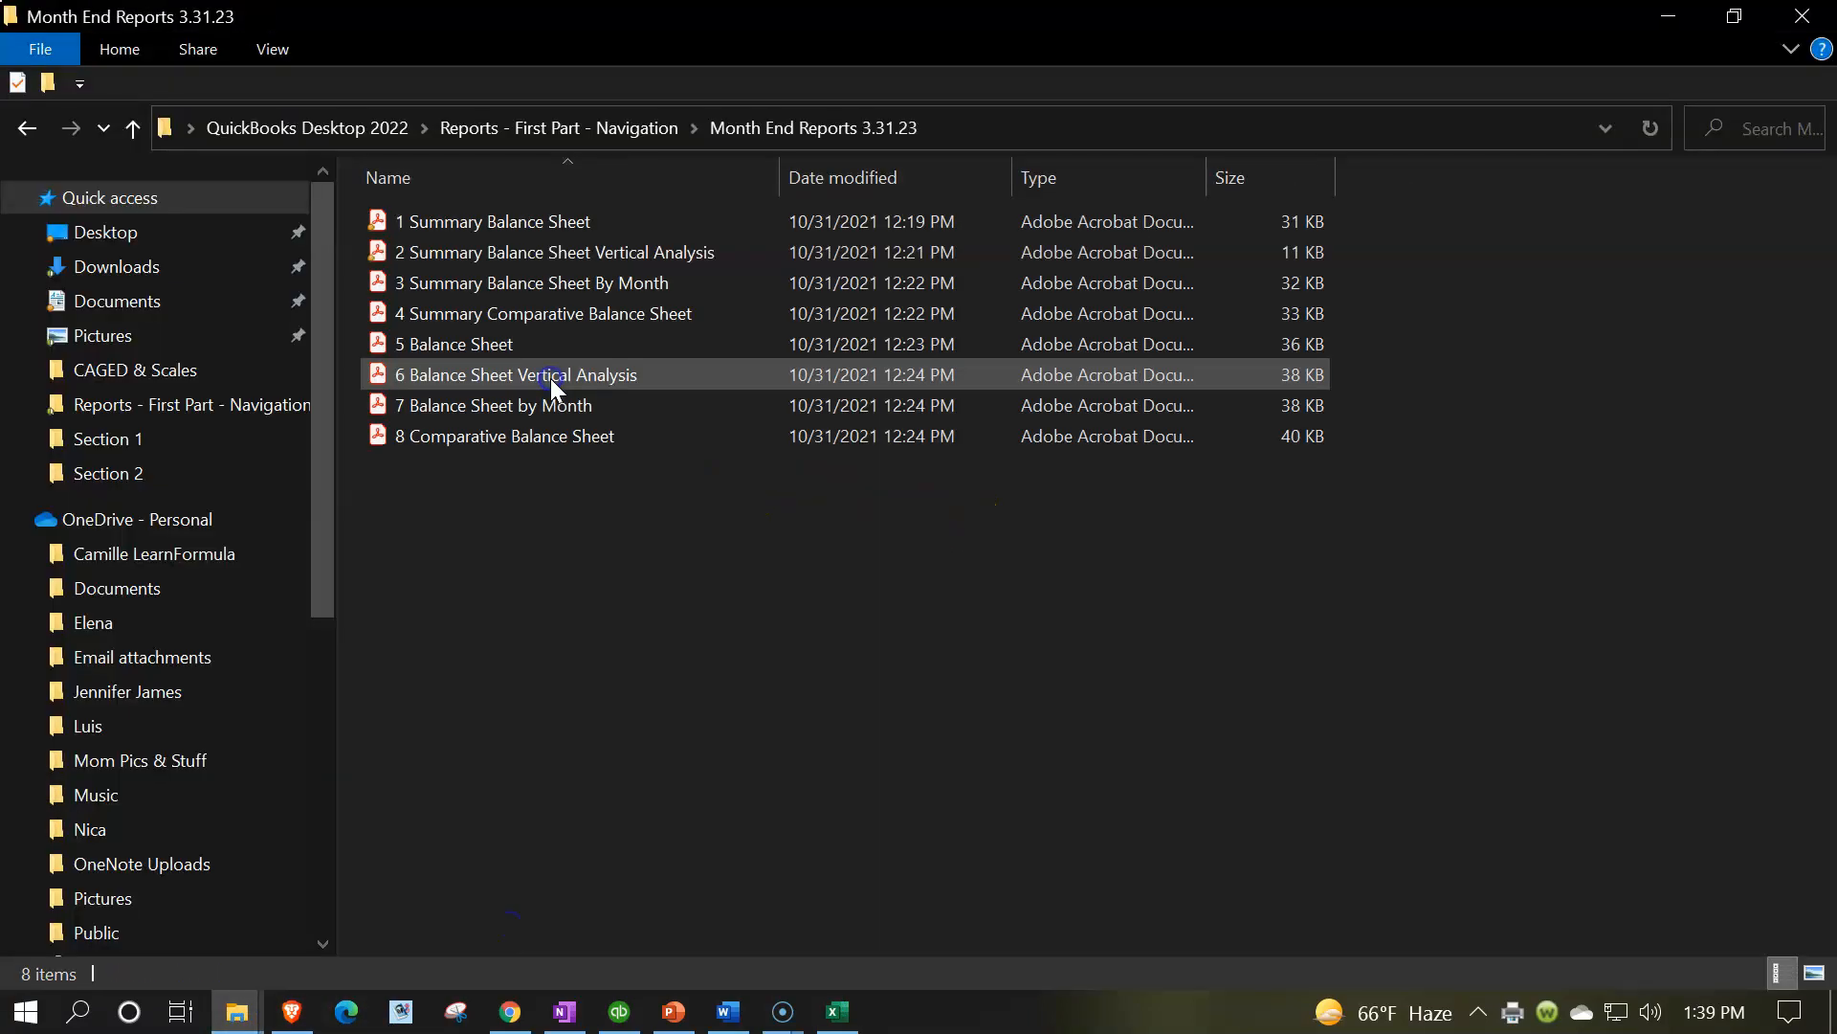
{"action": "left_click", "coordinate": [26, 129]}
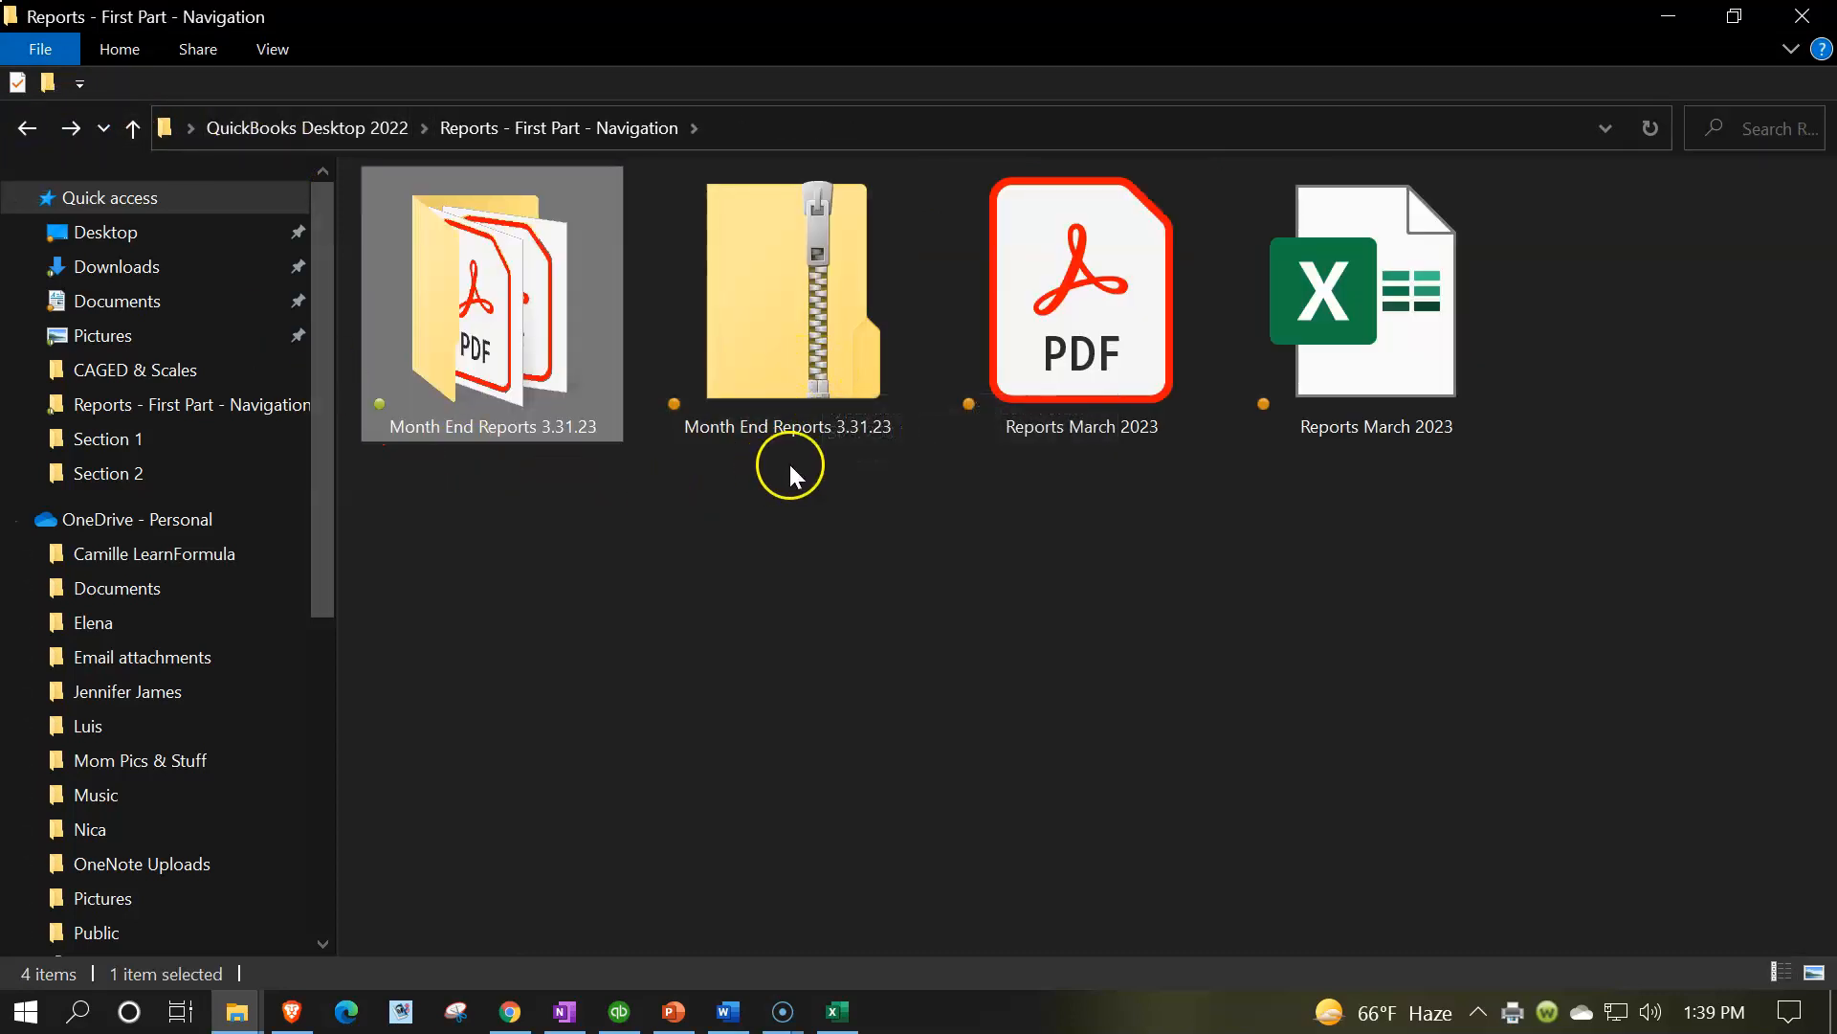
{"action": "double_click", "coordinate": [1108, 335]}
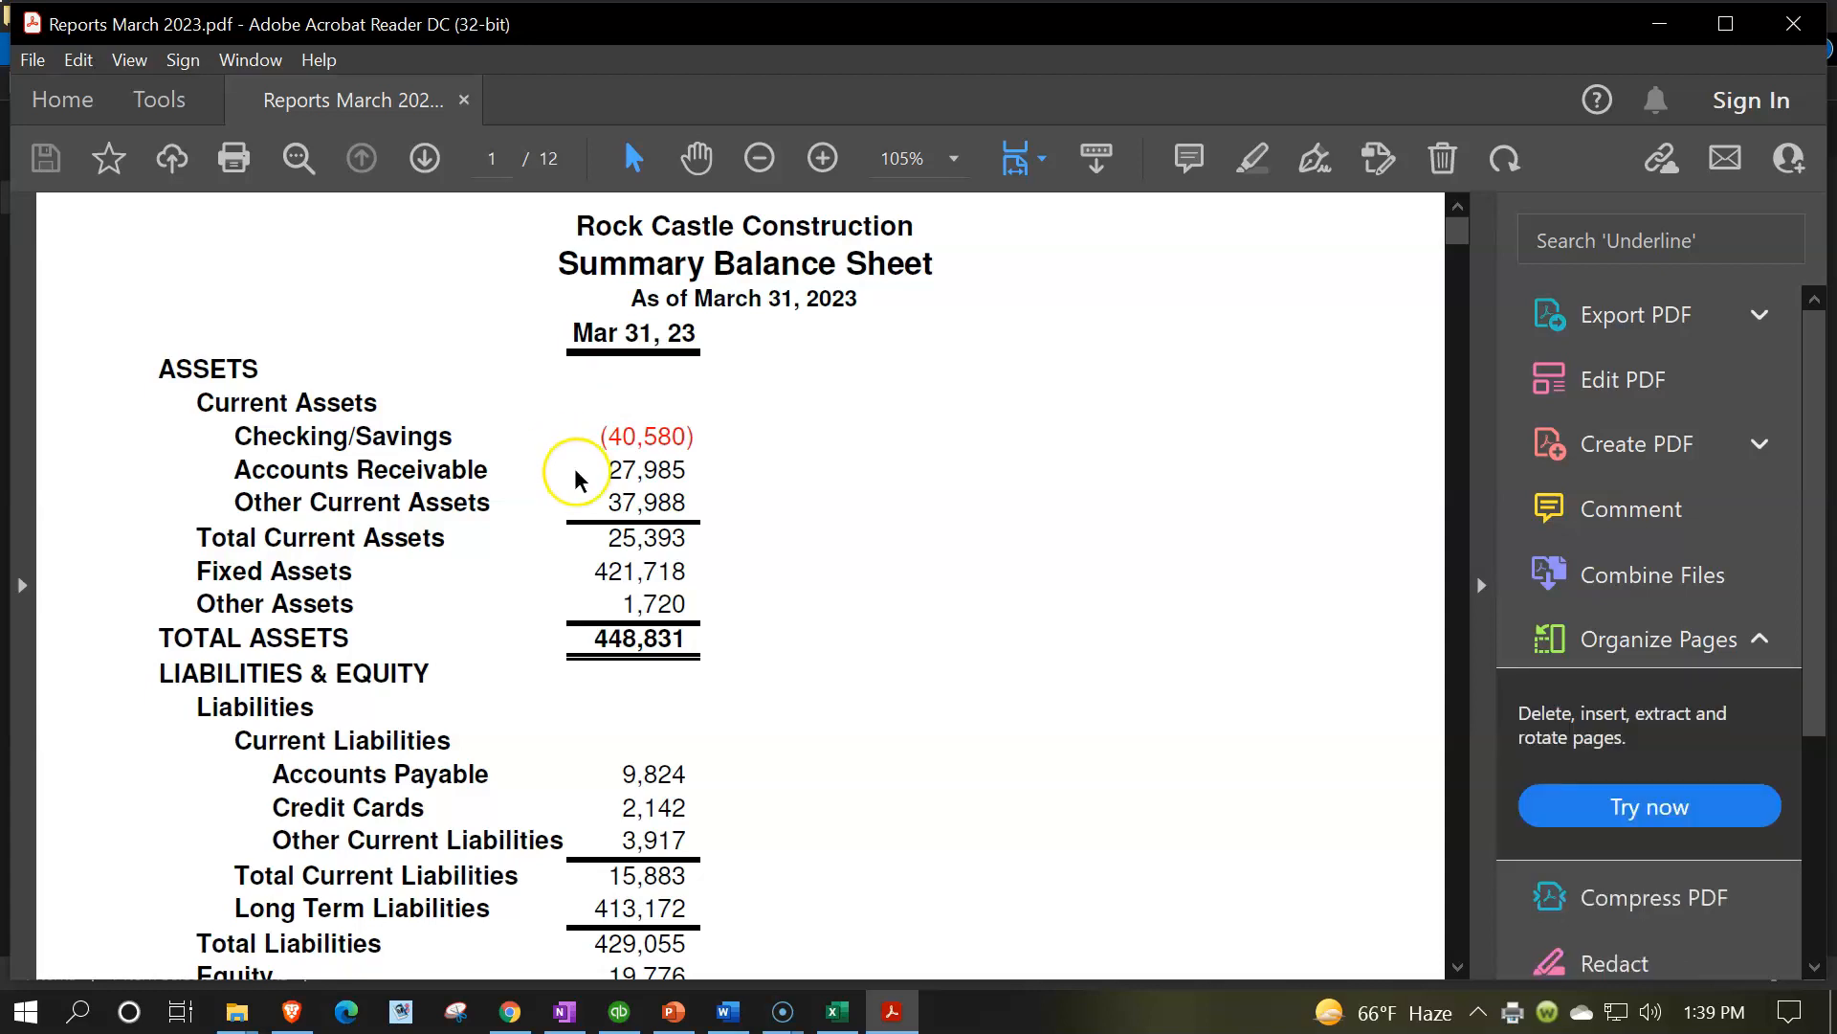
Examine the summary balance sheet reports on pages 1 to 4 of the Reports March 2023 PDF
{"action": "scroll", "coordinate": [578, 479], "scroll_direction": "down", "scroll_amount": 1}
{"action": "scroll", "coordinate": [705, 502], "scroll_direction": "down", "scroll_amount": 1}
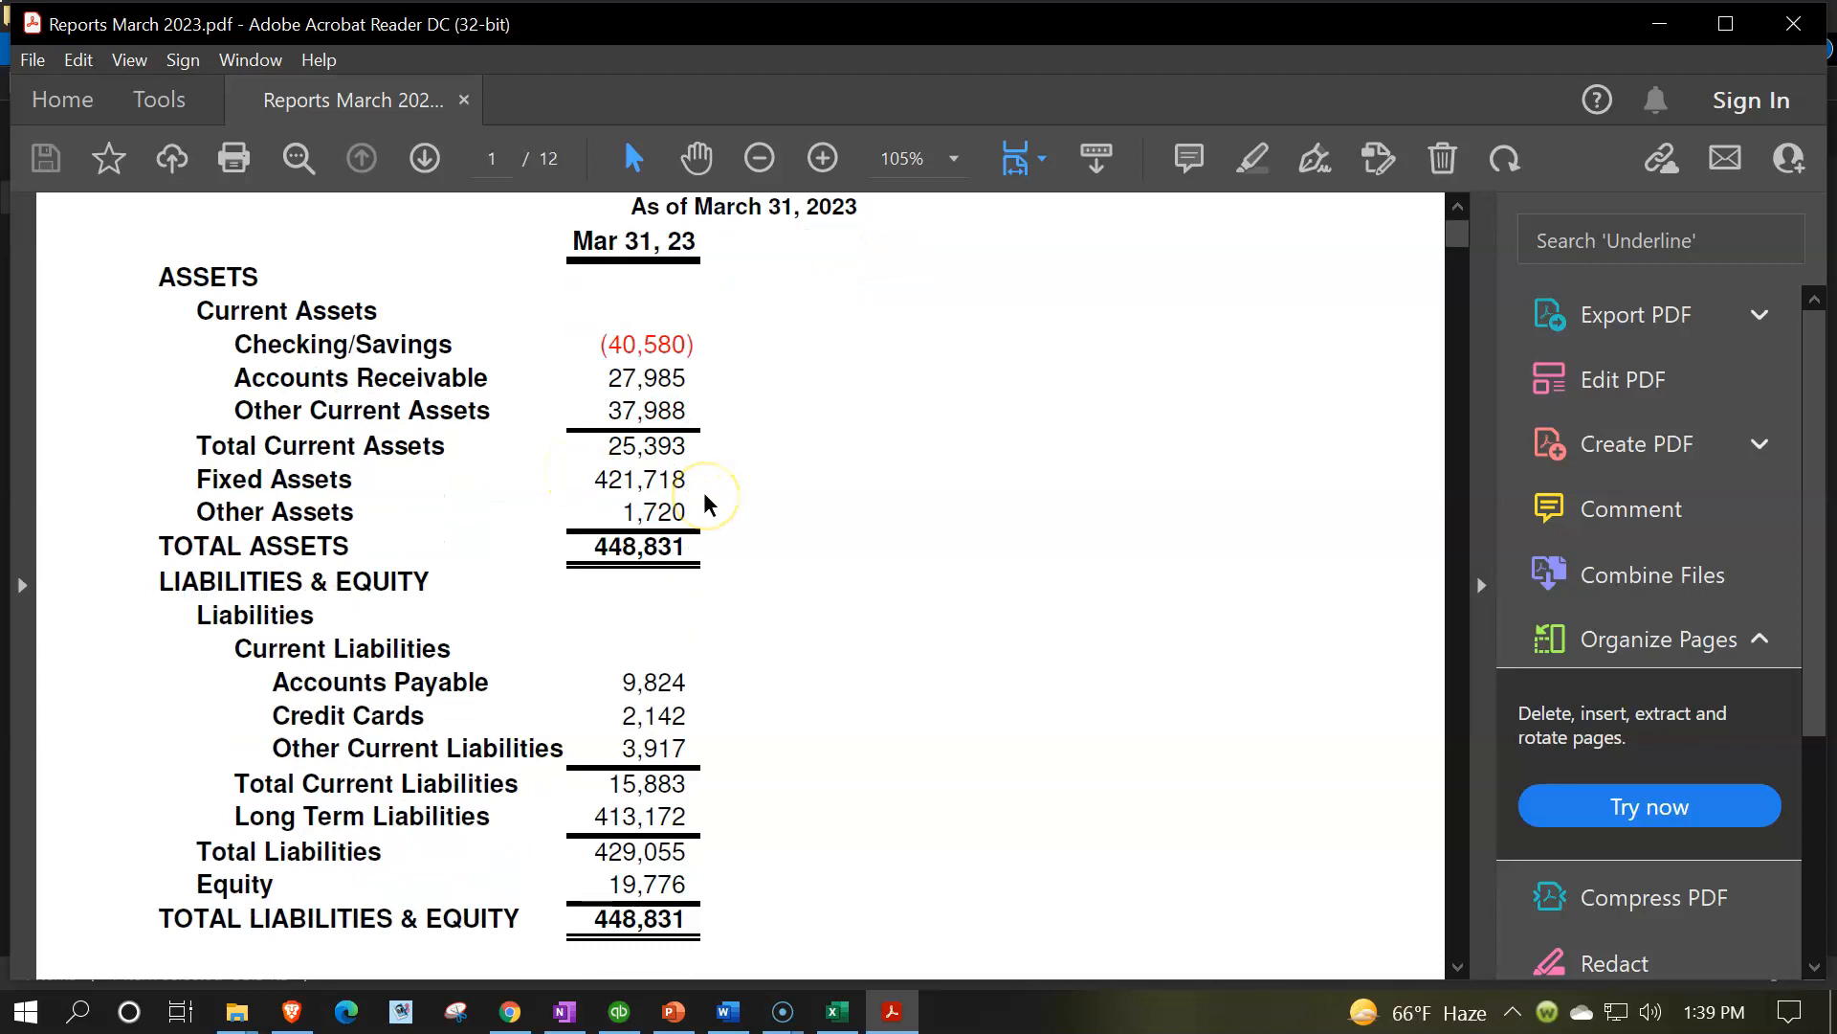
{"action": "scroll", "coordinate": [705, 502], "scroll_direction": "up", "scroll_amount": 1}
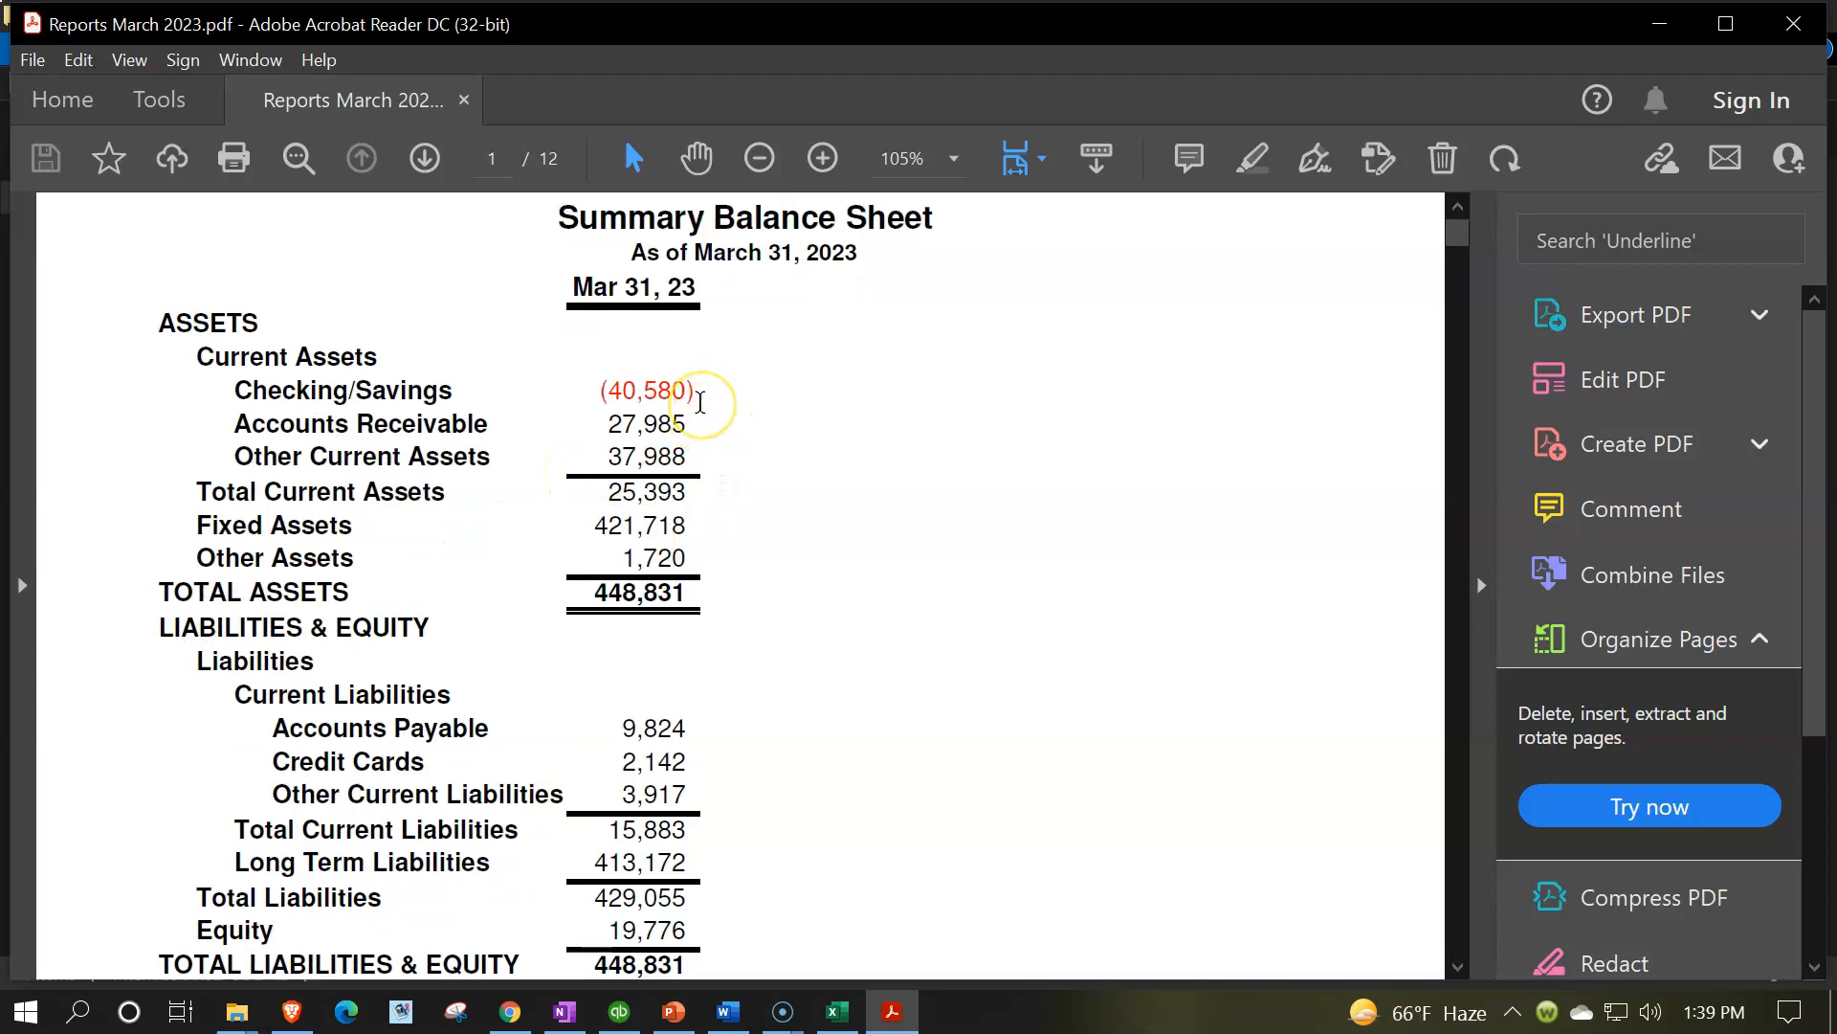
{"action": "scroll", "coordinate": [701, 402], "scroll_direction": "down", "scroll_amount": 7}
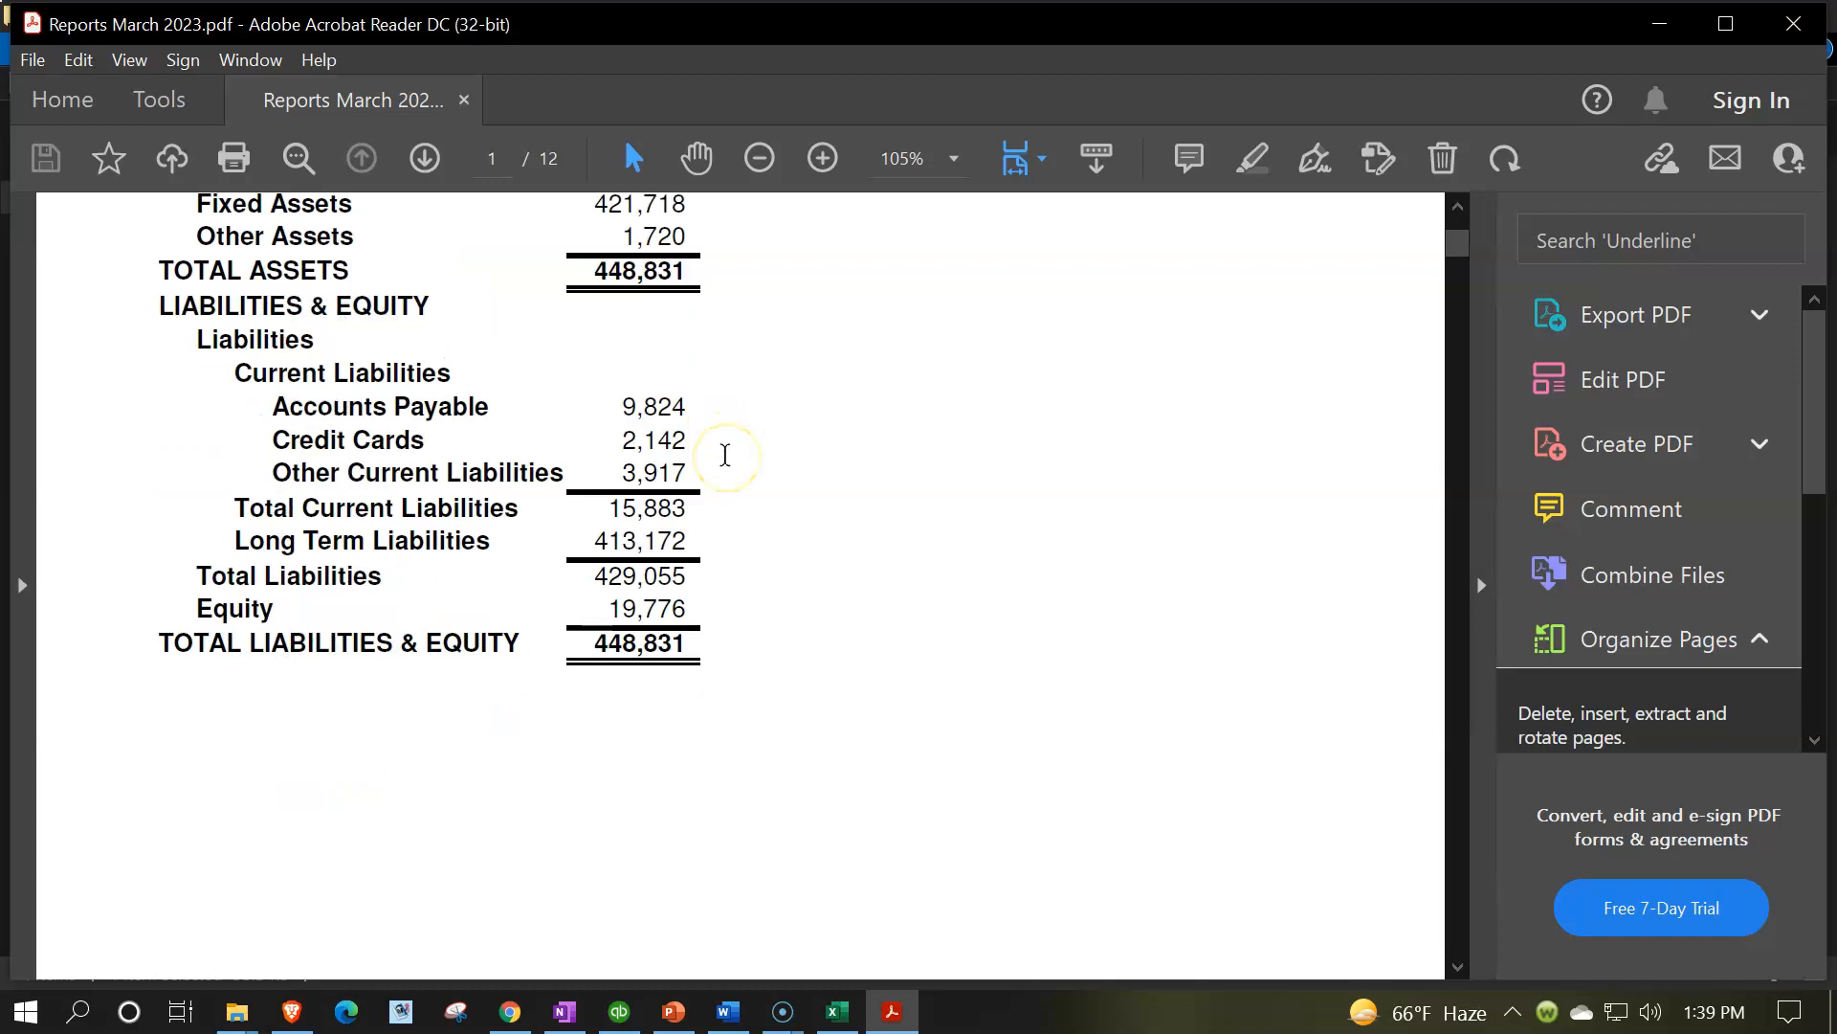
{"action": "scroll", "coordinate": [724, 460], "scroll_direction": "down", "scroll_amount": 15}
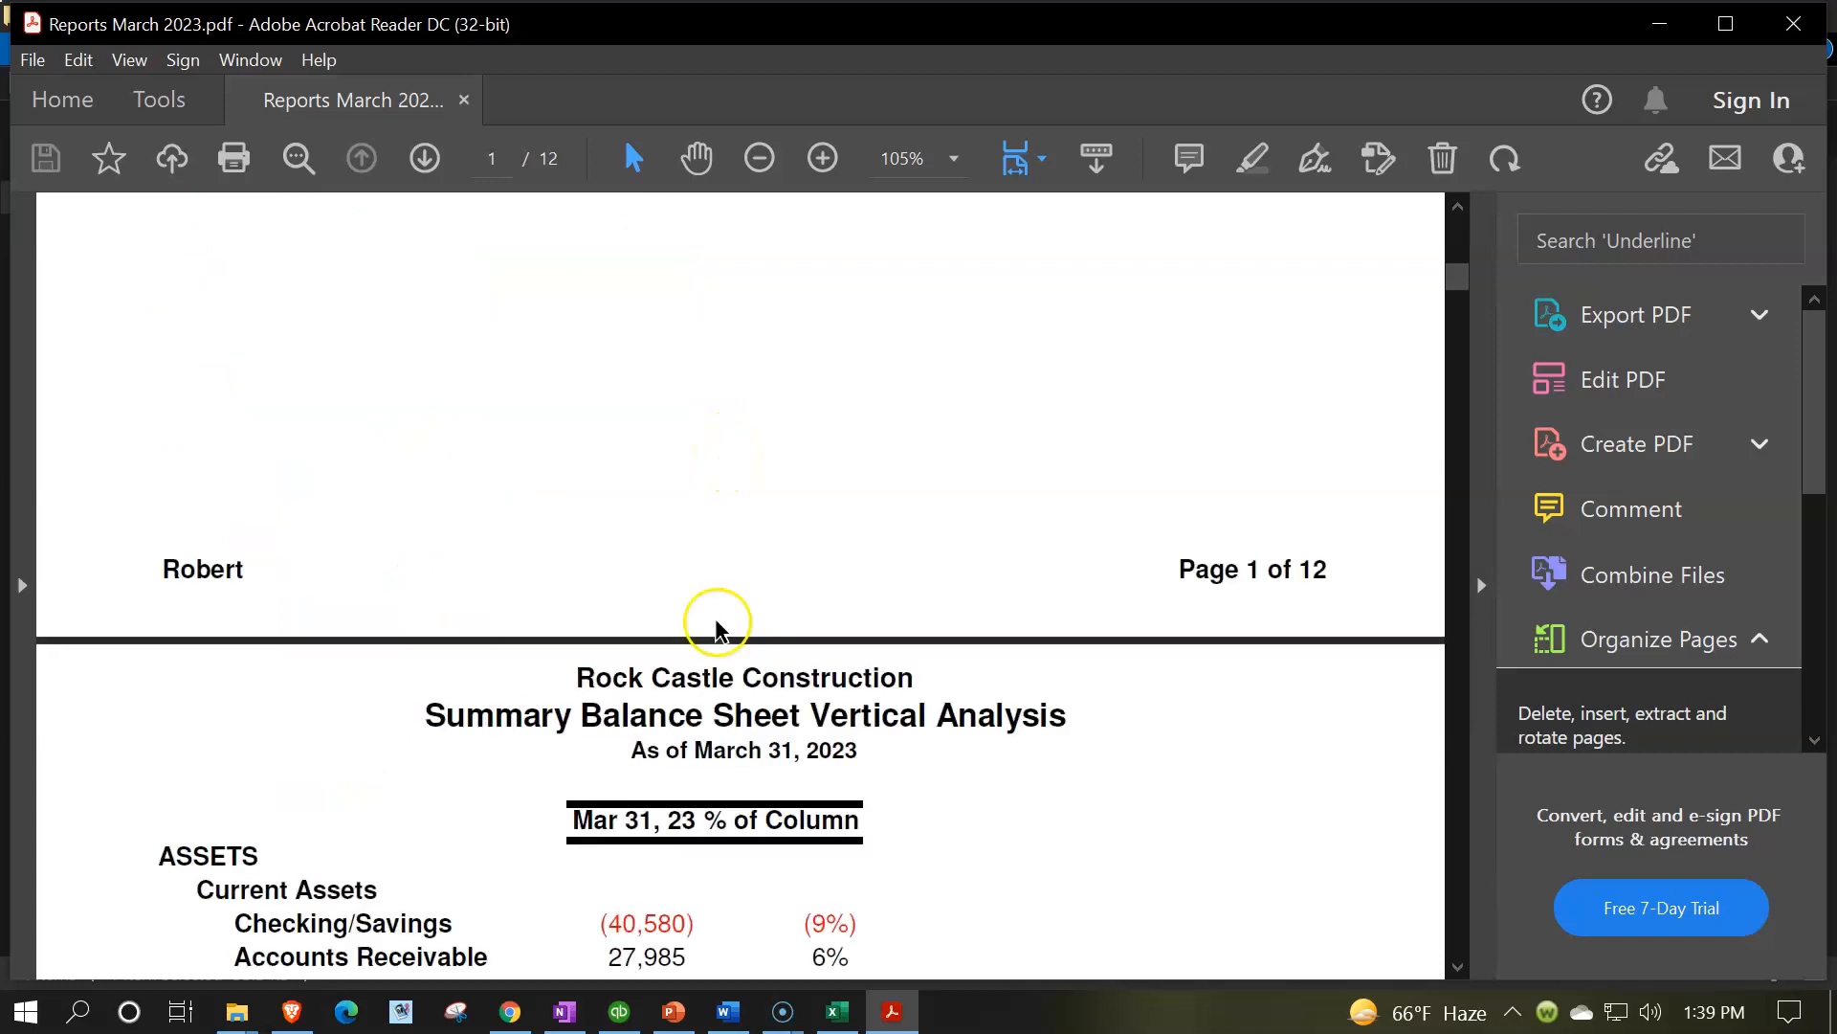
{"action": "scroll", "coordinate": [720, 629], "scroll_direction": "down", "scroll_amount": 10}
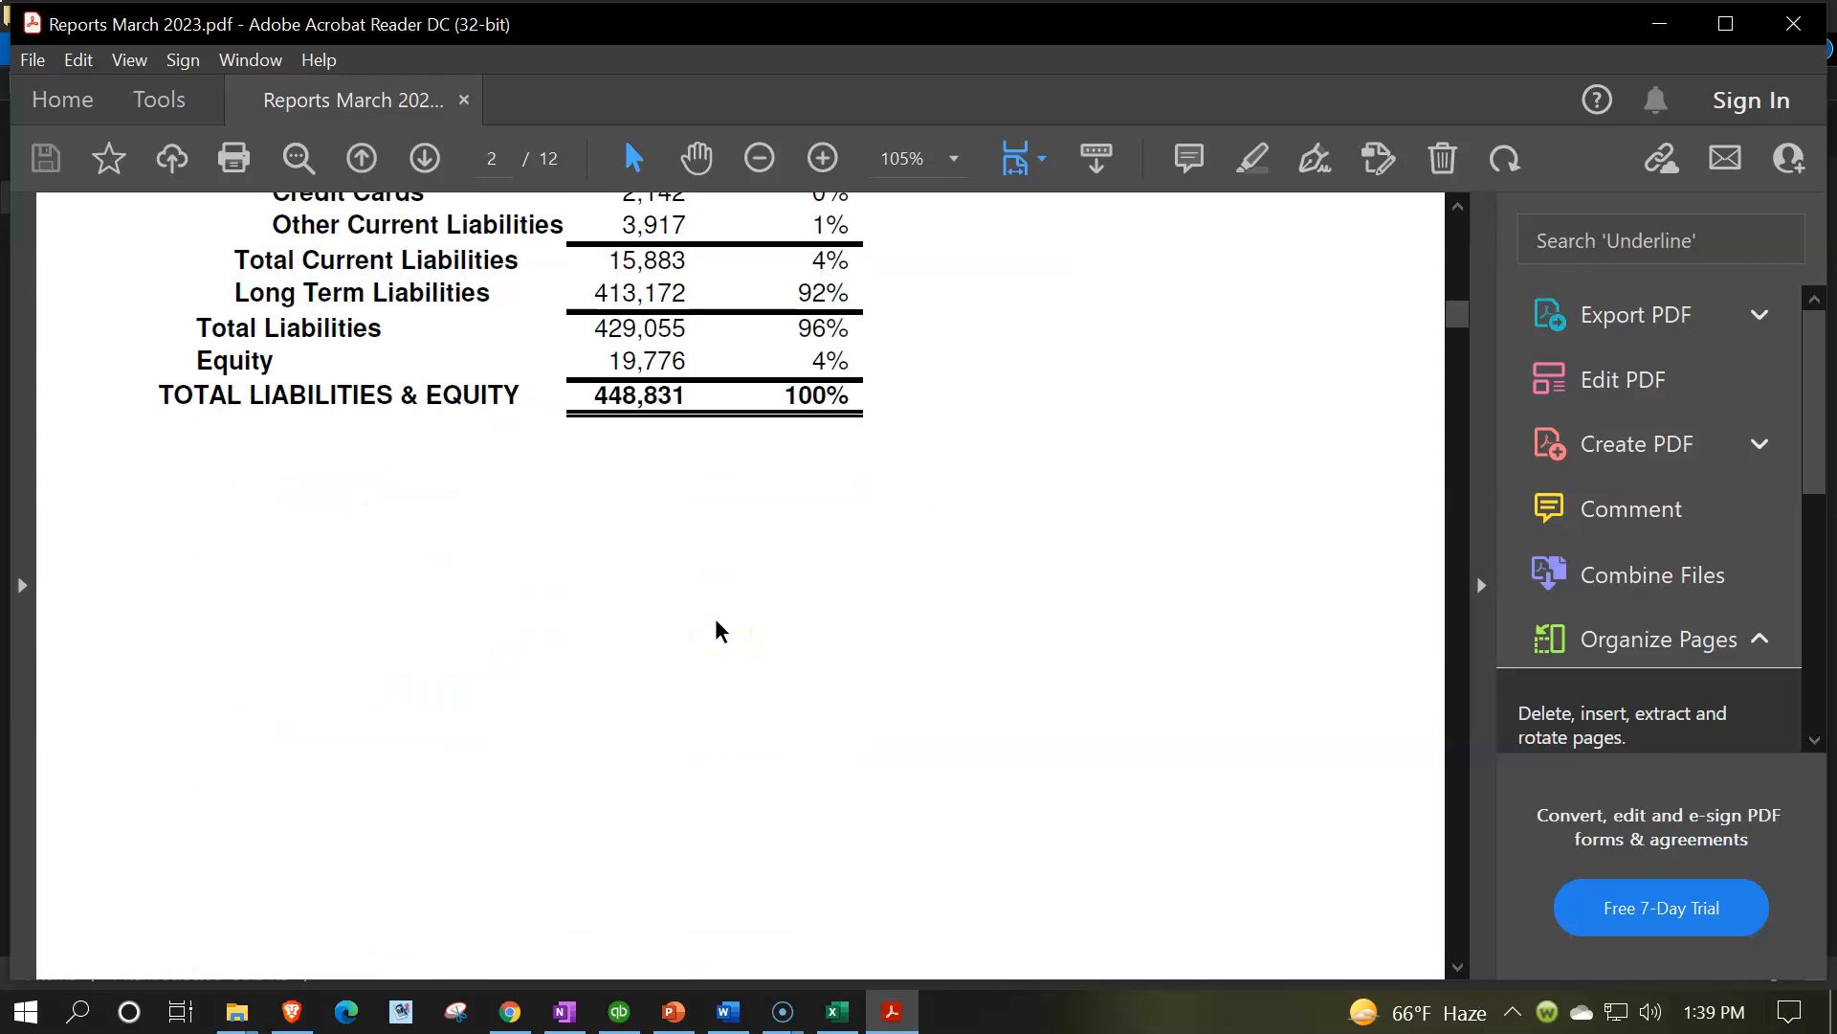
{"action": "scroll", "coordinate": [720, 631], "scroll_direction": "down", "scroll_amount": 2}
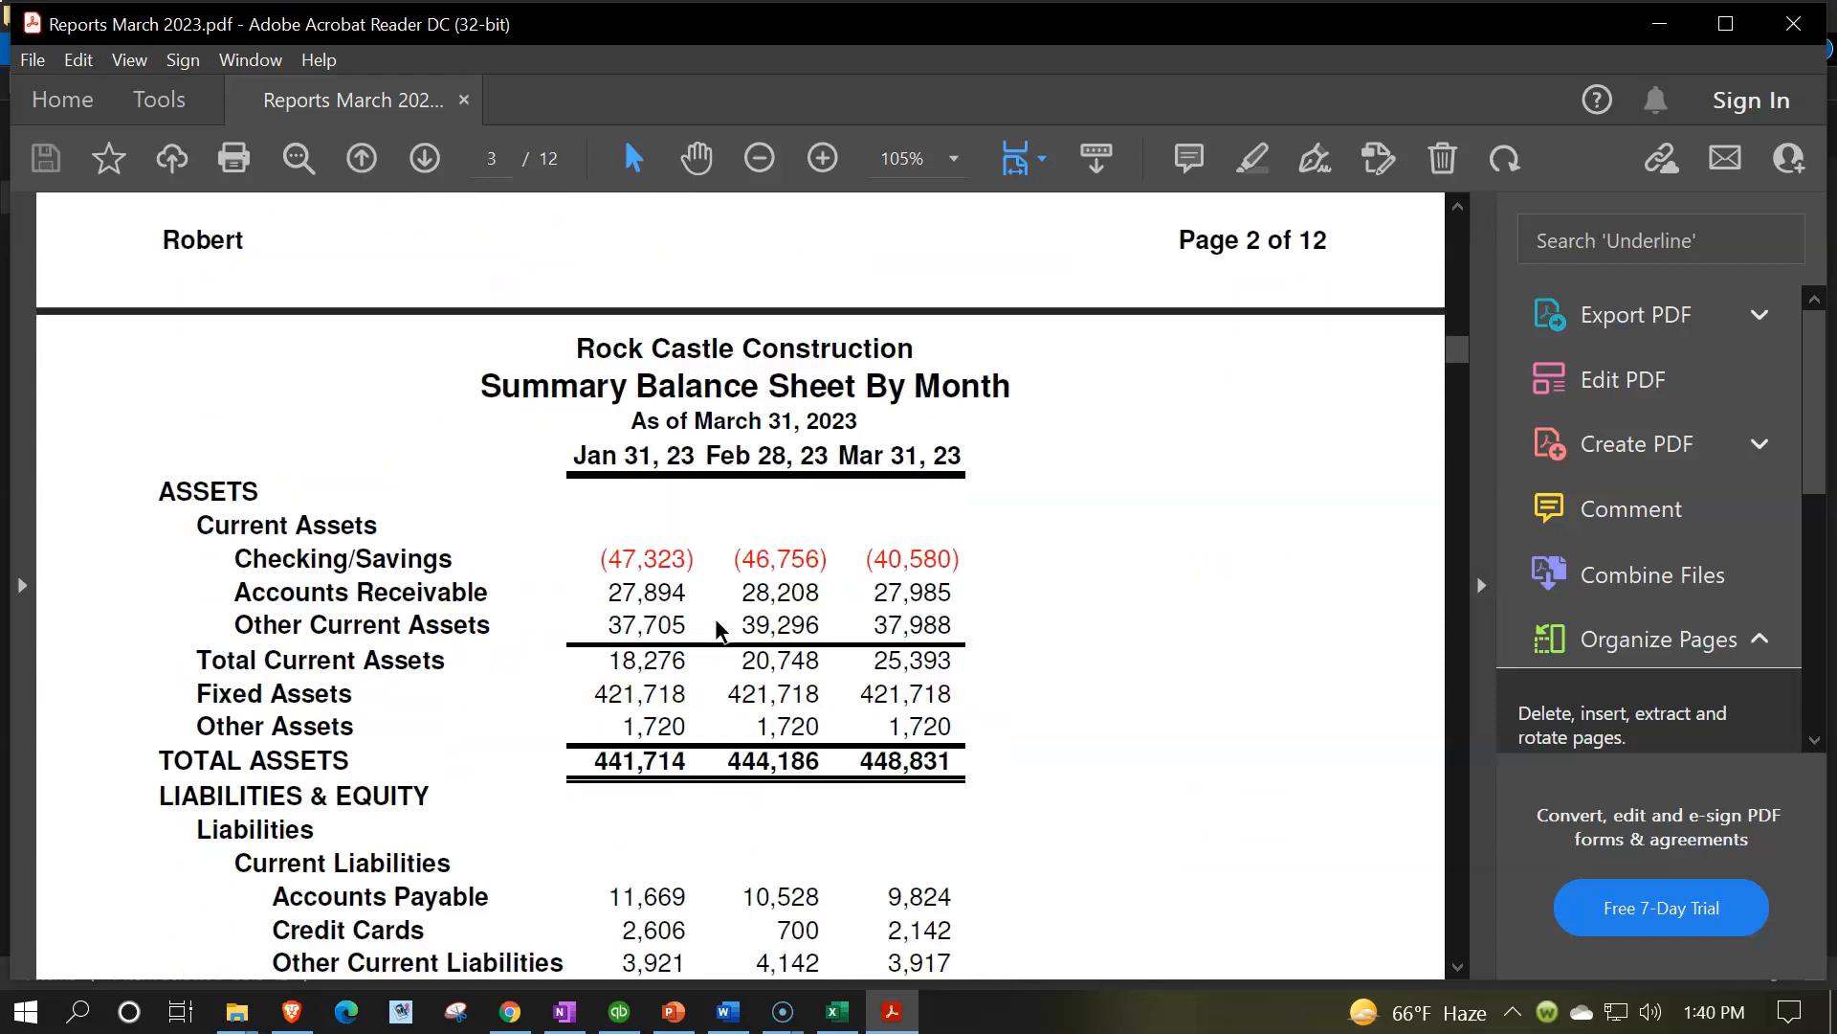
{"action": "scroll", "coordinate": [715, 622], "scroll_direction": "down", "scroll_amount": 8}
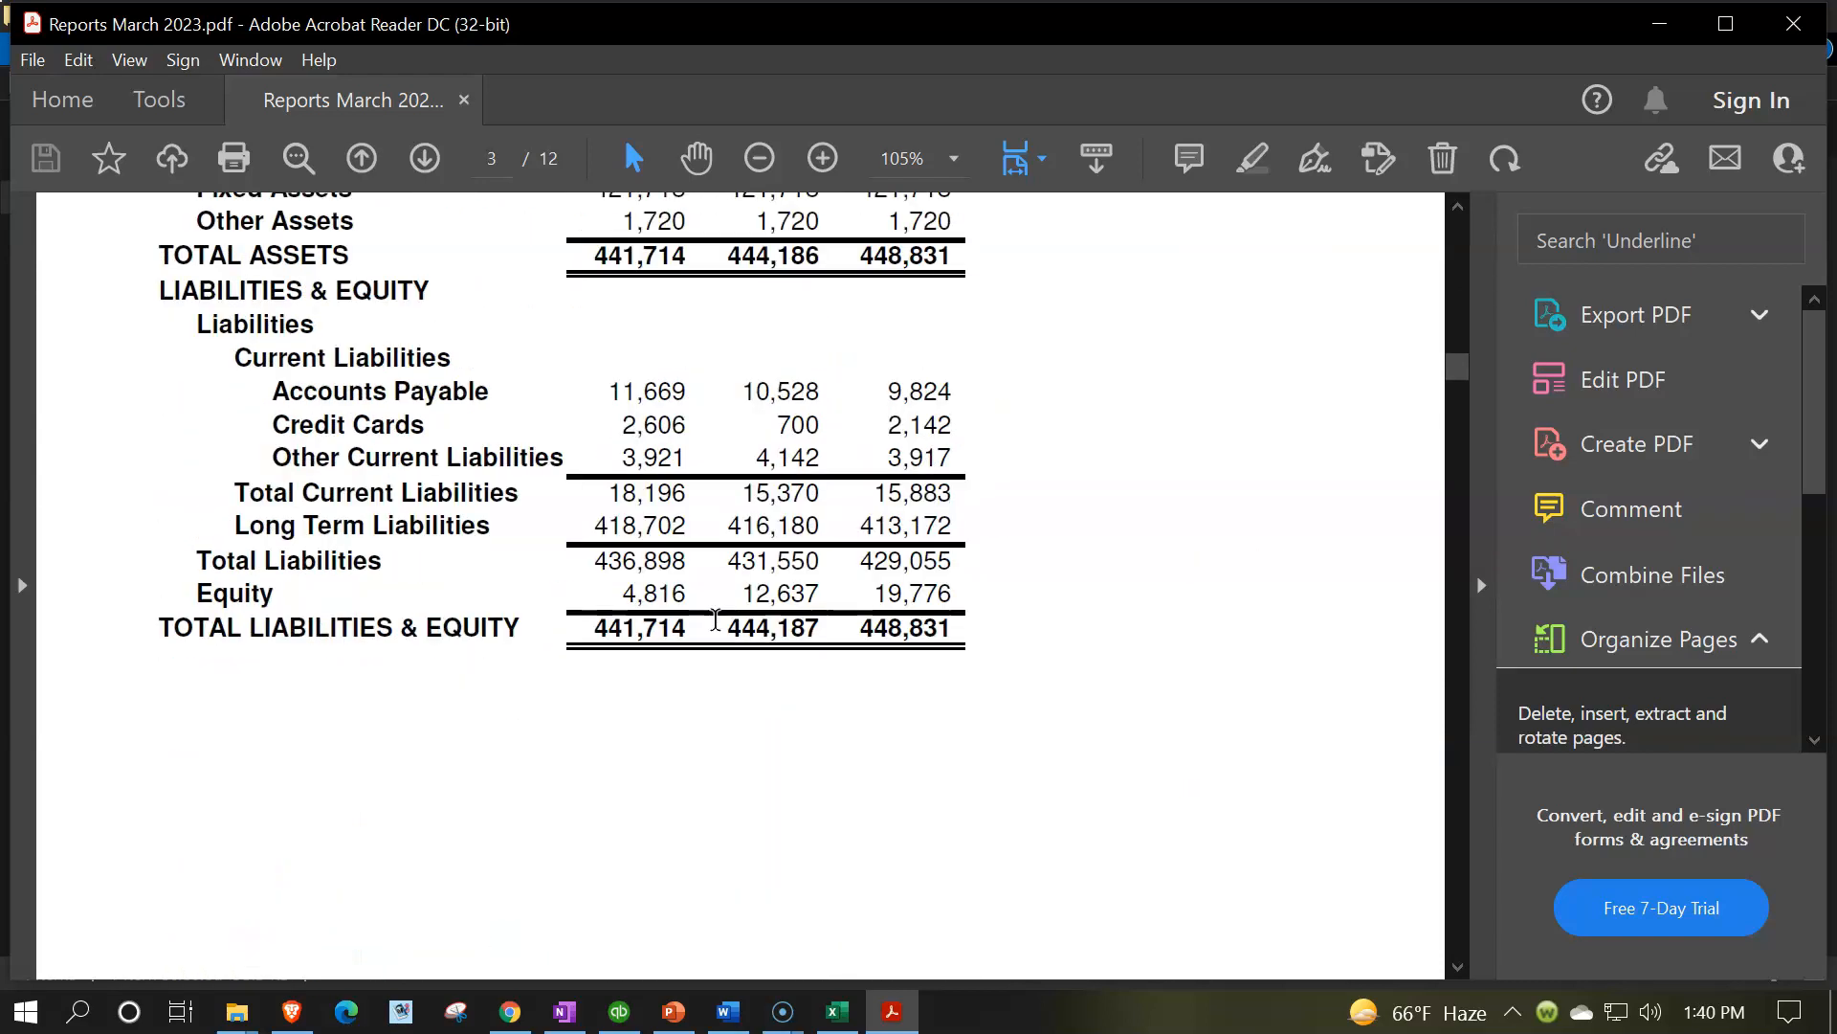
{"action": "scroll", "coordinate": [716, 620], "scroll_direction": "down", "scroll_amount": 9}
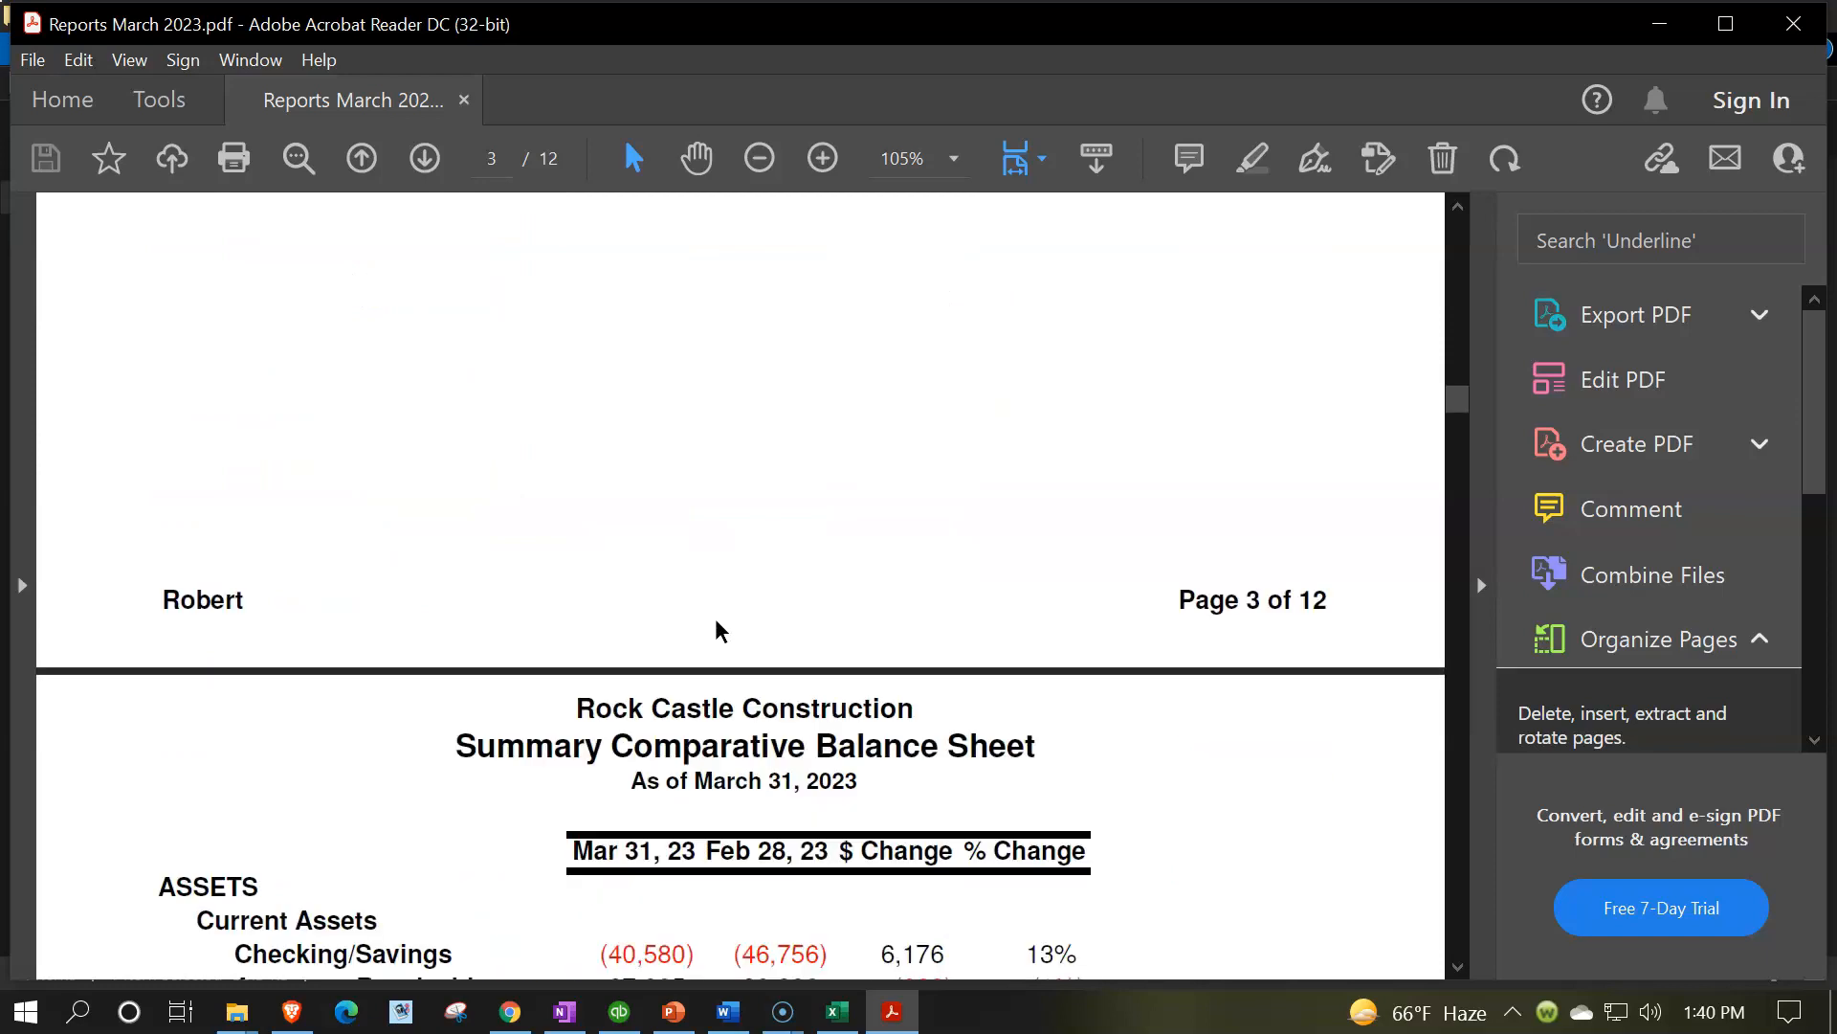
{"action": "left_click", "coordinate": [720, 637]}
{"action": "scroll", "coordinate": [727, 765], "scroll_direction": "down", "scroll_amount": 5}
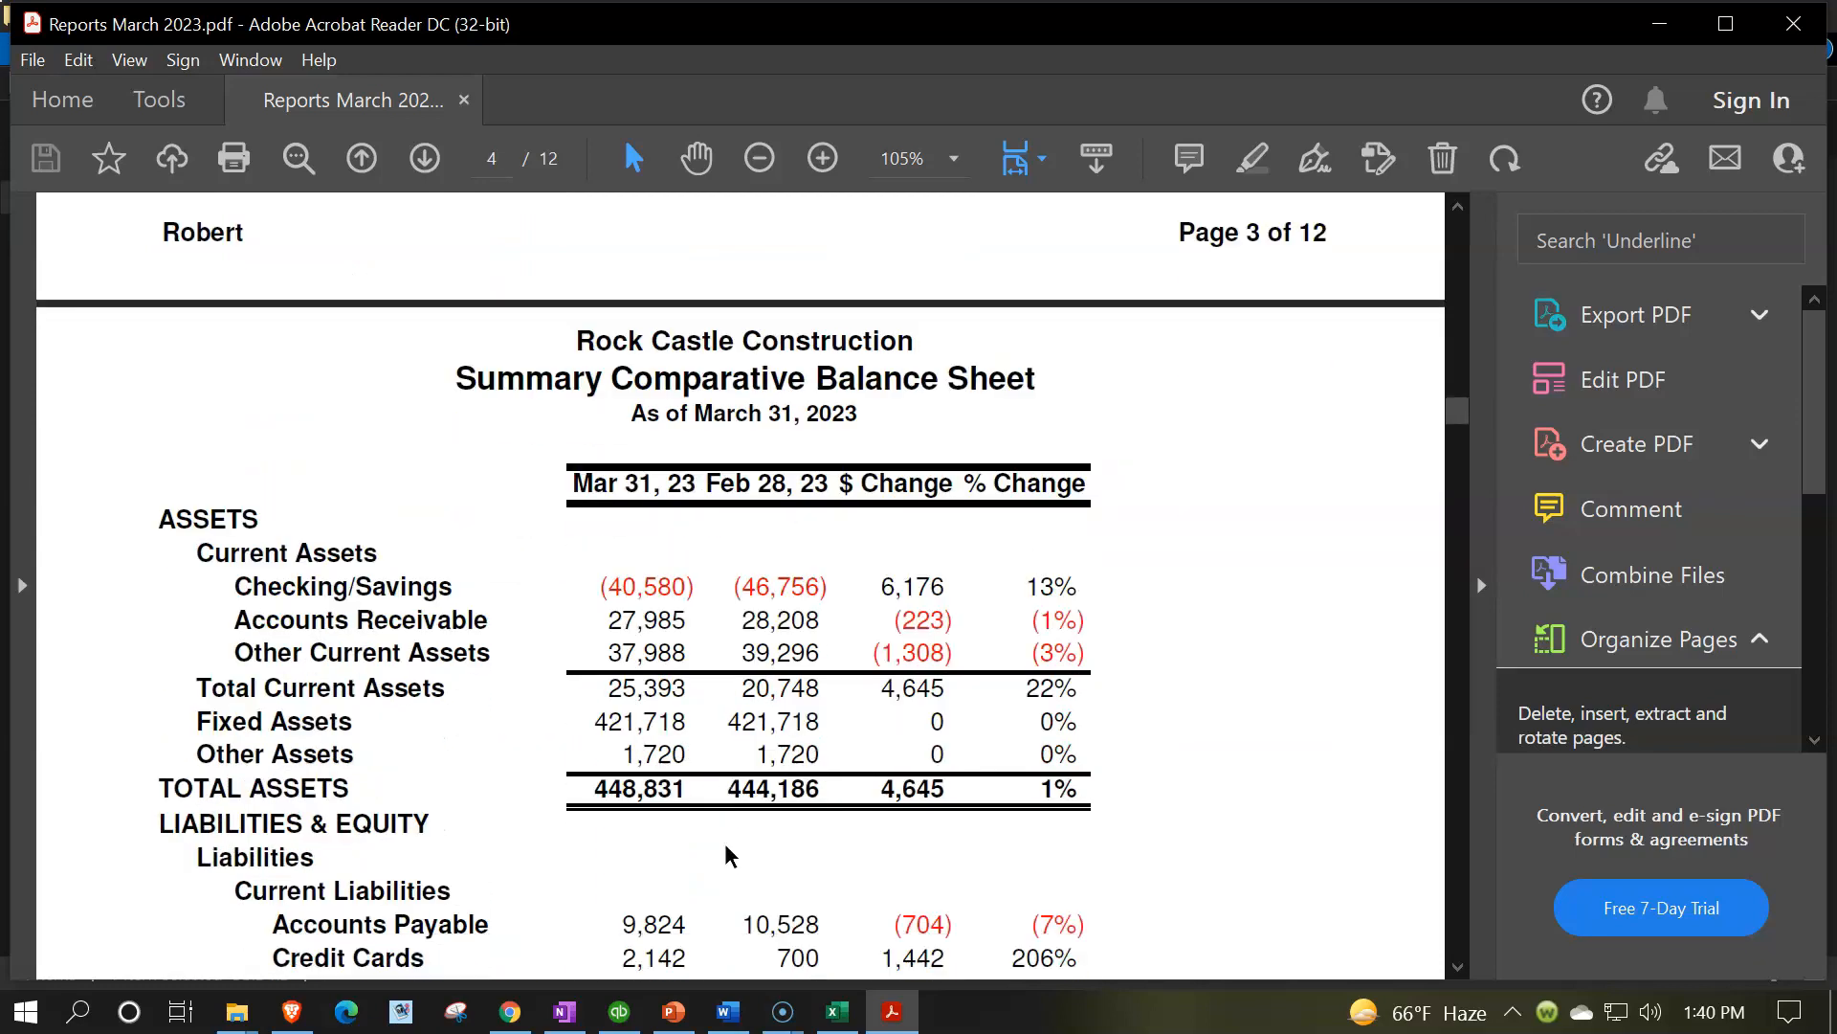
{"action": "scroll", "coordinate": [722, 839], "scroll_direction": "down", "scroll_amount": 10}
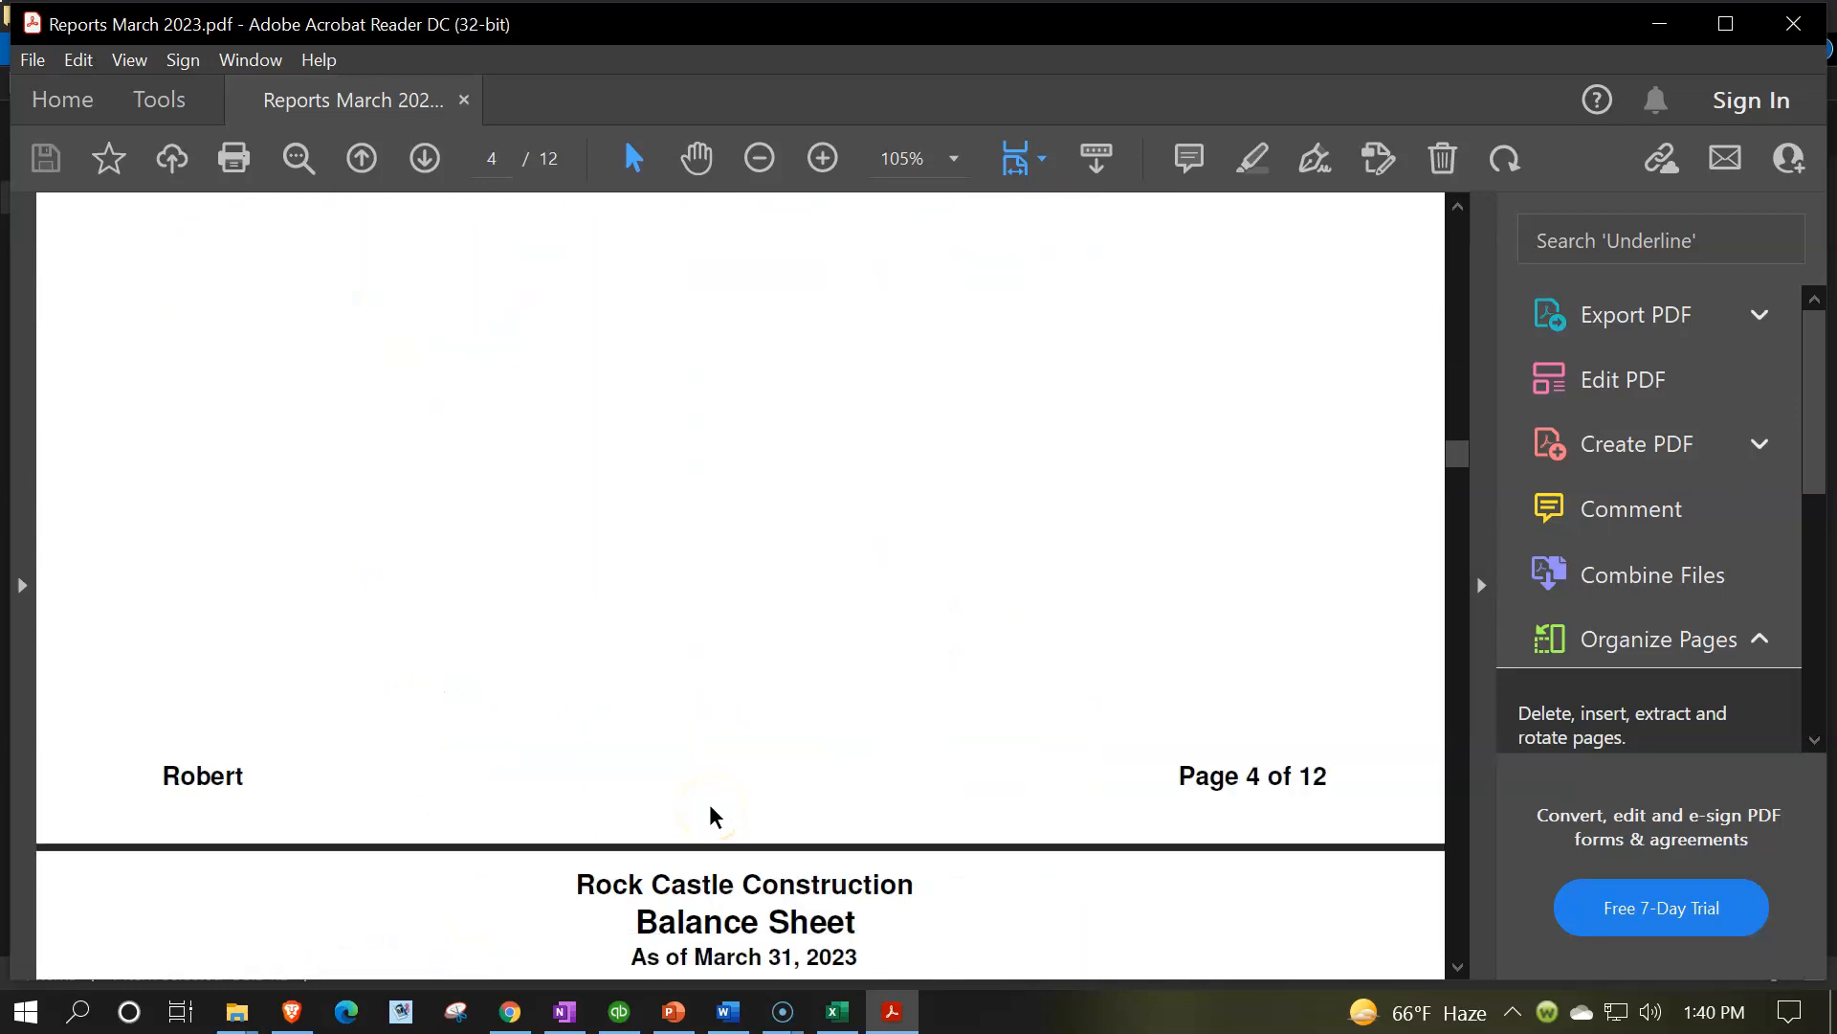
Examine the detailed balance sheet reports on pages 5 to 12 of the PDF, and return to the first page
{"action": "scroll", "coordinate": [709, 802], "scroll_direction": "down", "scroll_amount": 15}
{"action": "left_click", "coordinate": [701, 790]}
{"action": "scroll", "coordinate": [700, 780], "scroll_direction": "down", "scroll_amount": 6}
{"action": "scroll", "coordinate": [700, 780], "scroll_direction": "down", "scroll_amount": 3}
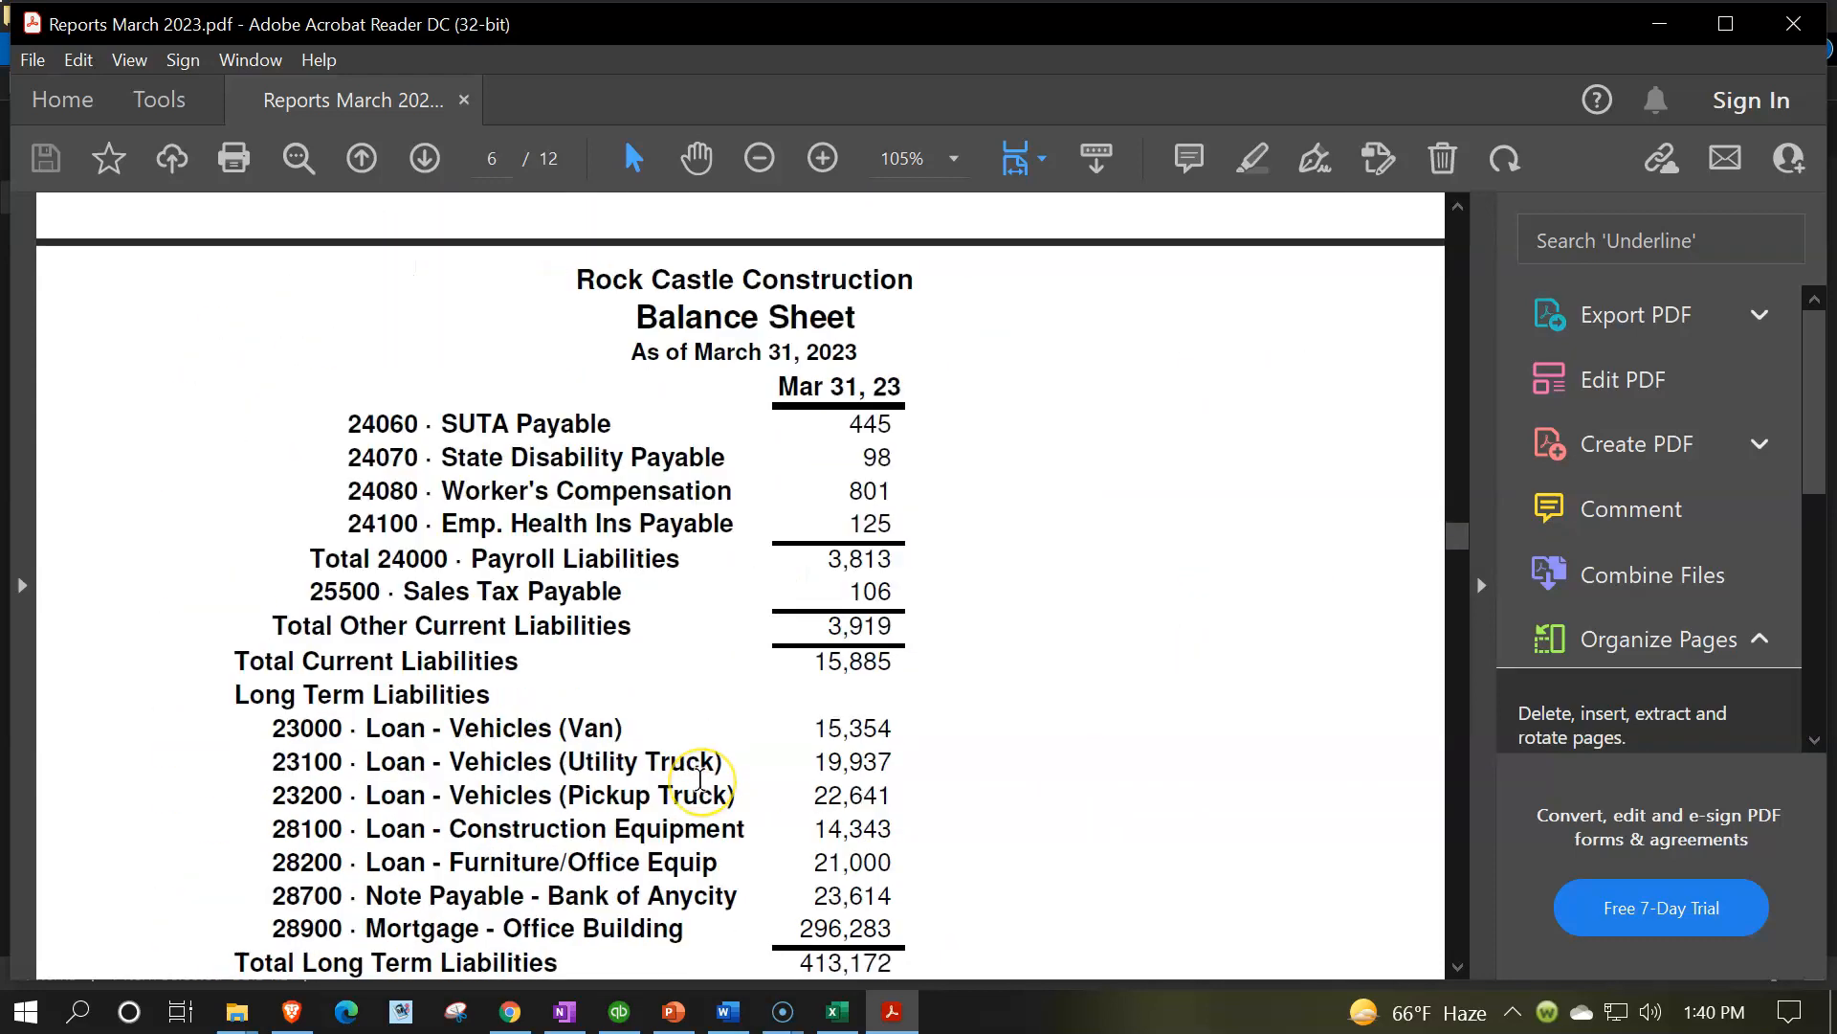
{"action": "scroll", "coordinate": [698, 777], "scroll_direction": "down", "scroll_amount": 3}
{"action": "scroll", "coordinate": [699, 777], "scroll_direction": "up", "scroll_amount": 2}
{"action": "scroll", "coordinate": [699, 780], "scroll_direction": "down", "scroll_amount": 4}
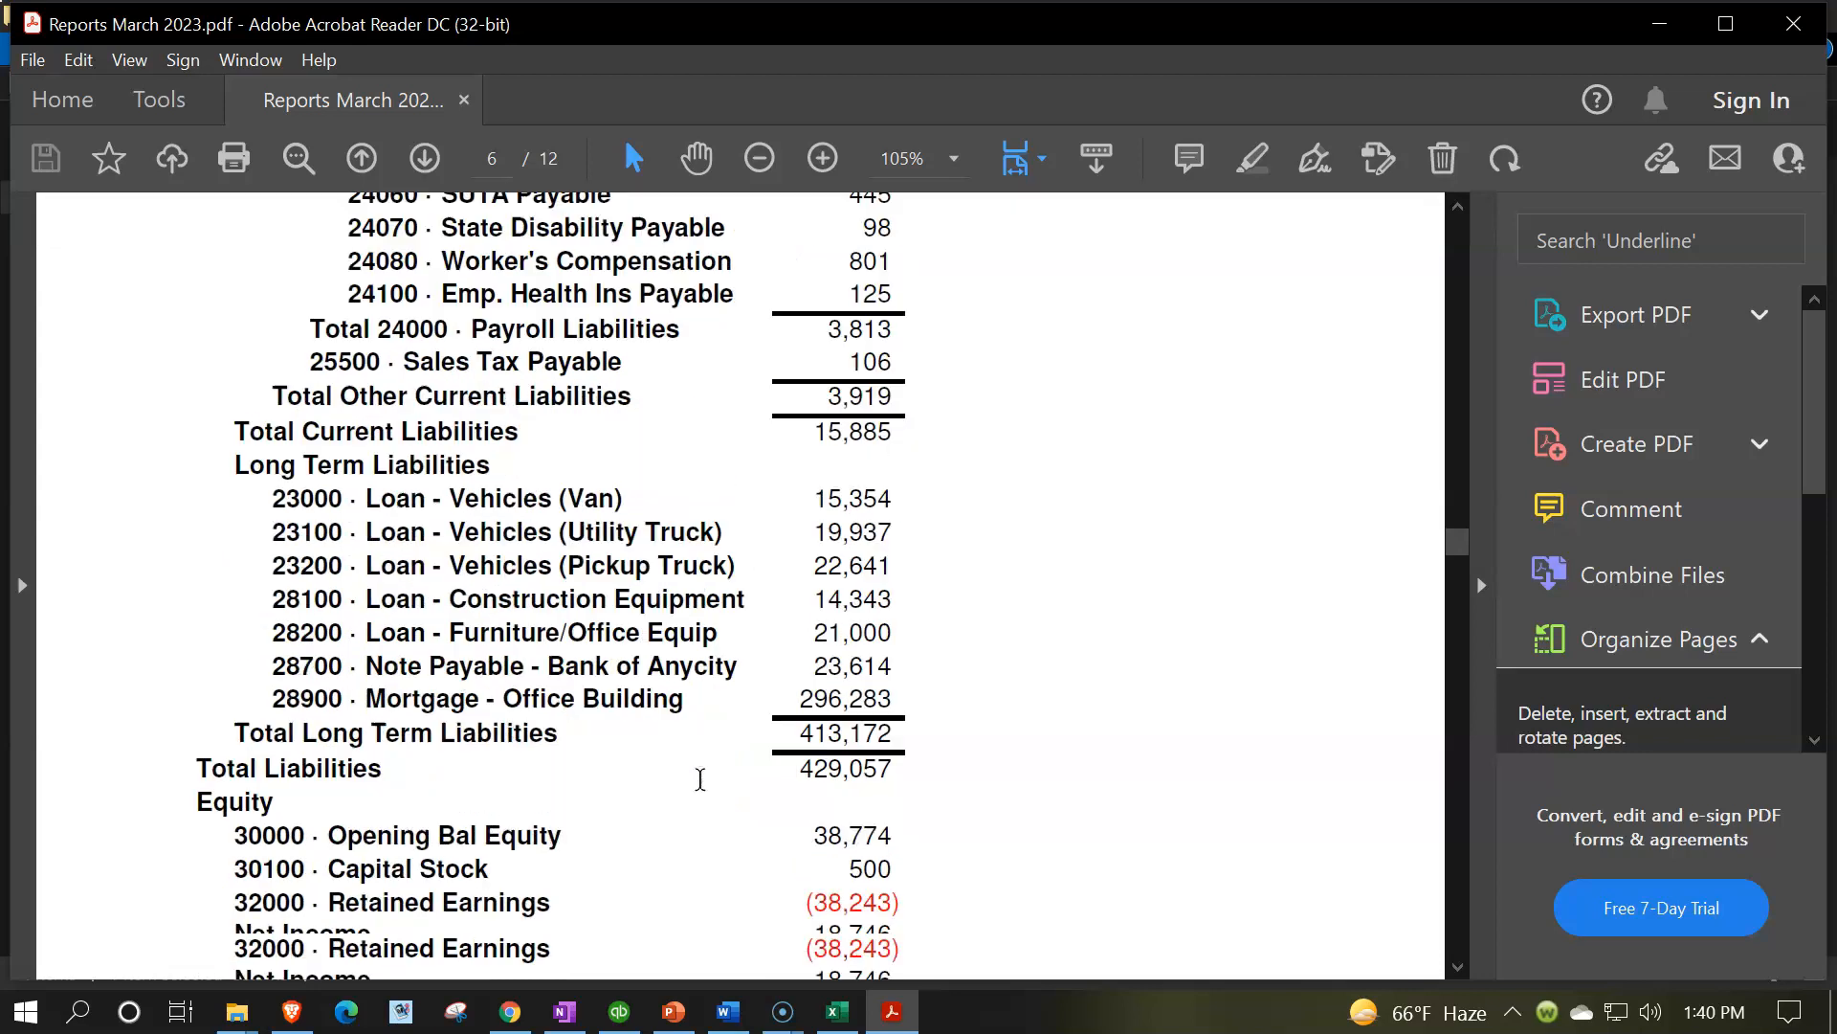
{"action": "scroll", "coordinate": [702, 795], "scroll_direction": "down", "scroll_amount": 10}
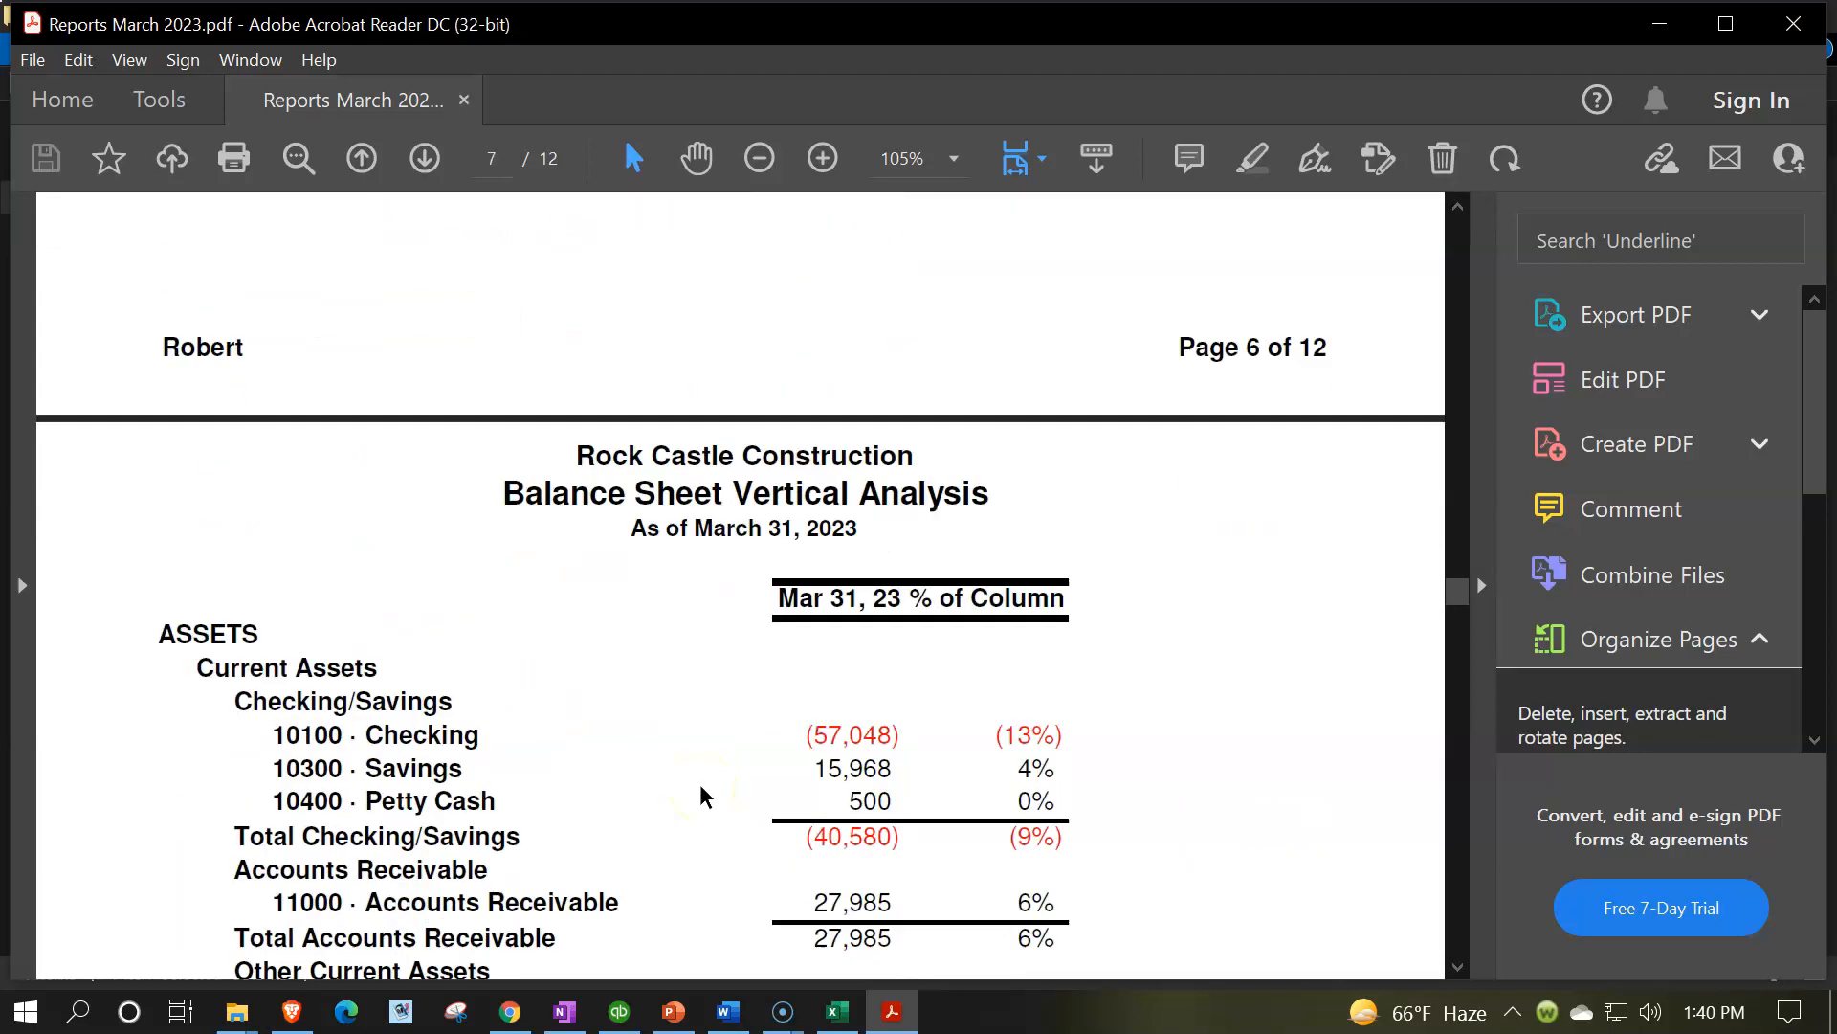
{"action": "scroll", "coordinate": [701, 794], "scroll_direction": "down", "scroll_amount": 10}
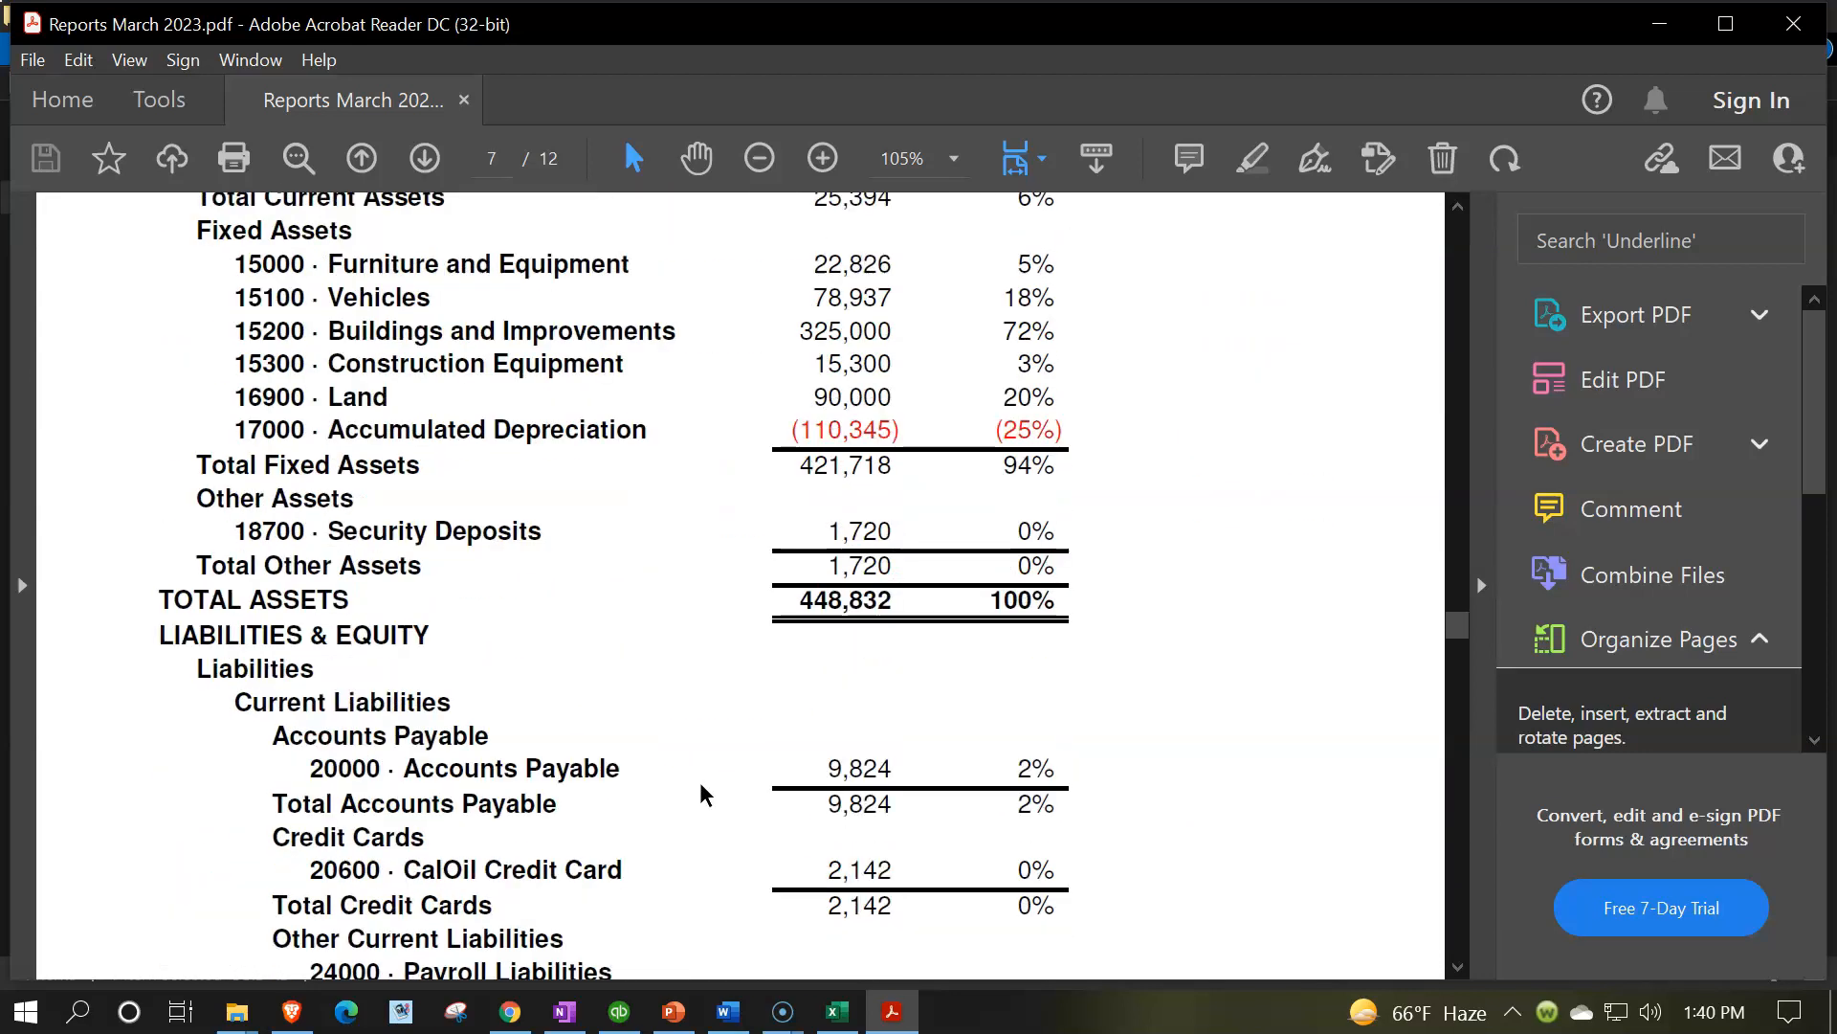
{"action": "scroll", "coordinate": [702, 795], "scroll_direction": "down", "scroll_amount": 9}
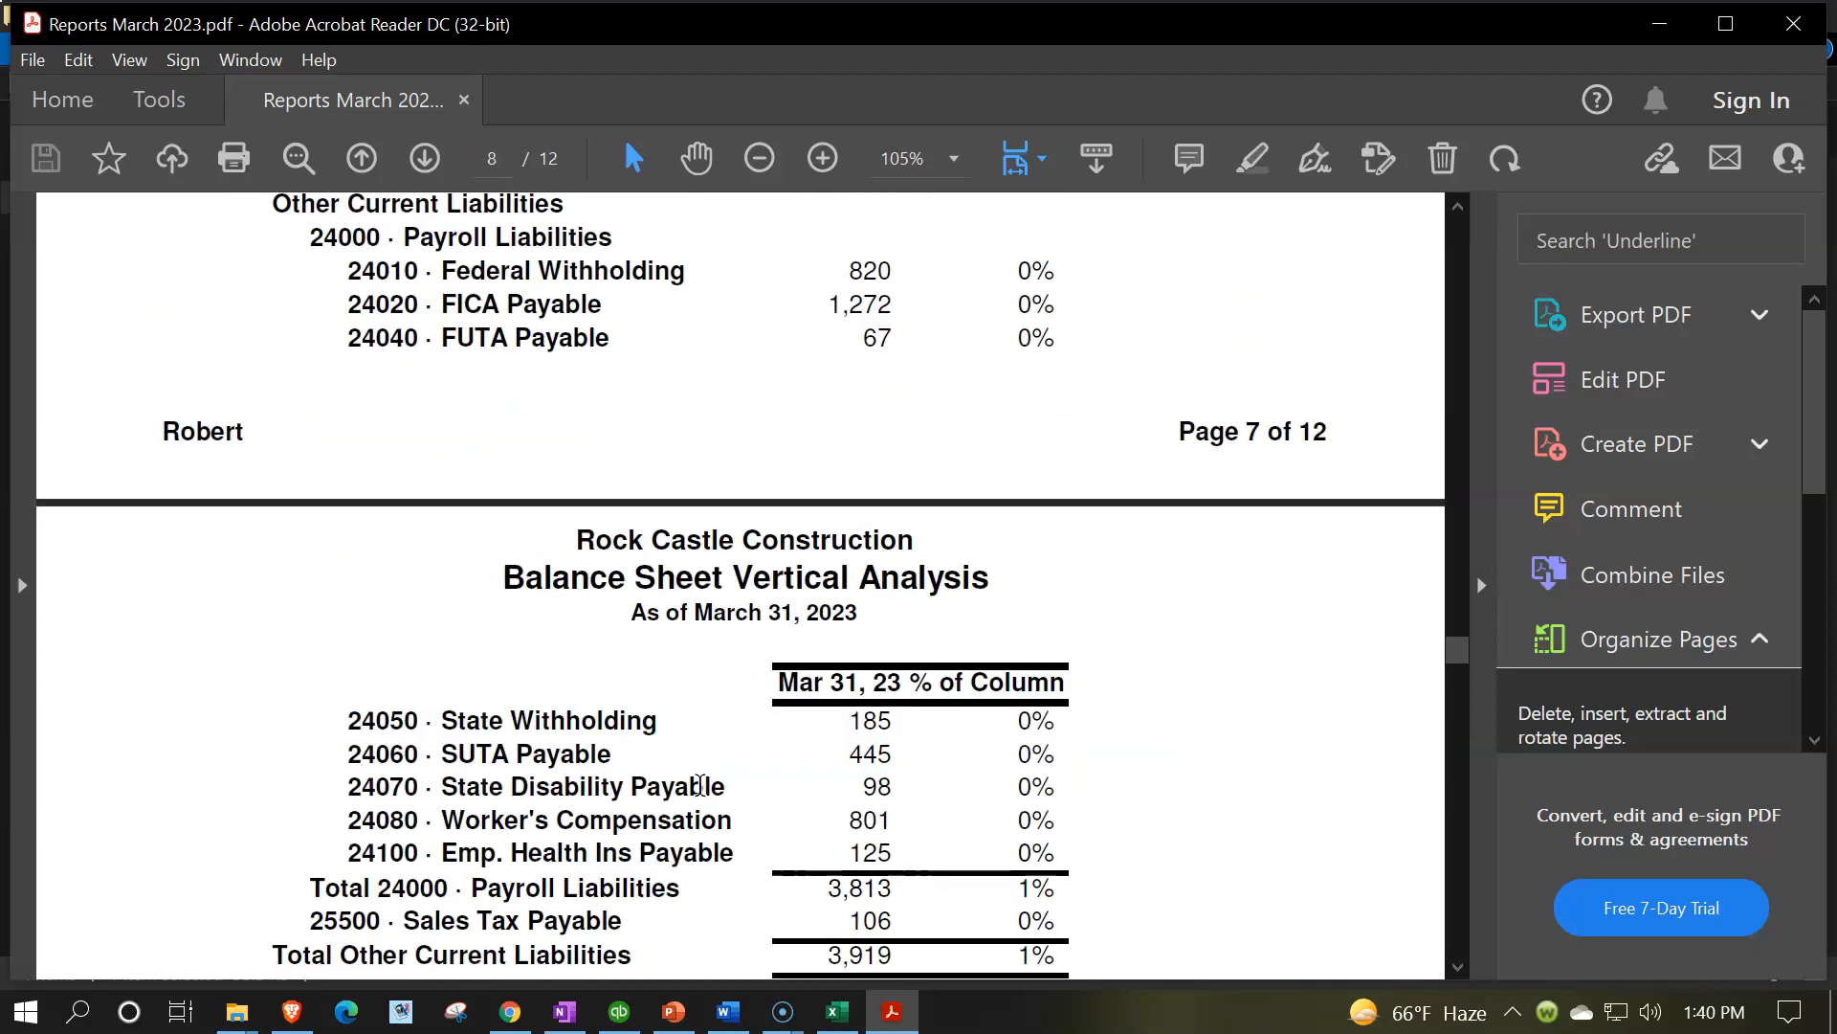
{"action": "scroll", "coordinate": [692, 783], "scroll_direction": "down", "scroll_amount": 1}
{"action": "scroll", "coordinate": [692, 783], "scroll_direction": "down", "scroll_amount": 20}
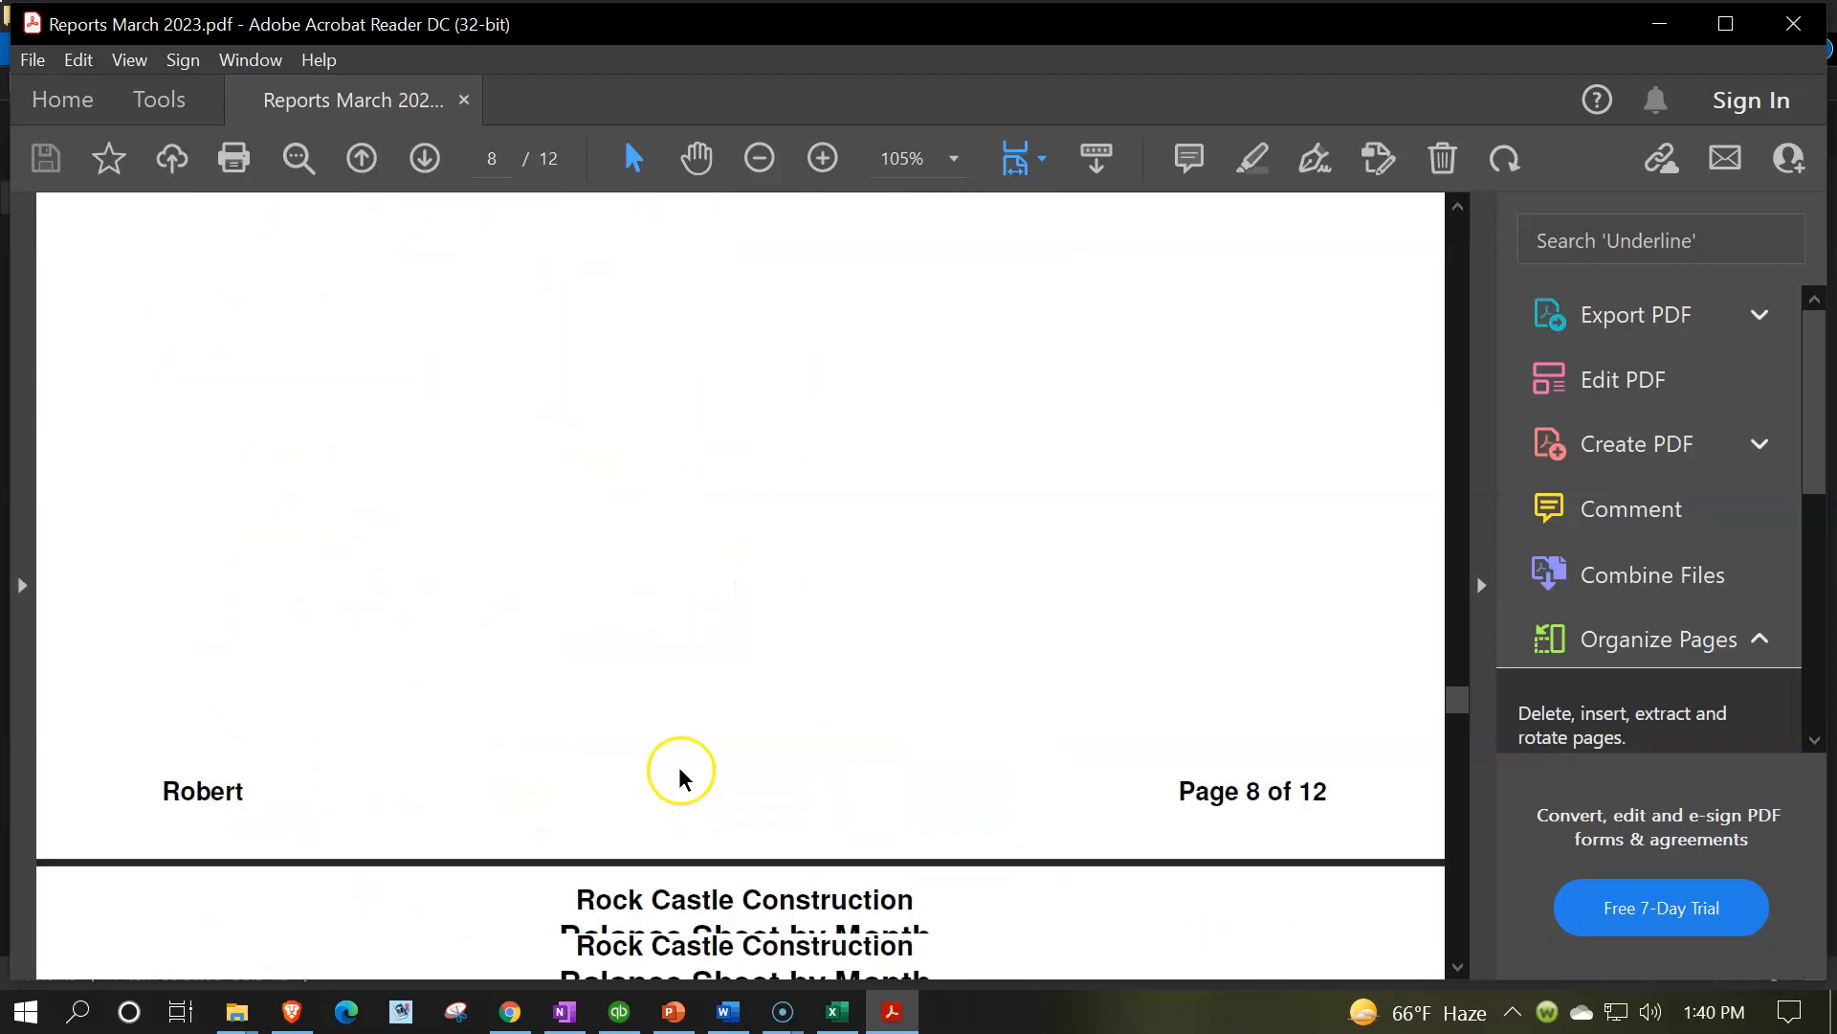
{"action": "scroll", "coordinate": [679, 769], "scroll_direction": "down", "scroll_amount": 17}
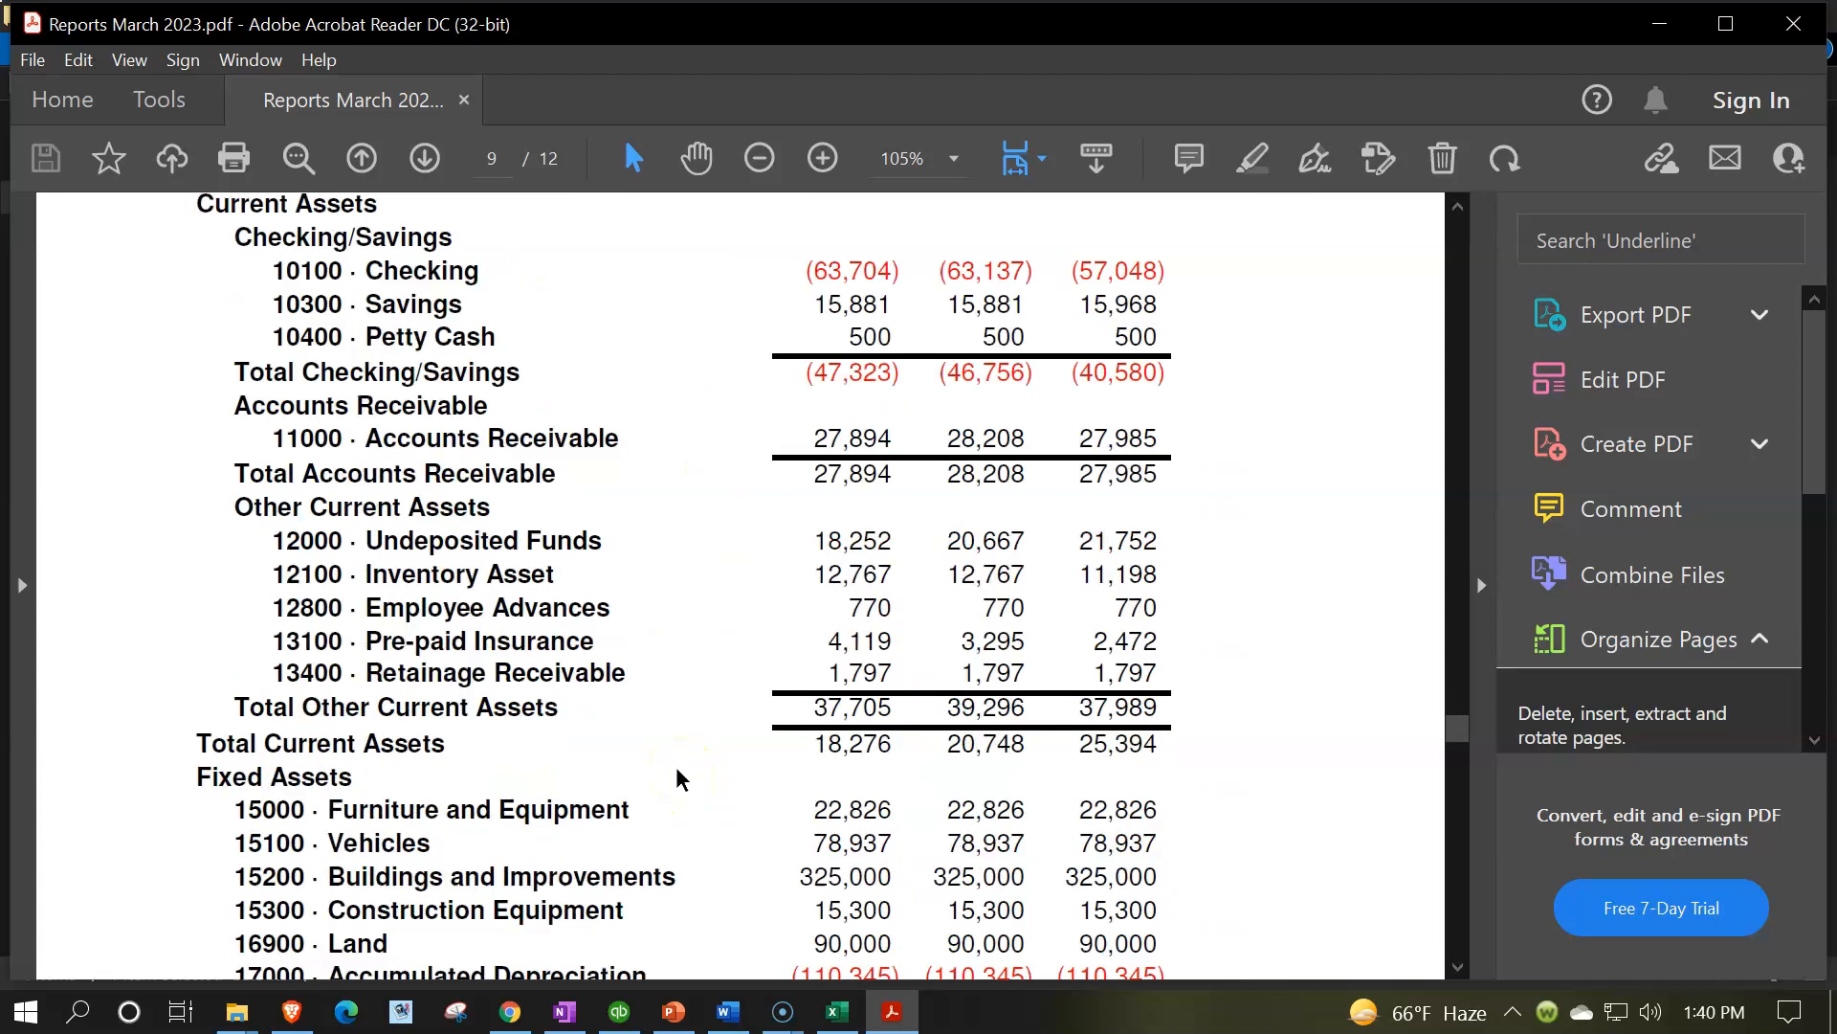
{"action": "scroll", "coordinate": [680, 777], "scroll_direction": "down", "scroll_amount": 20}
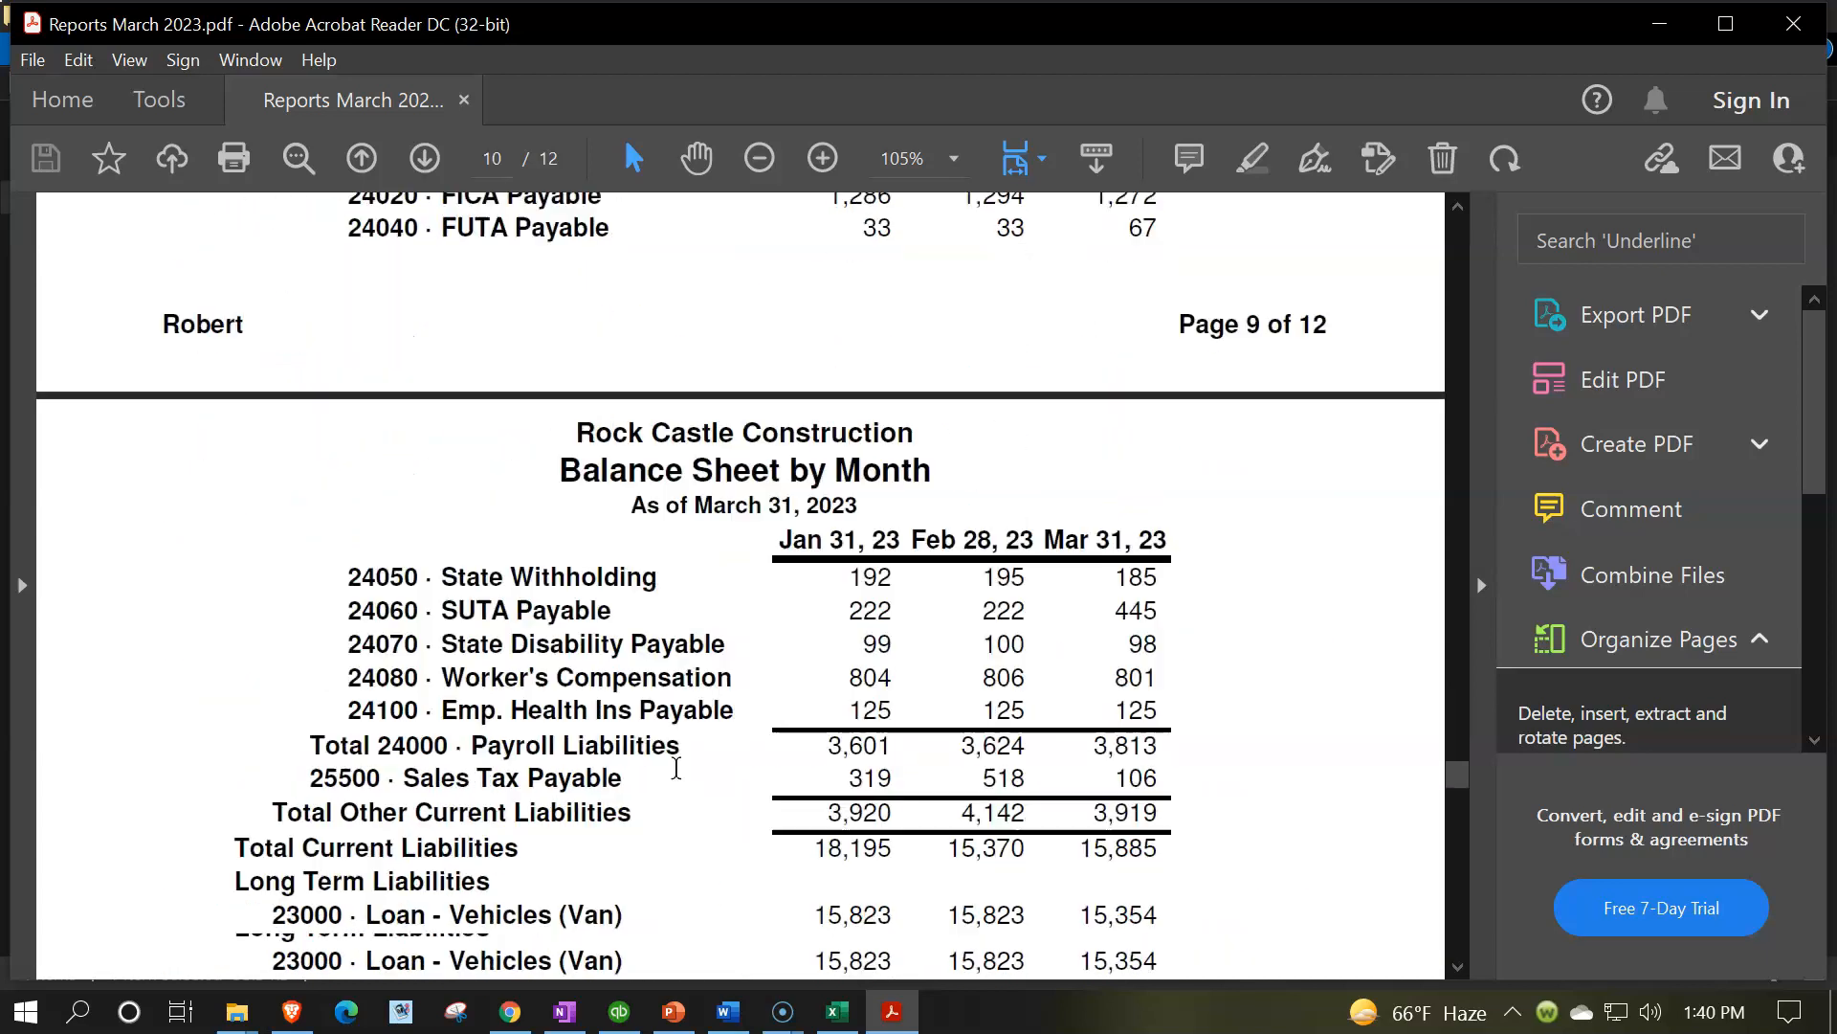
{"action": "scroll", "coordinate": [676, 777], "scroll_direction": "down", "scroll_amount": 20}
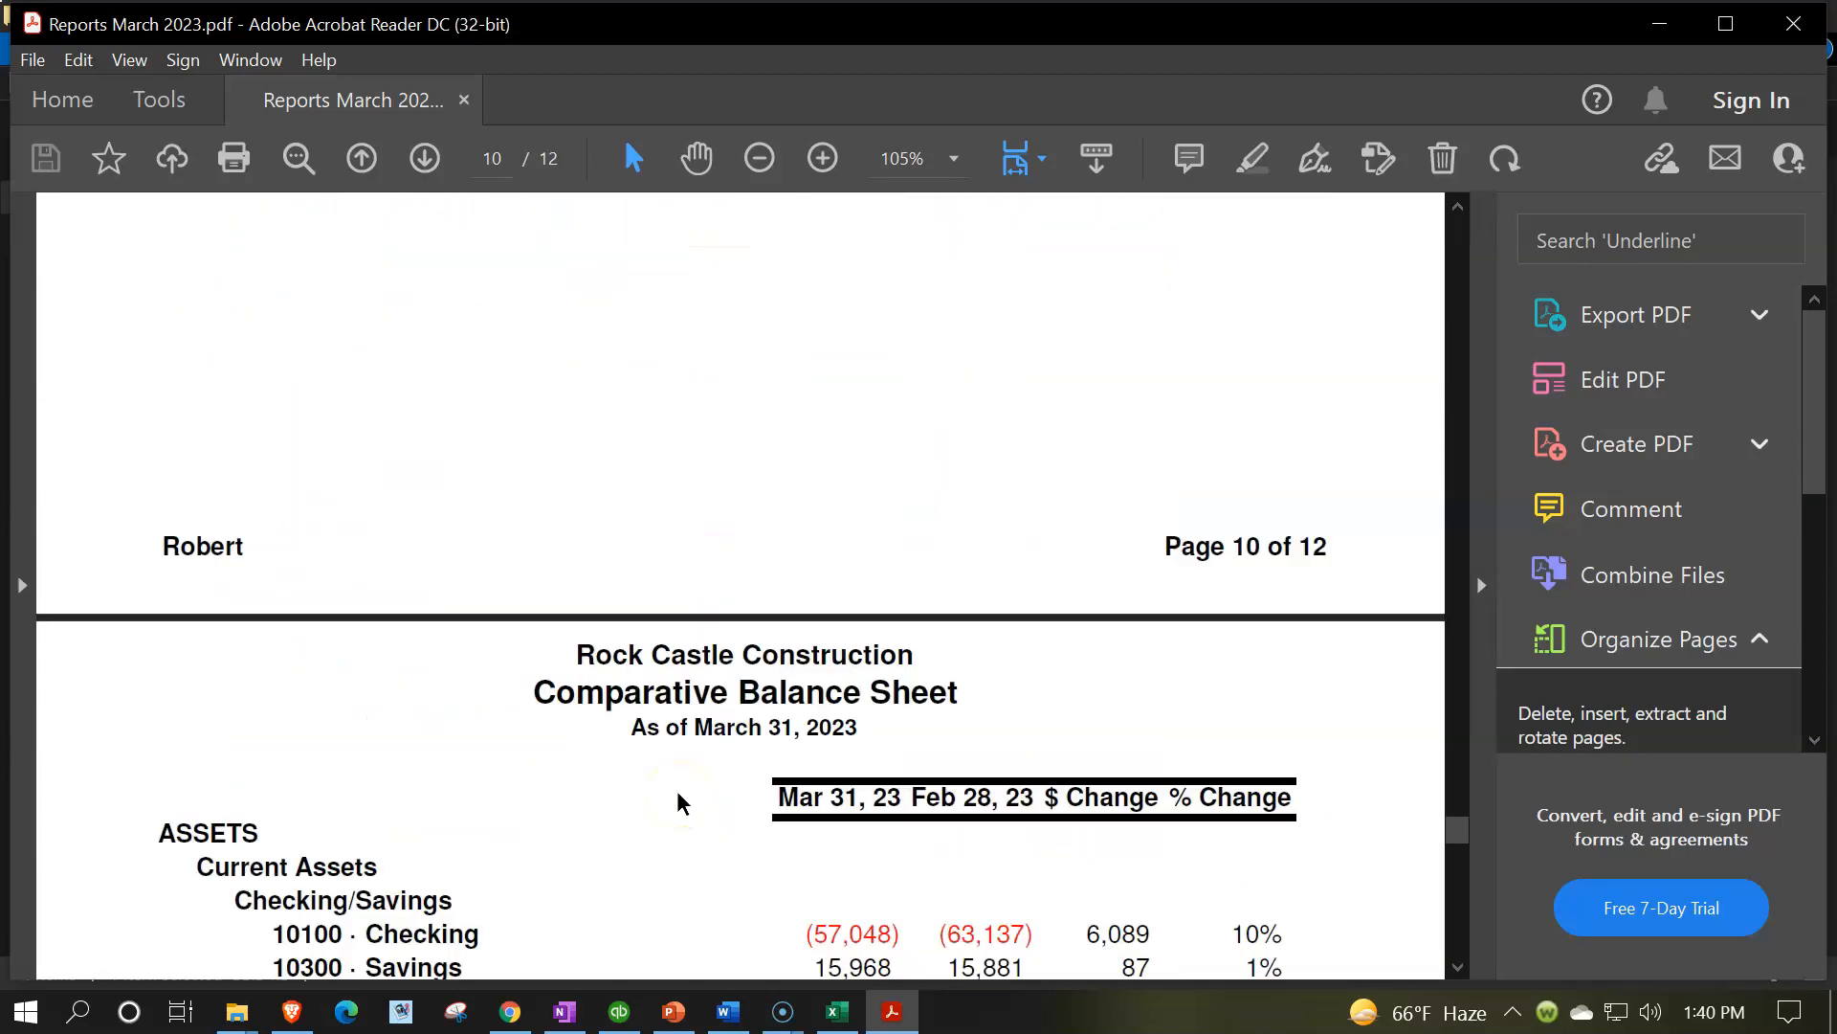
{"action": "scroll", "coordinate": [677, 802], "scroll_direction": "down", "scroll_amount": 20}
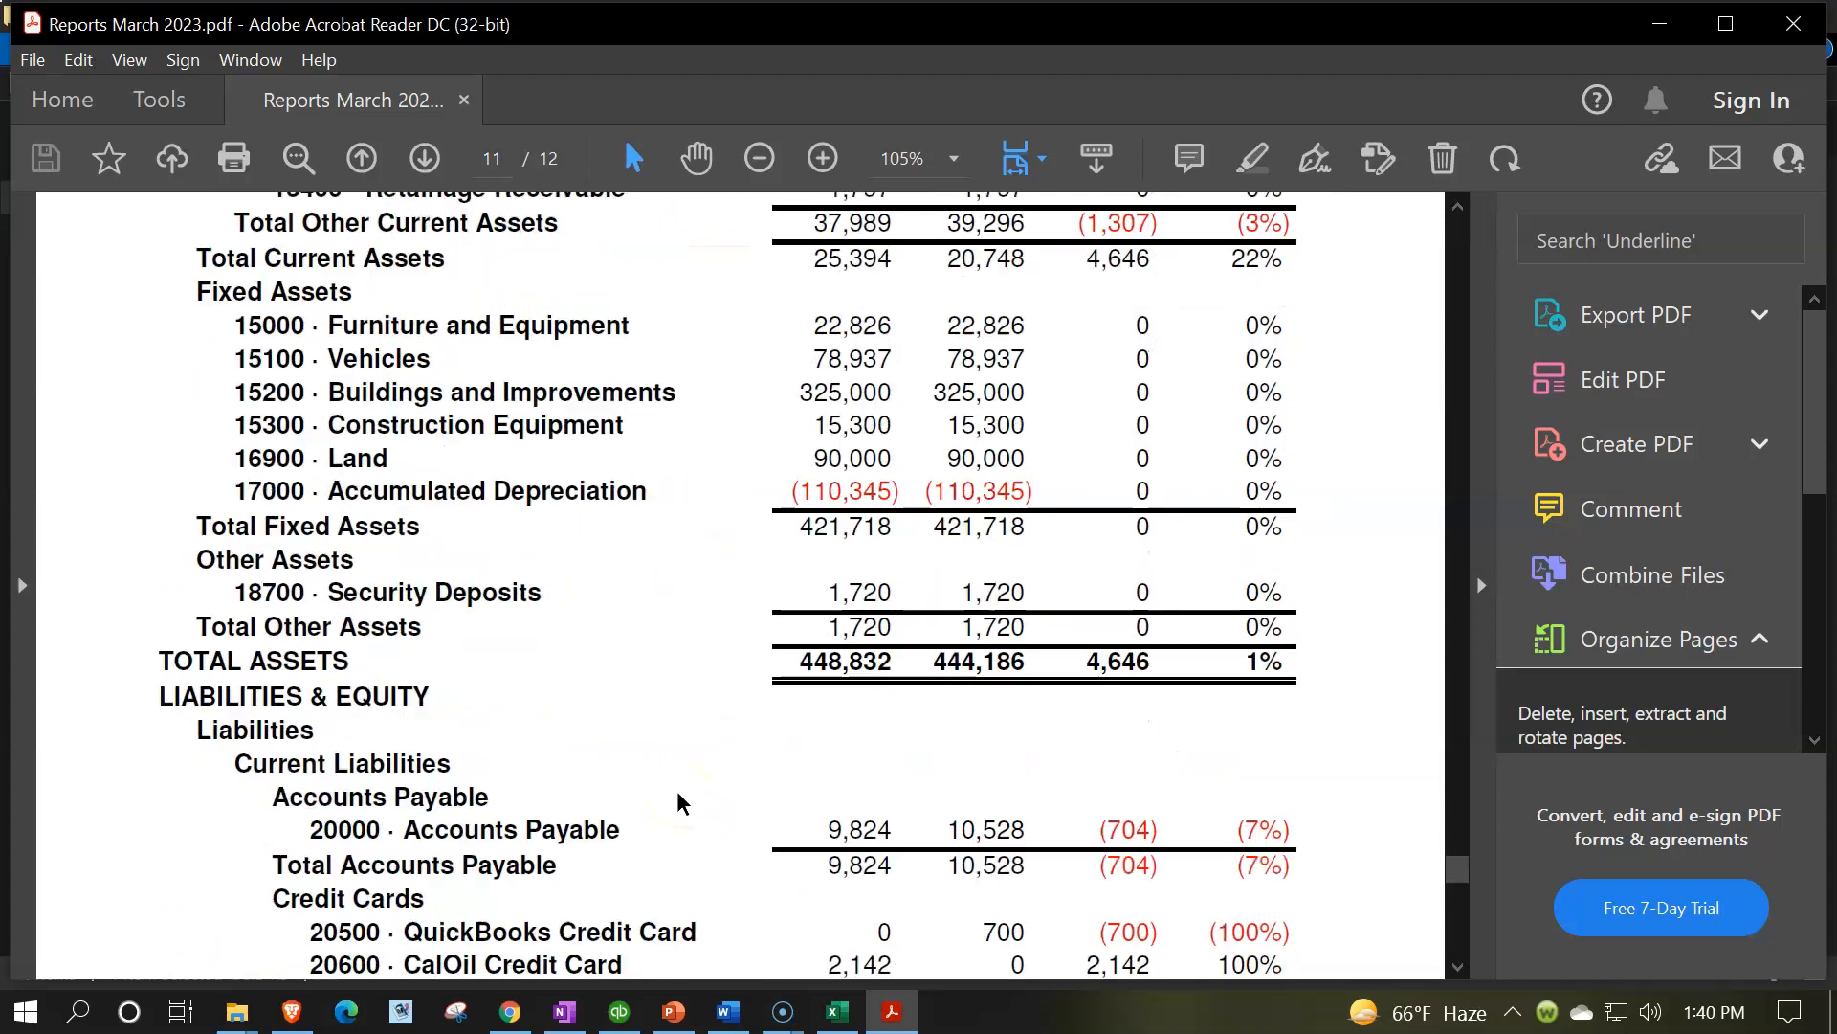
{"action": "scroll", "coordinate": [678, 796], "scroll_direction": "down", "scroll_amount": 20}
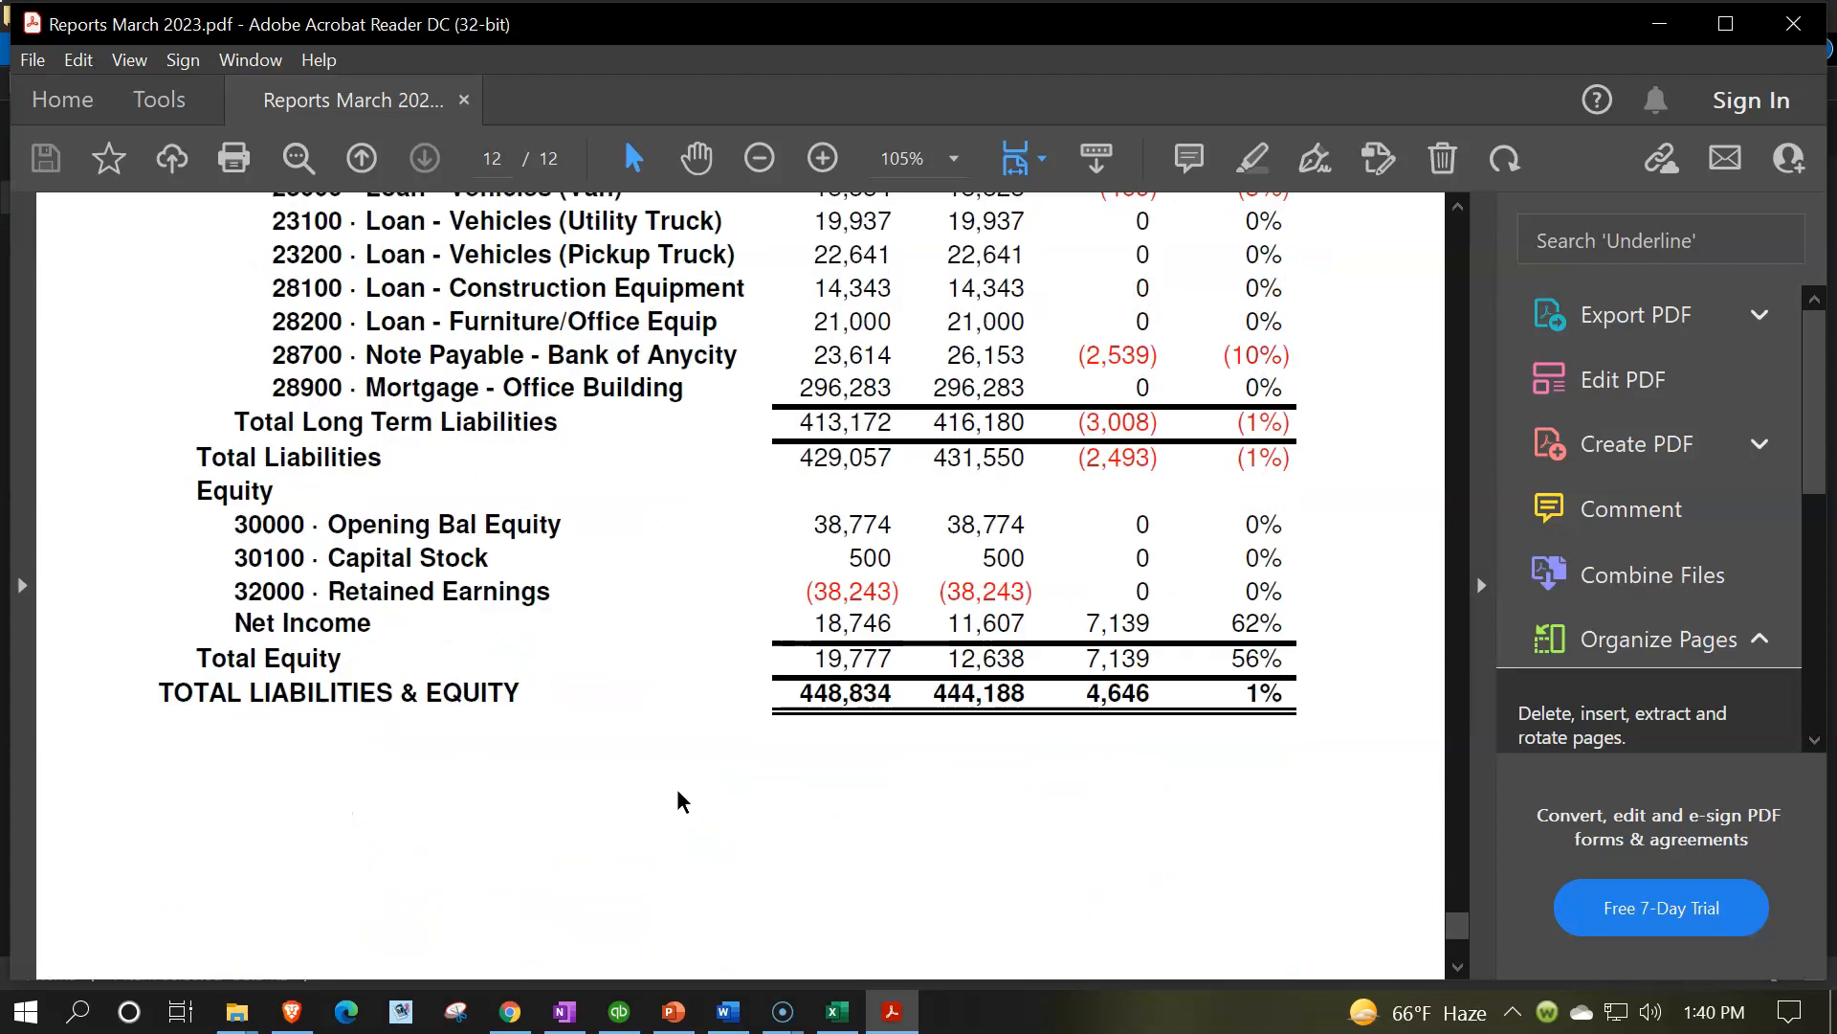
{"action": "left_click_drag", "start_coordinate": [1457, 927], "coordinate": [1395, 222]}
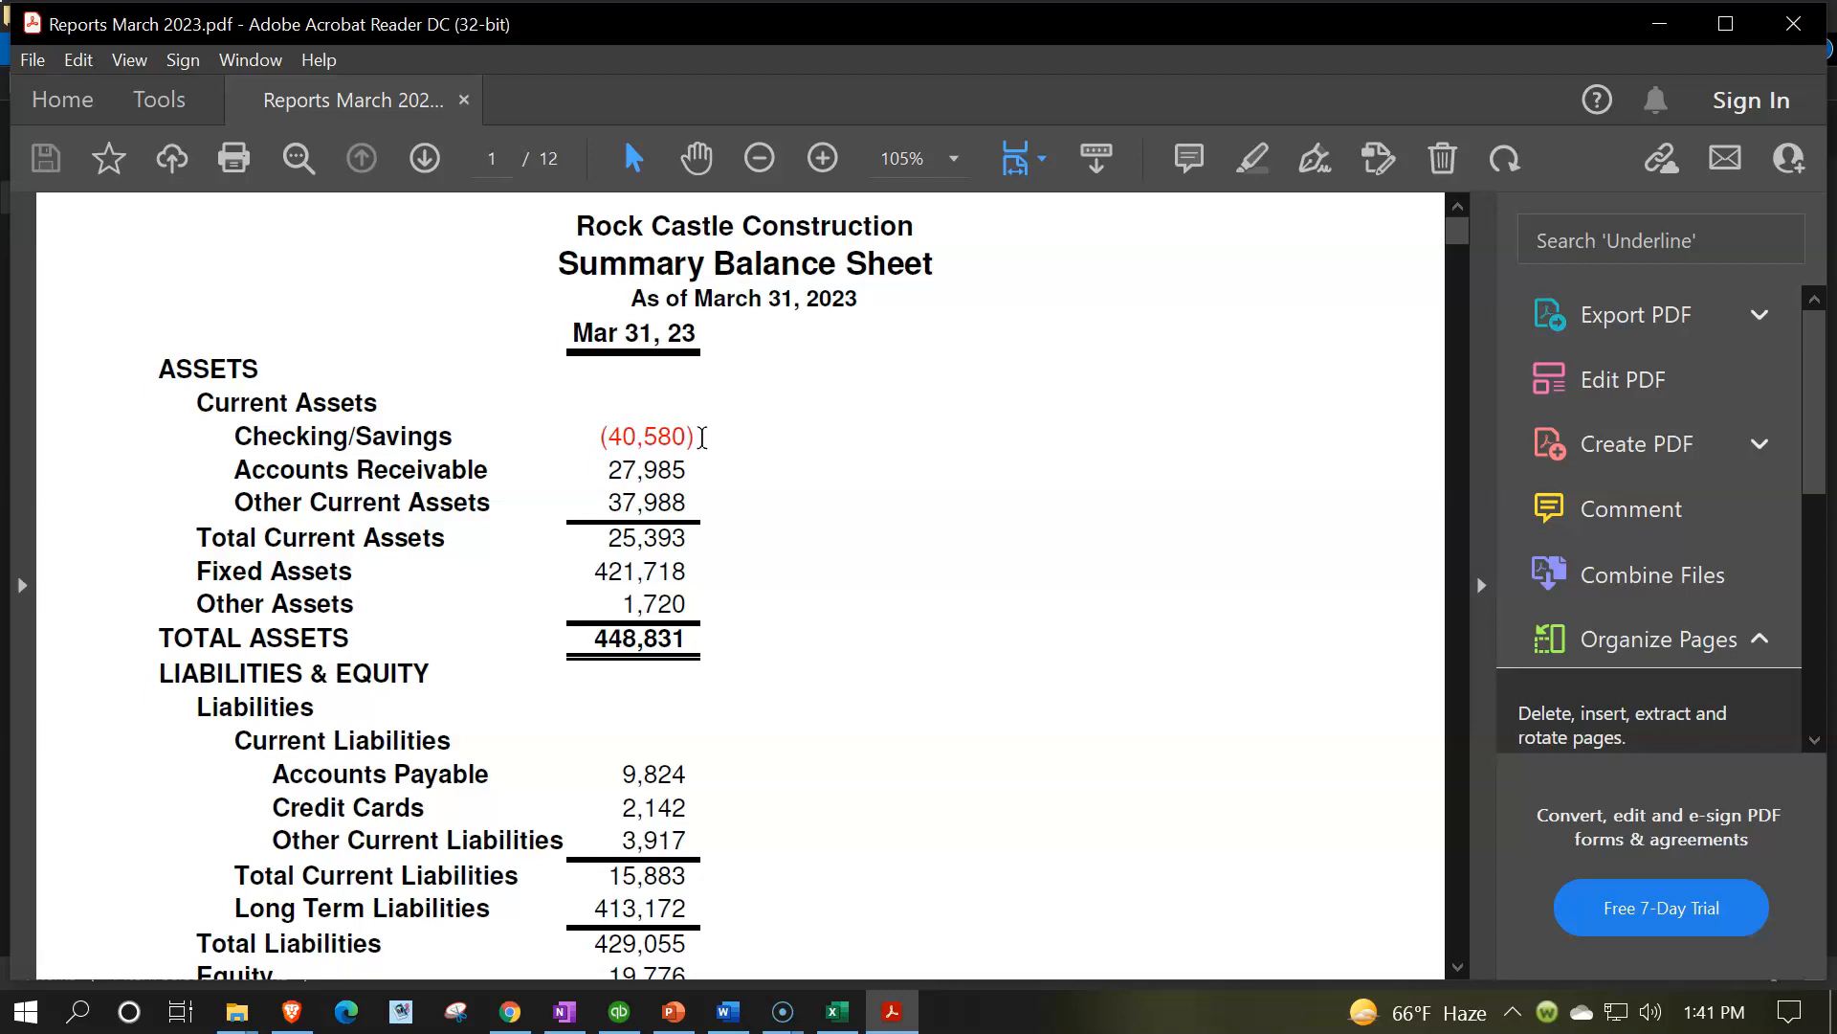
{"action": "key", "text": "alt"}
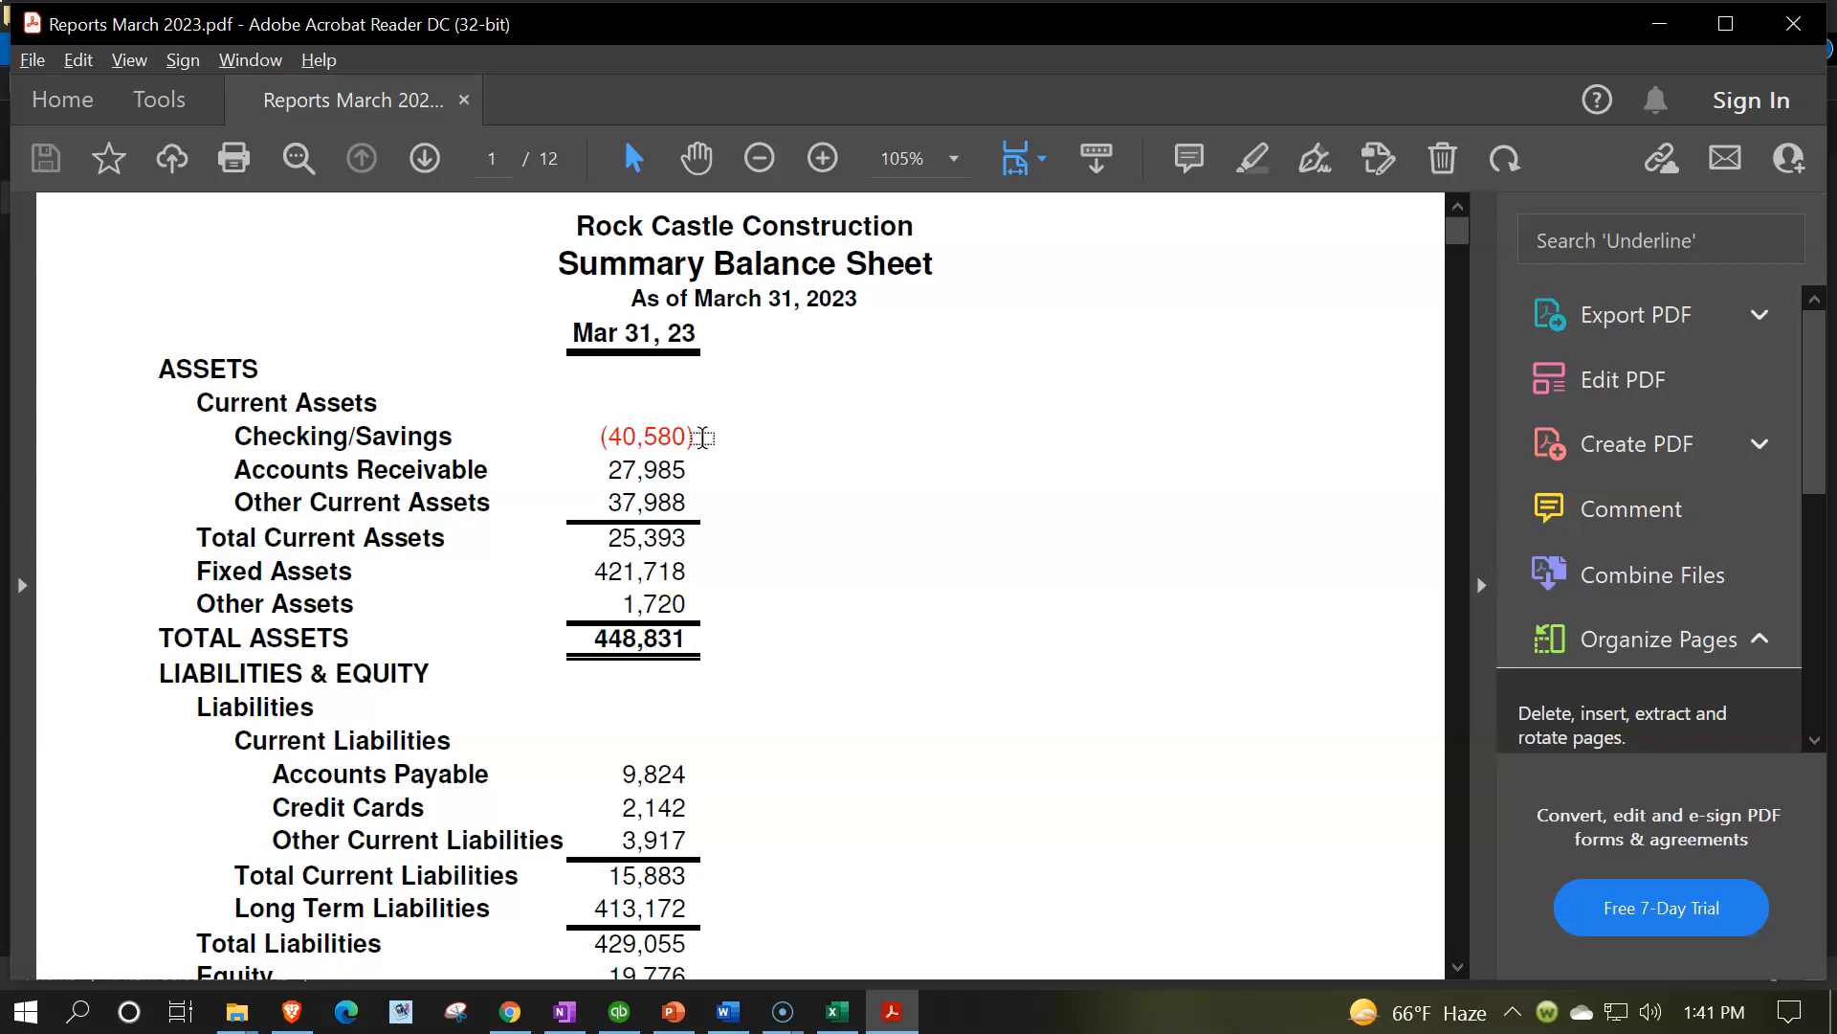